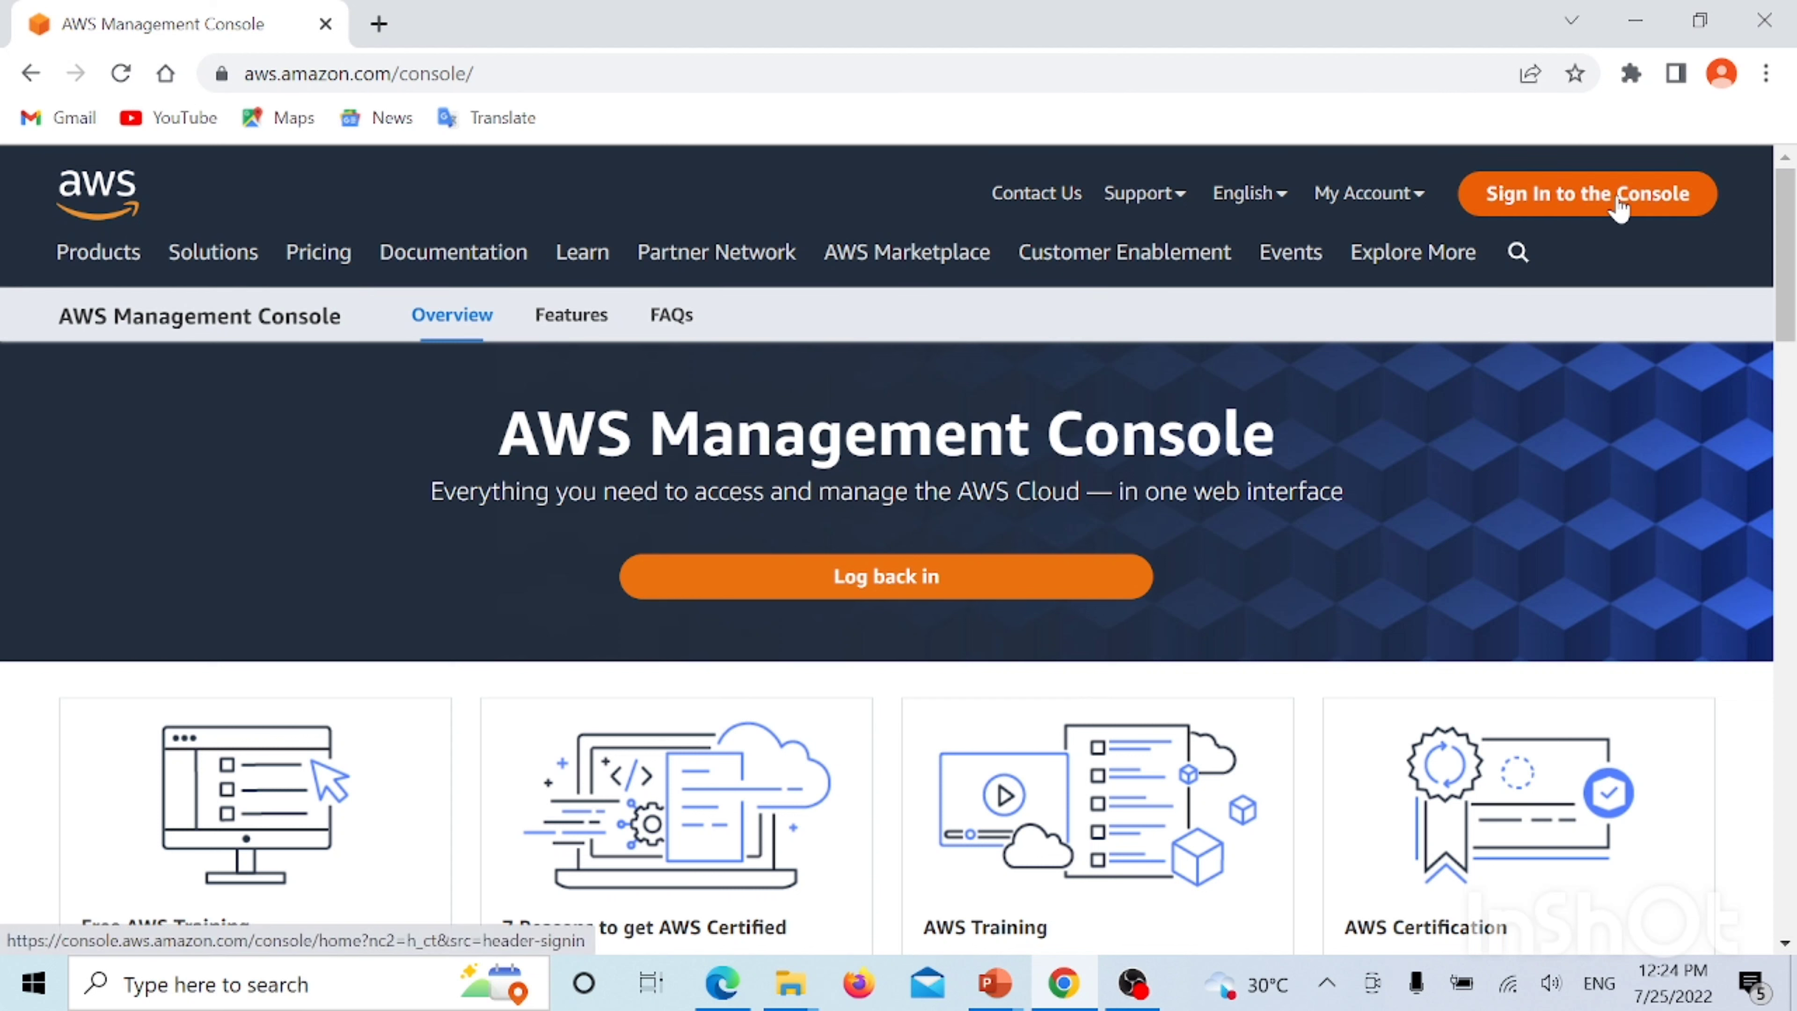
# Bring up the My Account menu in the AWS page header
pyautogui.moveTo(1411, 206)
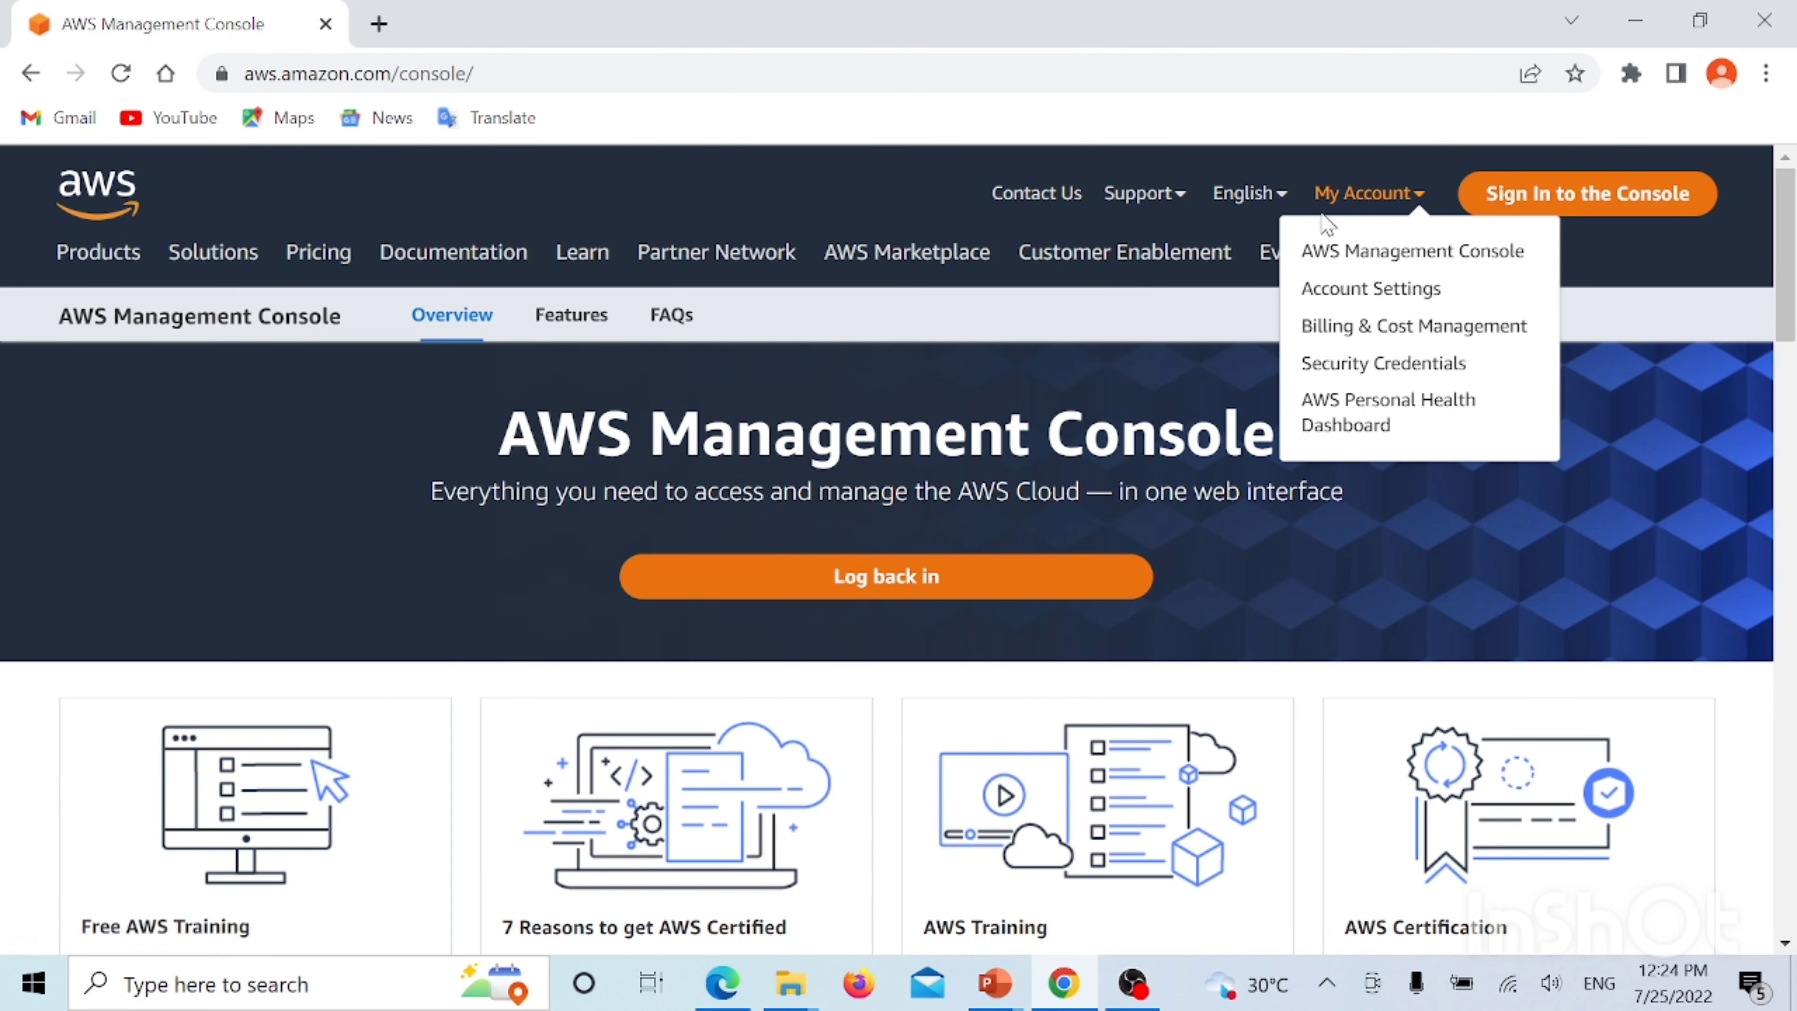
# Sign in to the Management Console as root user with the account e-mail and password
pyautogui.click(1422, 266)
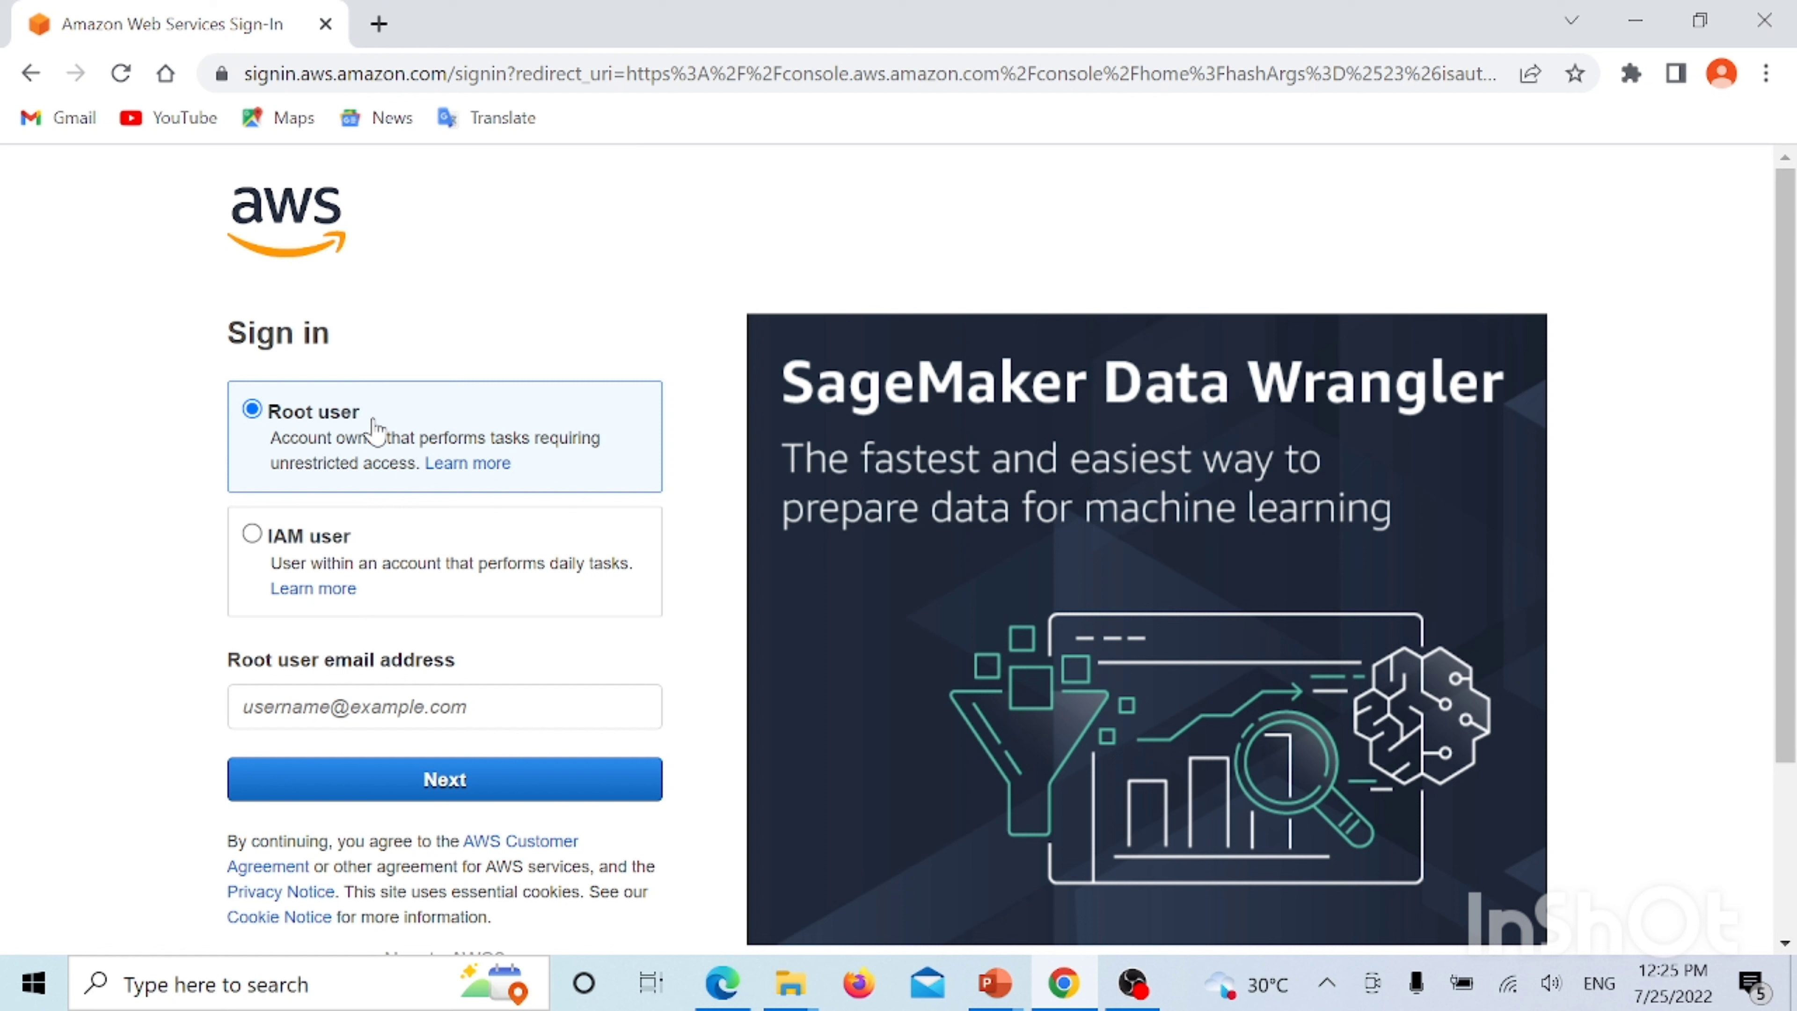
pyautogui.click(351, 706)
pyautogui.click(446, 821)
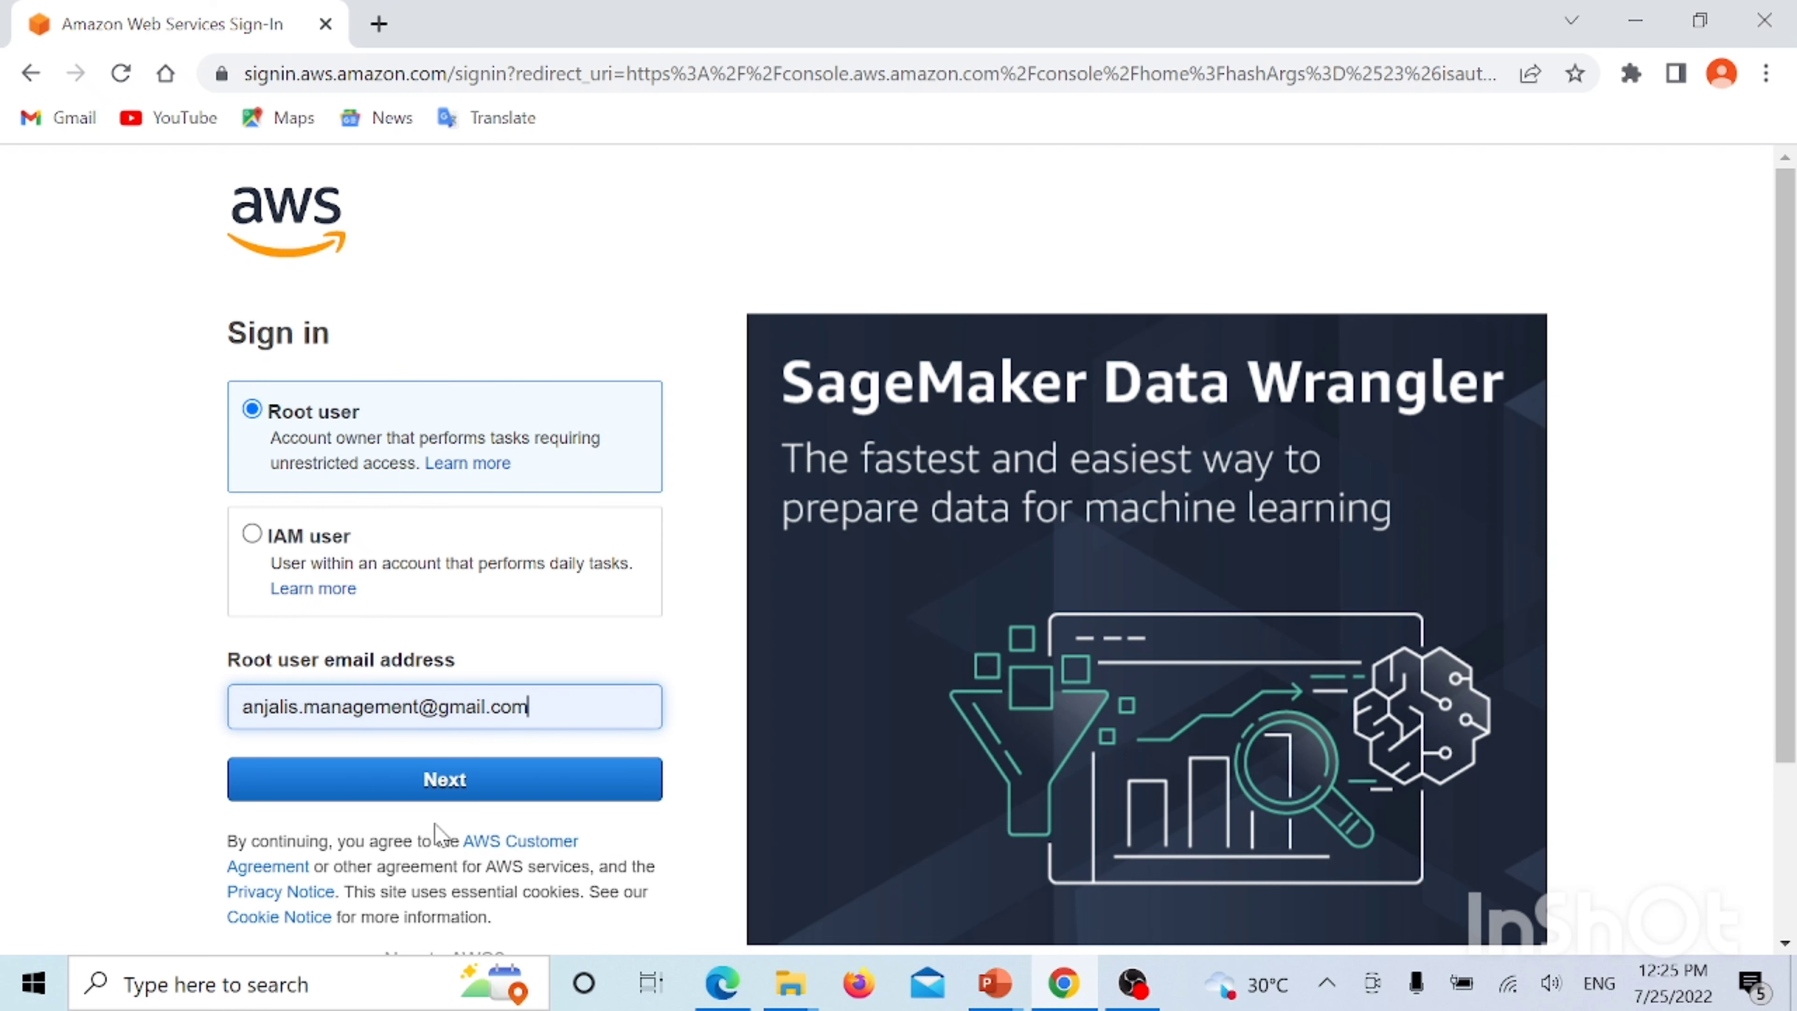
pyautogui.click(370, 792)
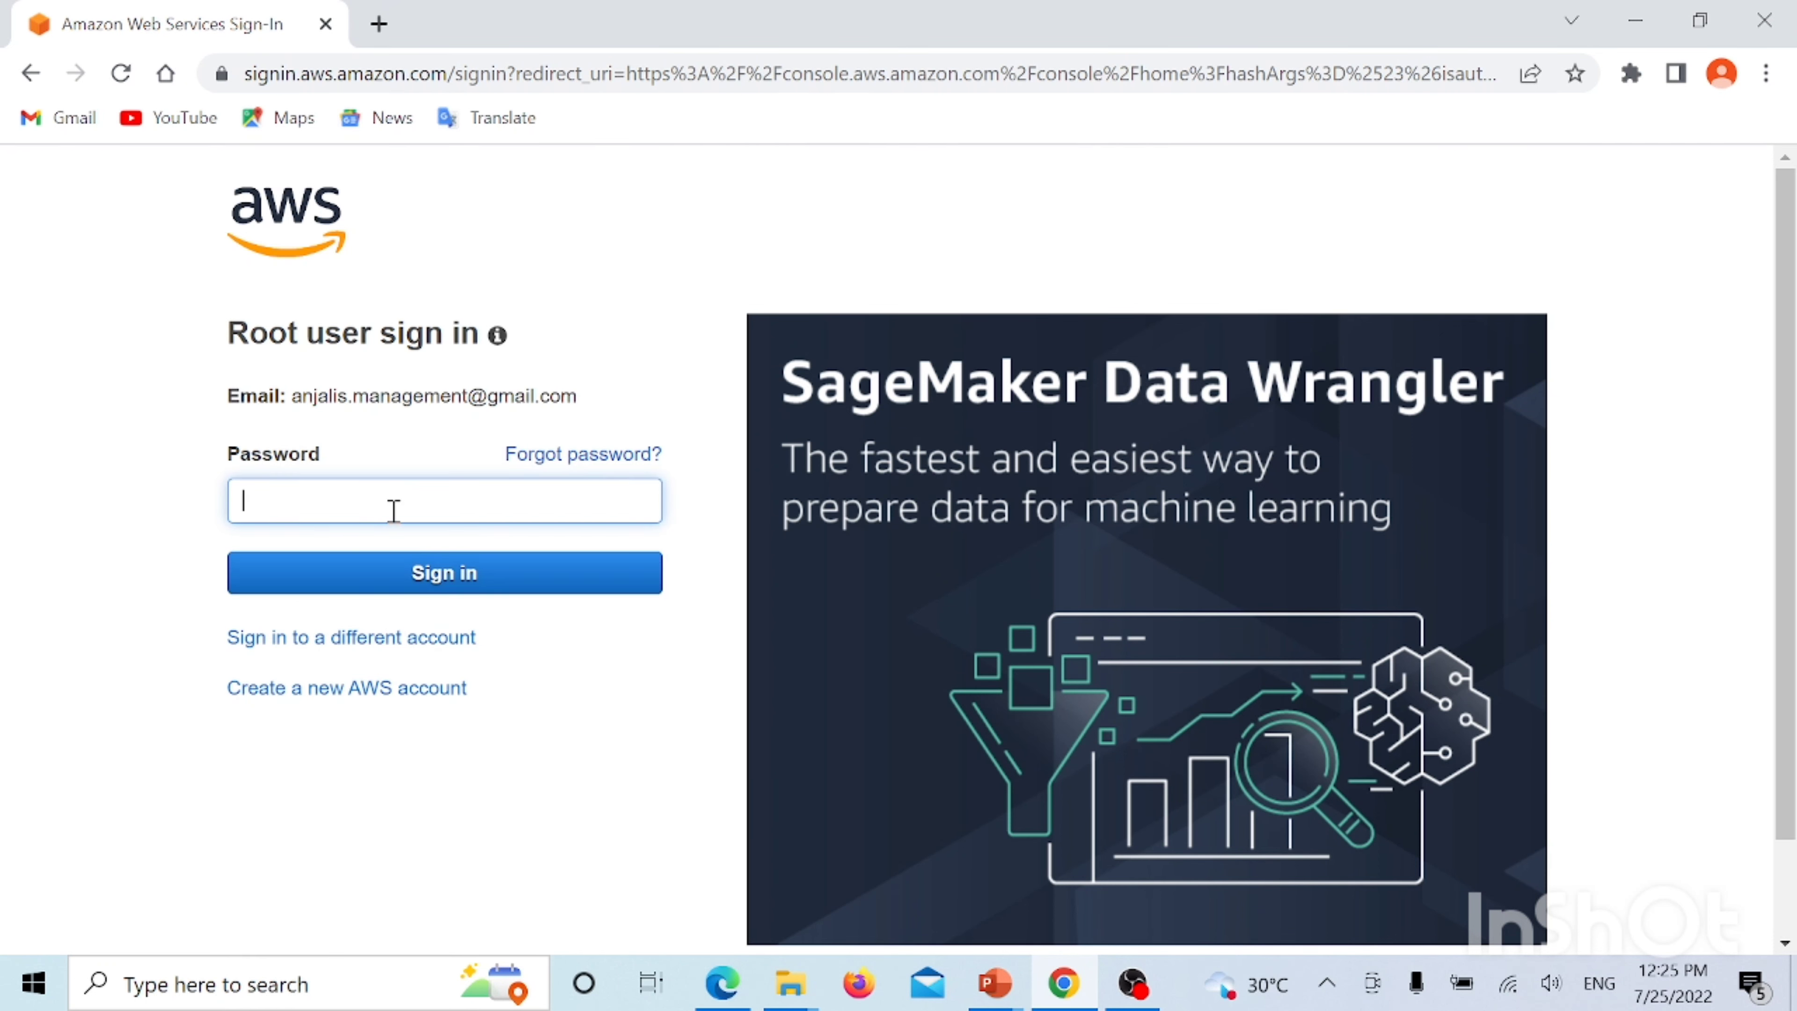
pyautogui.write('aaaaaaaaaa')
pyautogui.click(389, 585)
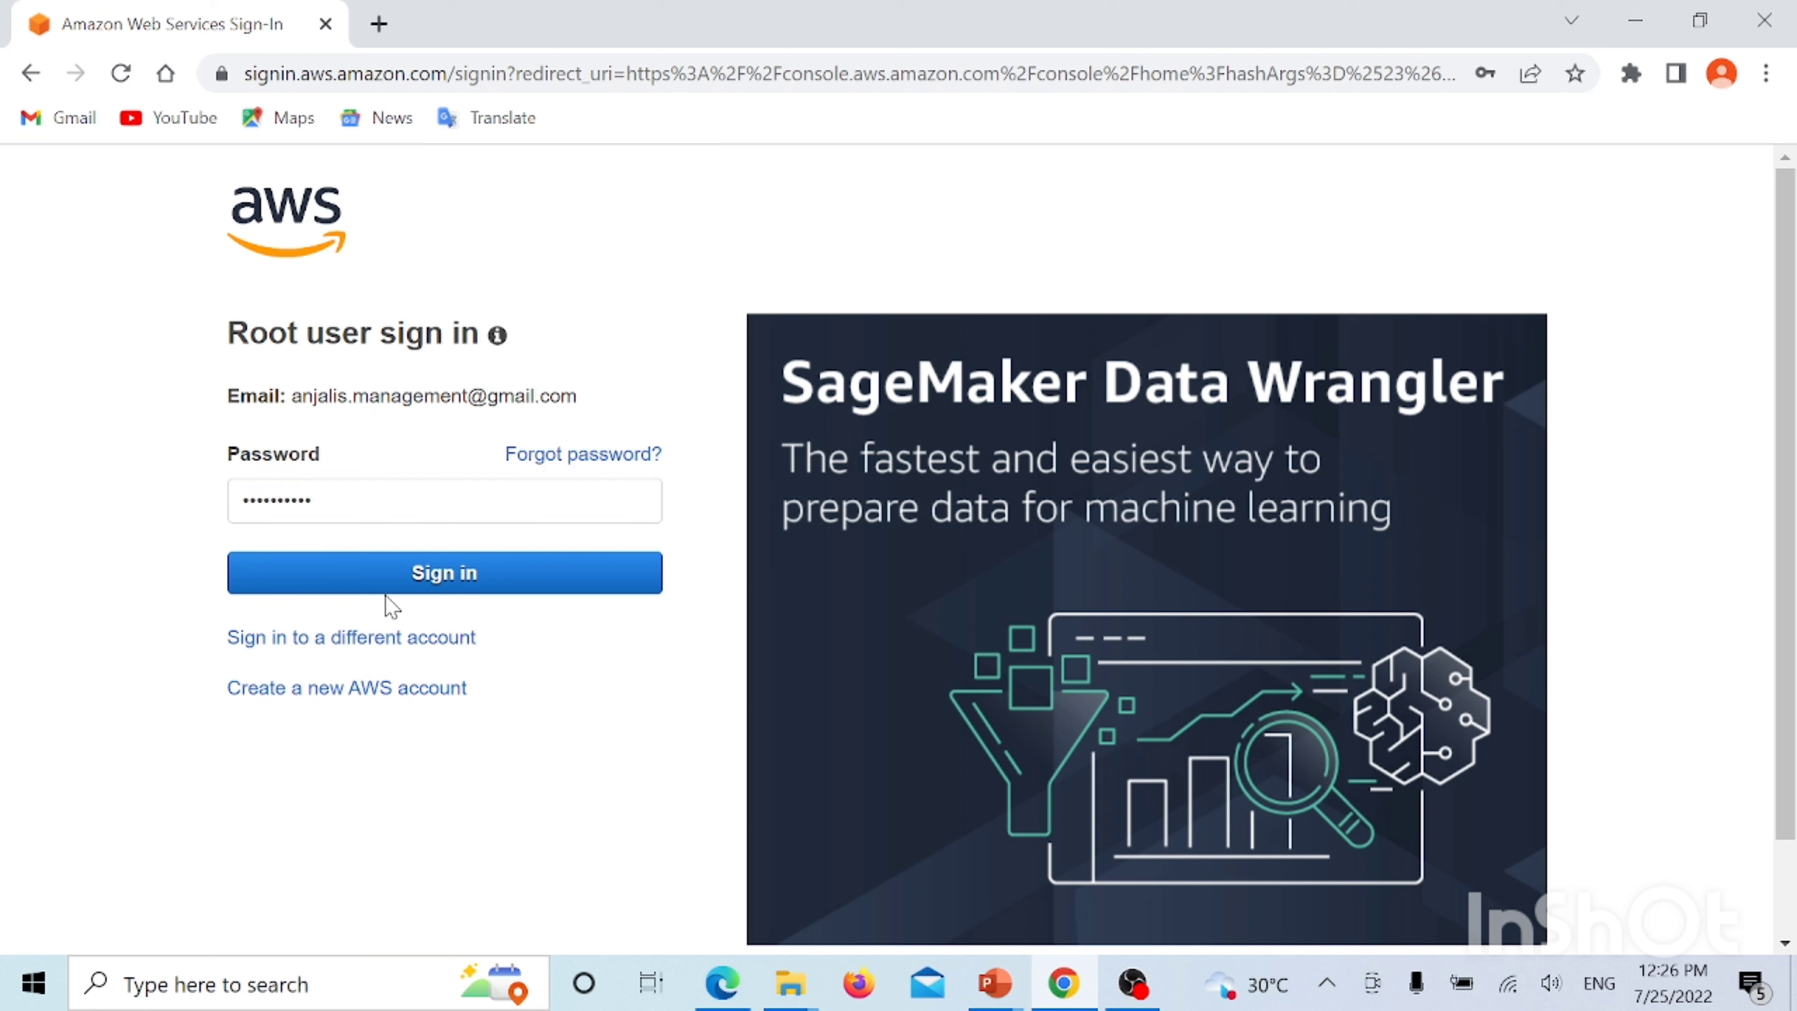
pyautogui.click(389, 587)
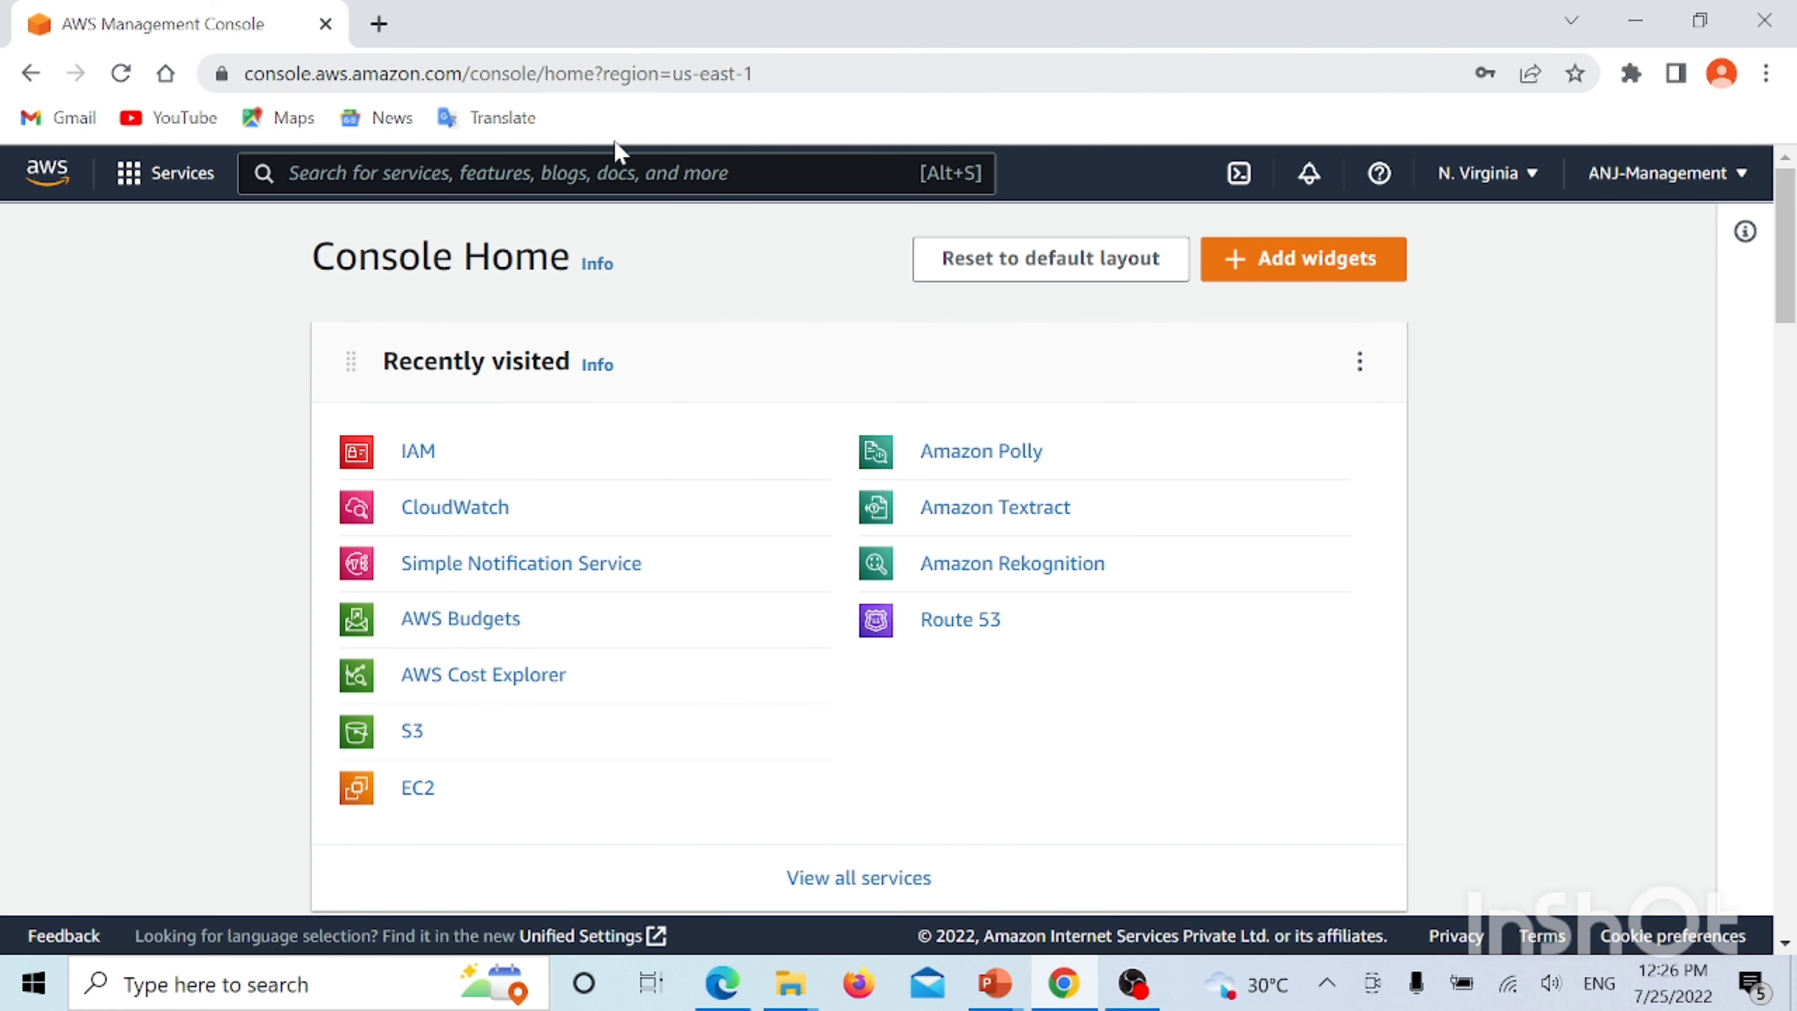
# Open the IAM console by searching for iam in the service search bar
pyautogui.click(485, 173)
pyautogui.write('iam')
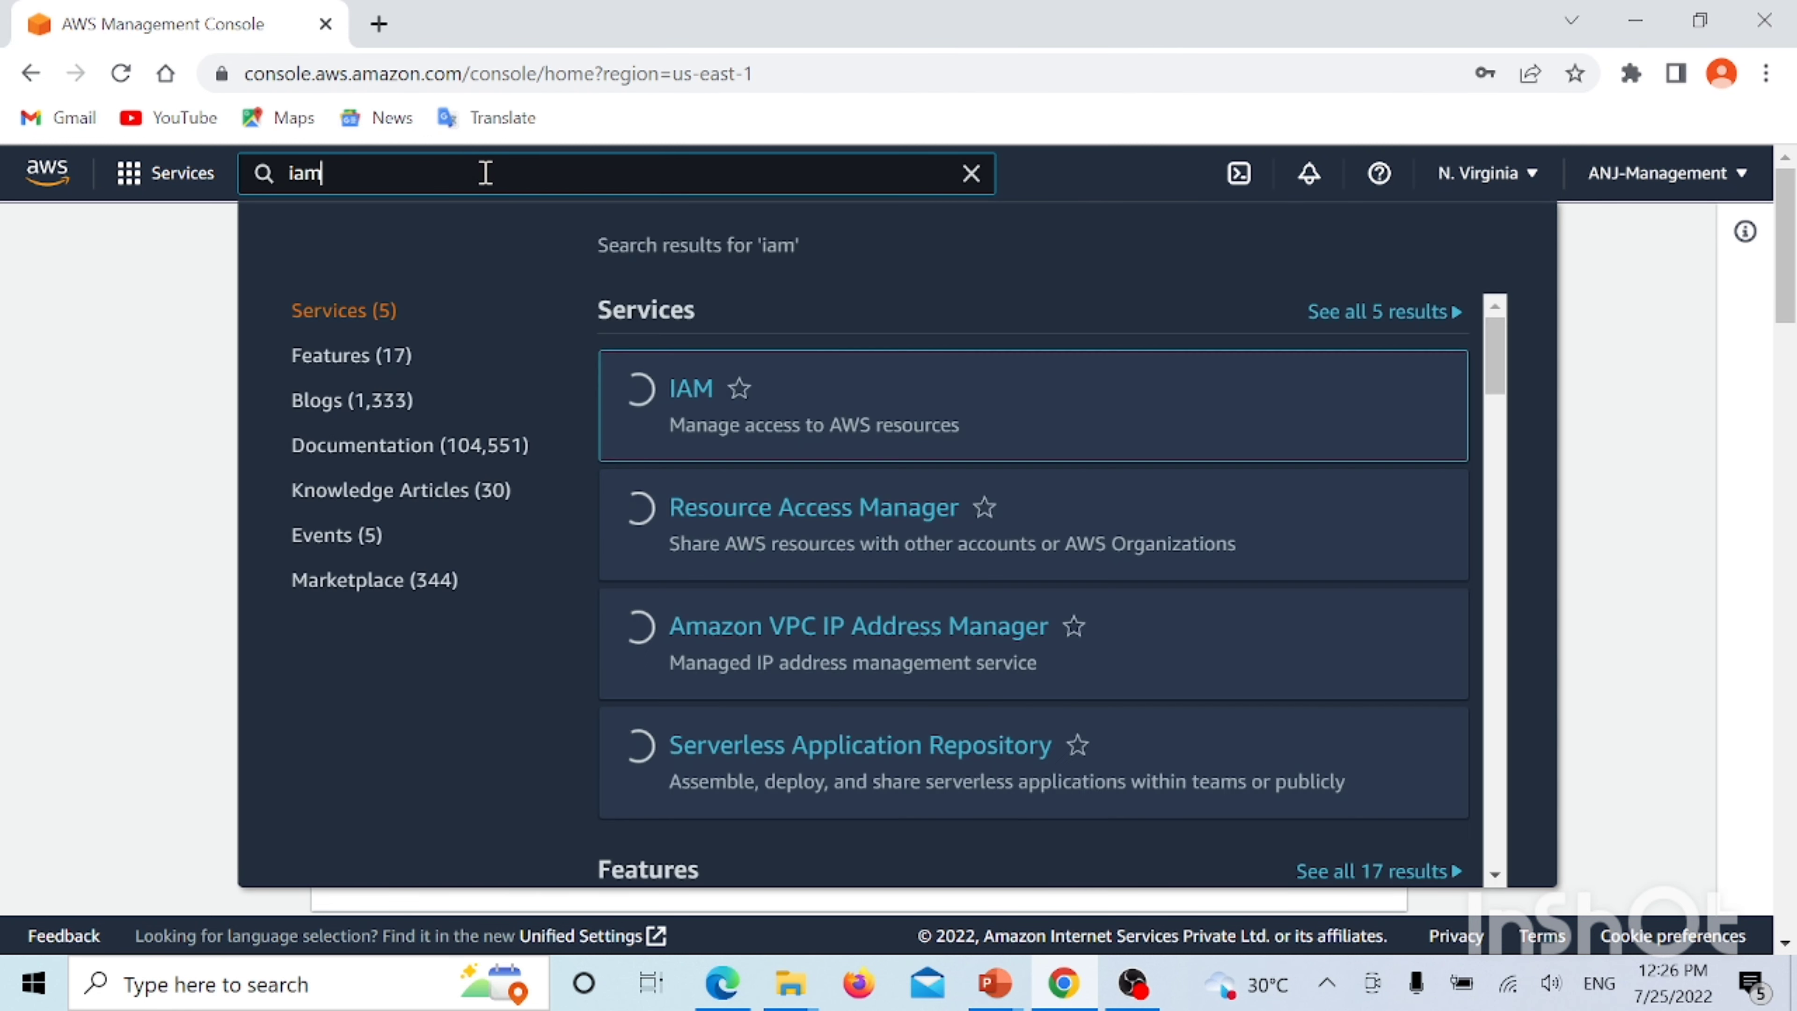
pyautogui.press('Return')
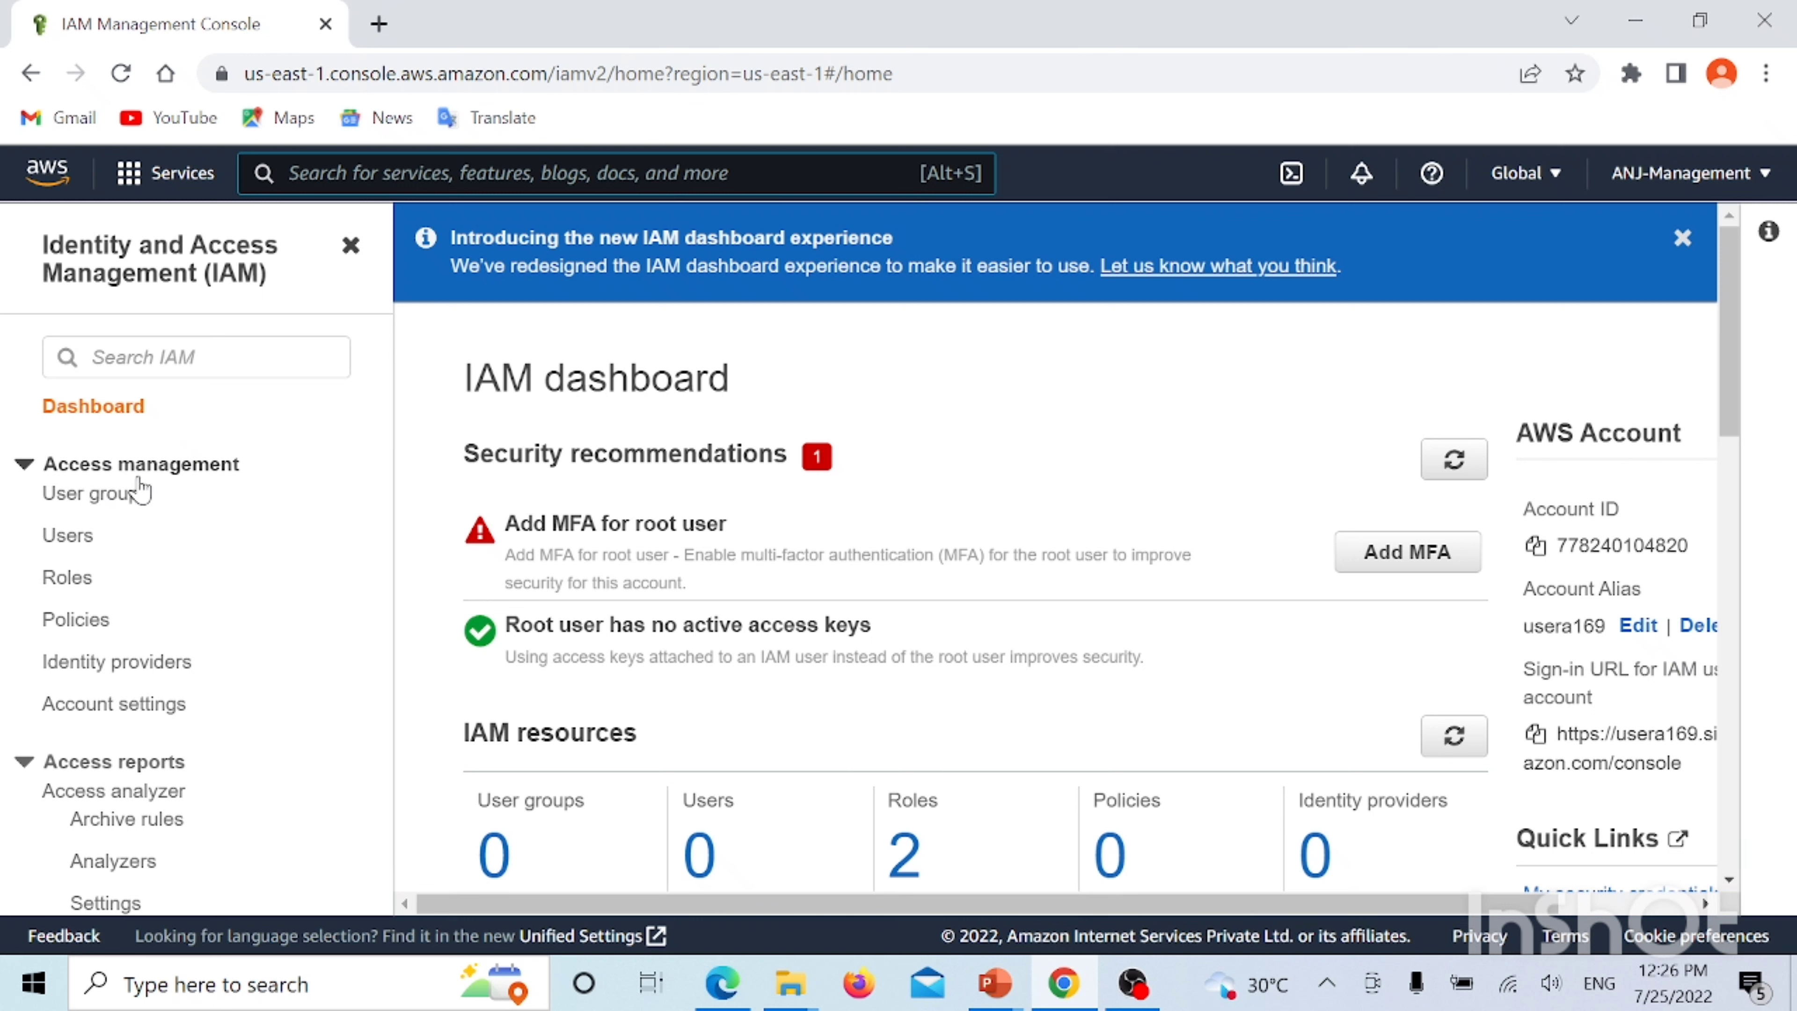
# Go to IAM Users and start the Add user wizard
pyautogui.click(68, 536)
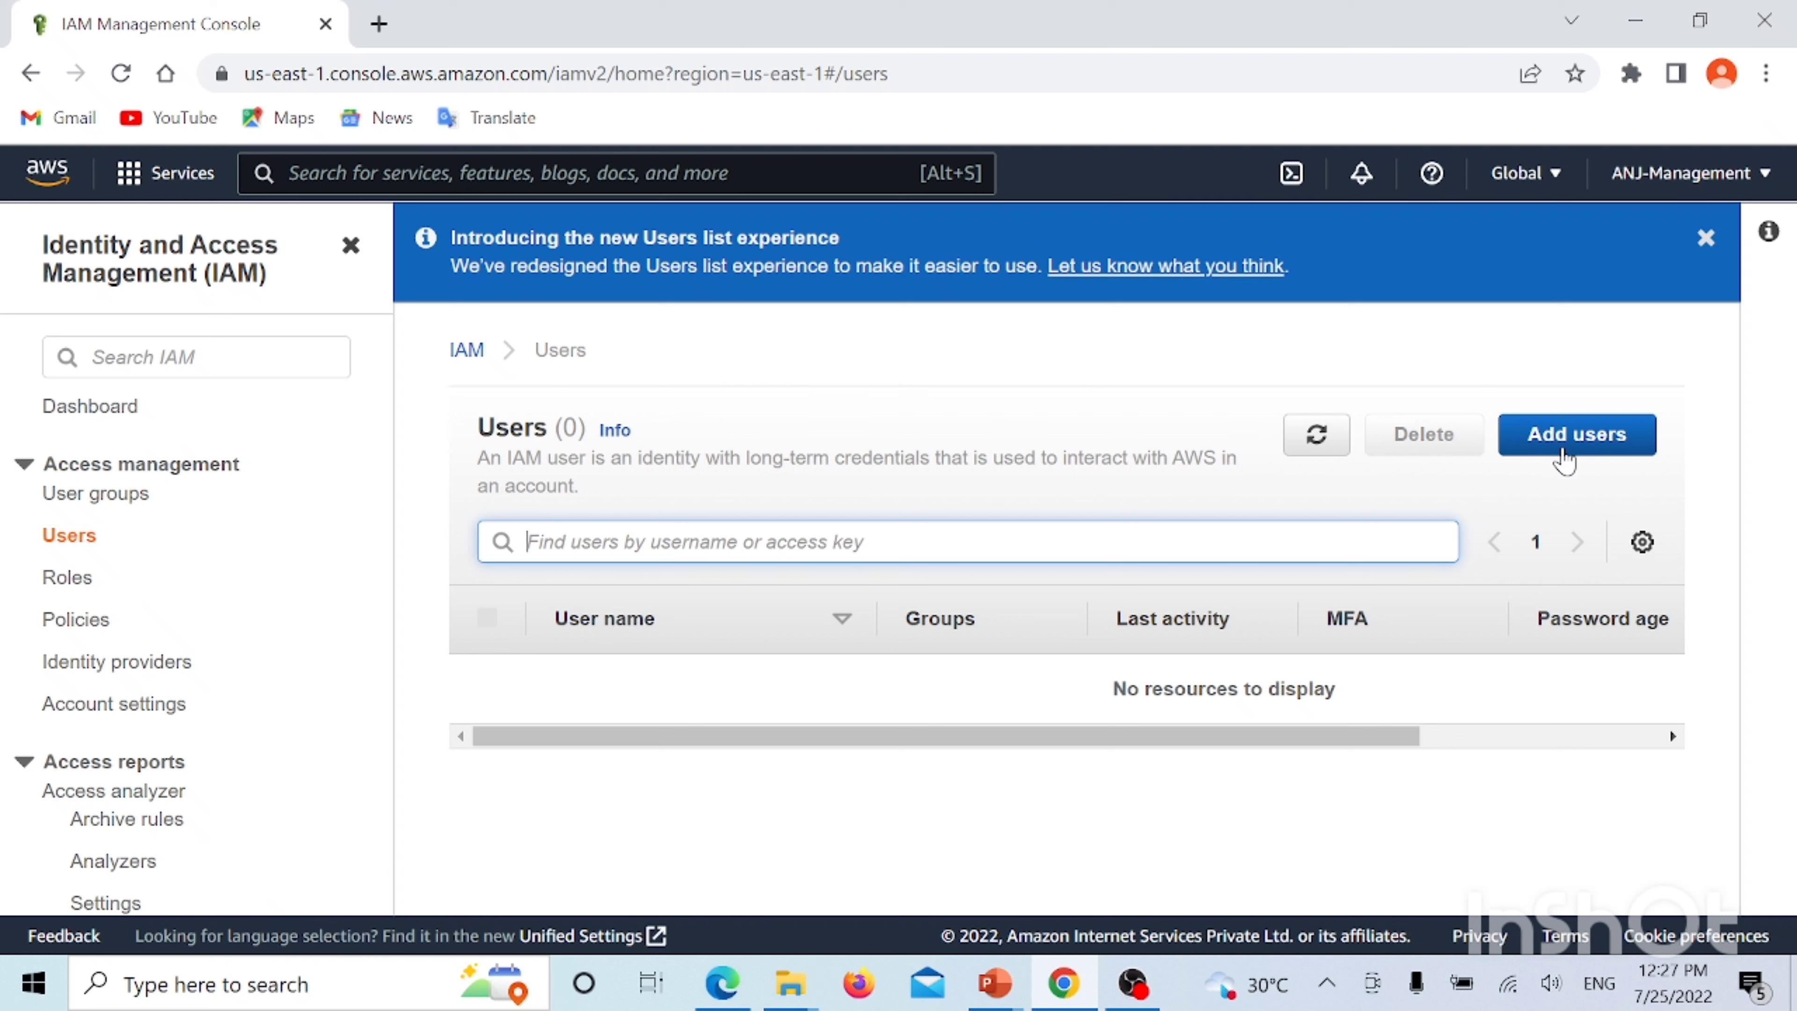
pyautogui.click(1565, 460)
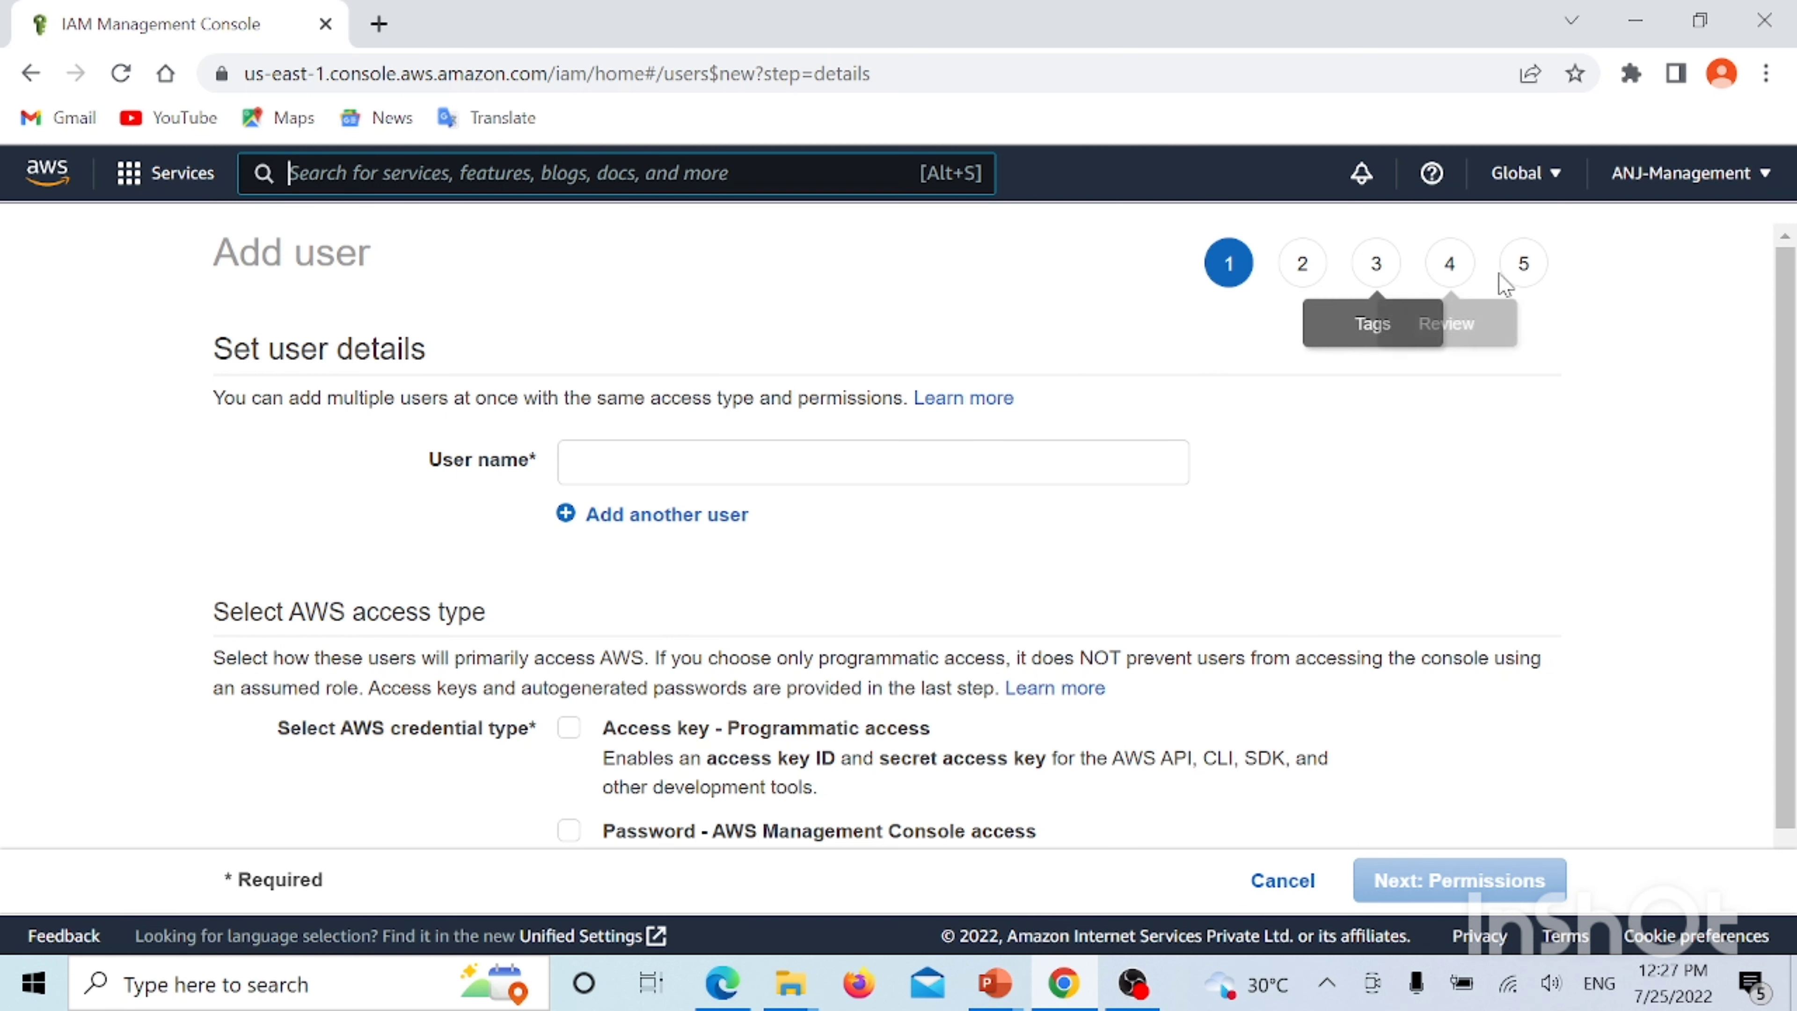
# Enter Smith as the new IAM user's name
pyautogui.scroll(-1, 449, 303)
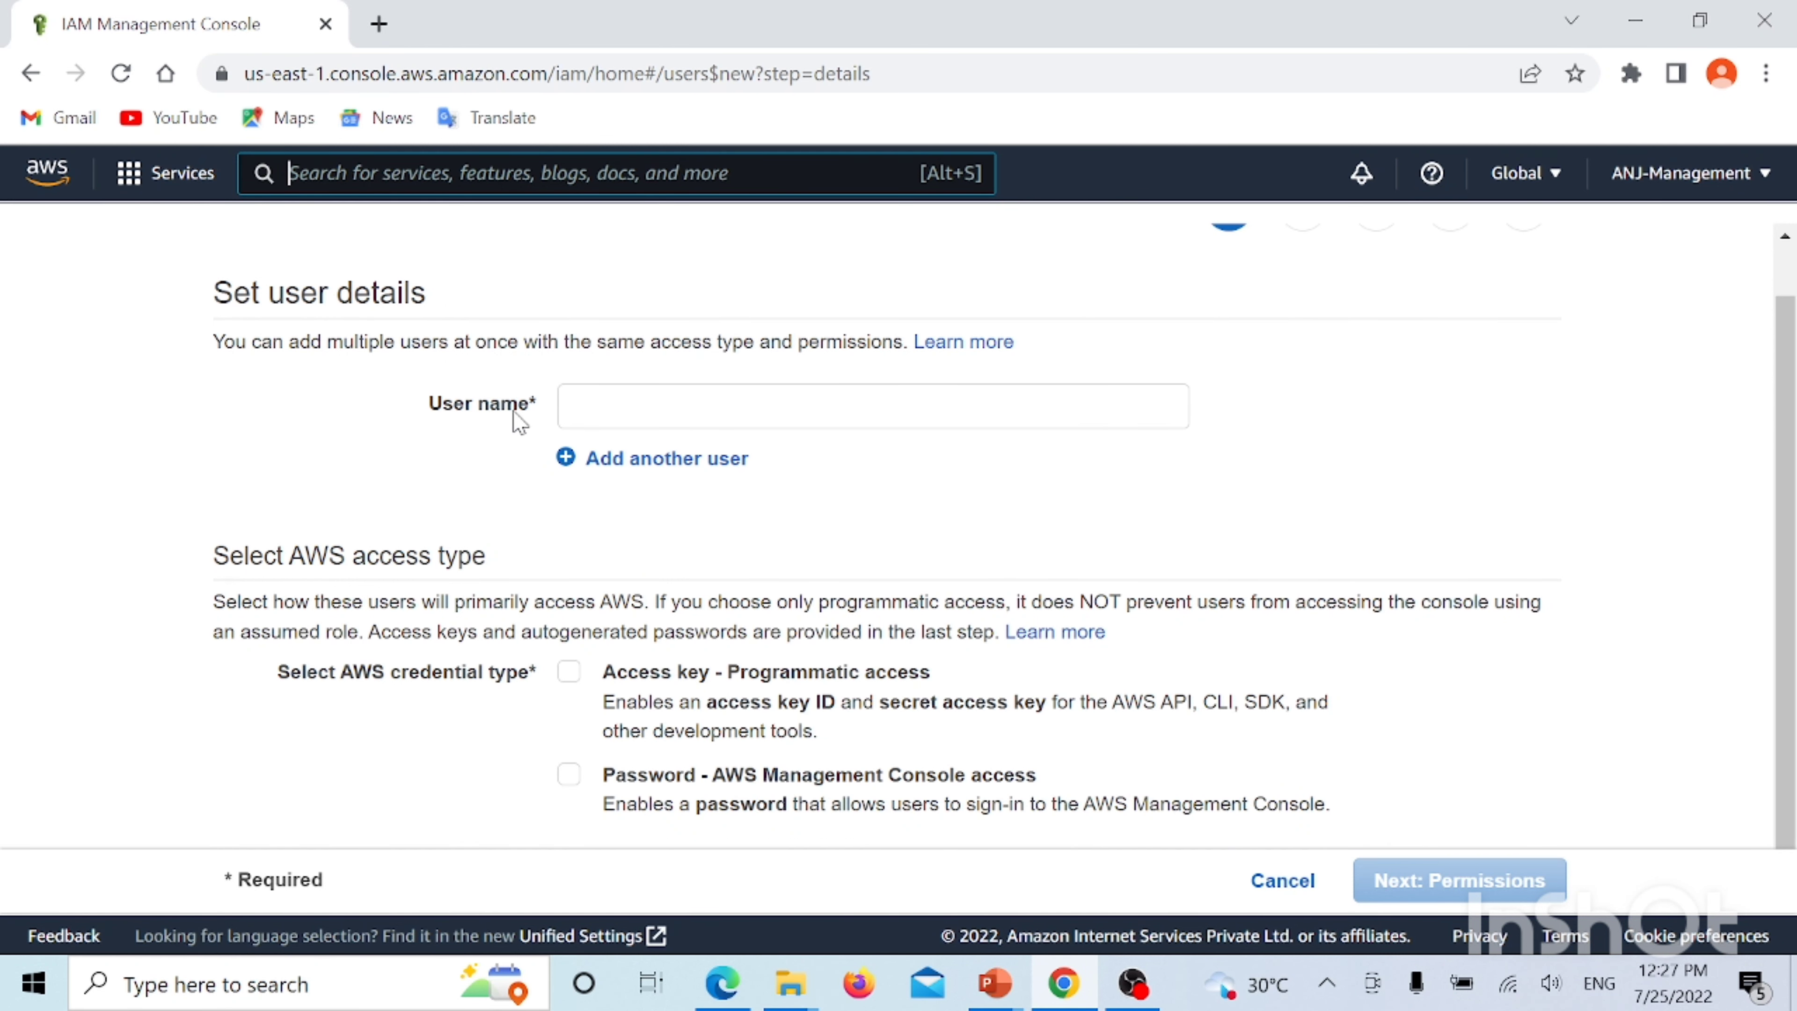
pyautogui.click(595, 418)
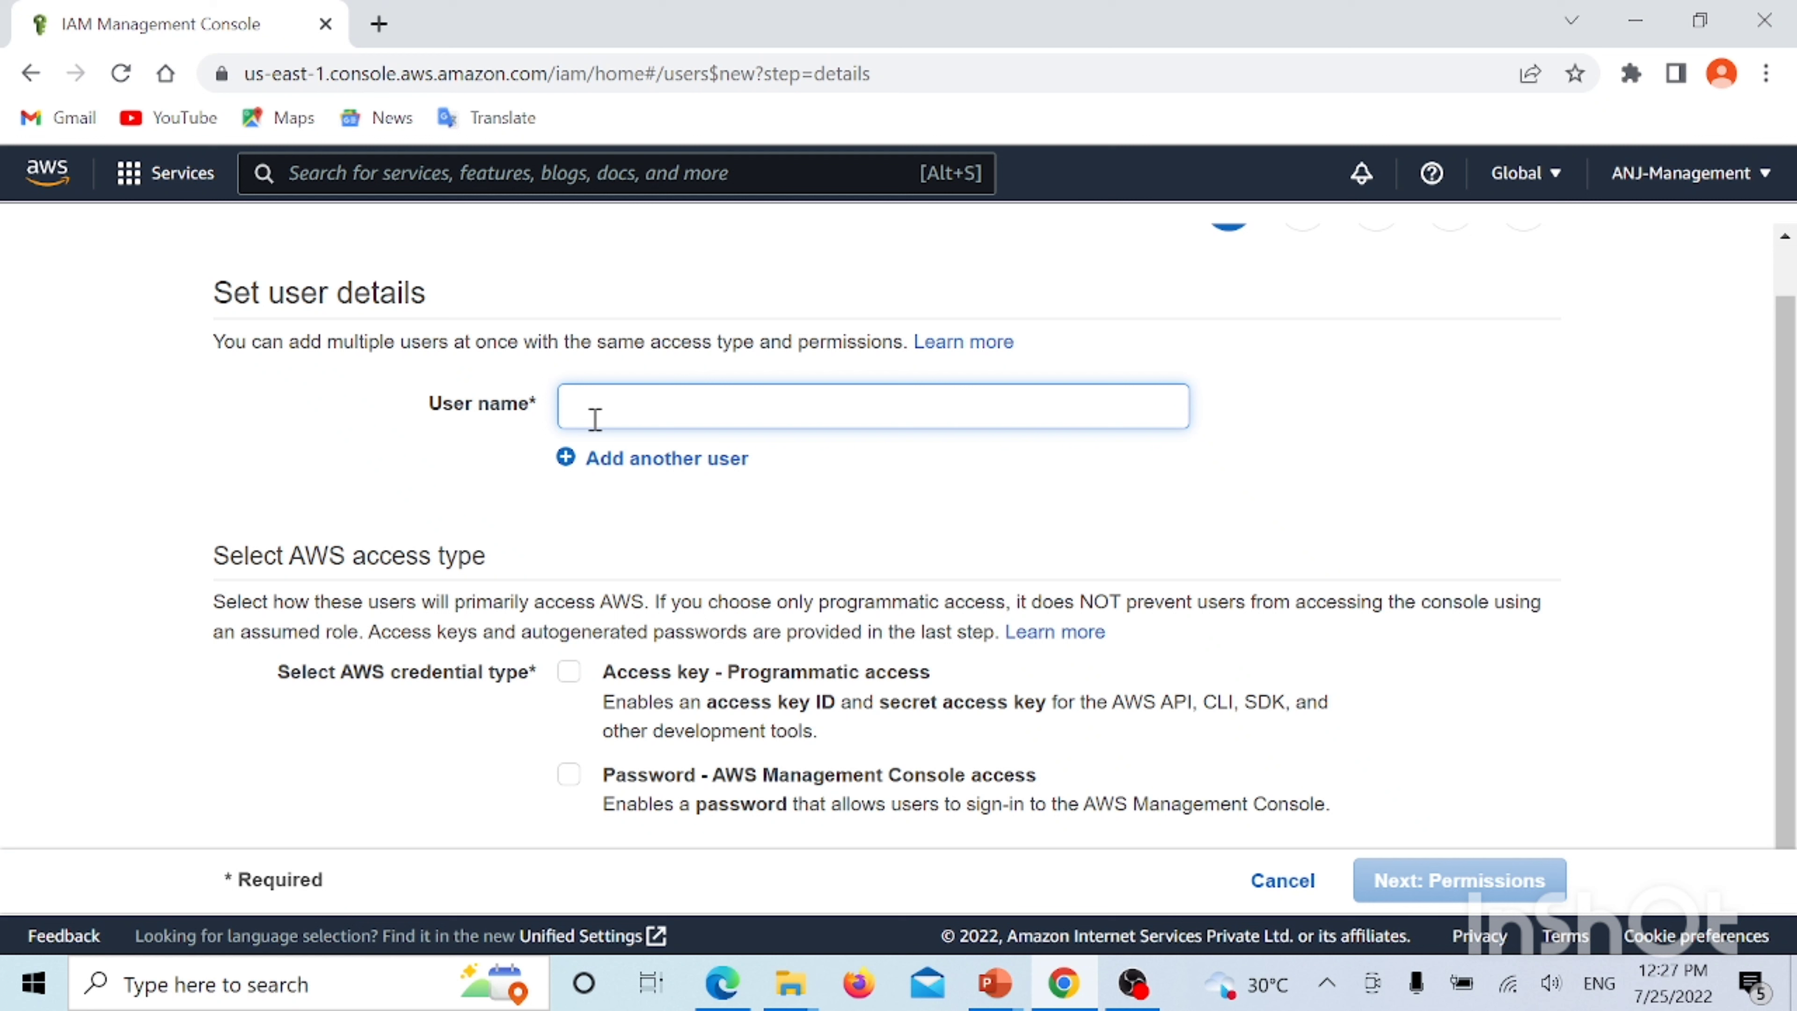
pyautogui.write('Smith')
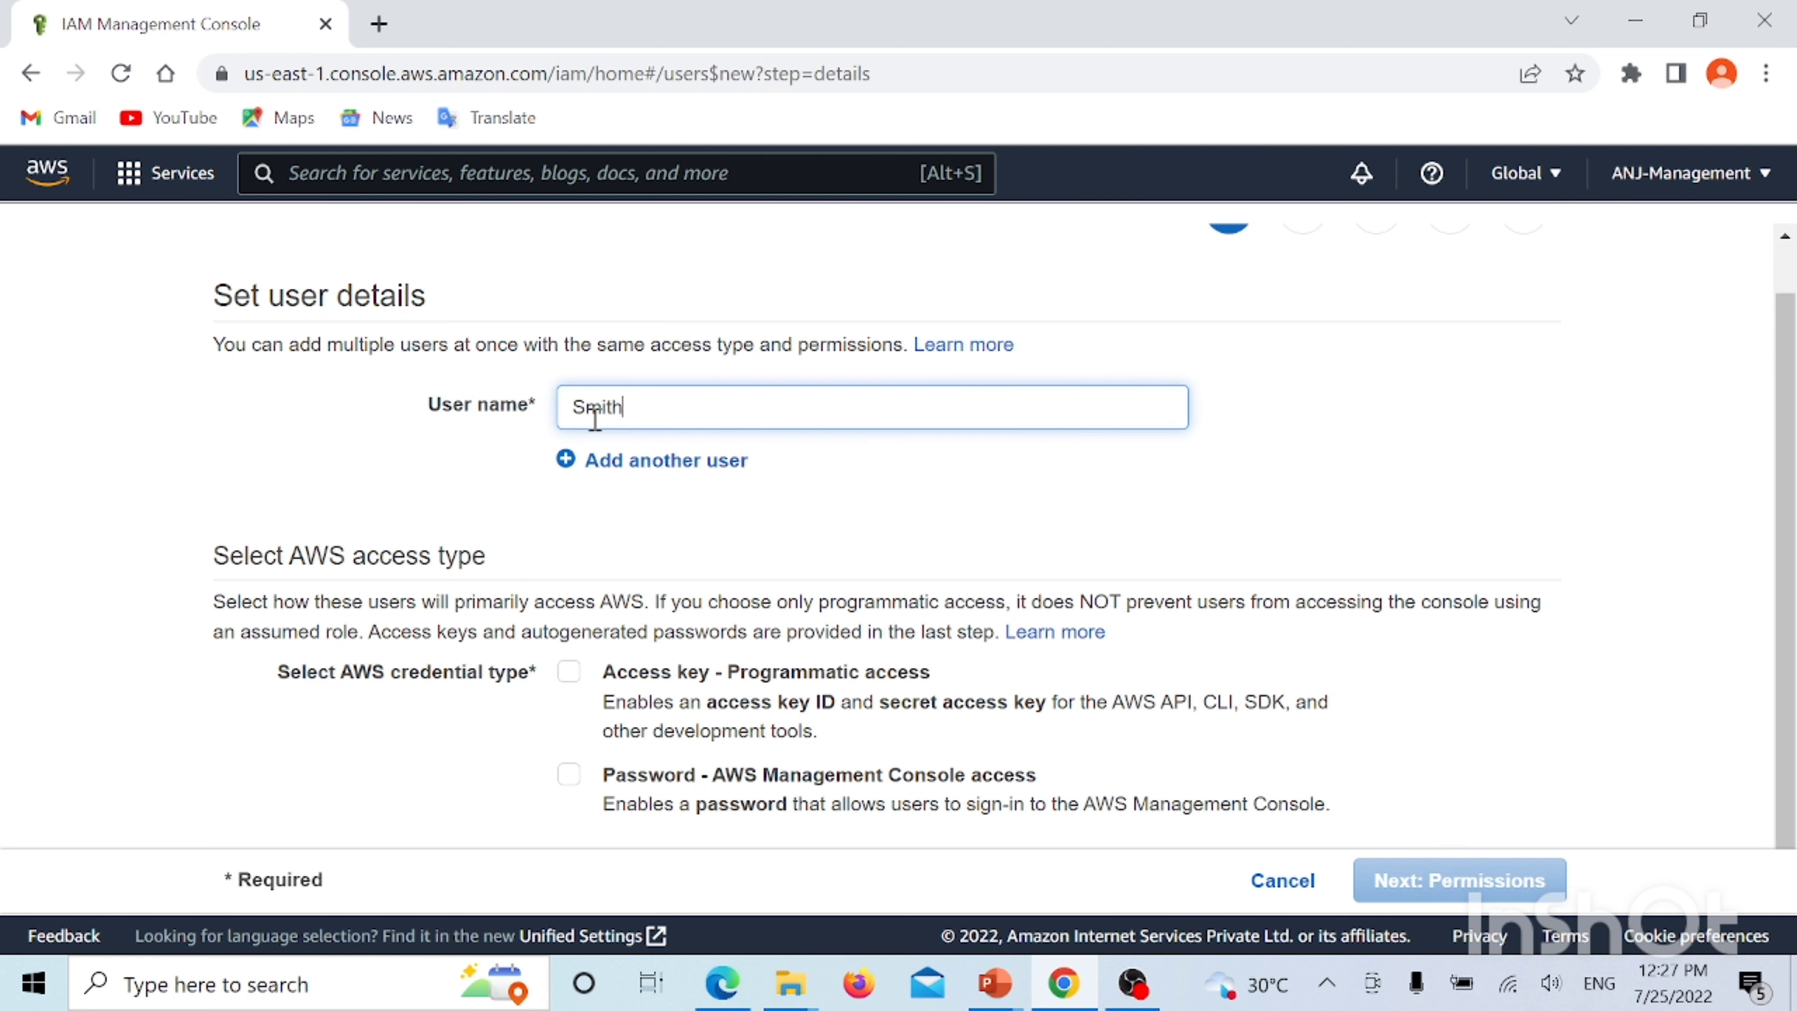
pyautogui.click(640, 527)
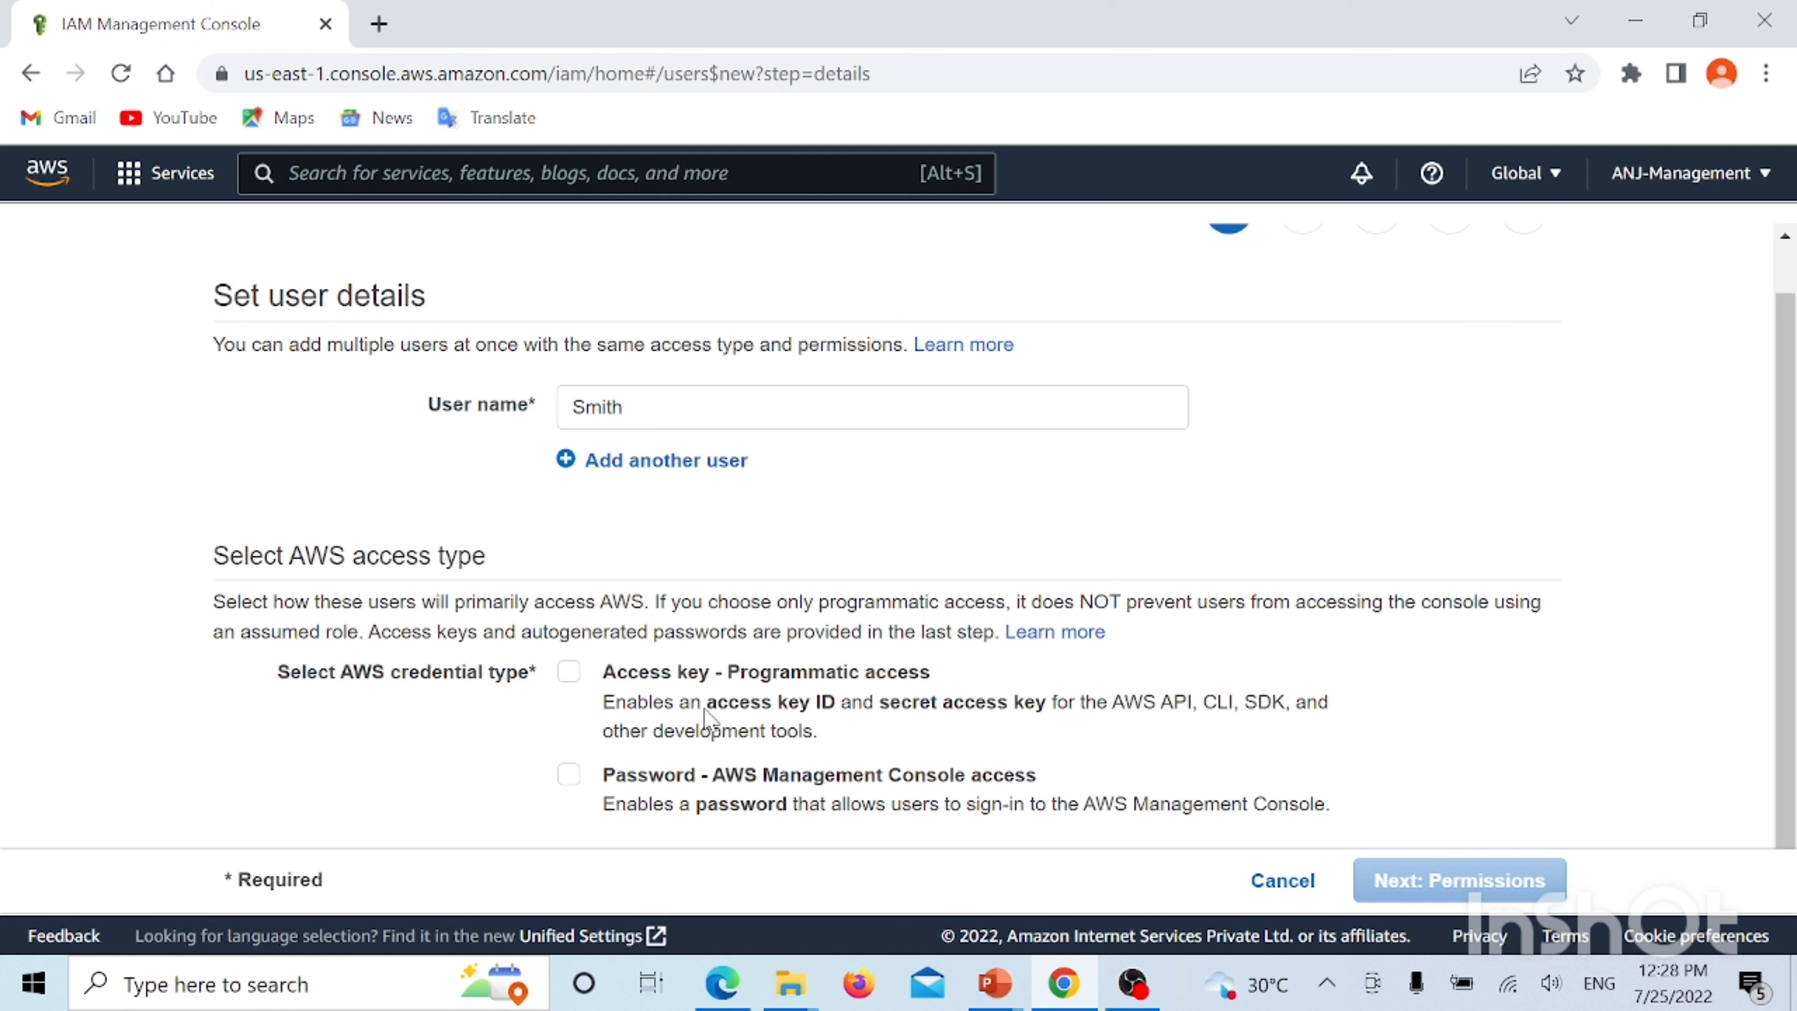
# Enable both programmatic access-key access and console password access for Smith
pyautogui.moveTo(706, 704); pyautogui.dragTo(1057, 719)
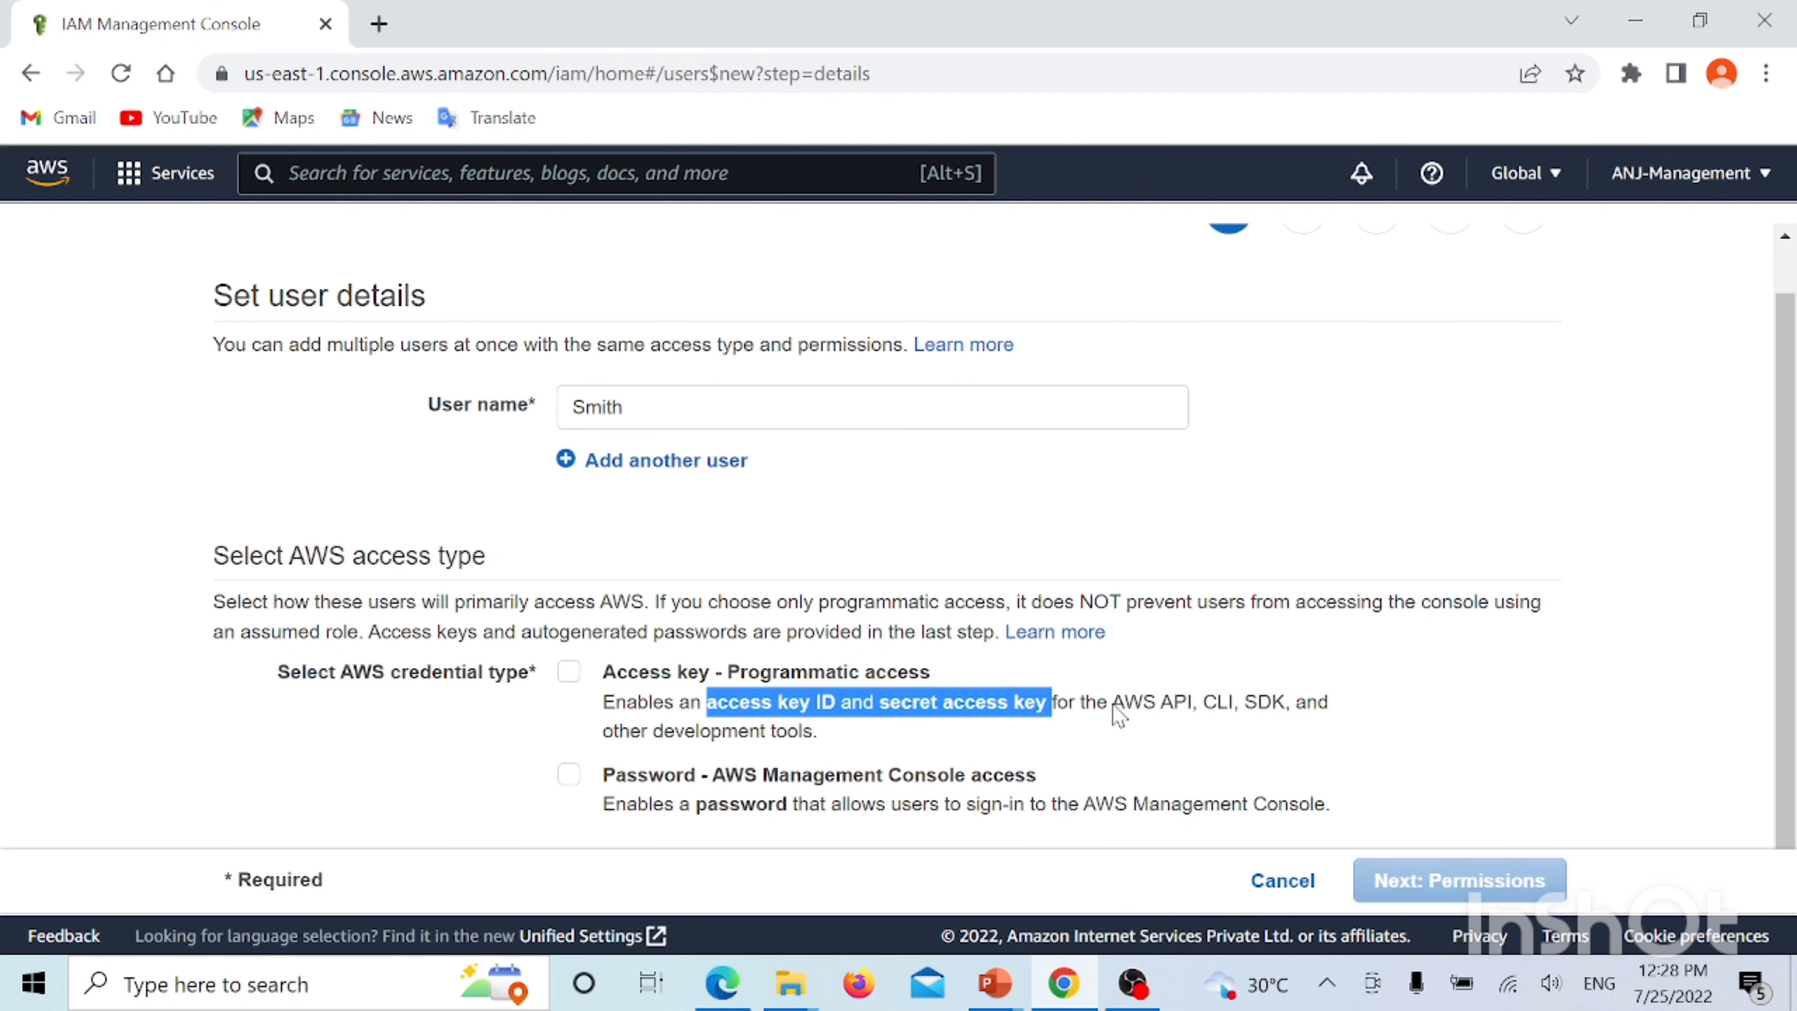
pyautogui.moveTo(1111, 708); pyautogui.dragTo(1286, 717)
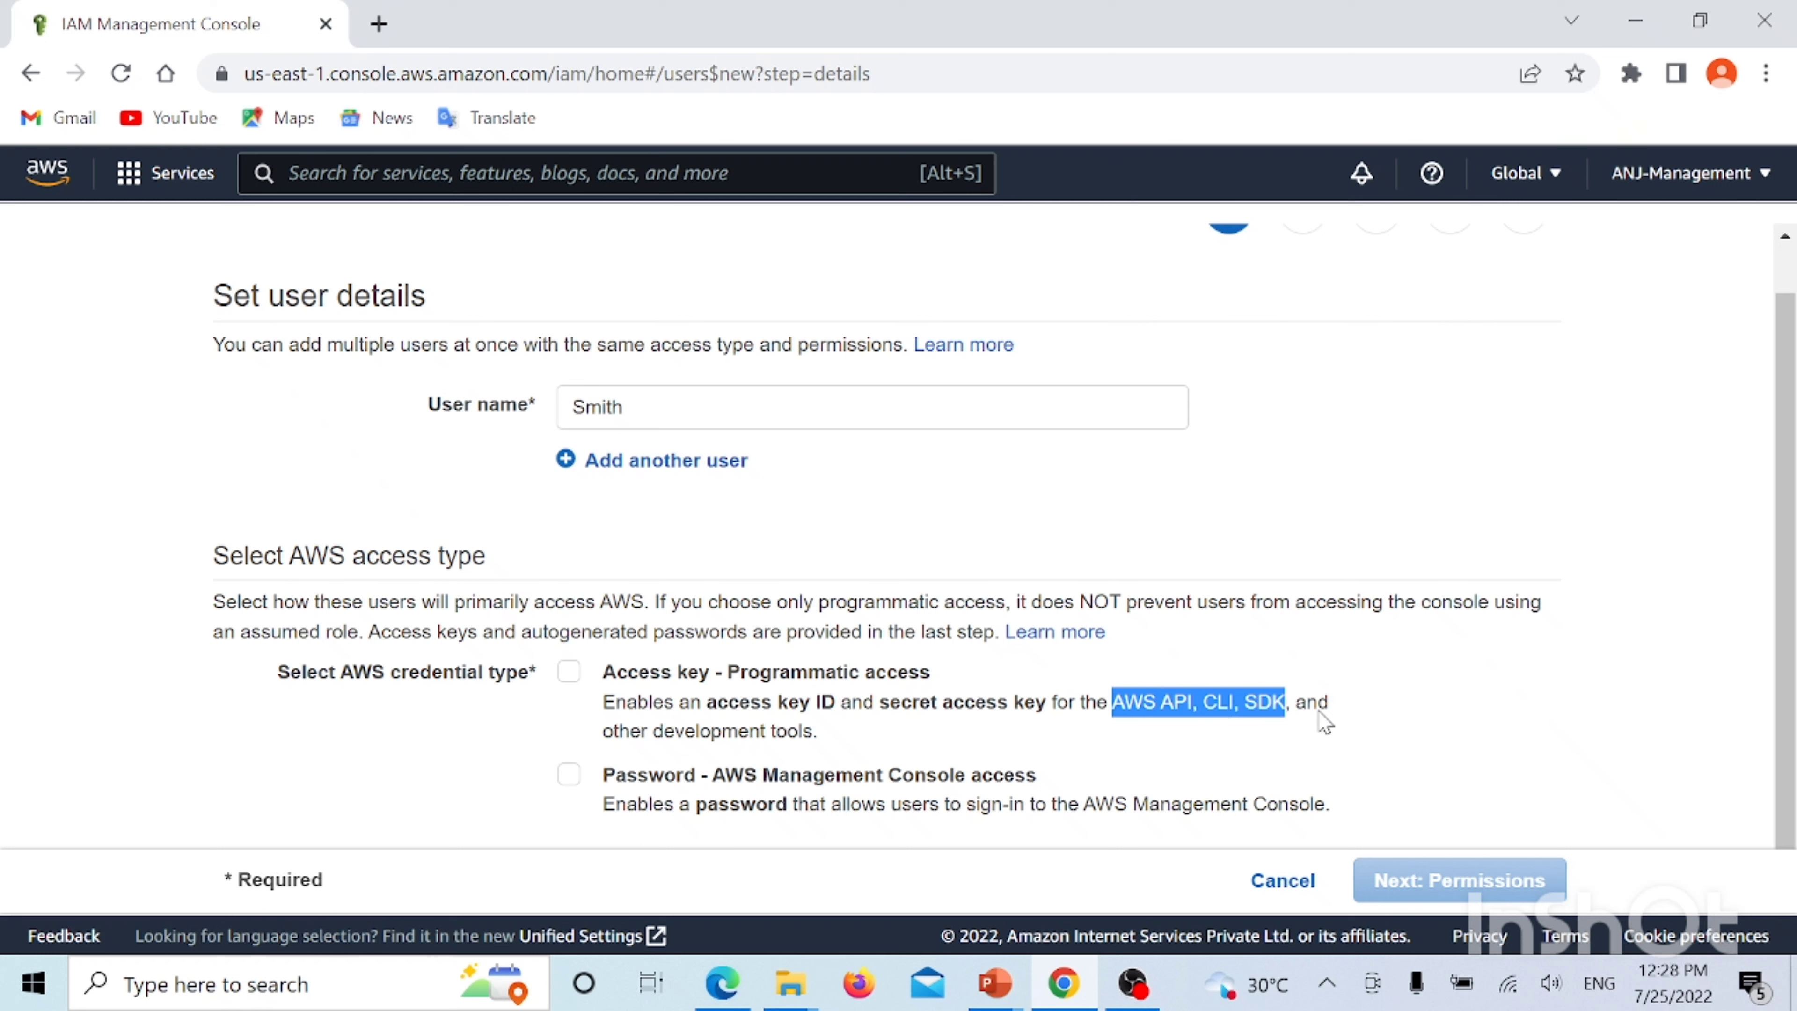
pyautogui.moveTo(638, 779); pyautogui.dragTo(1070, 779)
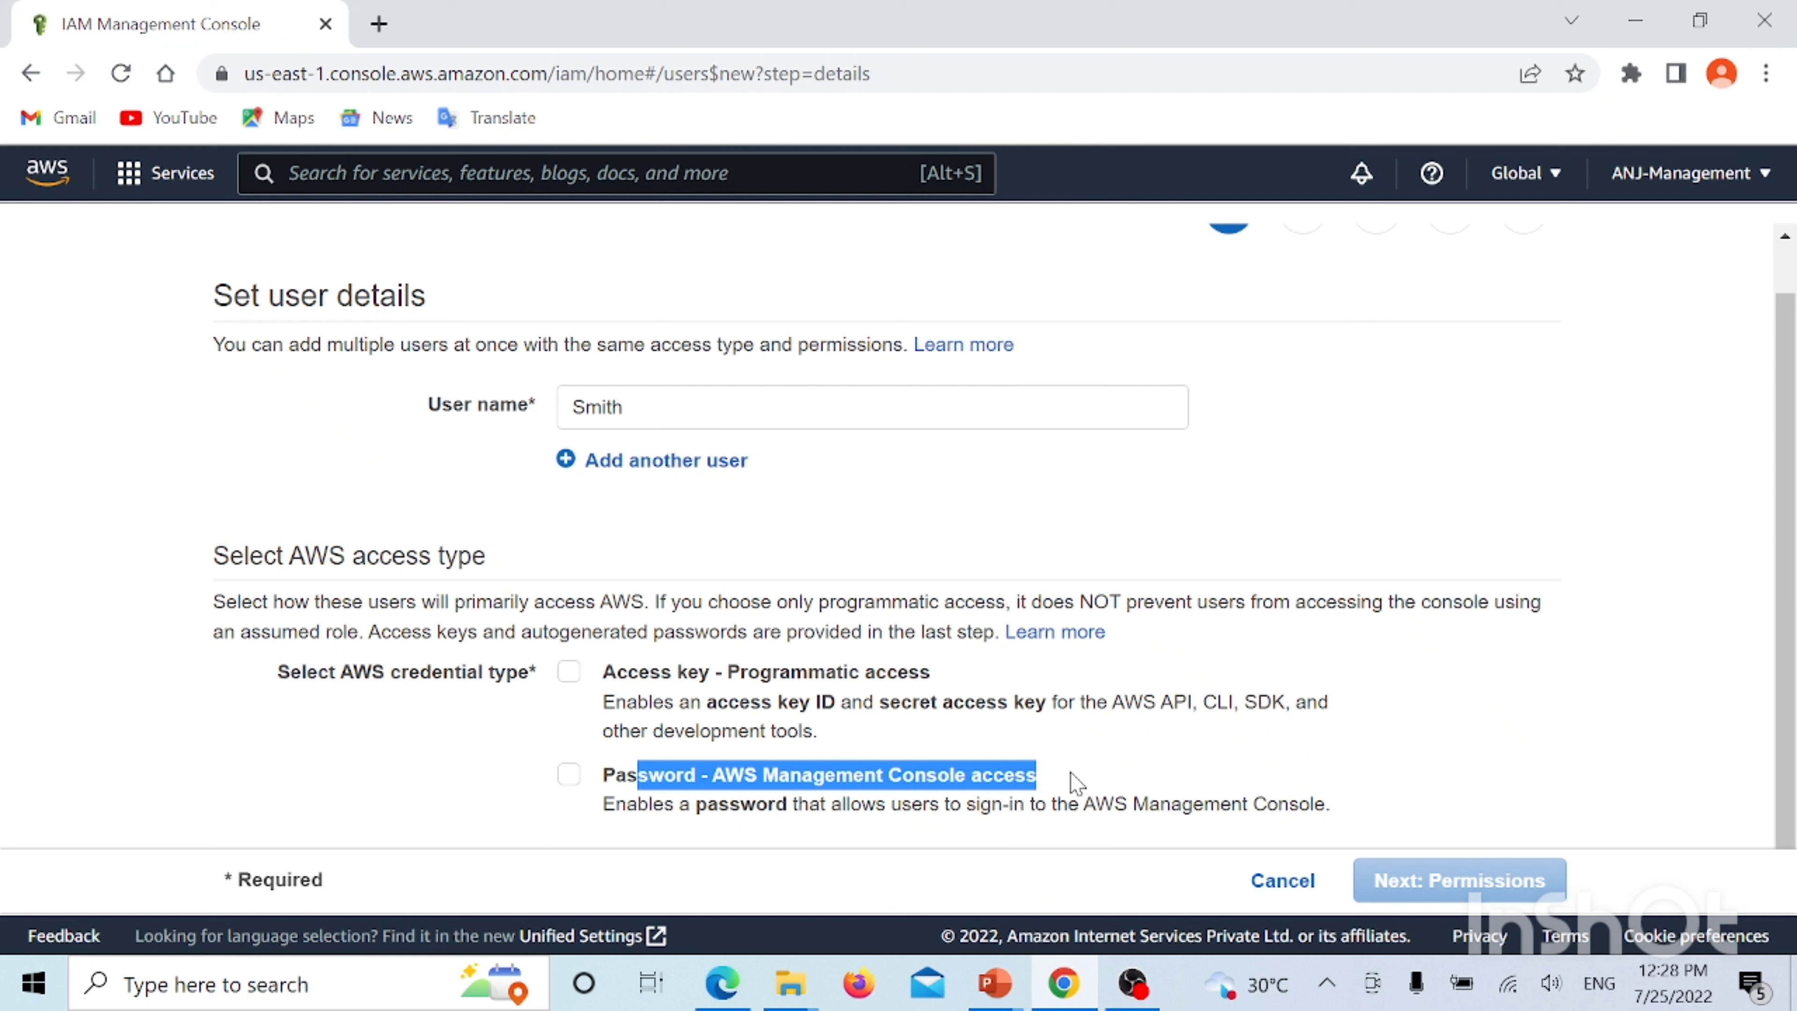
pyautogui.click(568, 674)
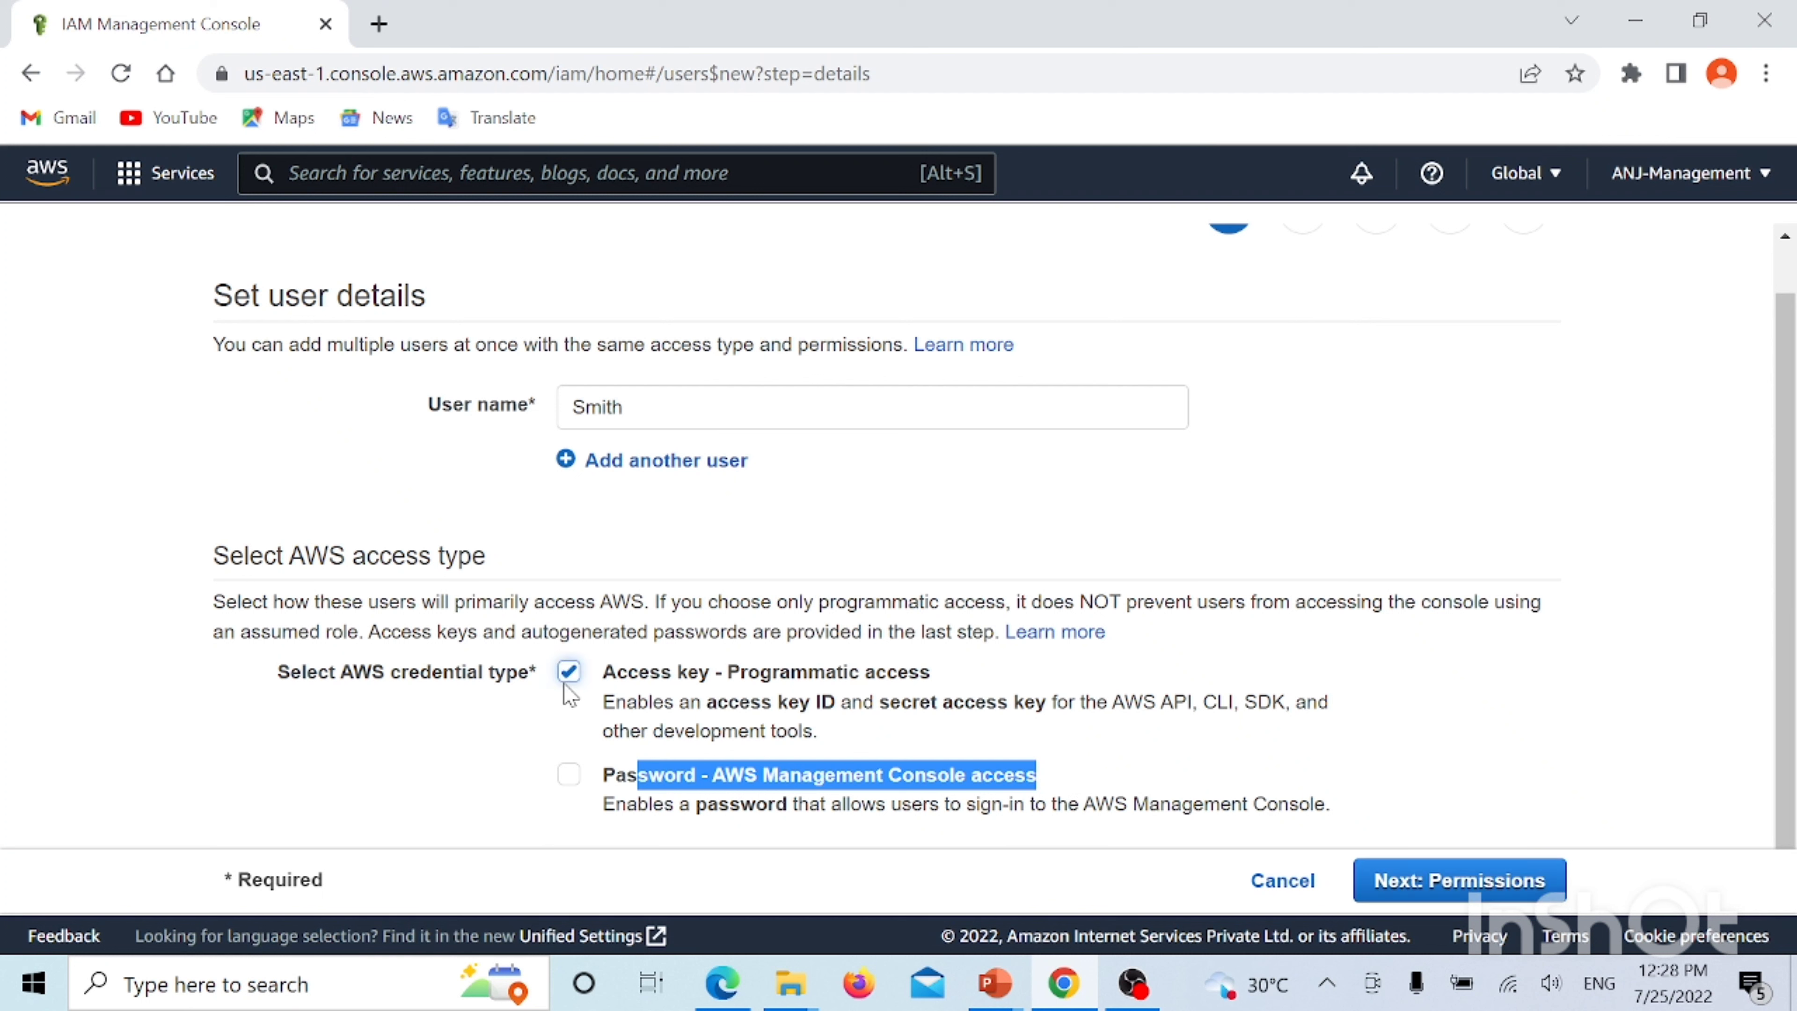
pyautogui.click(570, 779)
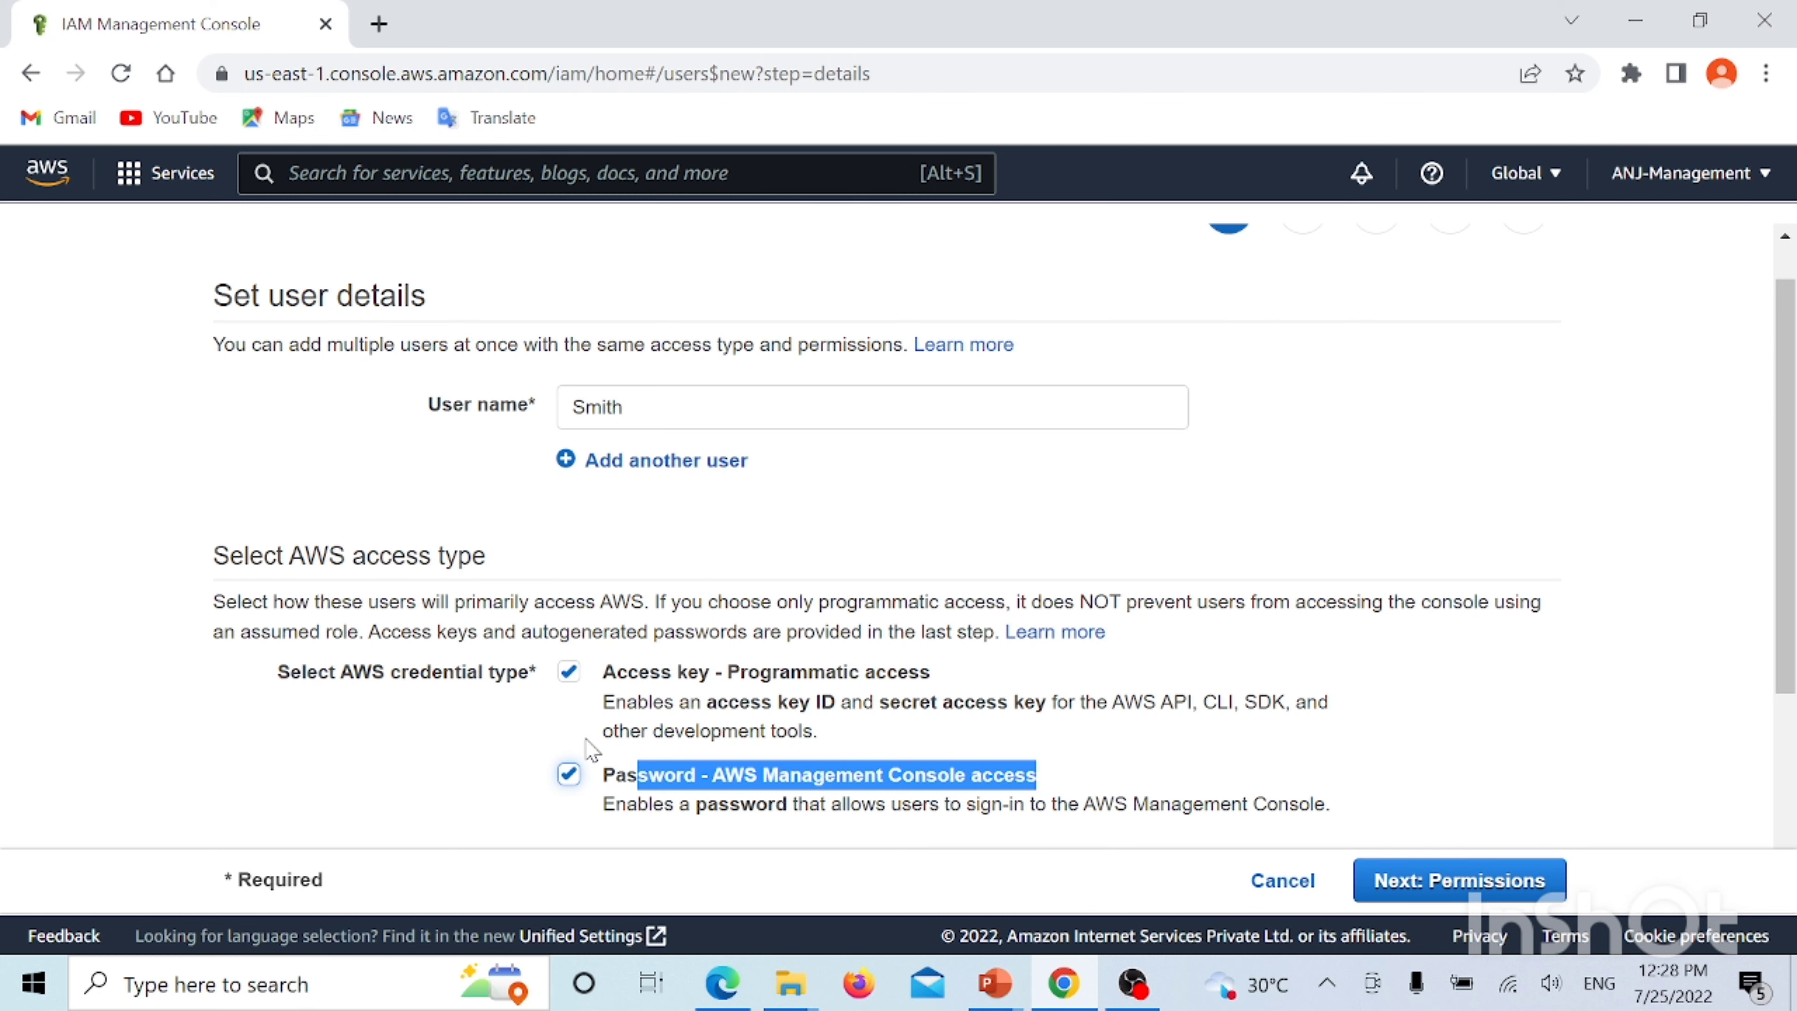
pyautogui.scroll(-4, 630, 683)
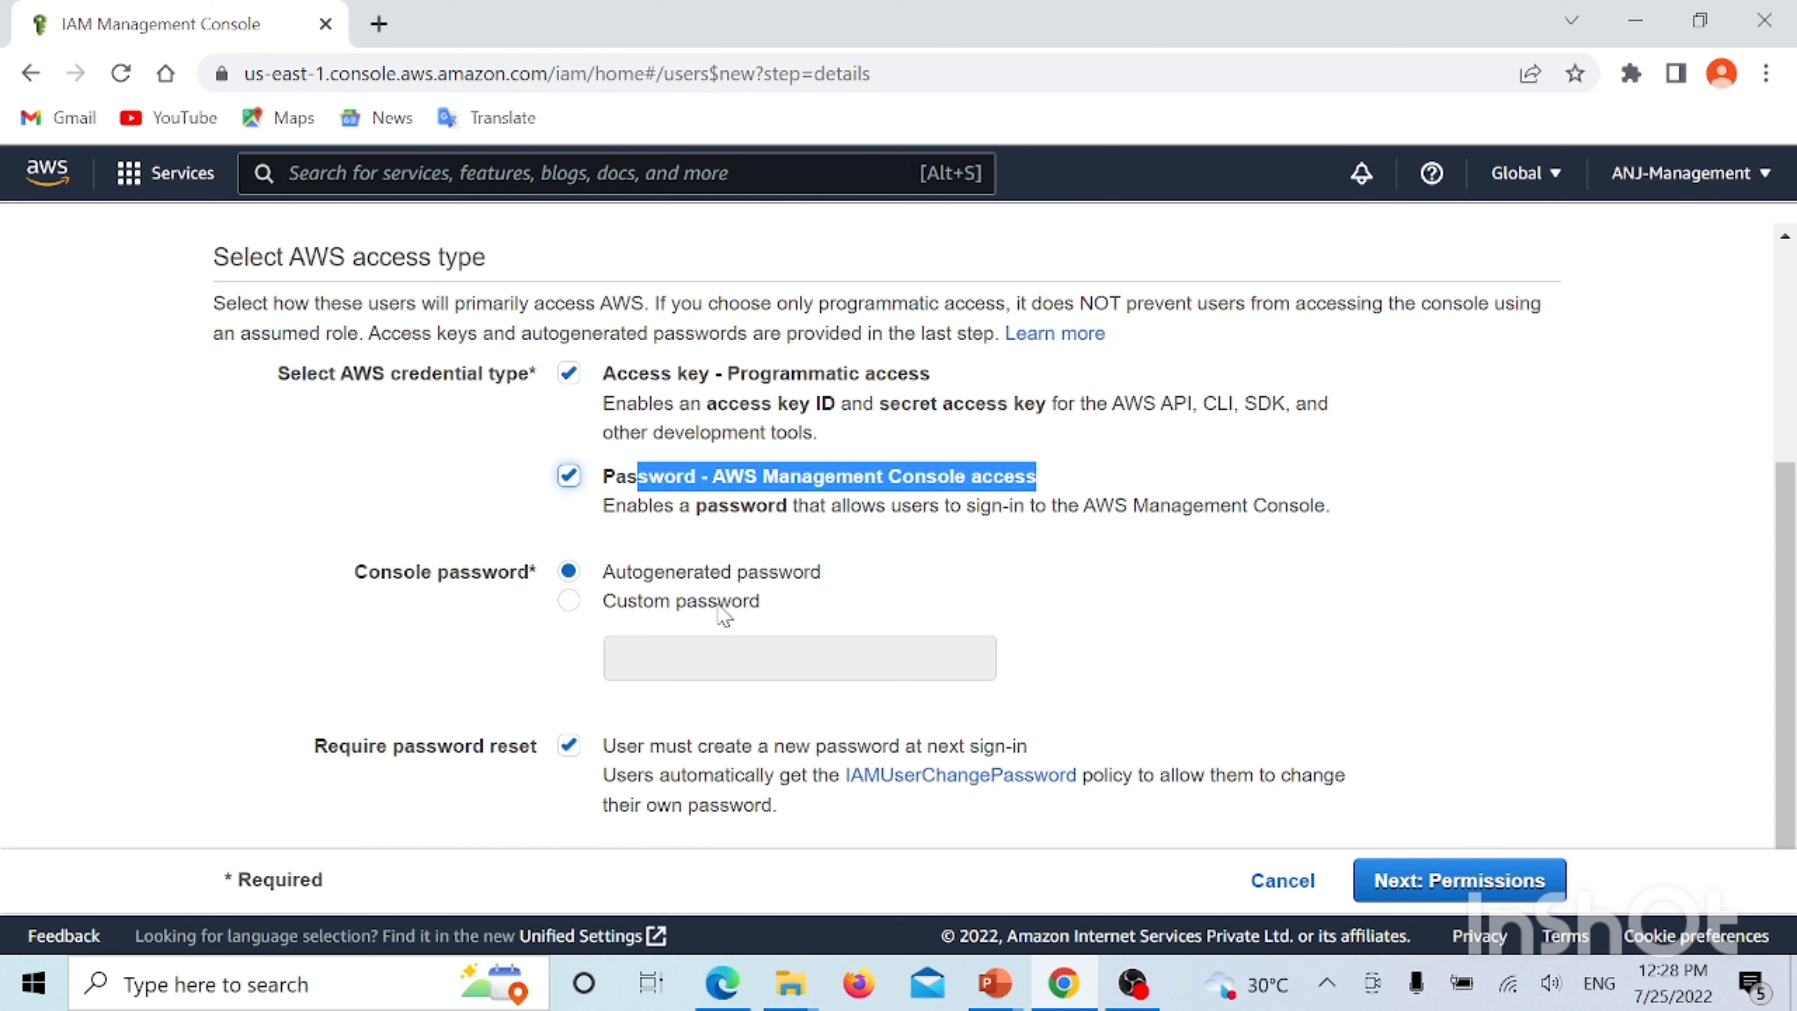
# Set a custom console password with required reset and advance to Set permissions
pyautogui.click(568, 601)
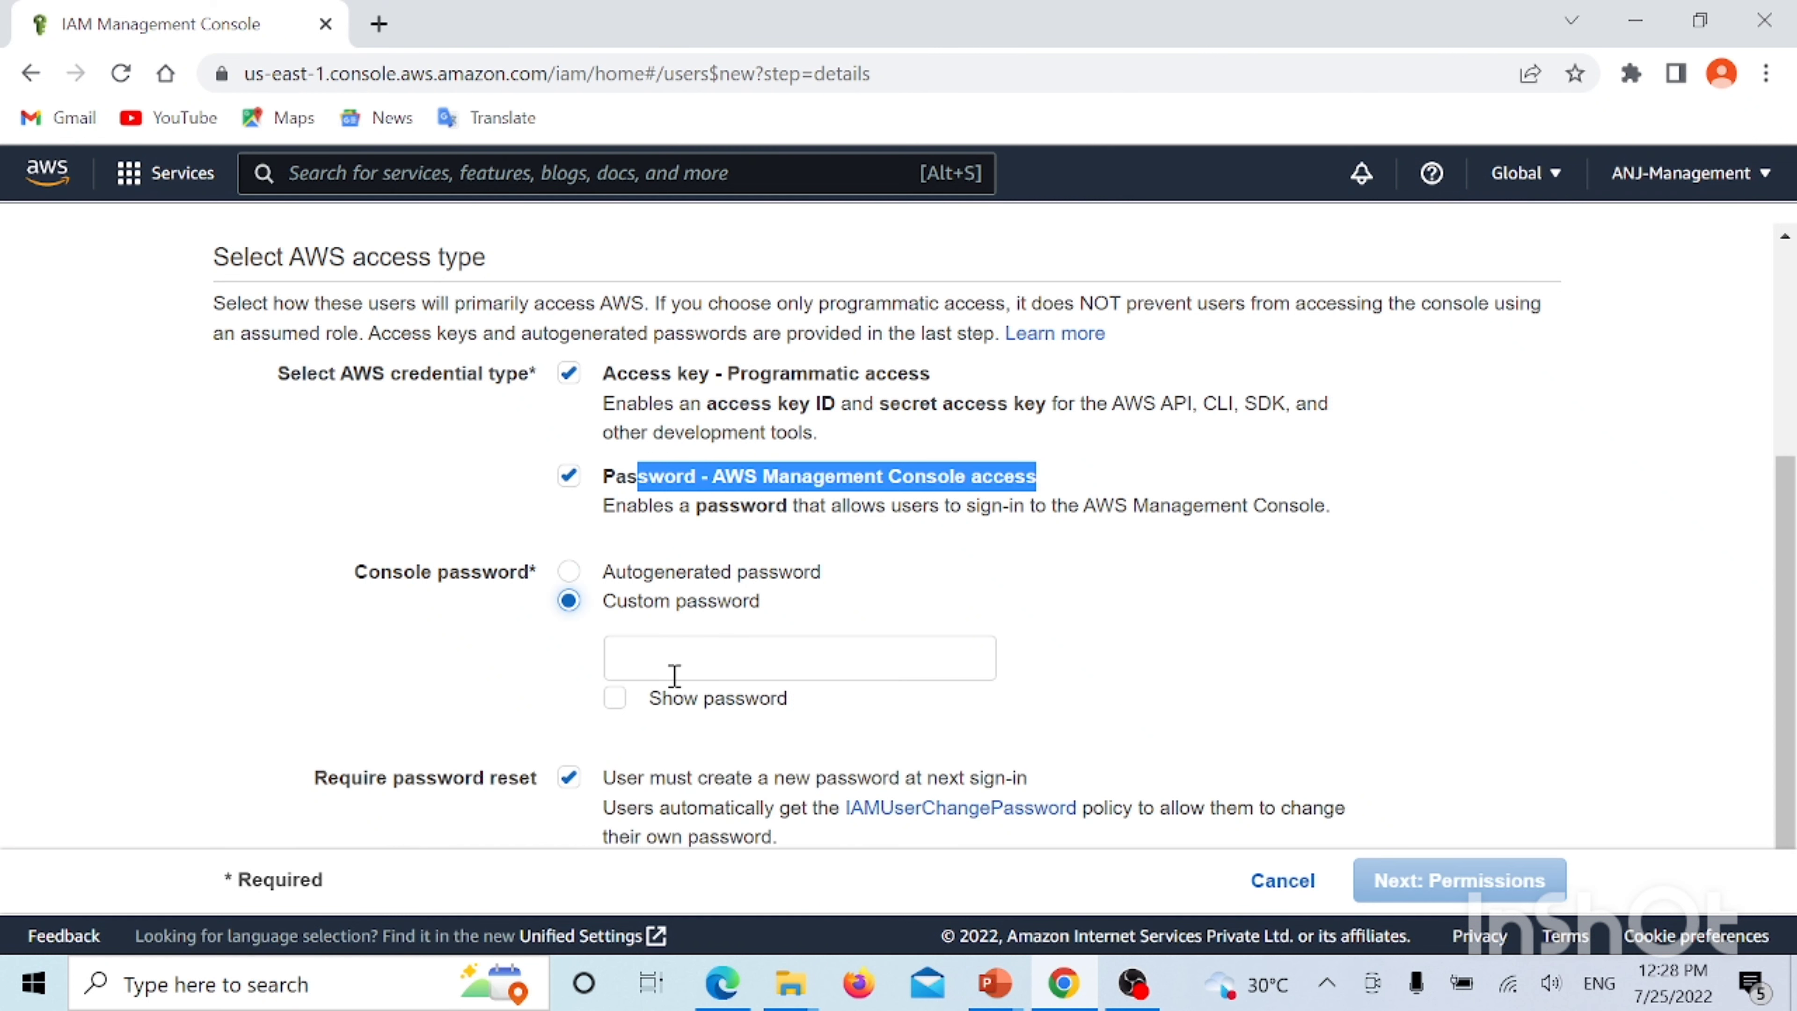
pyautogui.click(667, 662)
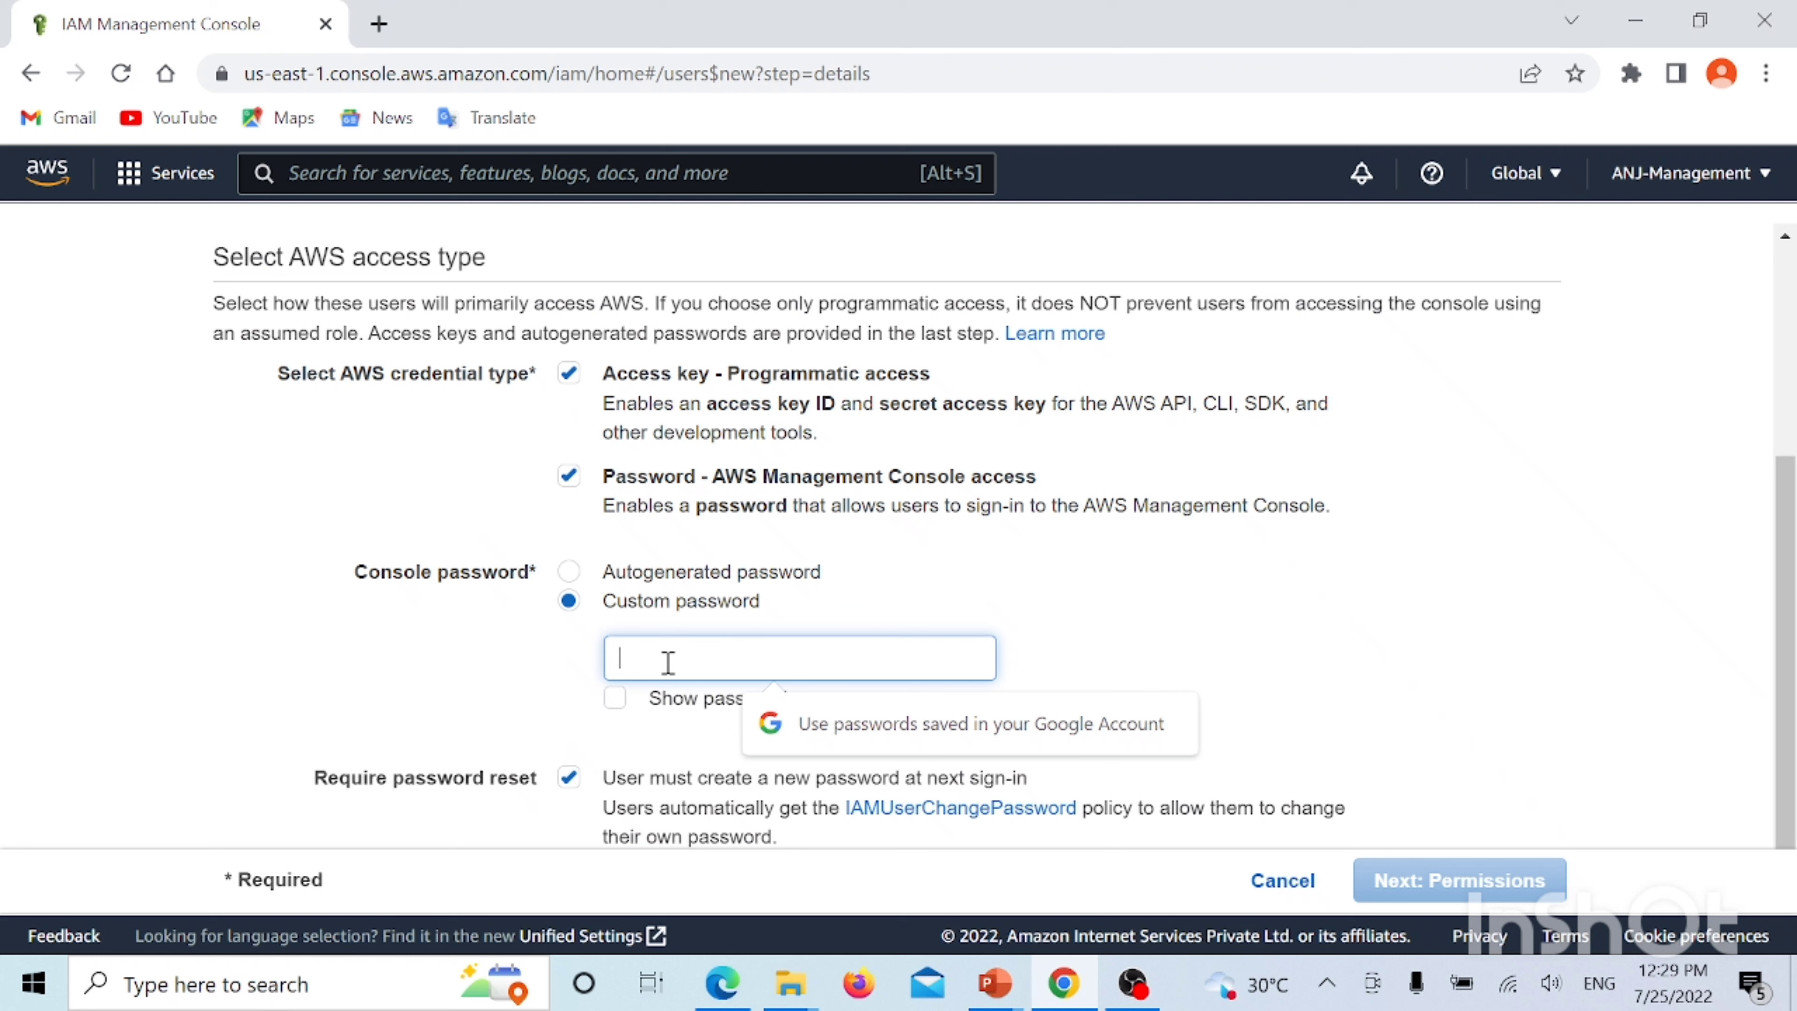
pyautogui.write('*****')
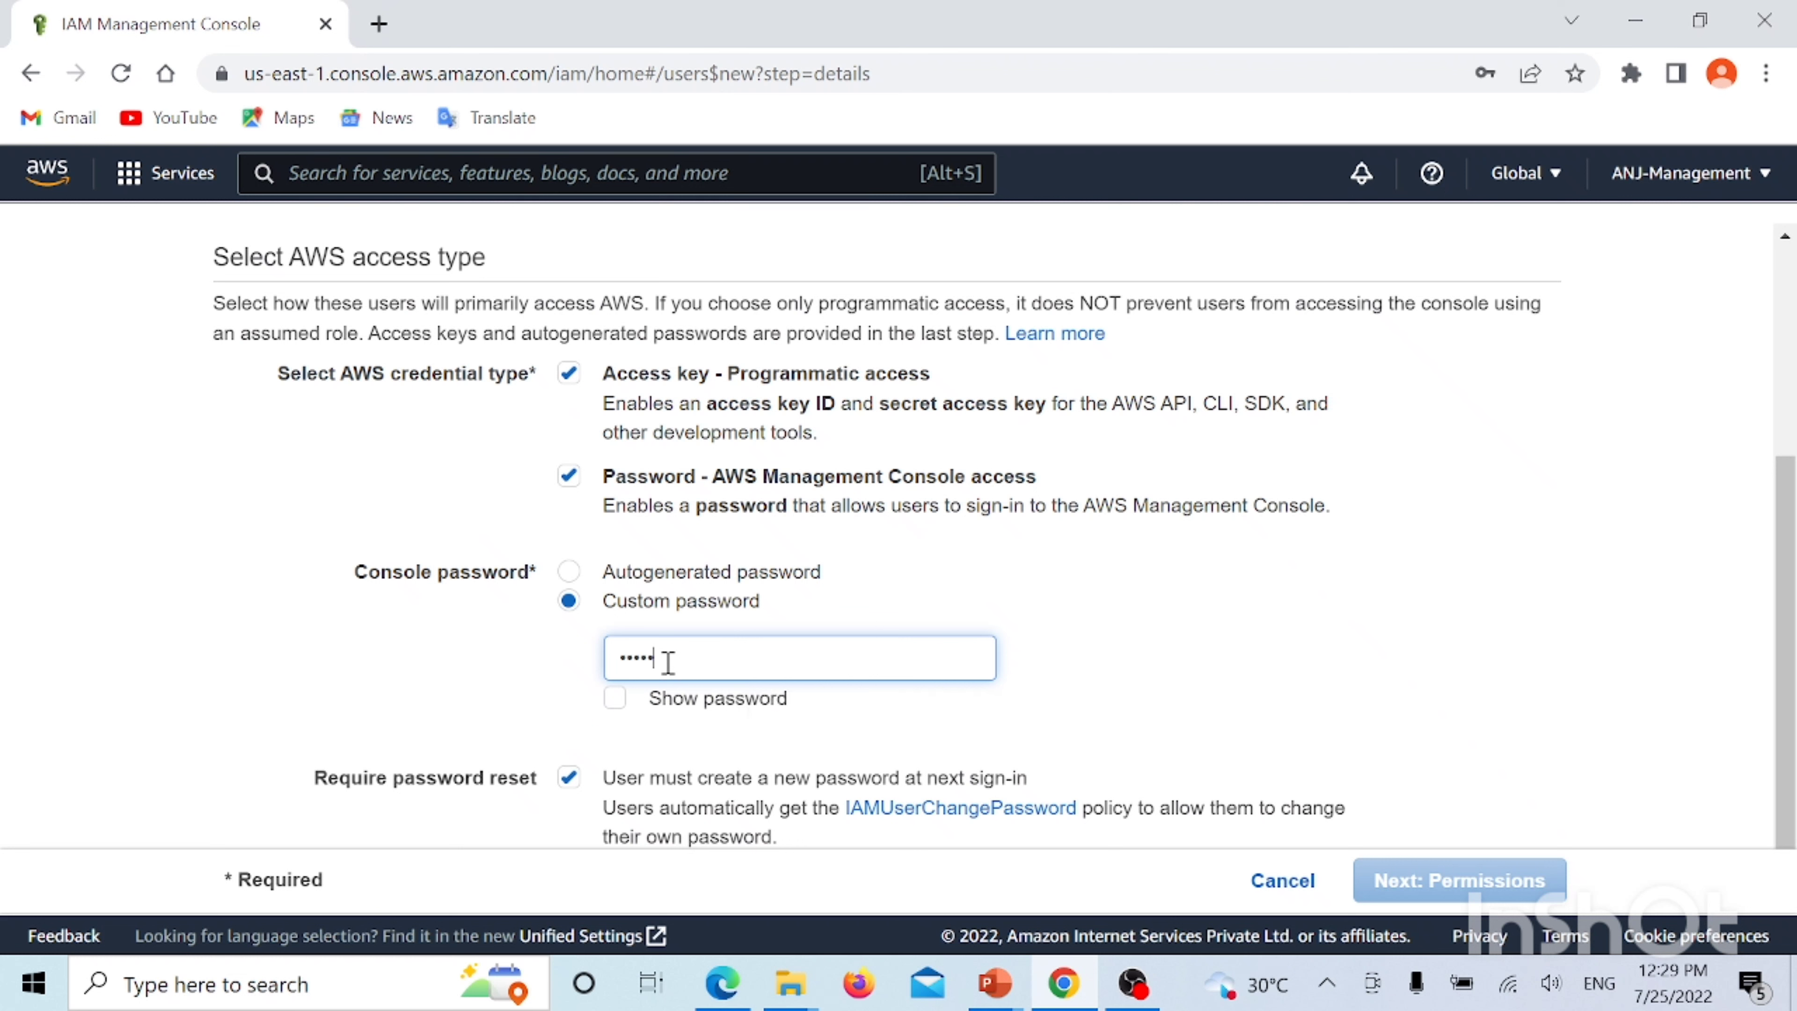
pyautogui.write('*****')
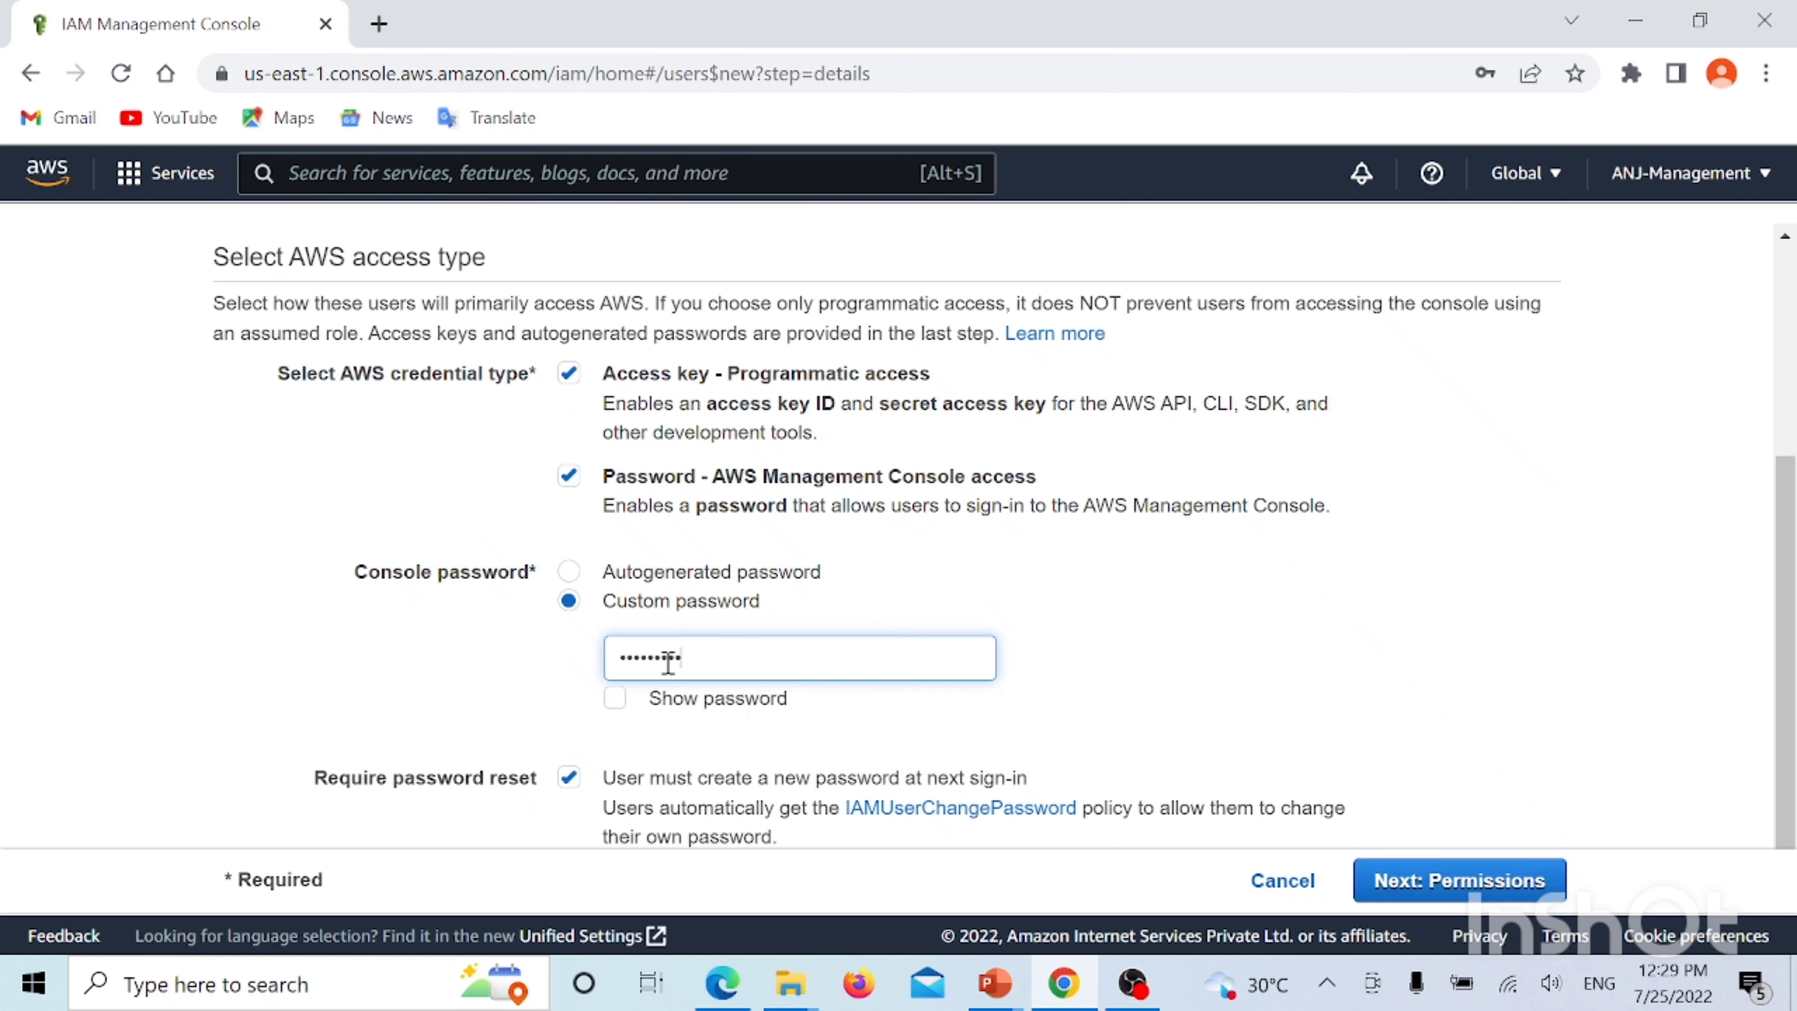
pyautogui.write('**')
pyautogui.click(1493, 901)
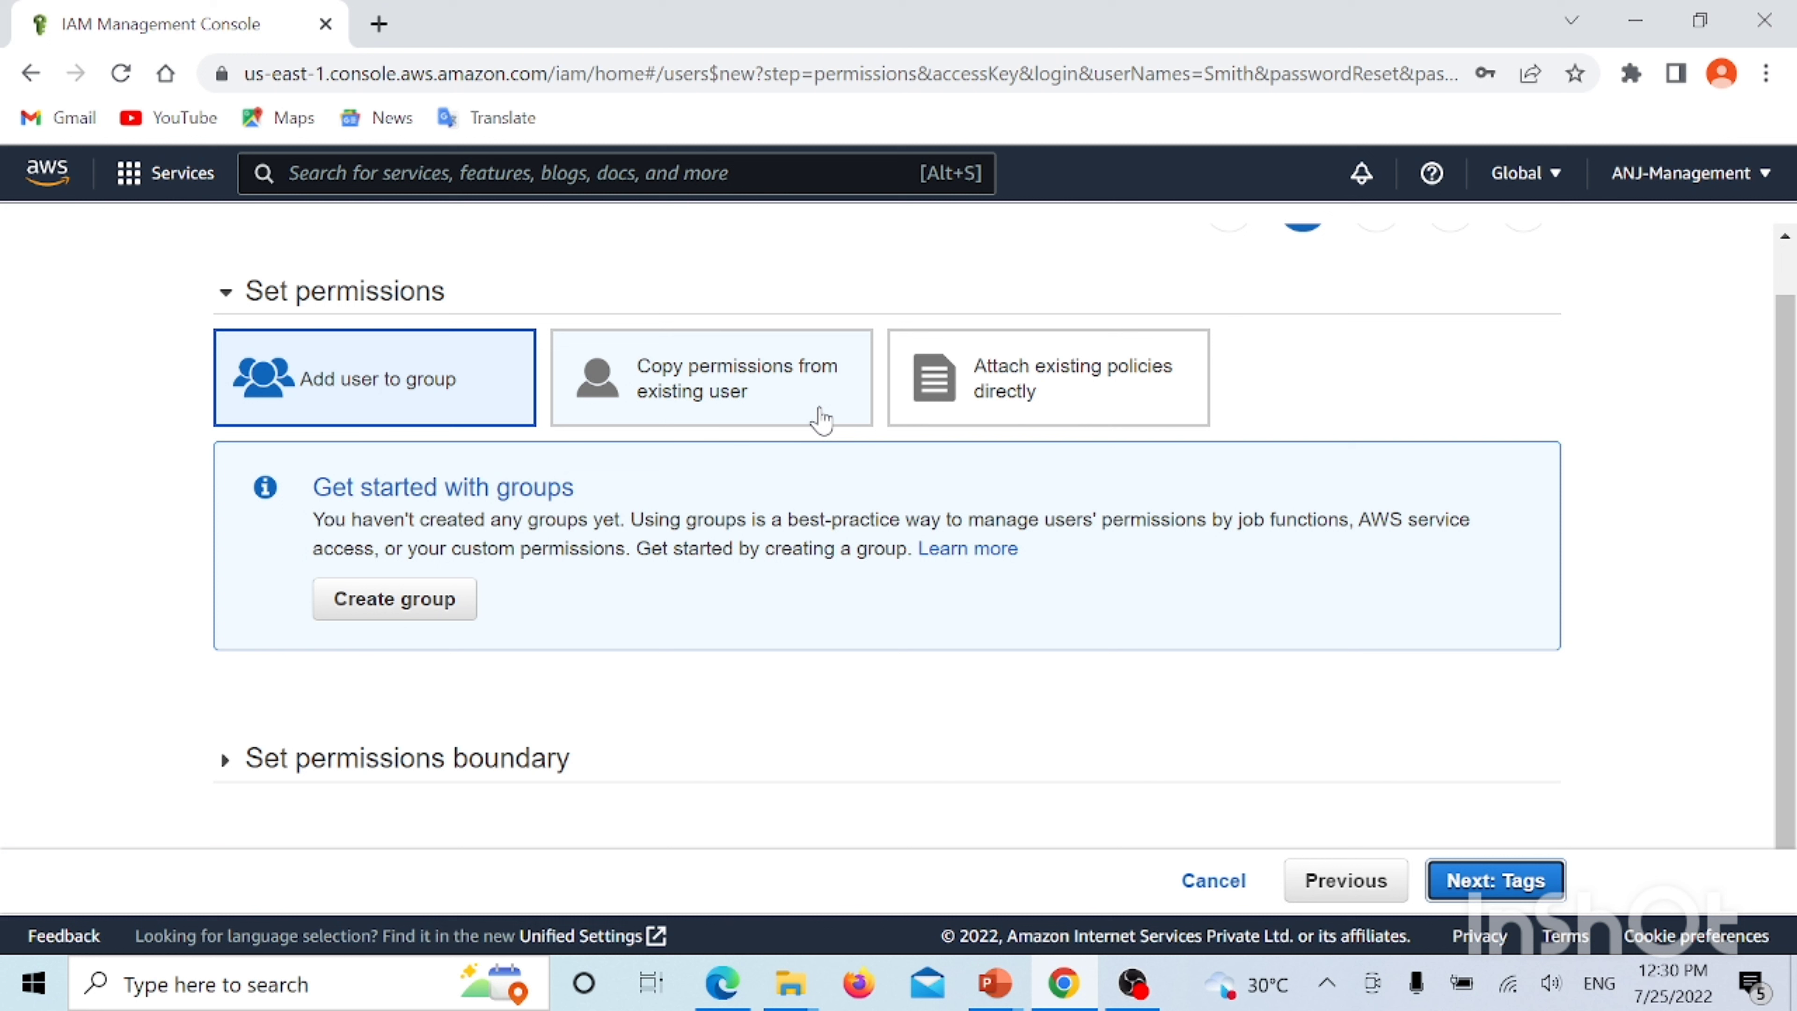
# Switch to attaching existing policies directly and browse the list of 753 policies
pyautogui.click(1166, 411)
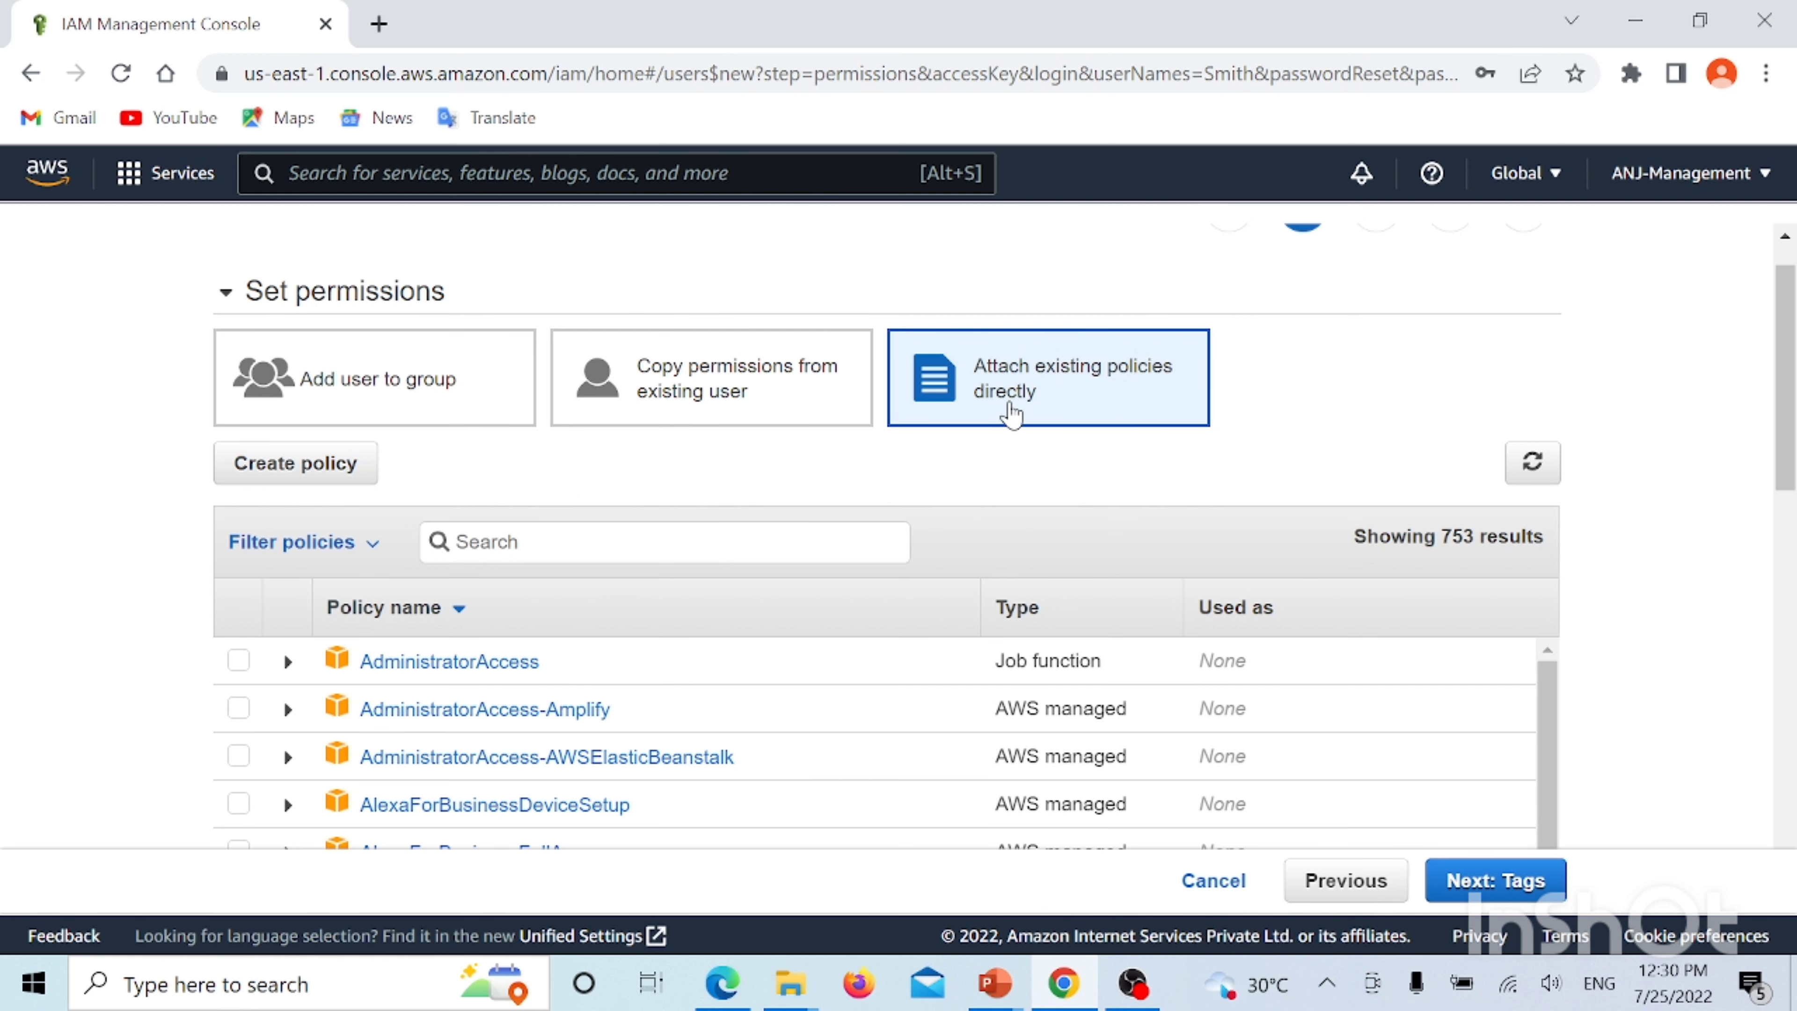
pyautogui.scroll(-2, 658, 453)
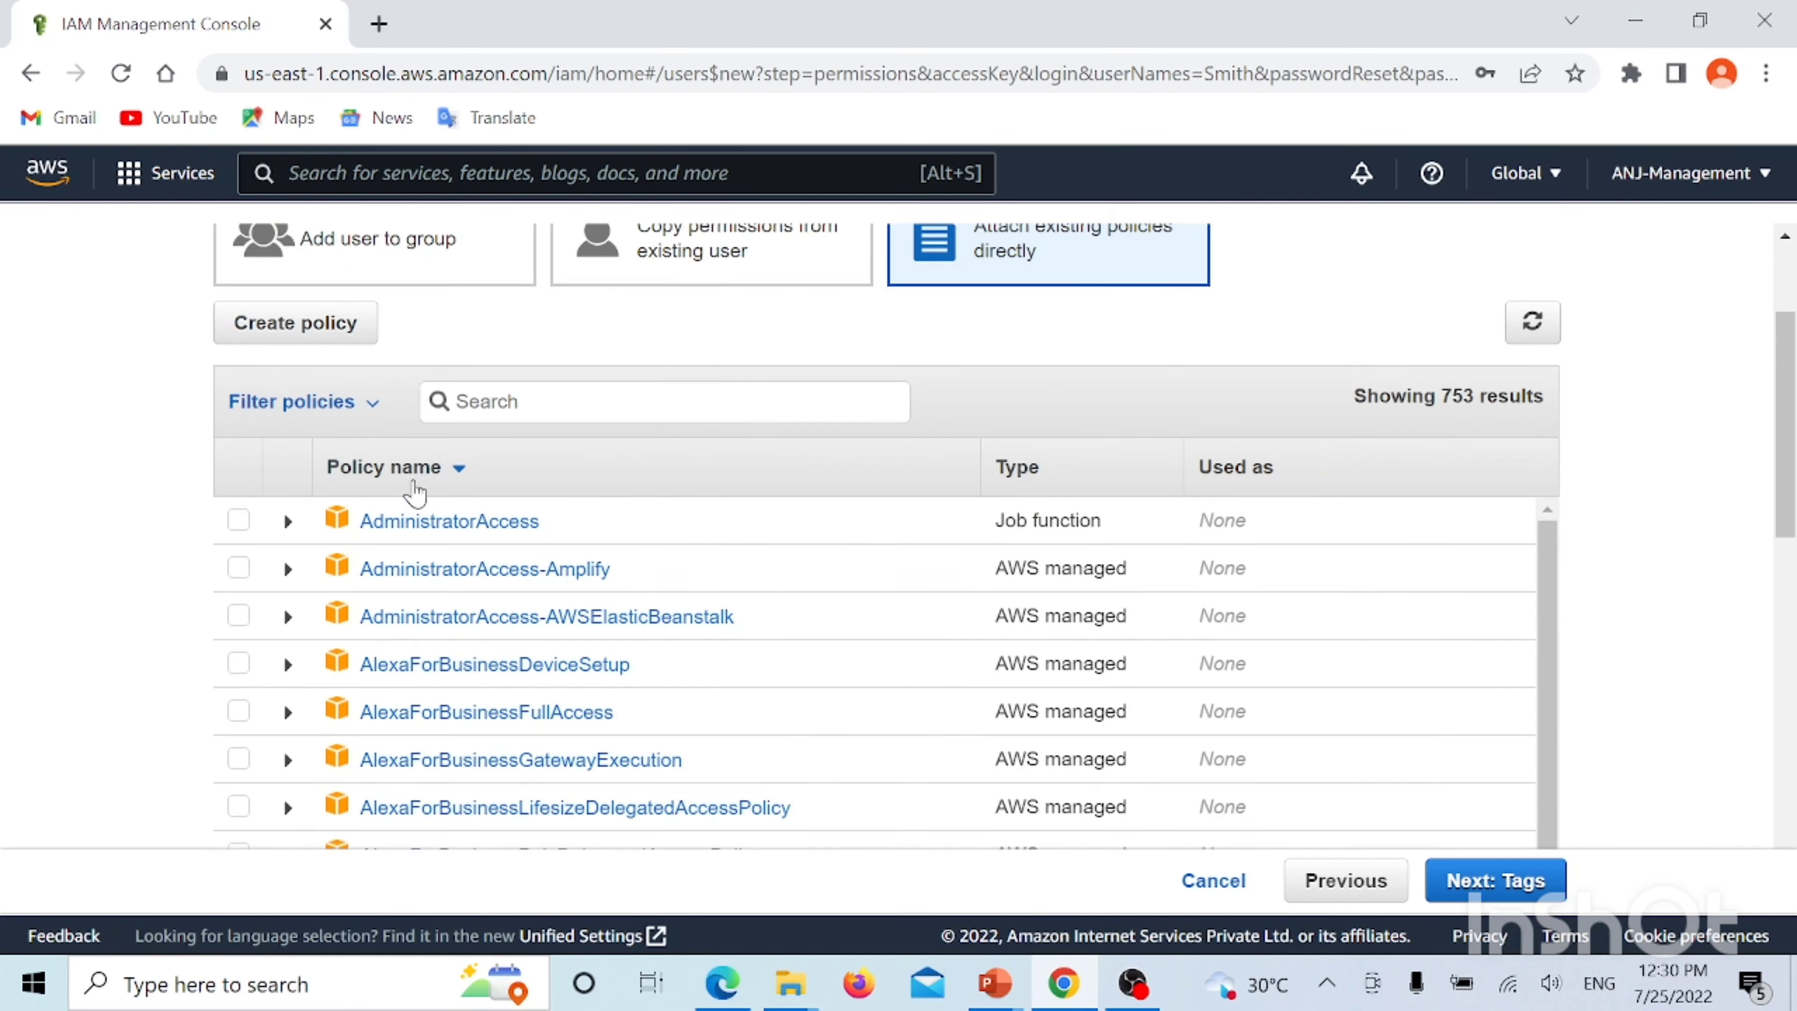
pyautogui.scroll(-4, 413, 492)
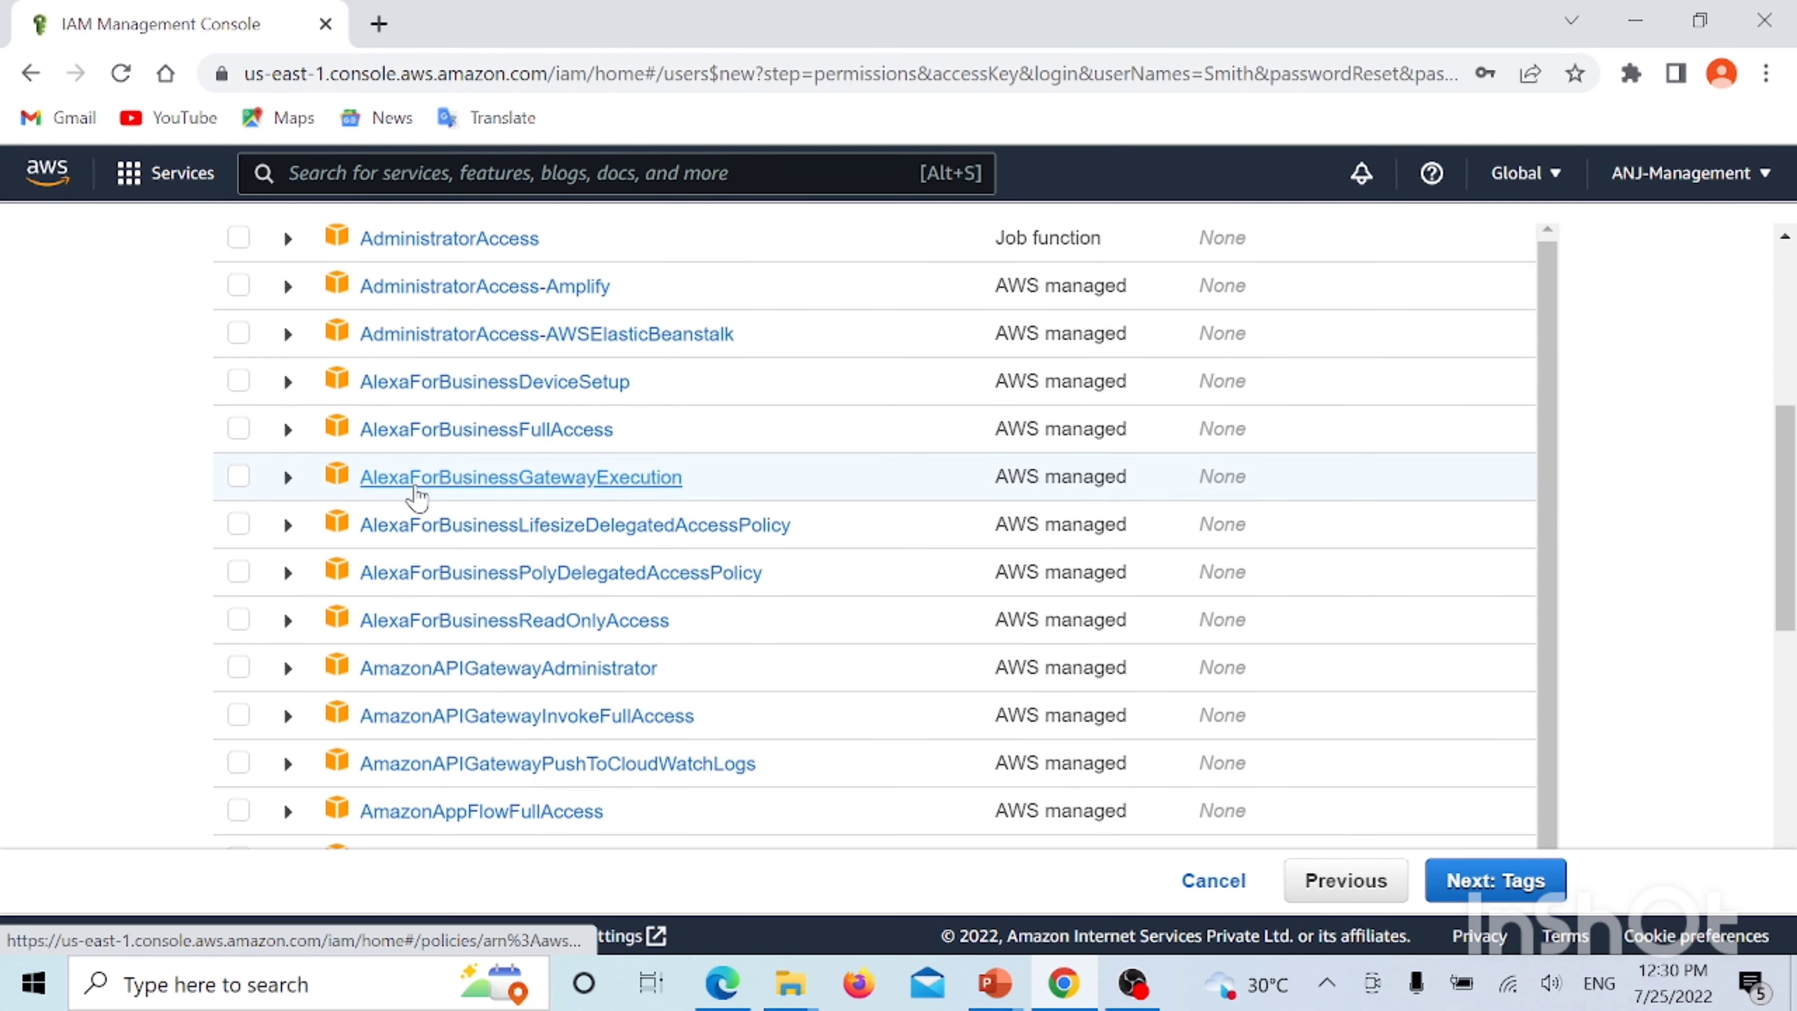
pyautogui.scroll(-2, 417, 496)
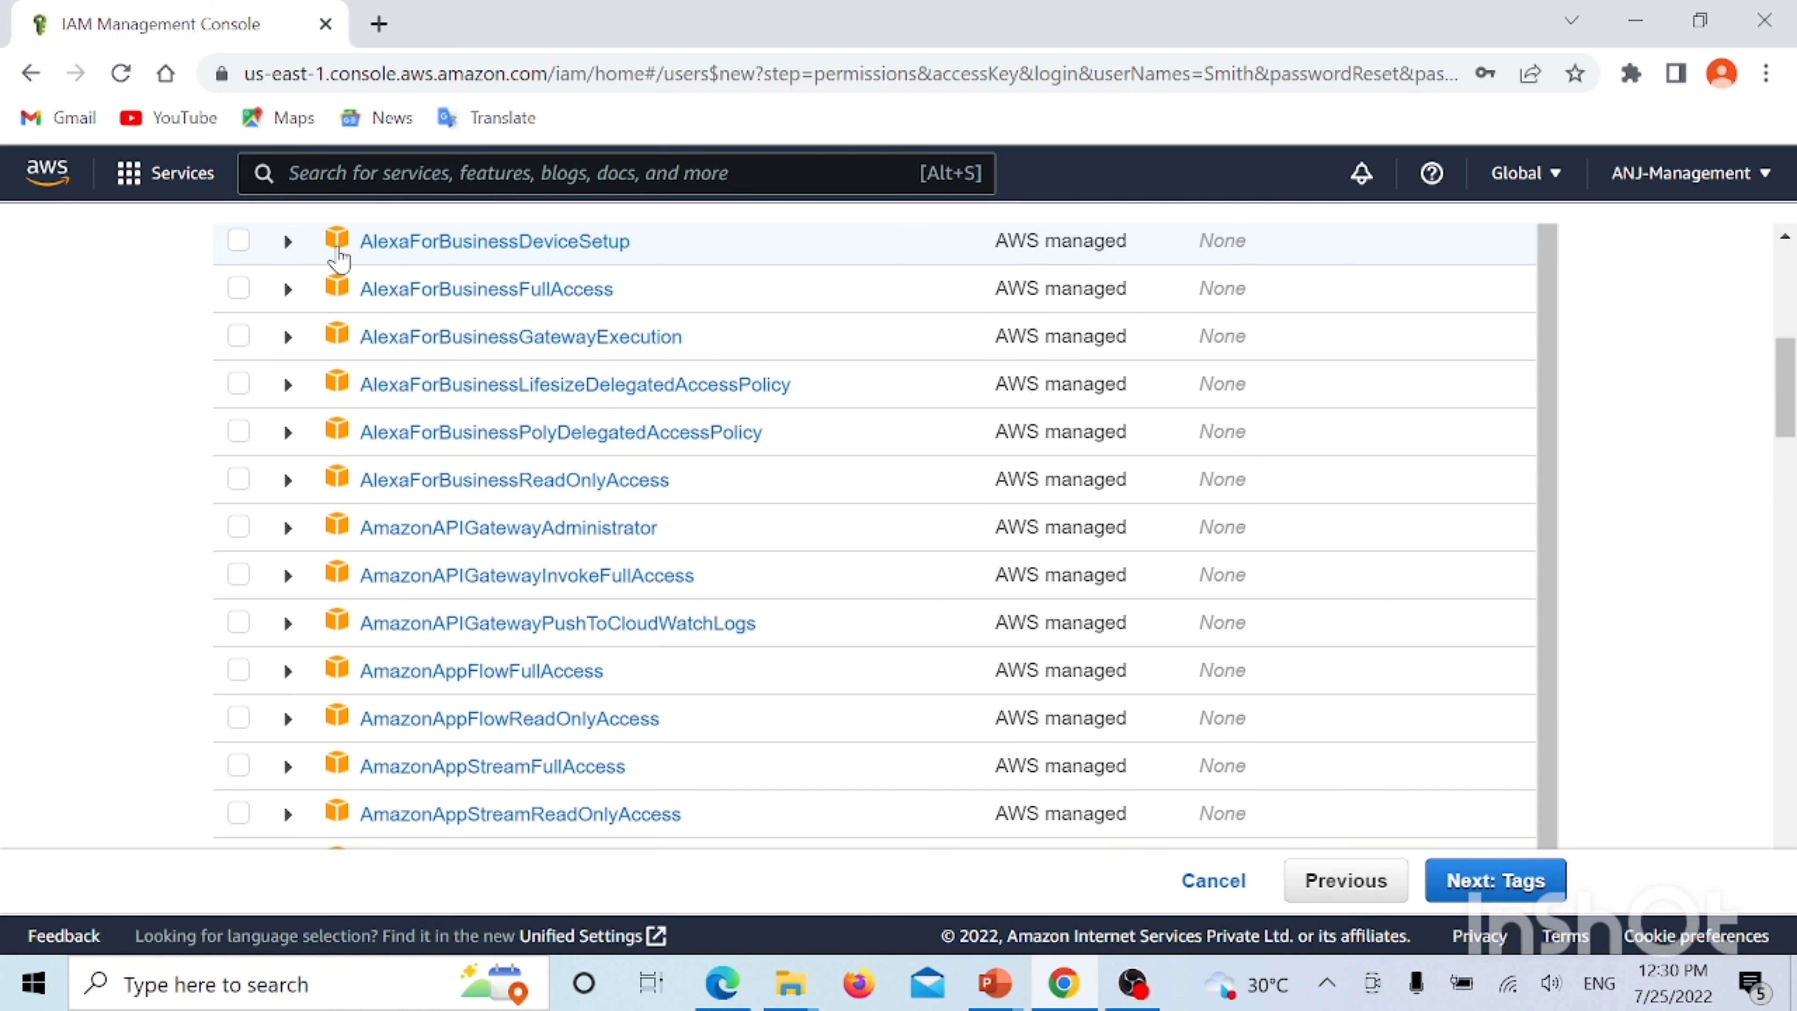
pyautogui.moveTo(341, 257)
pyautogui.scroll(5, 538, 401)
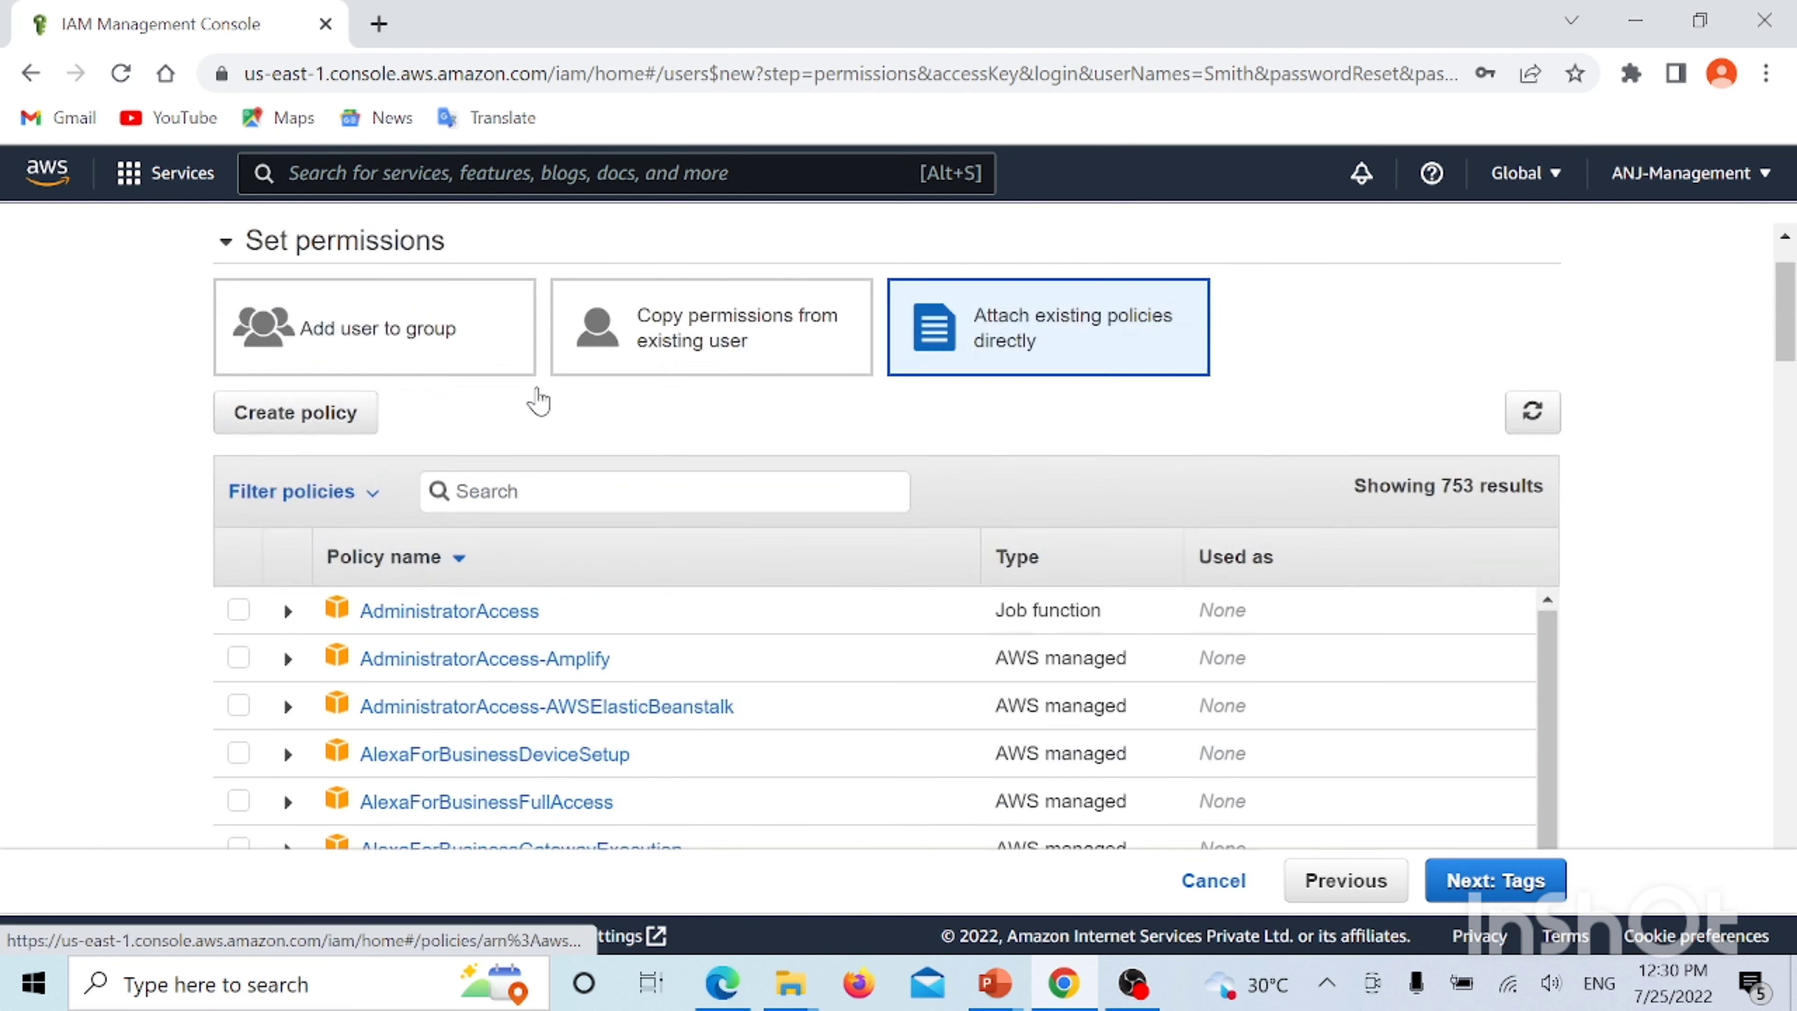
pyautogui.scroll(2, 538, 402)
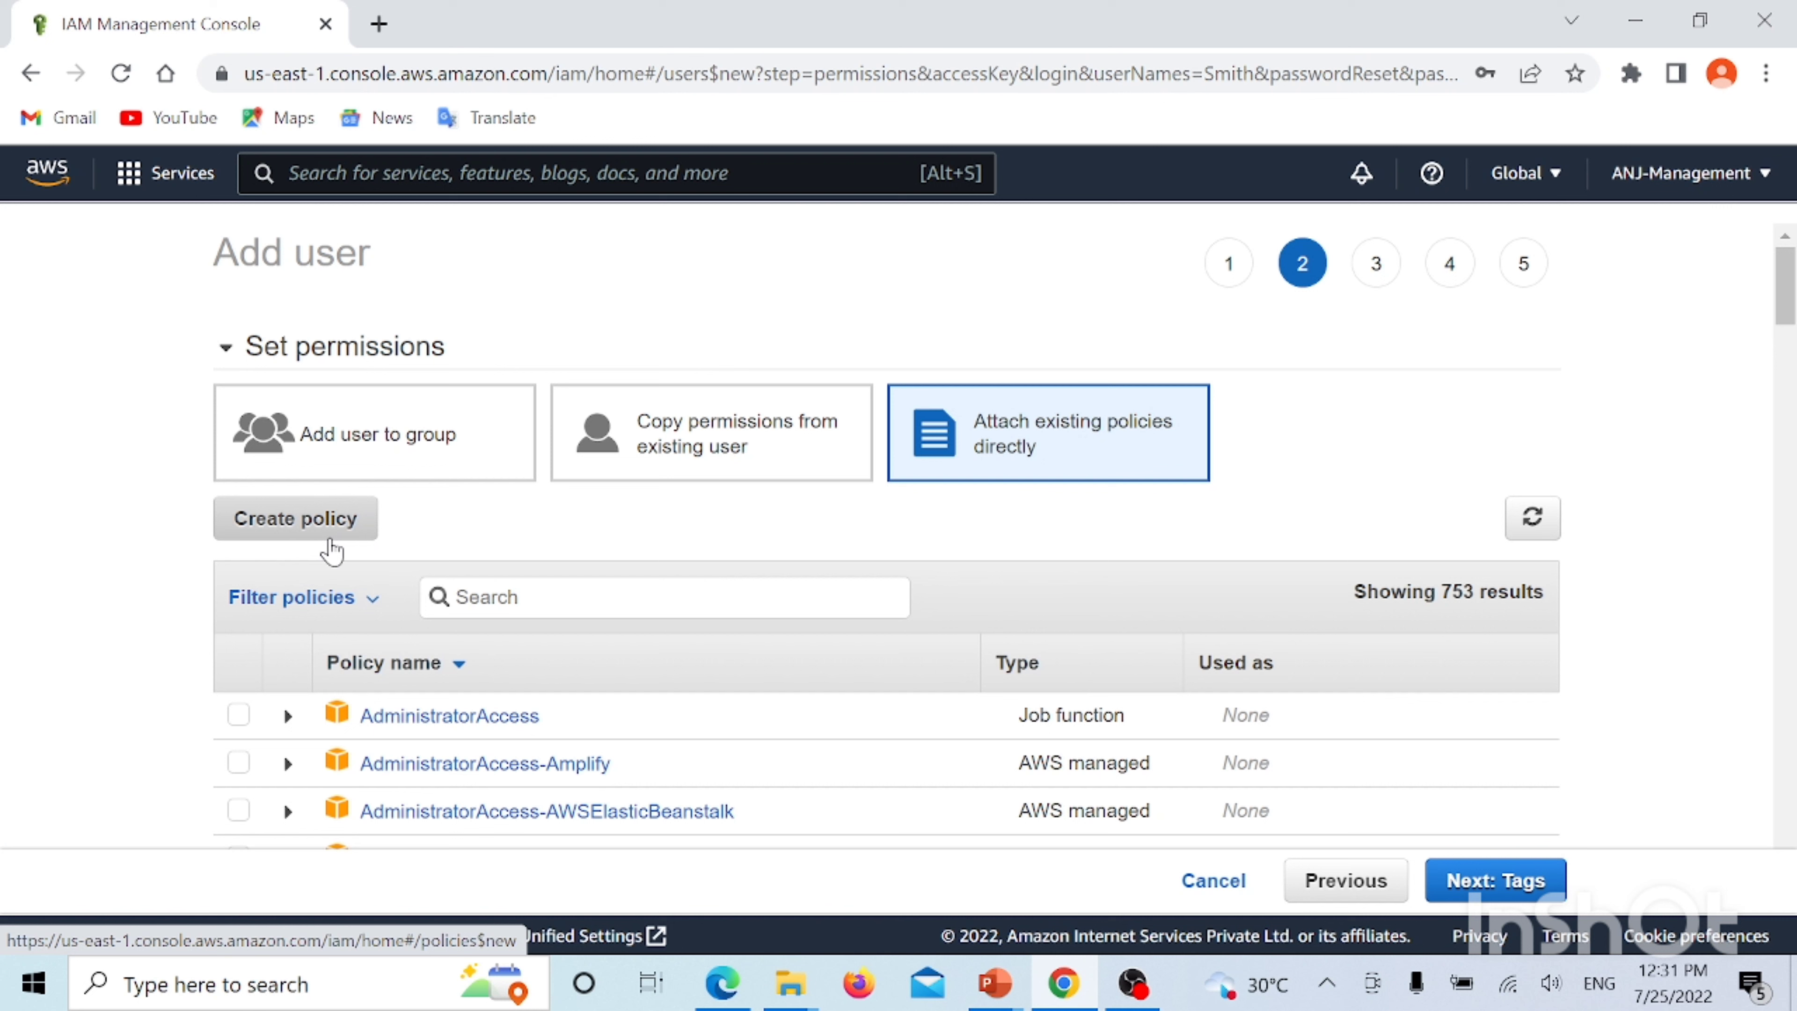
# Filter policies by s3 and select AmazonS3ReadOnlyAccess for Smith
pyautogui.click(637, 596)
pyautogui.write('s3')
pyautogui.scroll(-4, 662, 562)
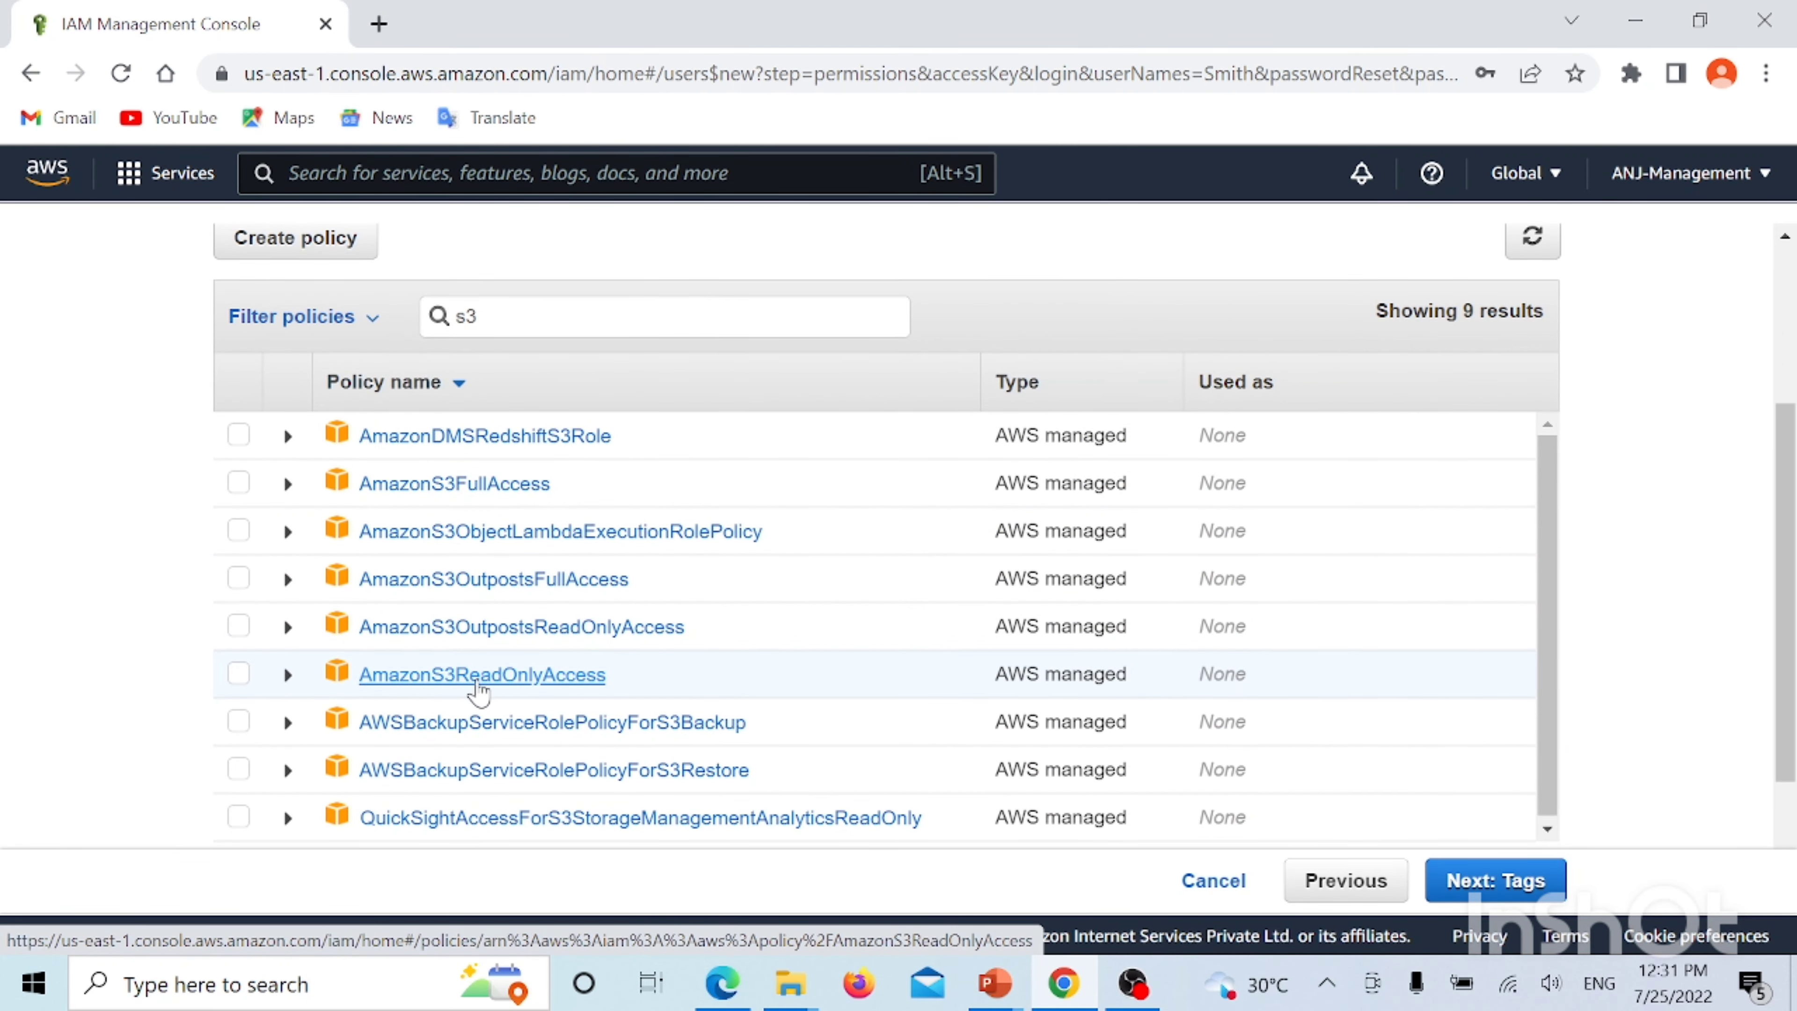
pyautogui.click(238, 679)
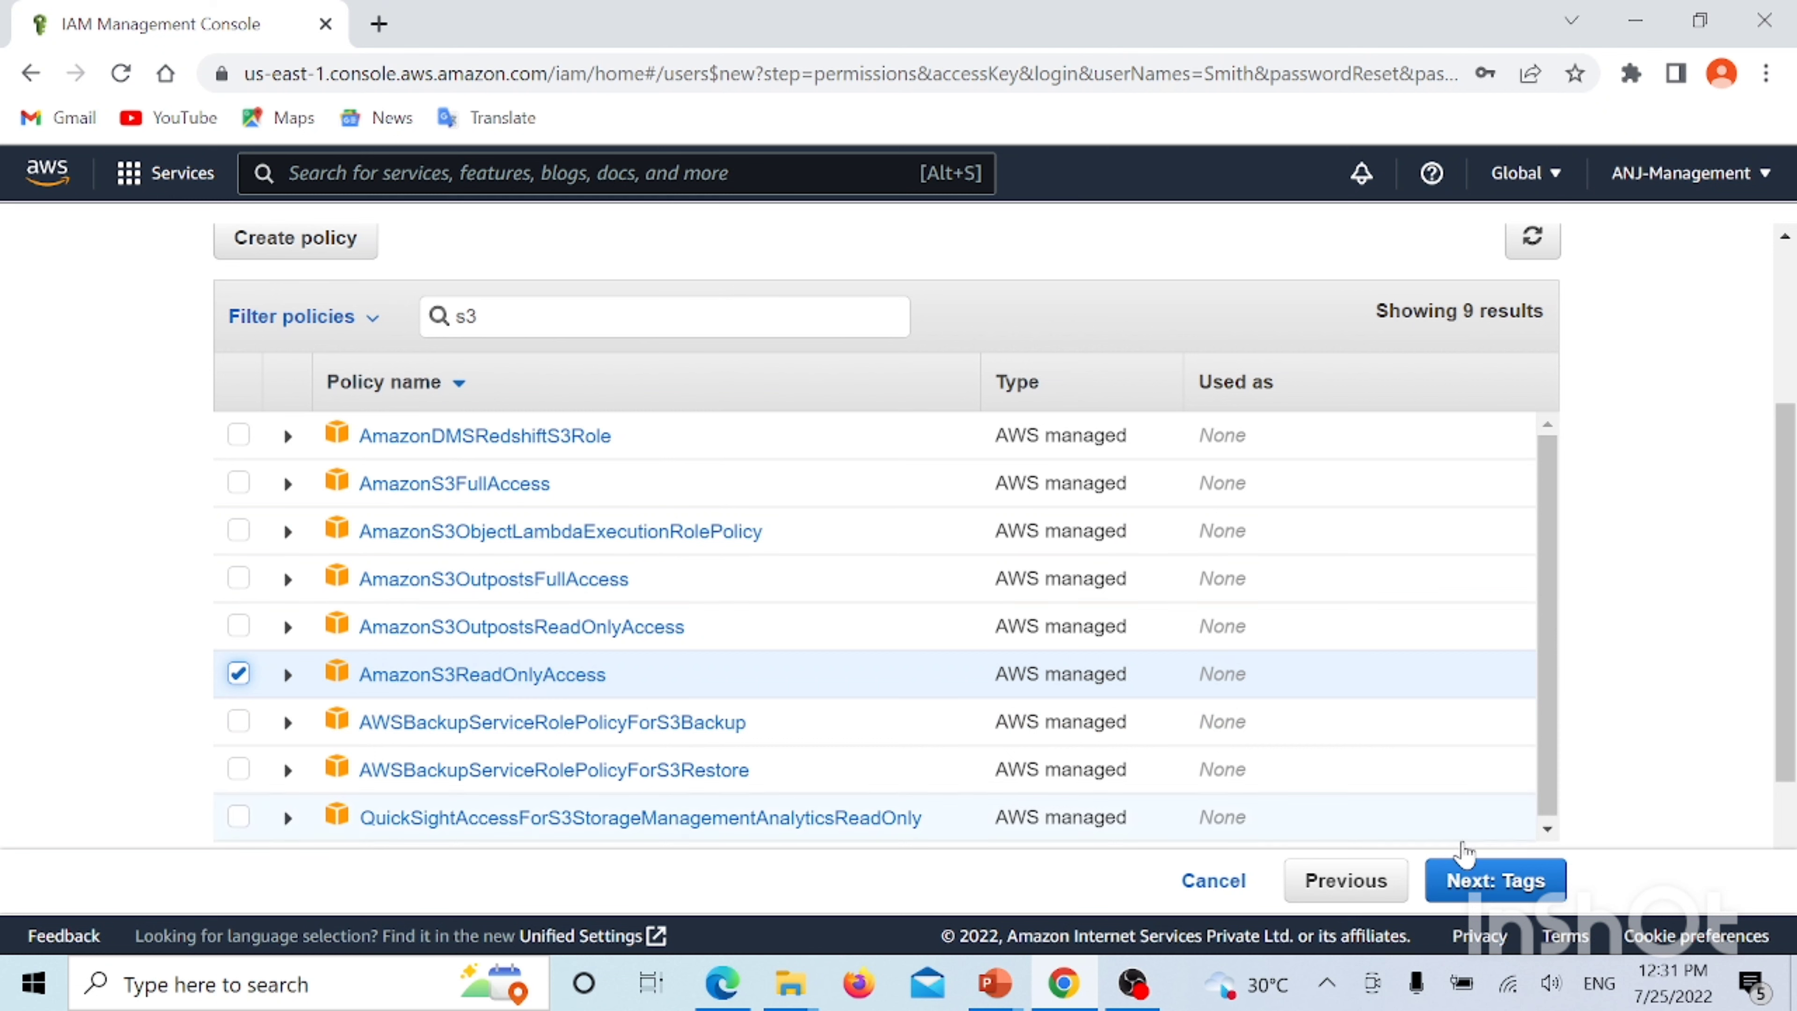
# Tag the new user with key Department and value Computers
pyautogui.click(1476, 877)
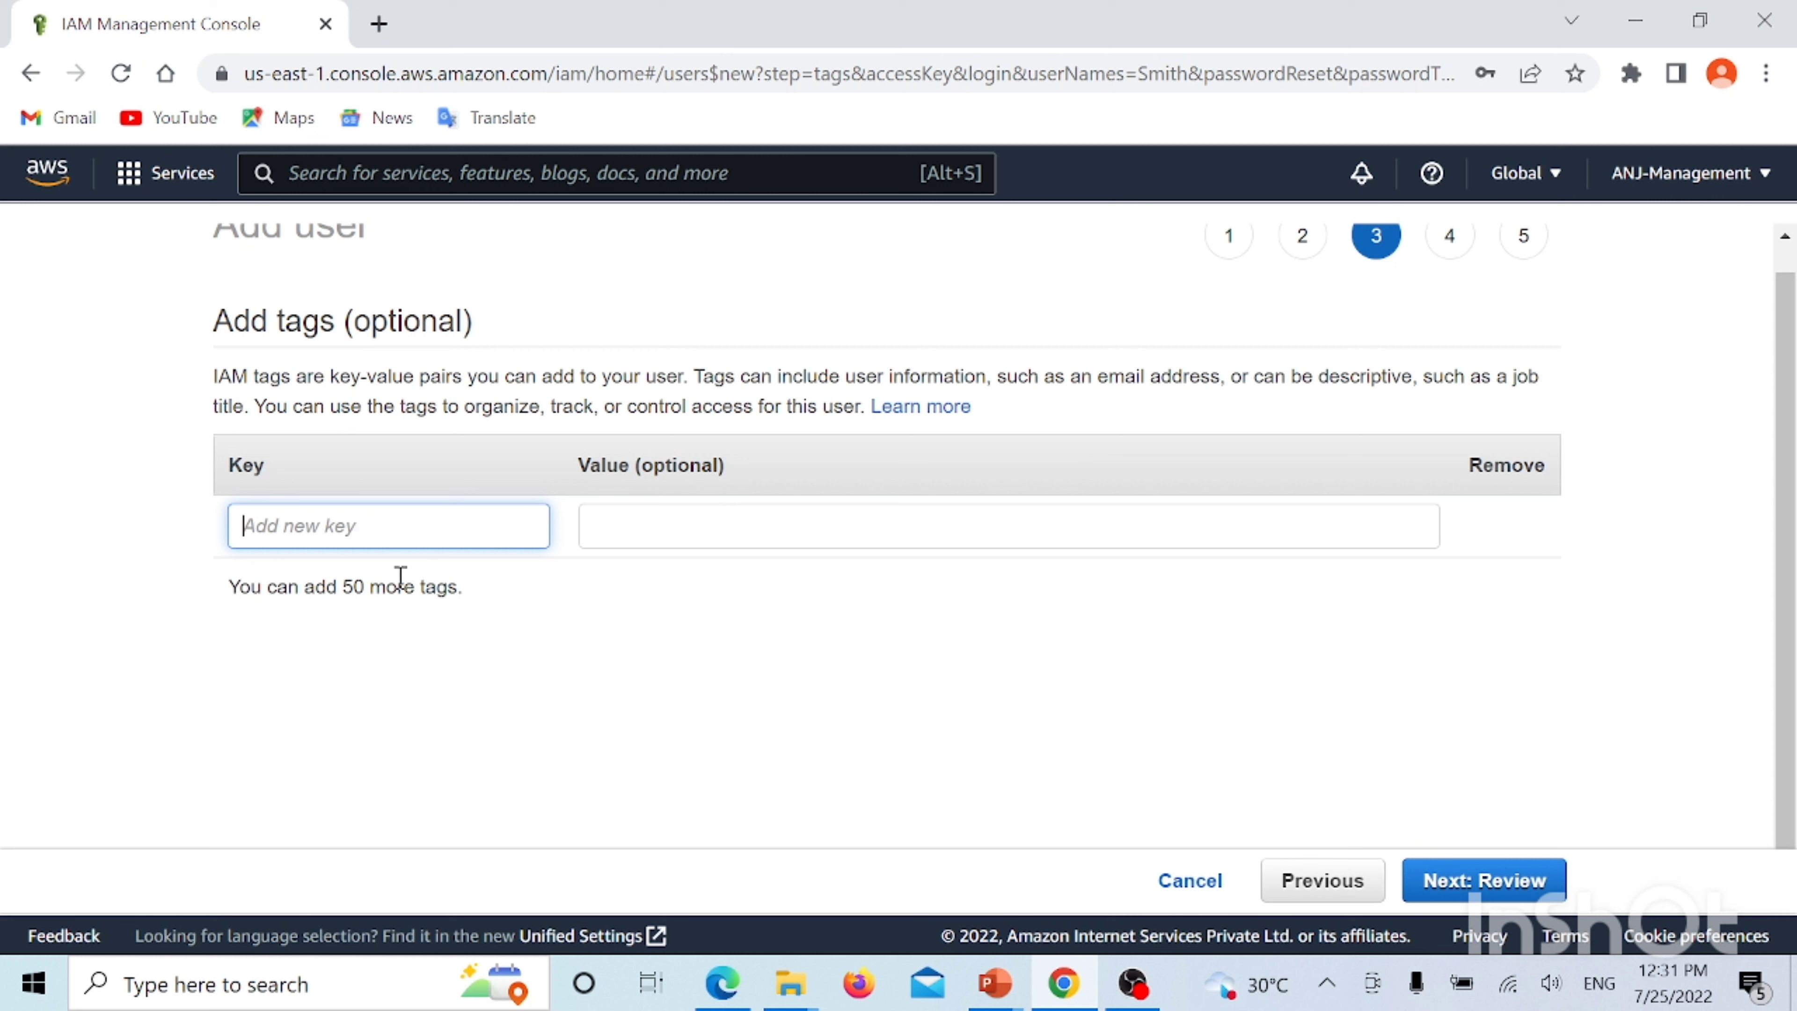
pyautogui.write('Department')
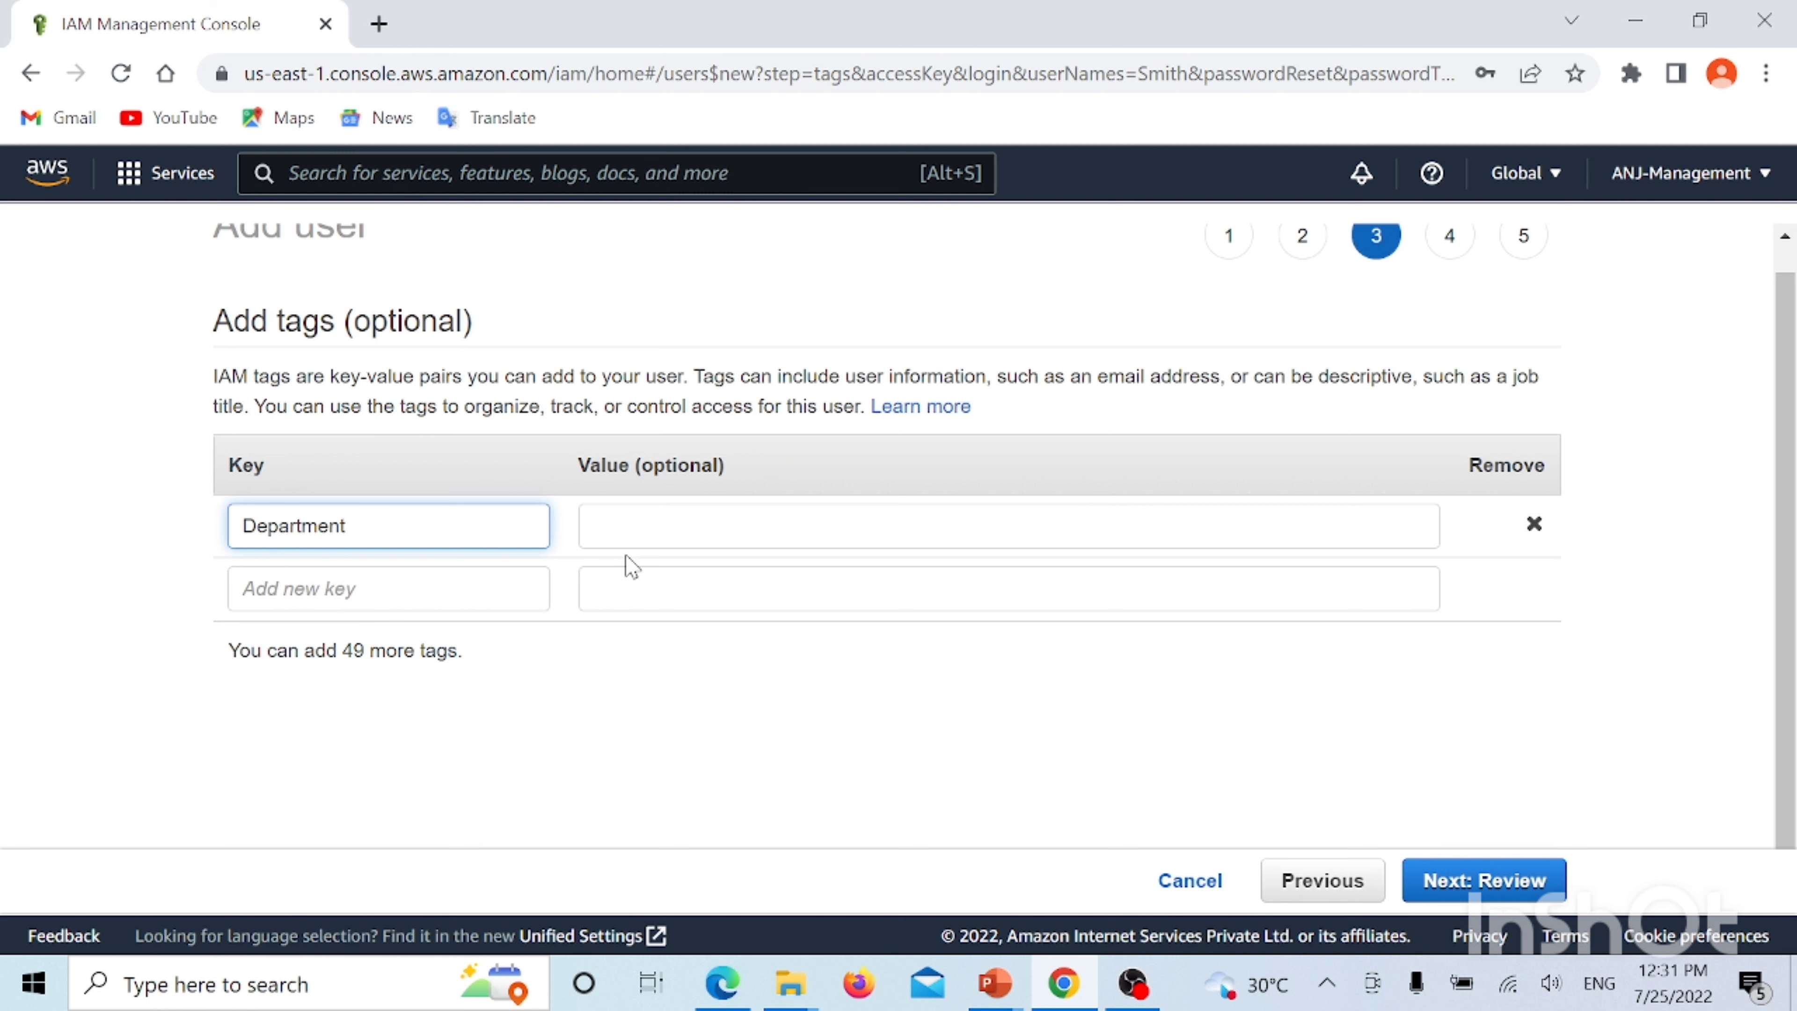
pyautogui.click(671, 519)
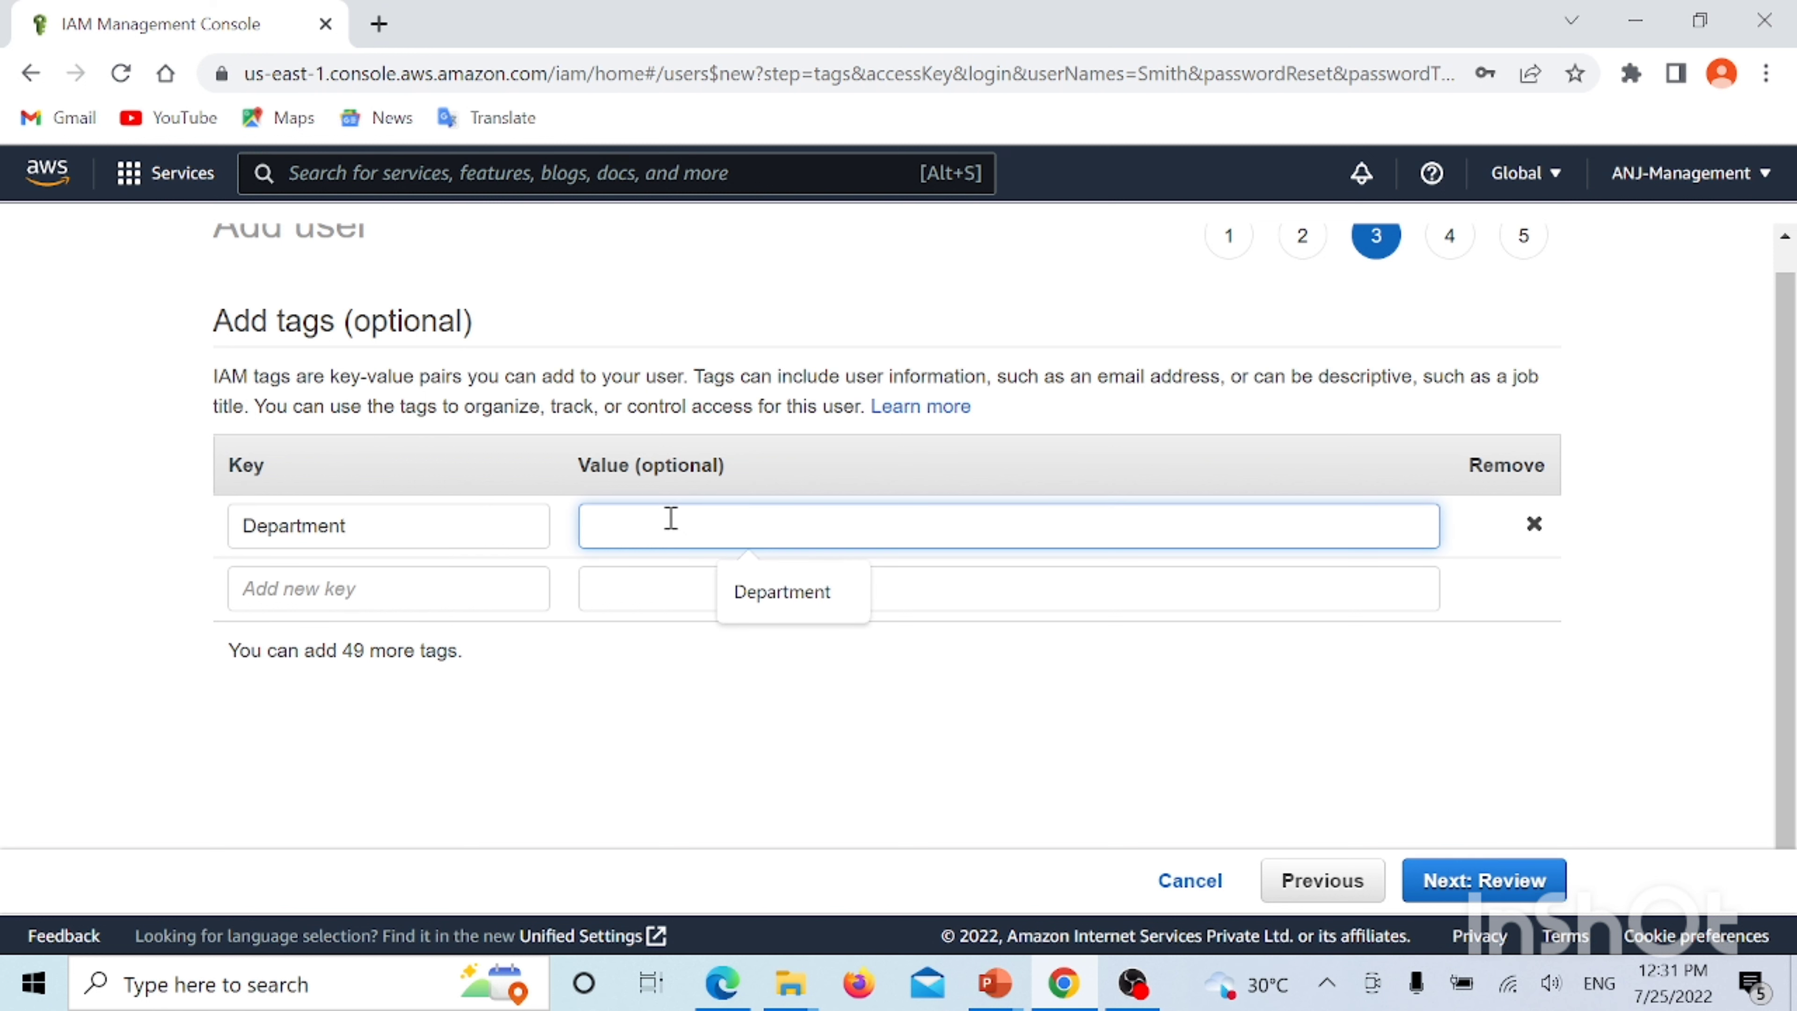
pyautogui.write('q')
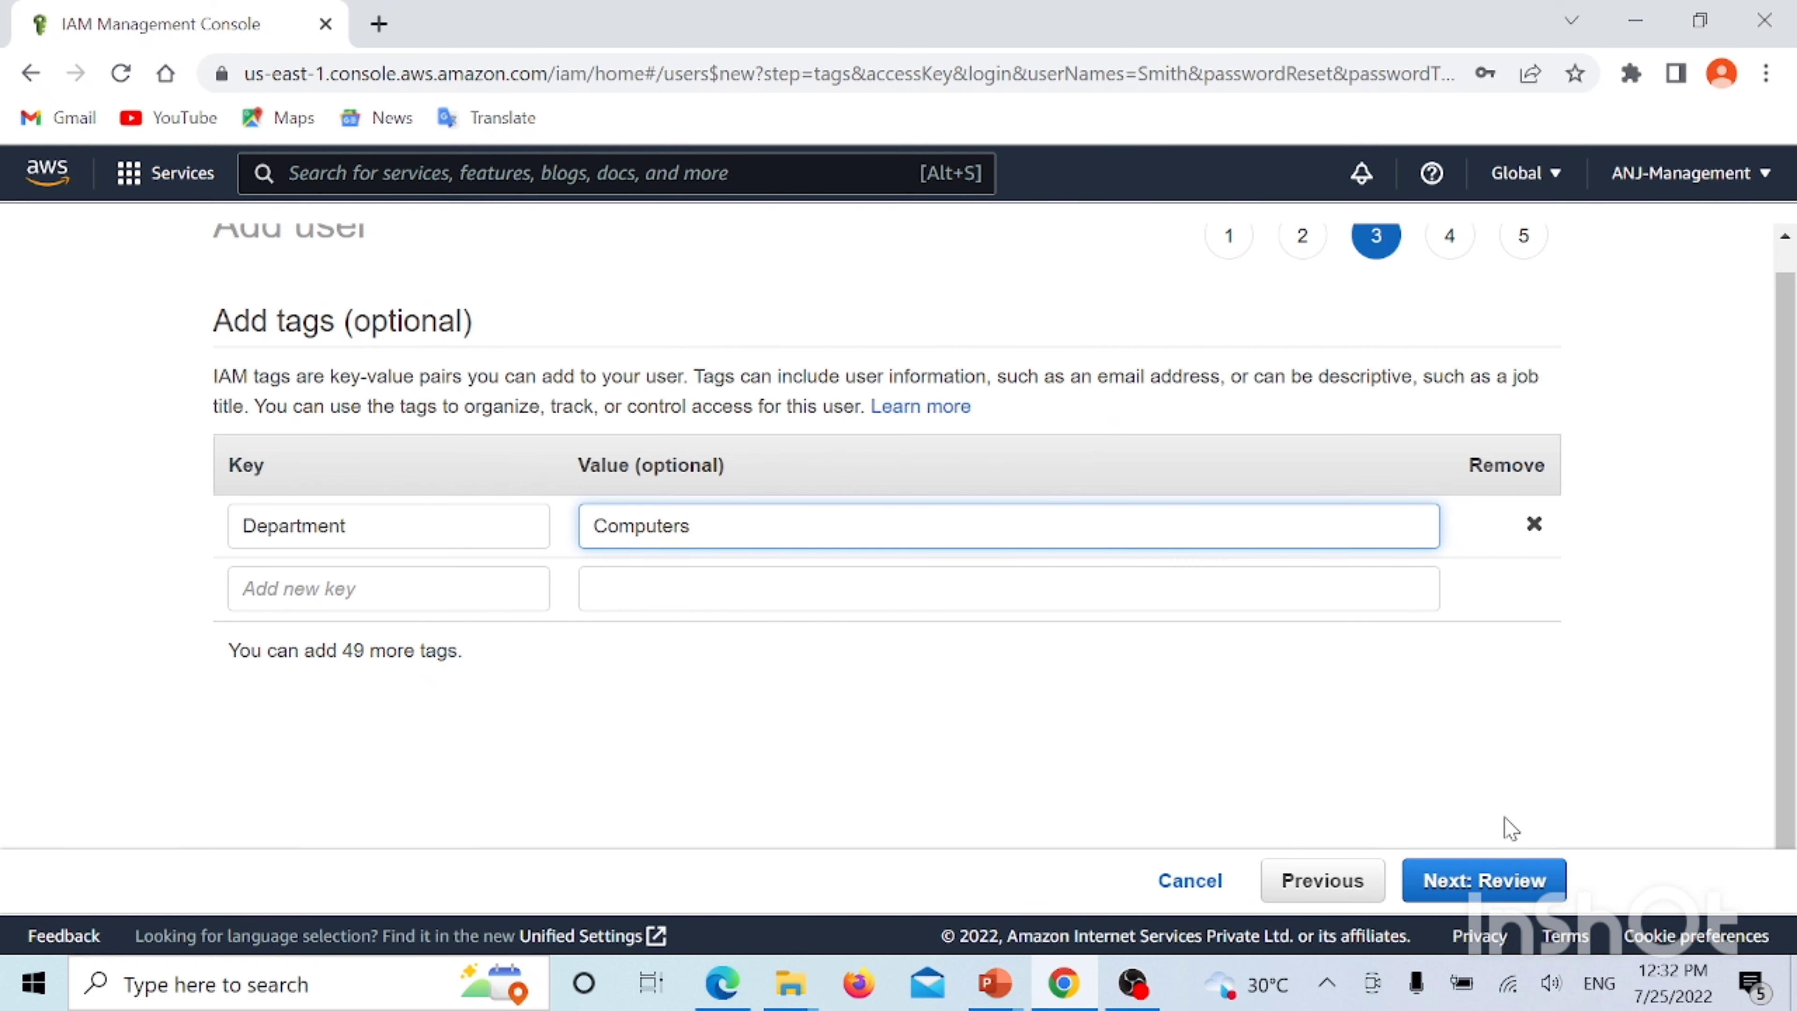
# Review the new user's AmazonS3ReadOnlyAccess policy and Department: Computers tag, then create the user
pyautogui.click(1492, 880)
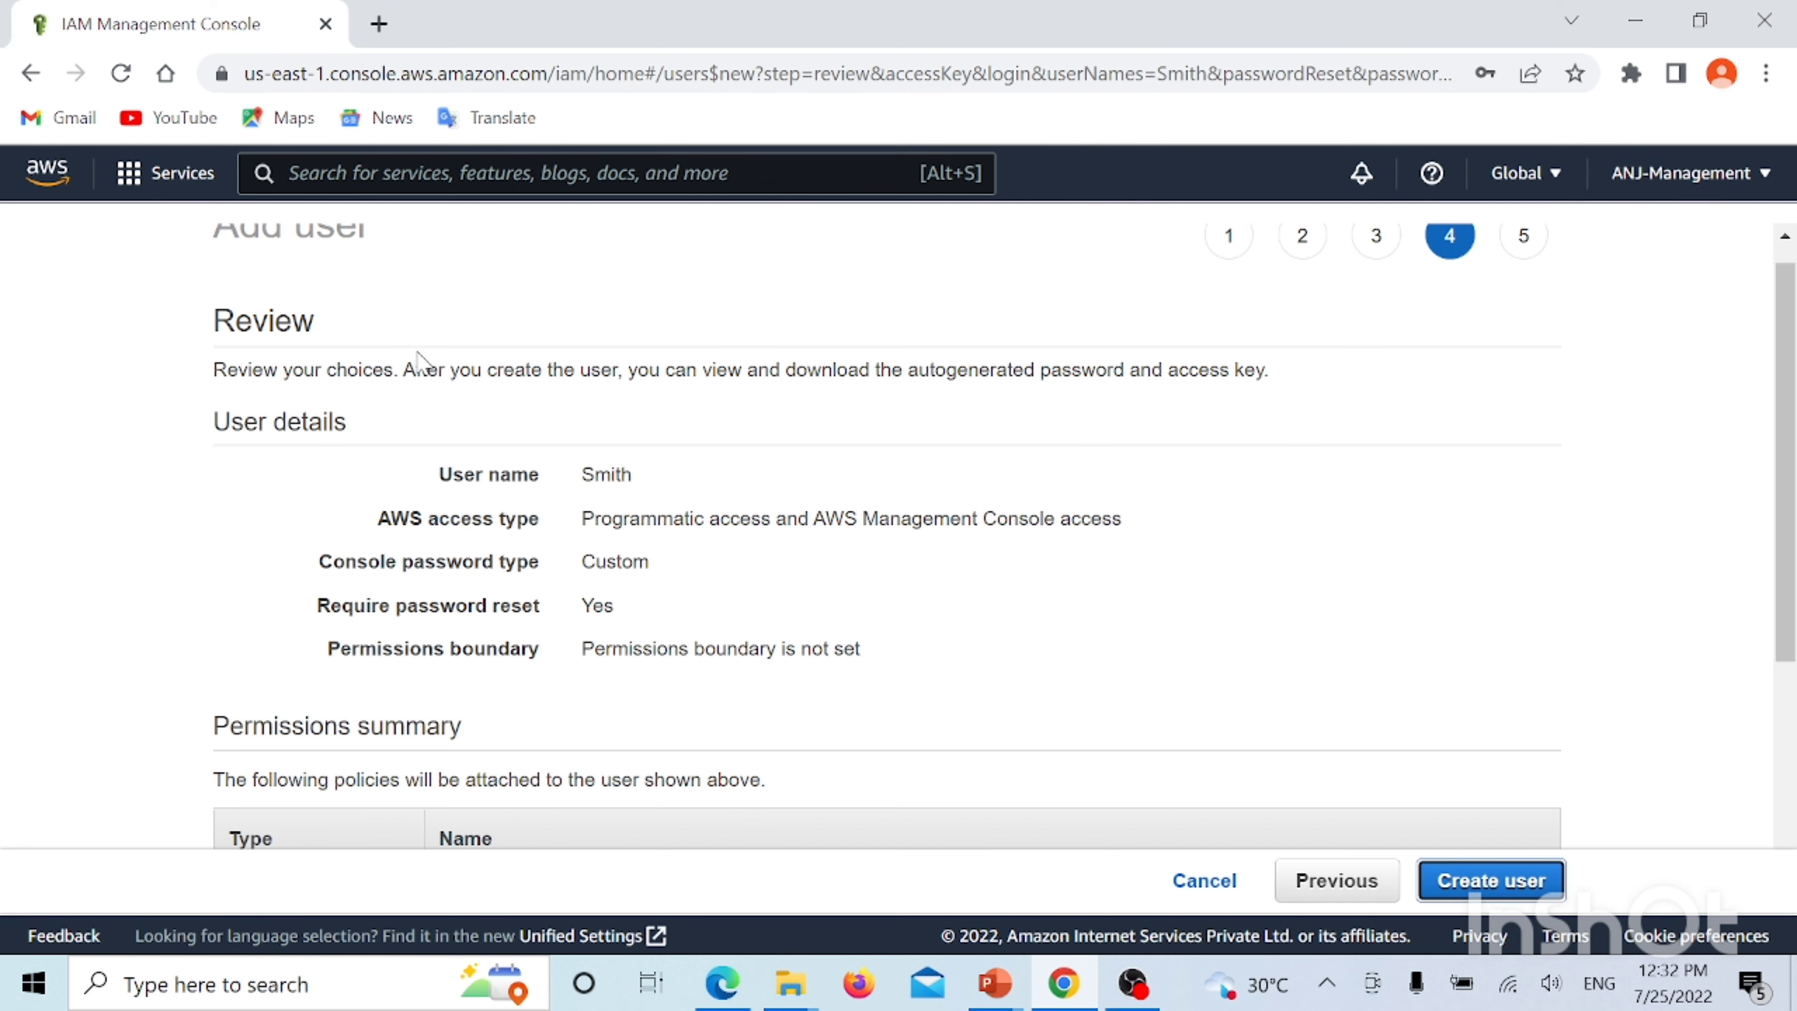
pyautogui.scroll(1, 421, 362)
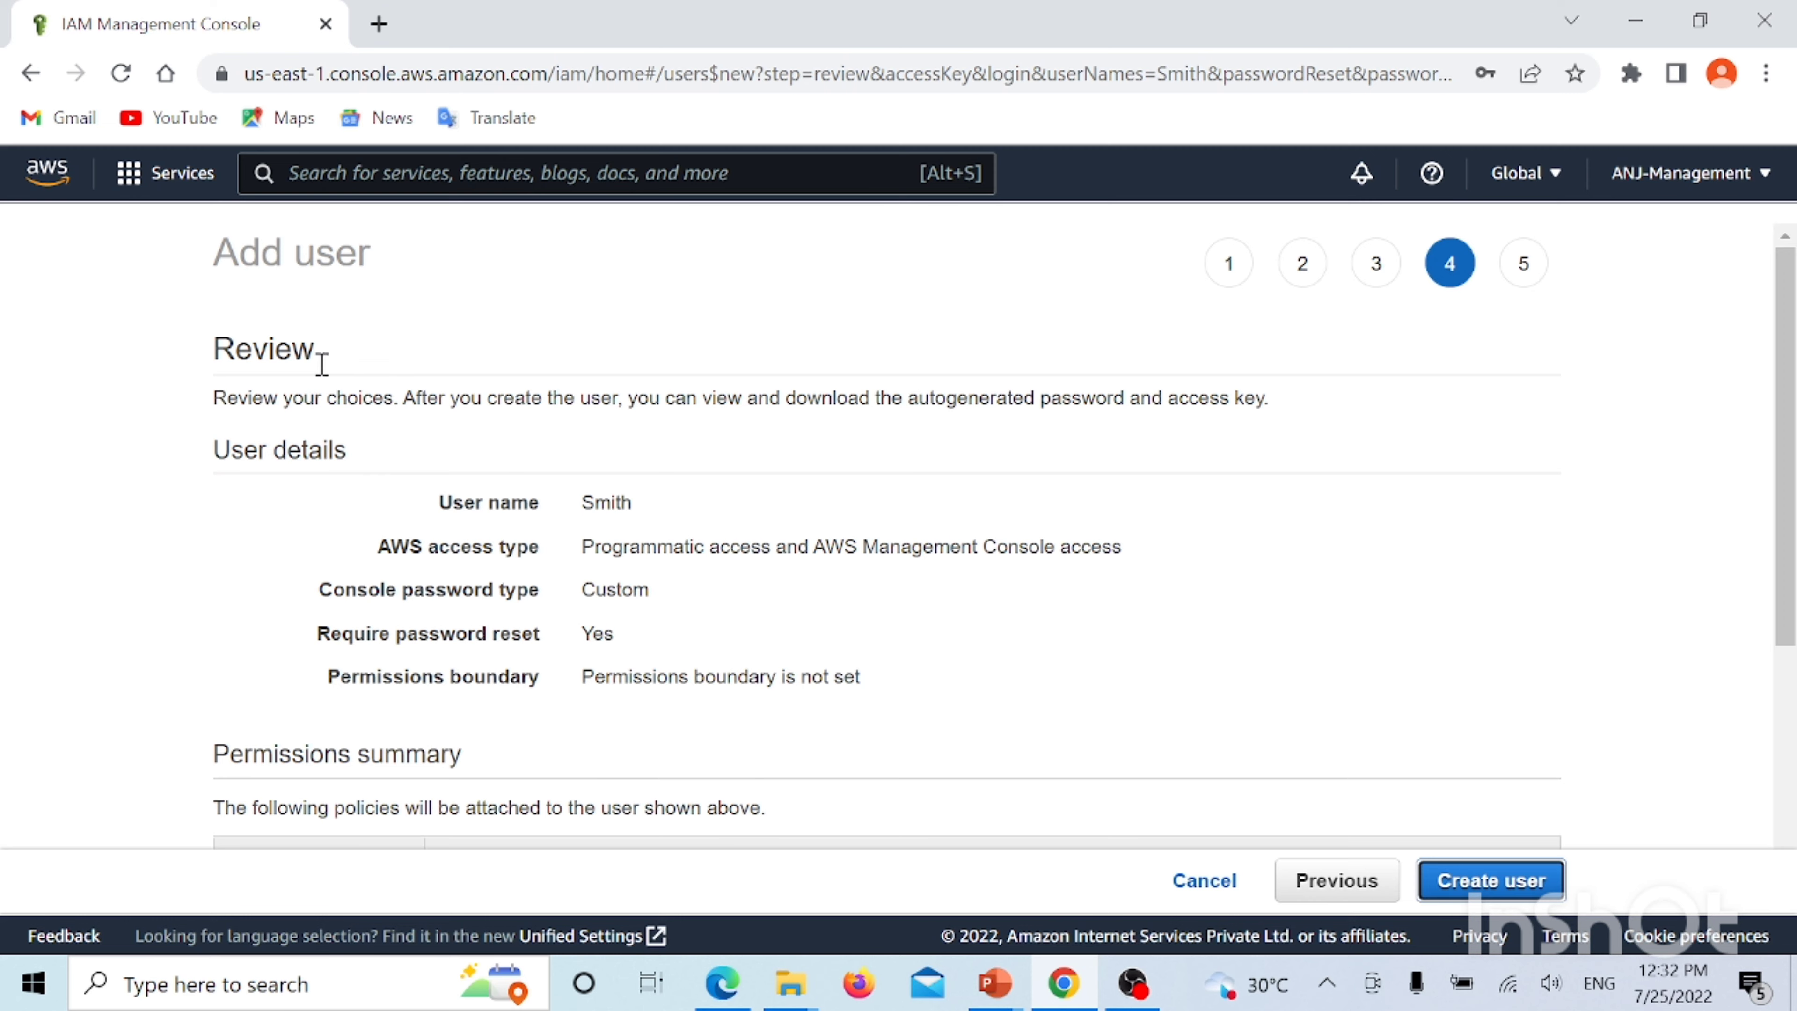
pyautogui.scroll(-5, 563, 397)
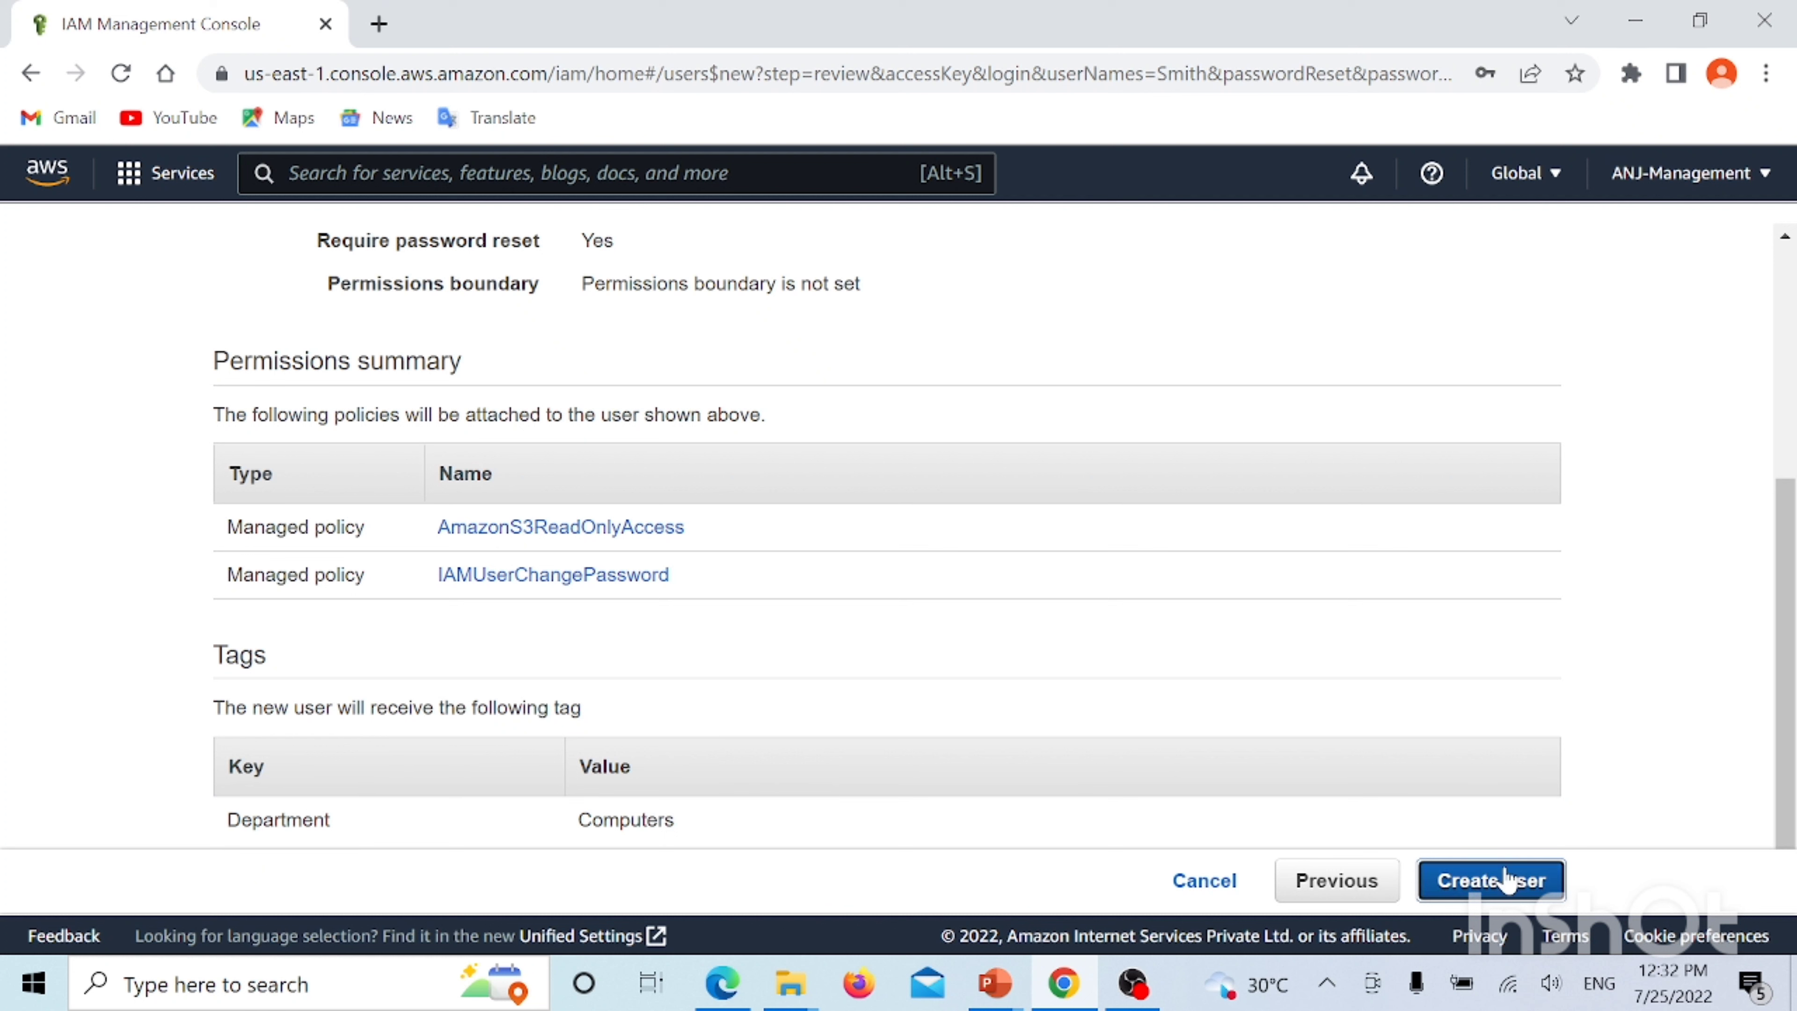
pyautogui.click(1493, 881)
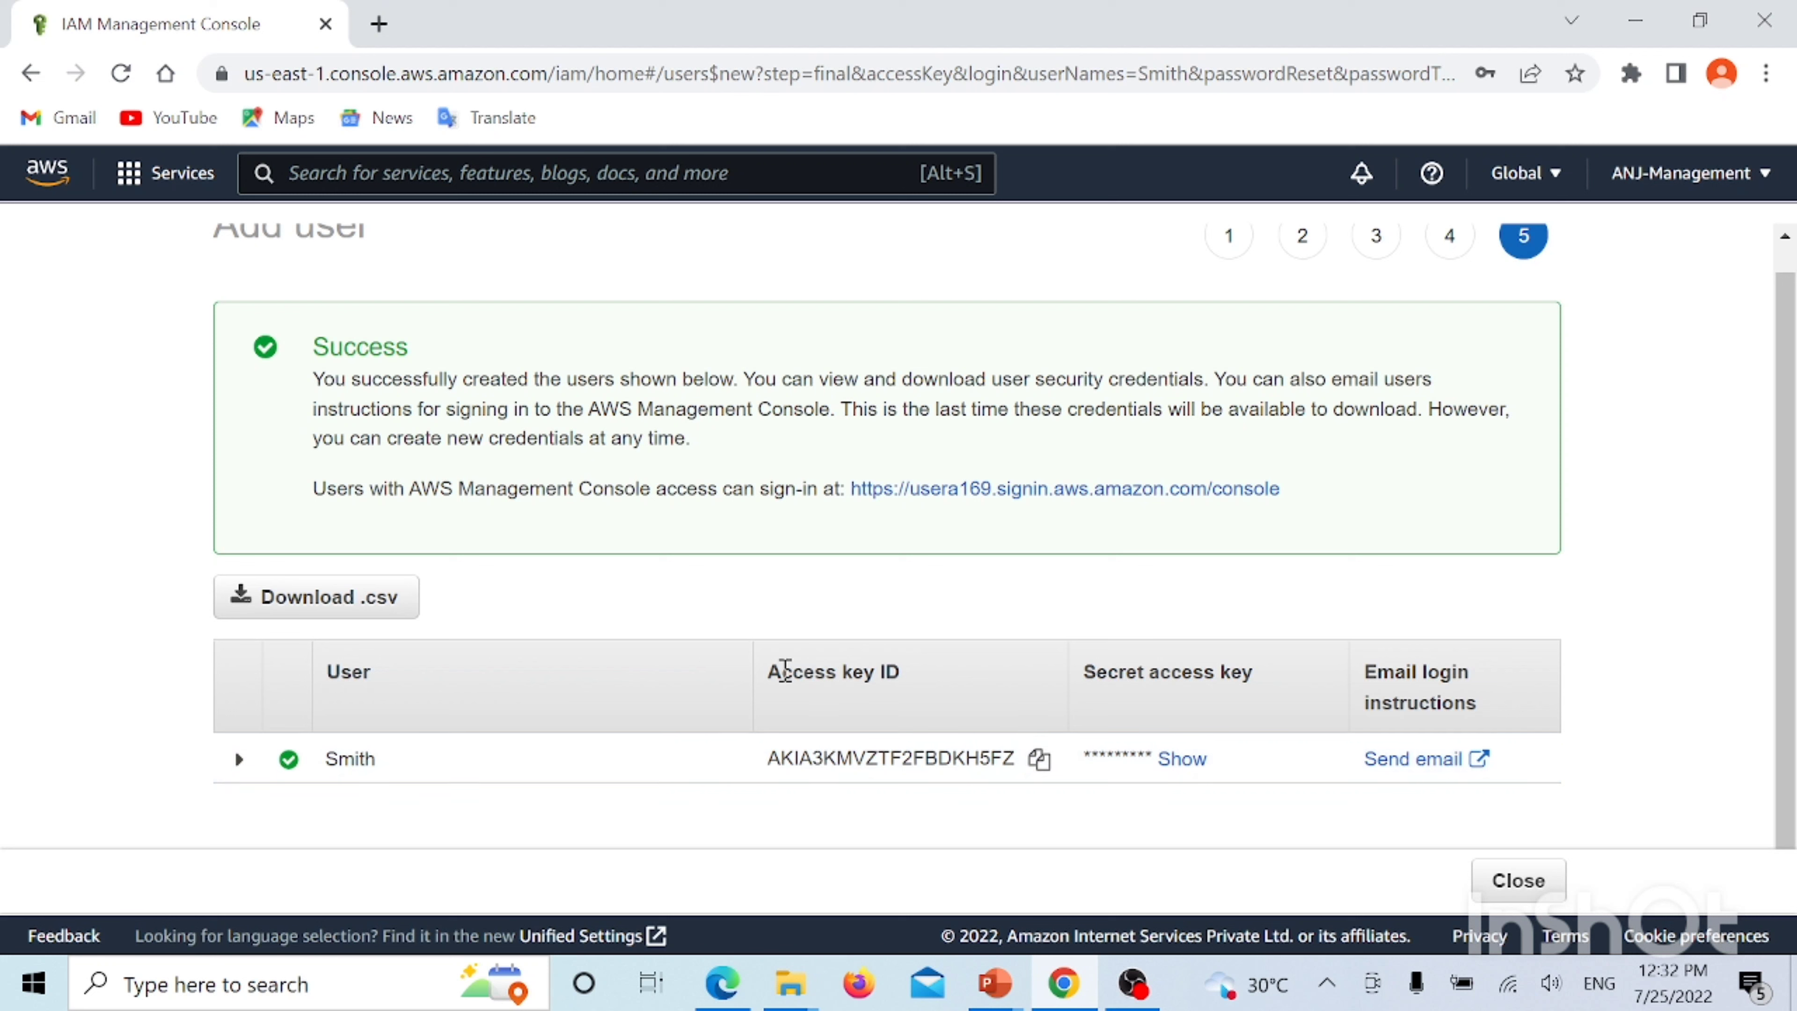
# Download the new user's access key credentials as a .csv file and close the wizard
pyautogui.moveTo(775, 674); pyautogui.dragTo(877, 674)
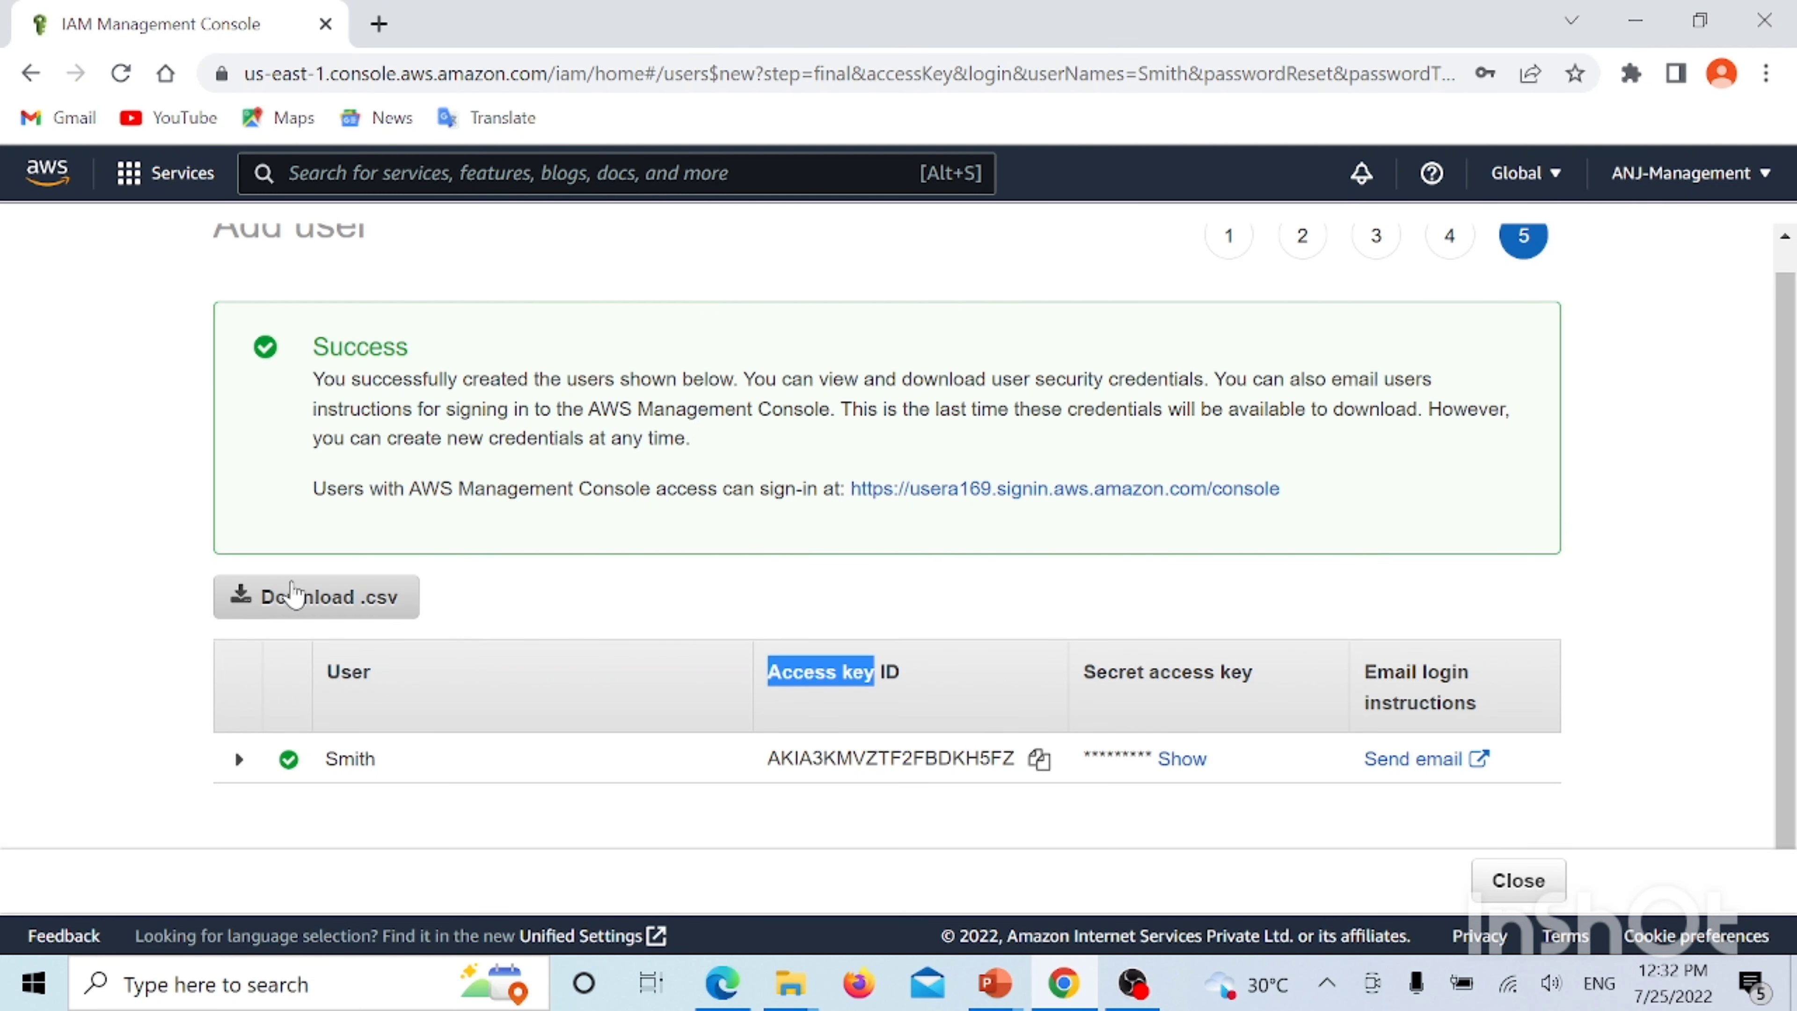
pyautogui.click(286, 608)
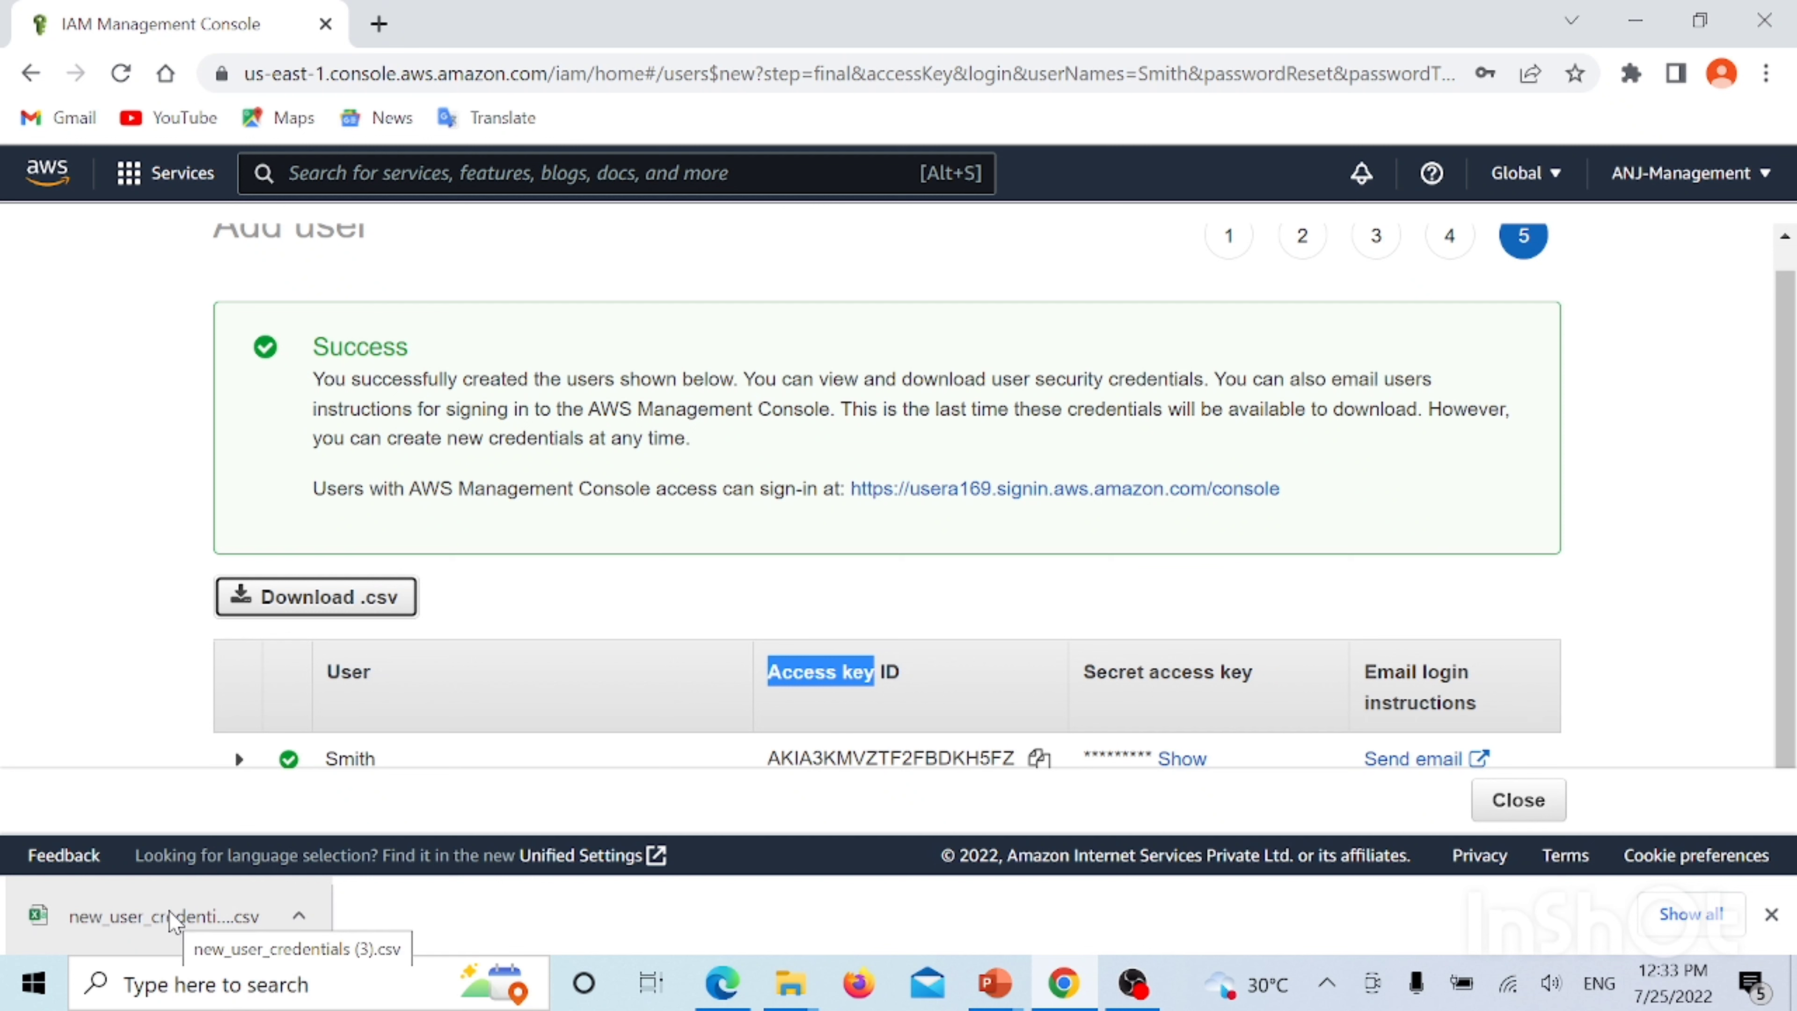
pyautogui.scroll(-1, 1344, 439)
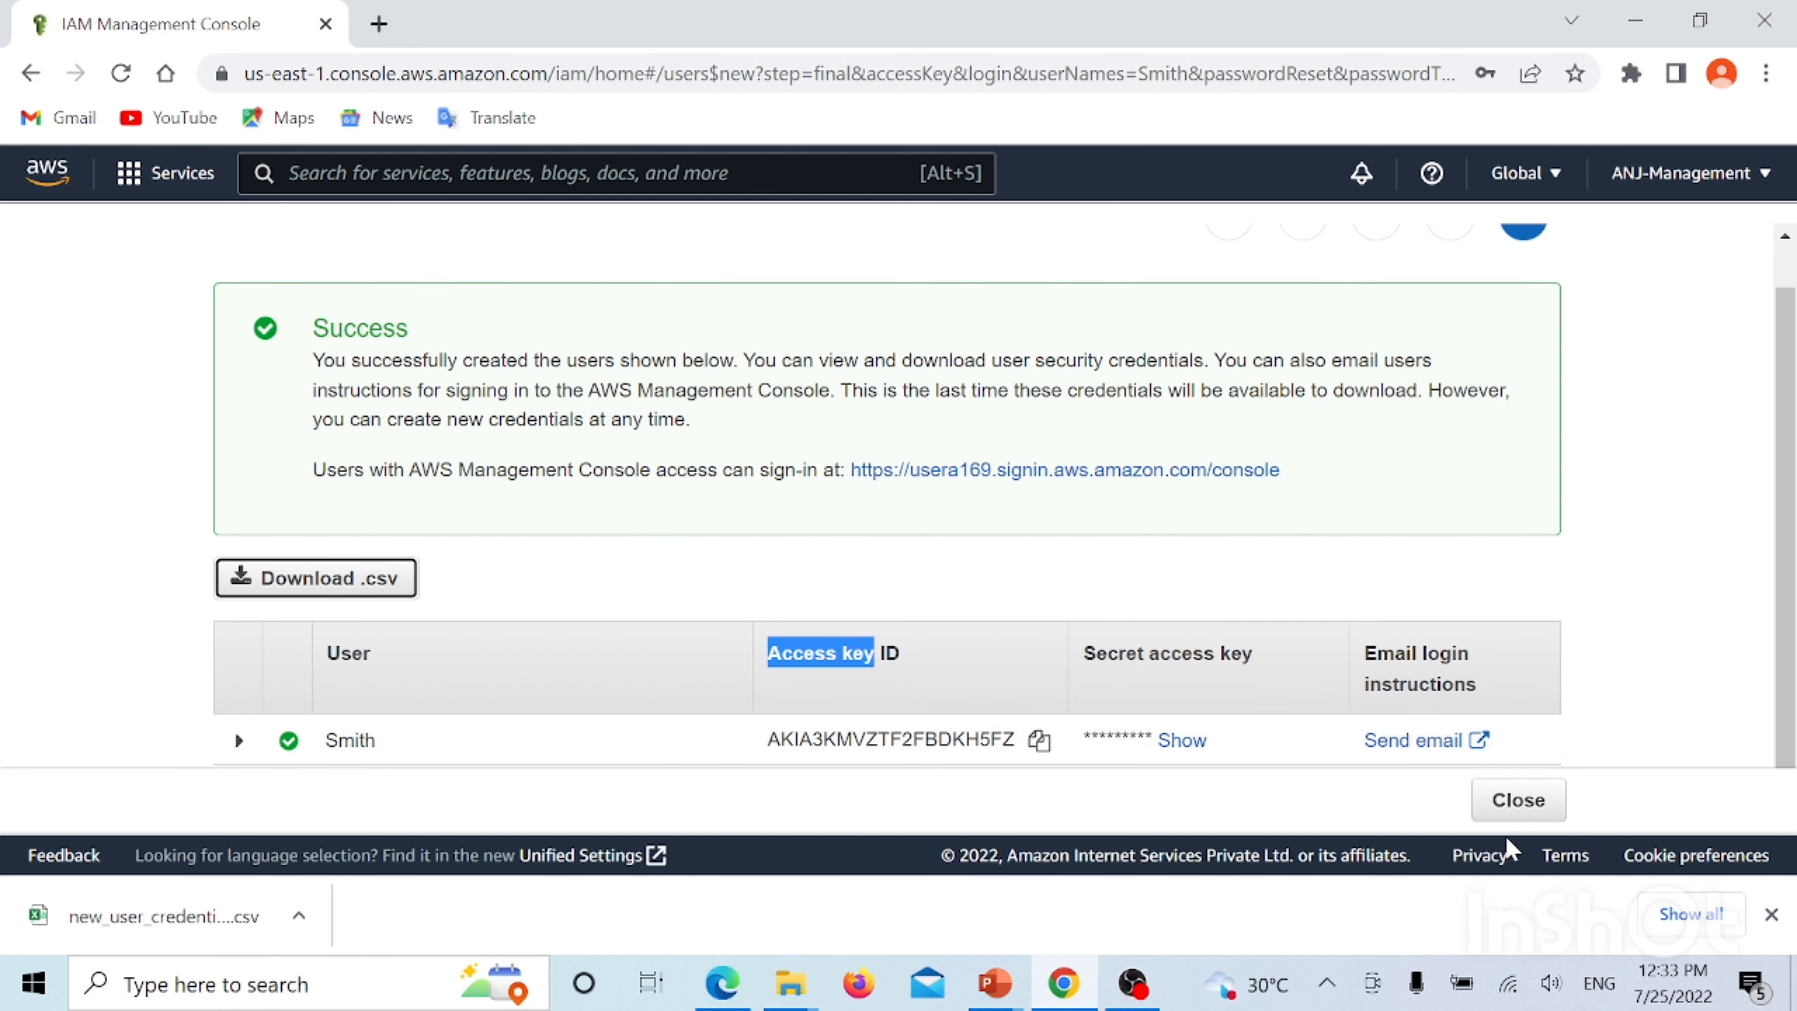
pyautogui.click(1501, 807)
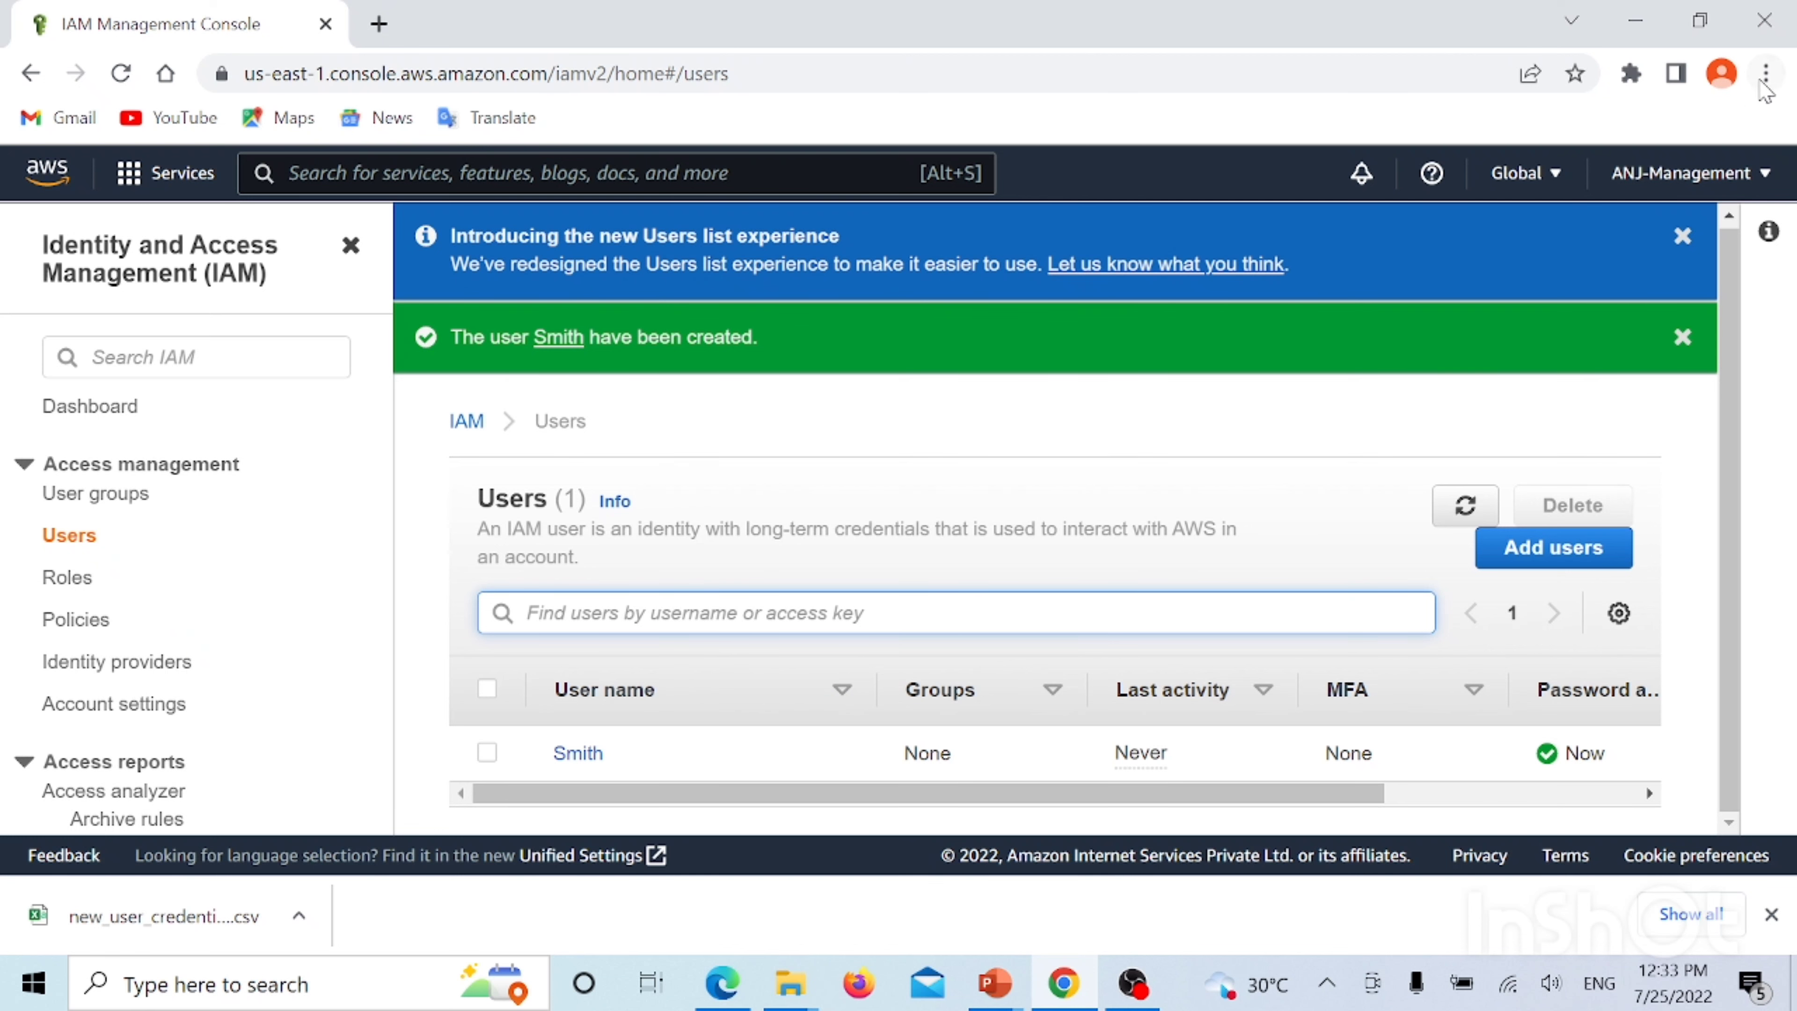
# Open Chrome's three-dot menu to start a private window
pyautogui.click(1767, 74)
# Open a new incognito window and load google.com
pyautogui.click(1589, 182)
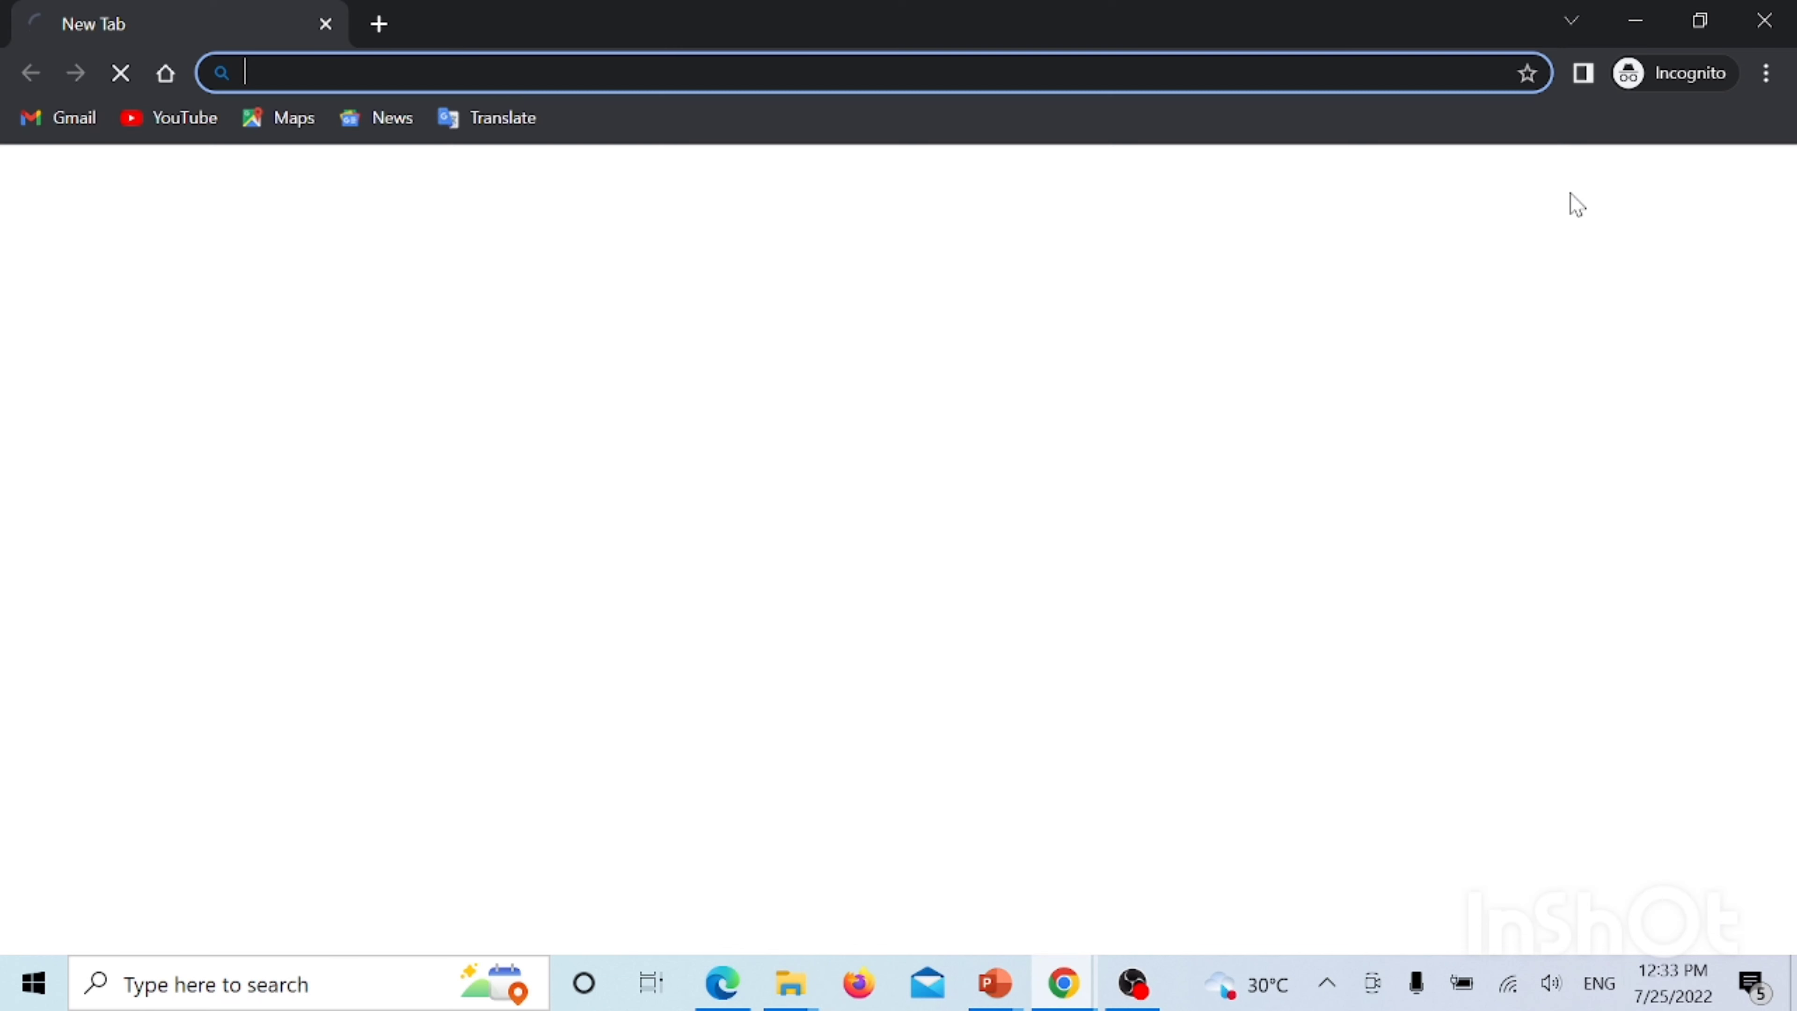
pyautogui.write('google.com')
pyautogui.press('Return')
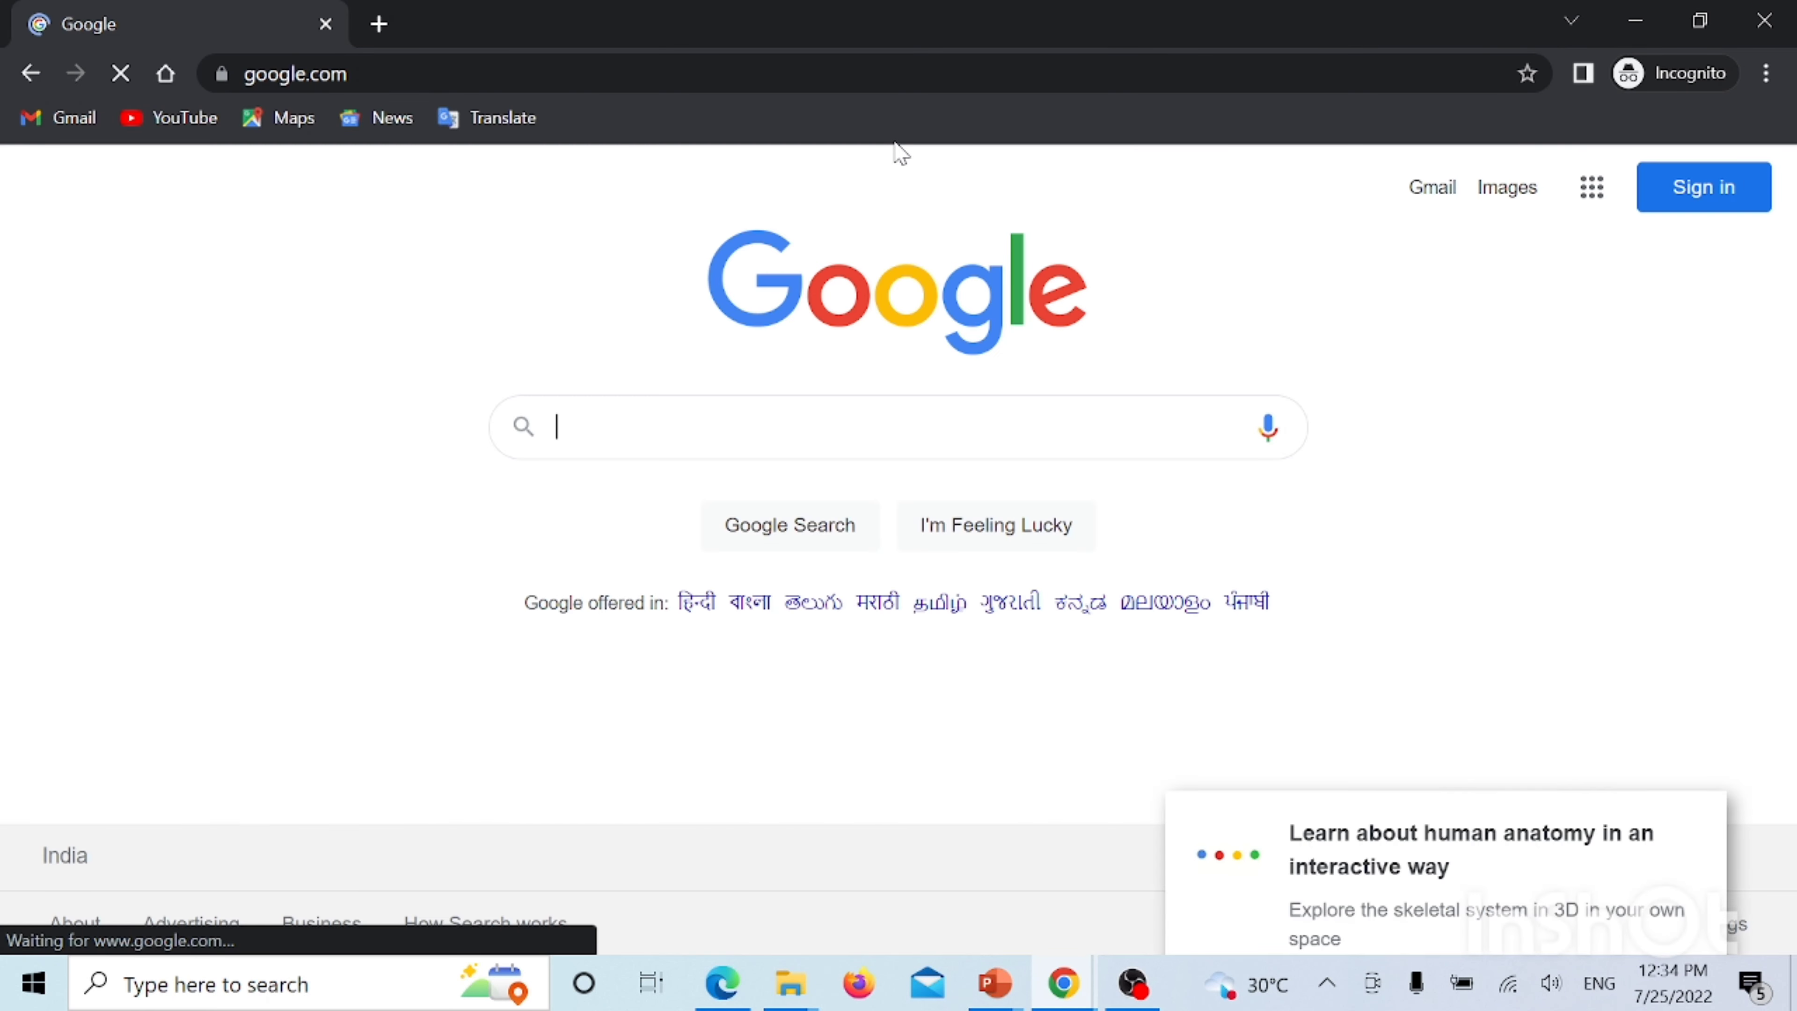
# Search 'aws free tier account' and reach the AWS sign-in page through the AWS result
pyautogui.write('aws ')
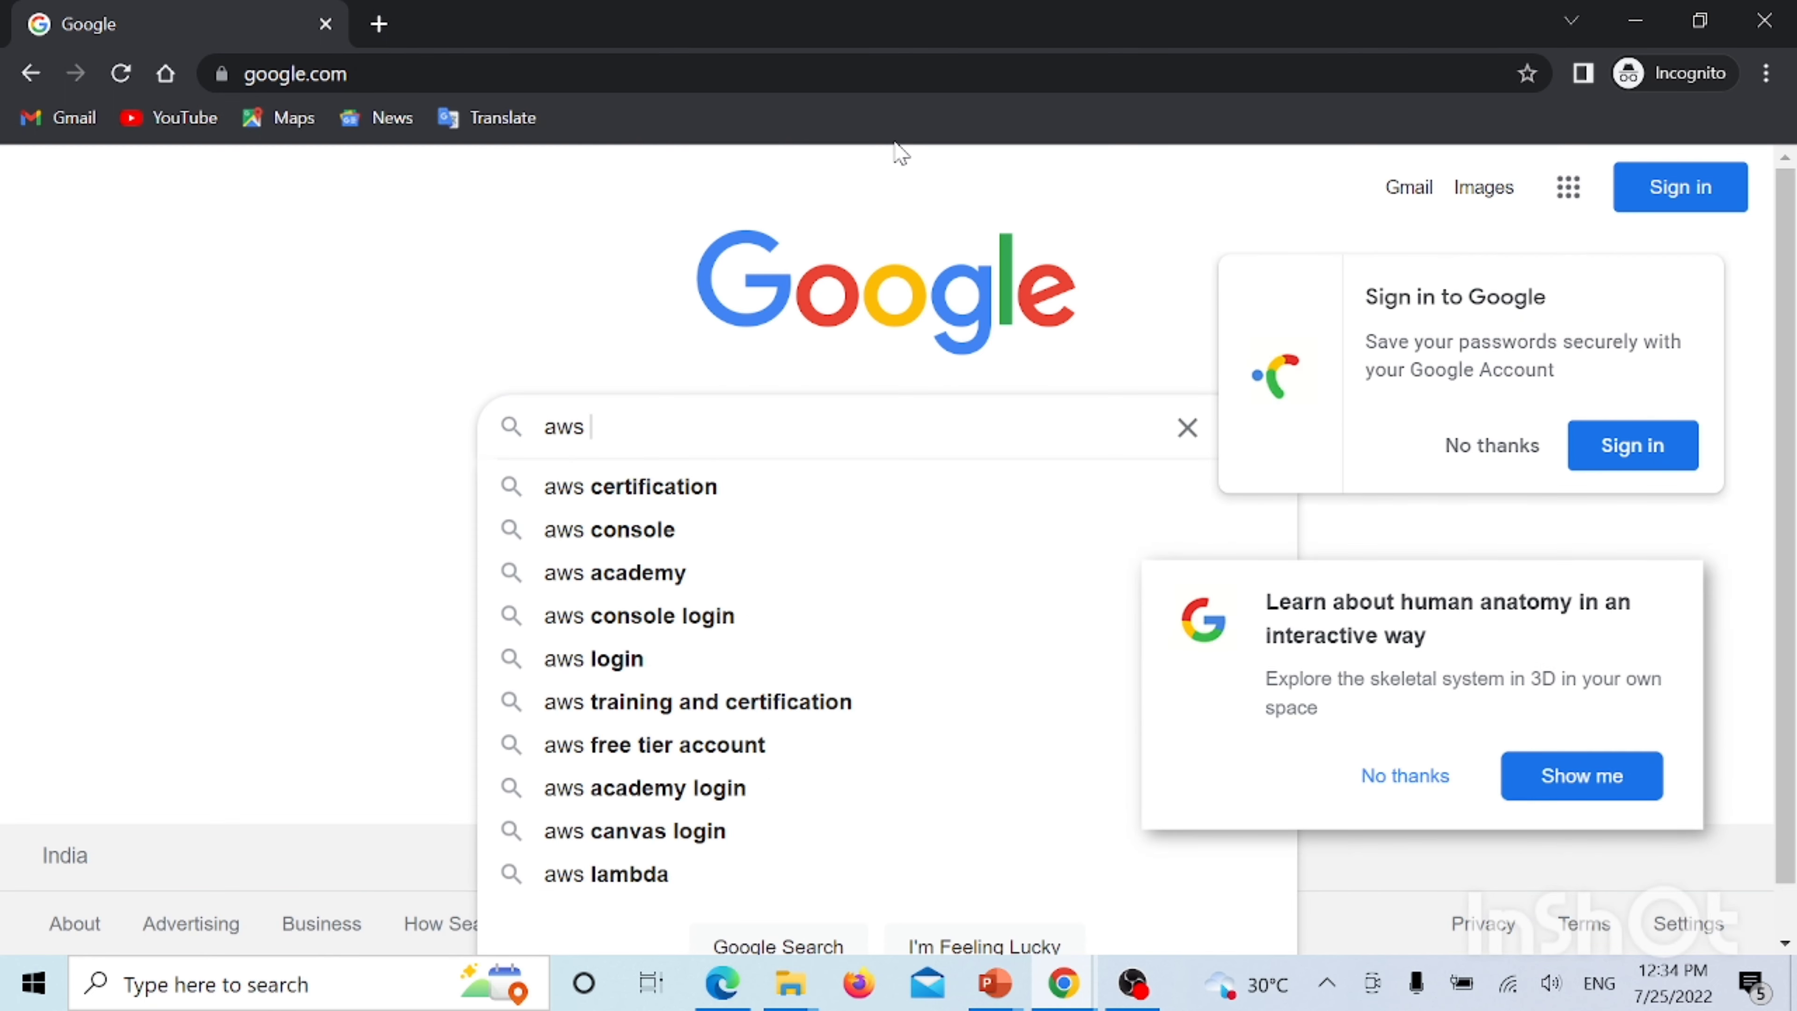
pyautogui.write('free')
pyautogui.press('Down')
pyautogui.press('Return')
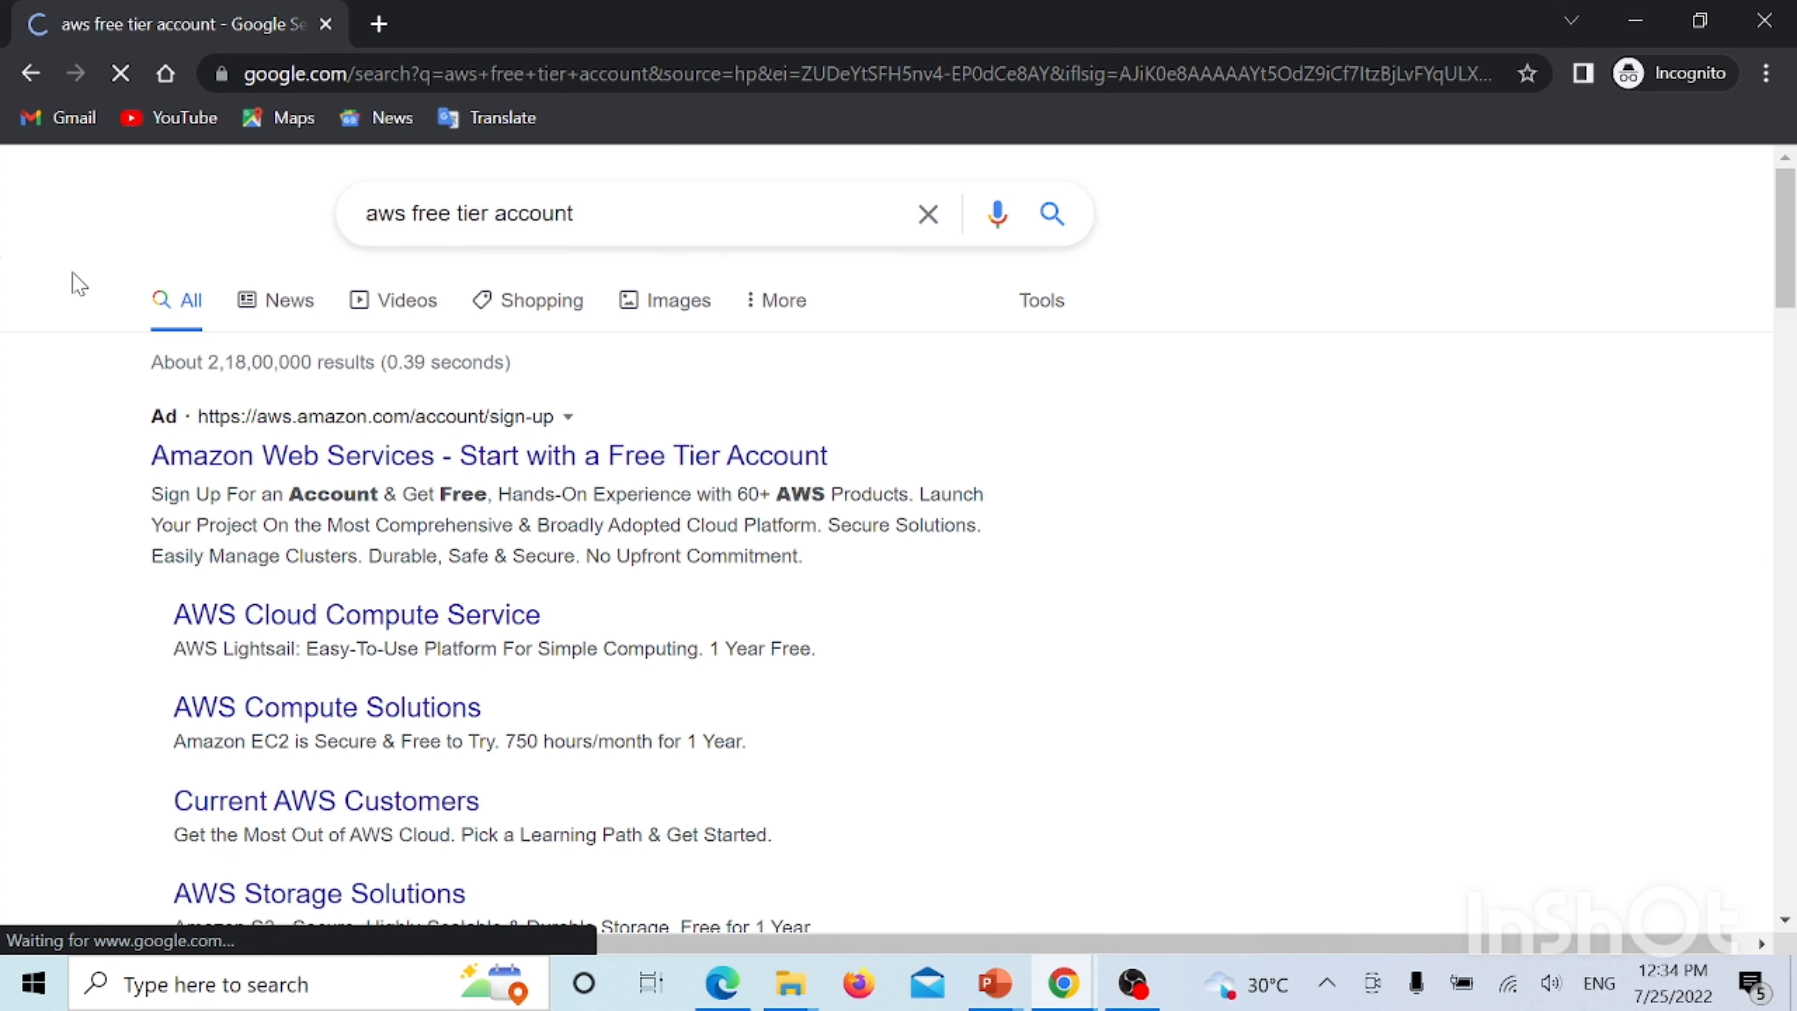
pyautogui.click(357, 467)
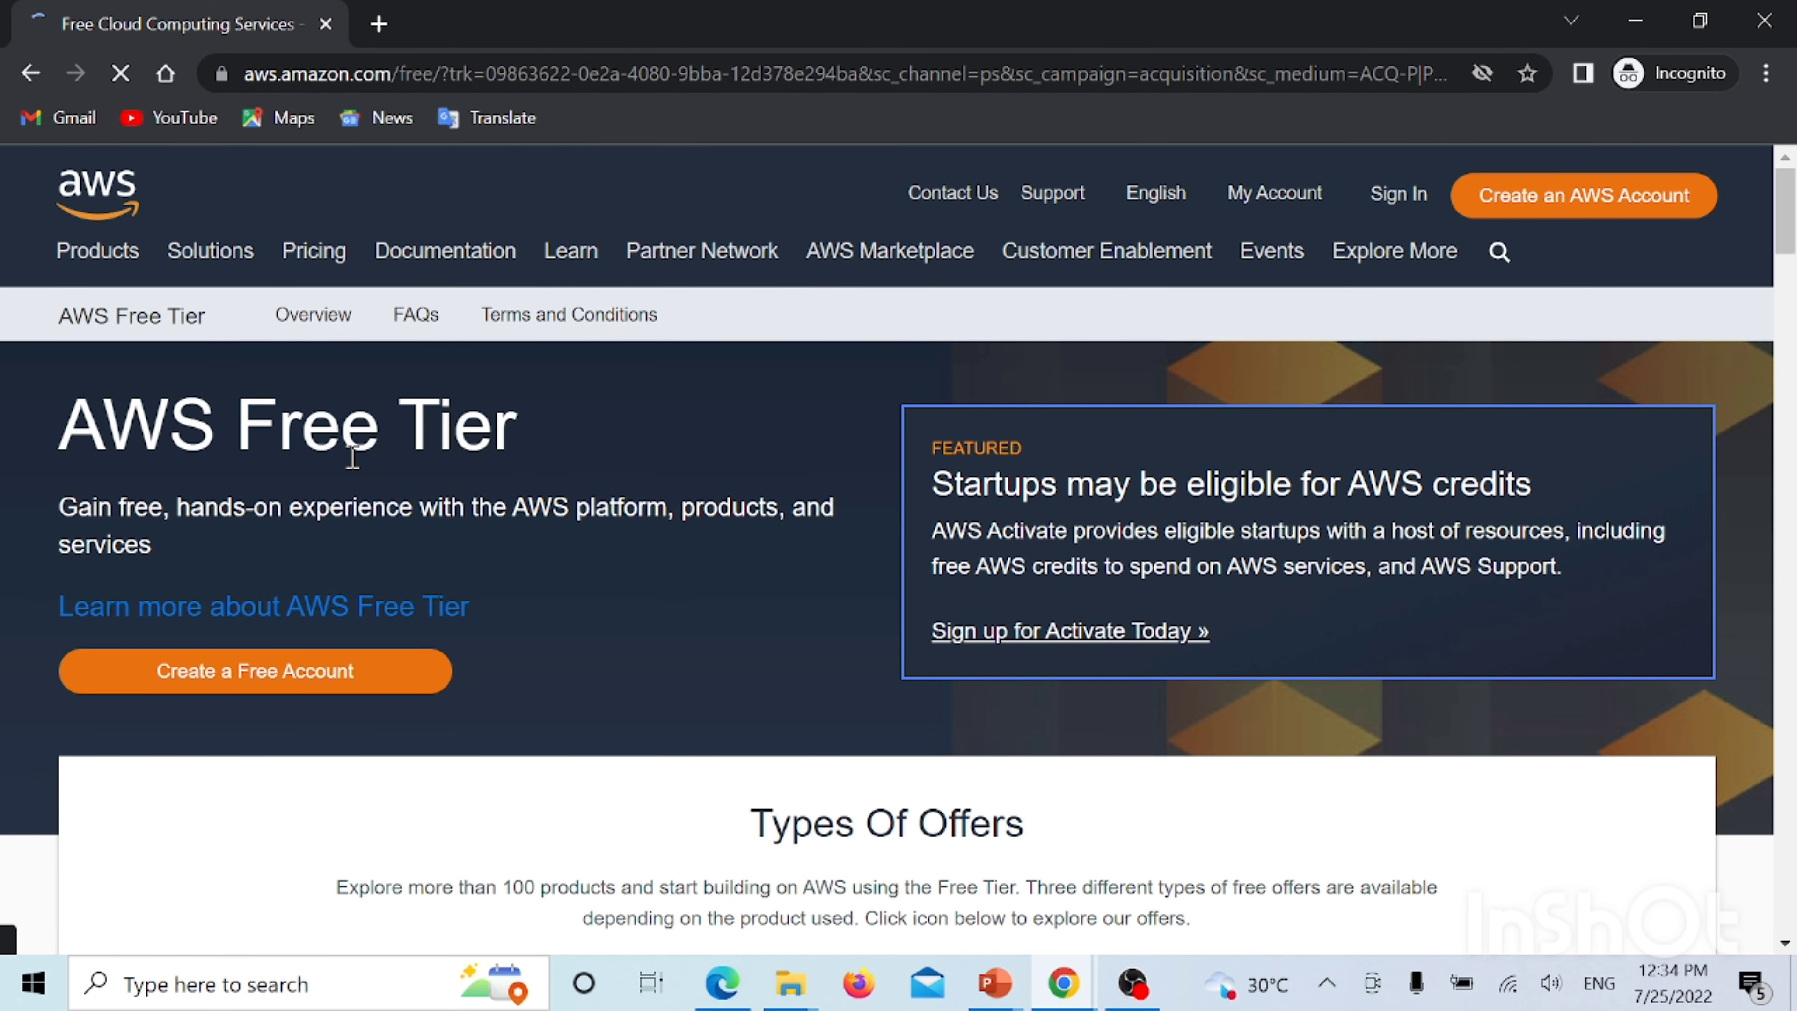
pyautogui.click(1417, 209)
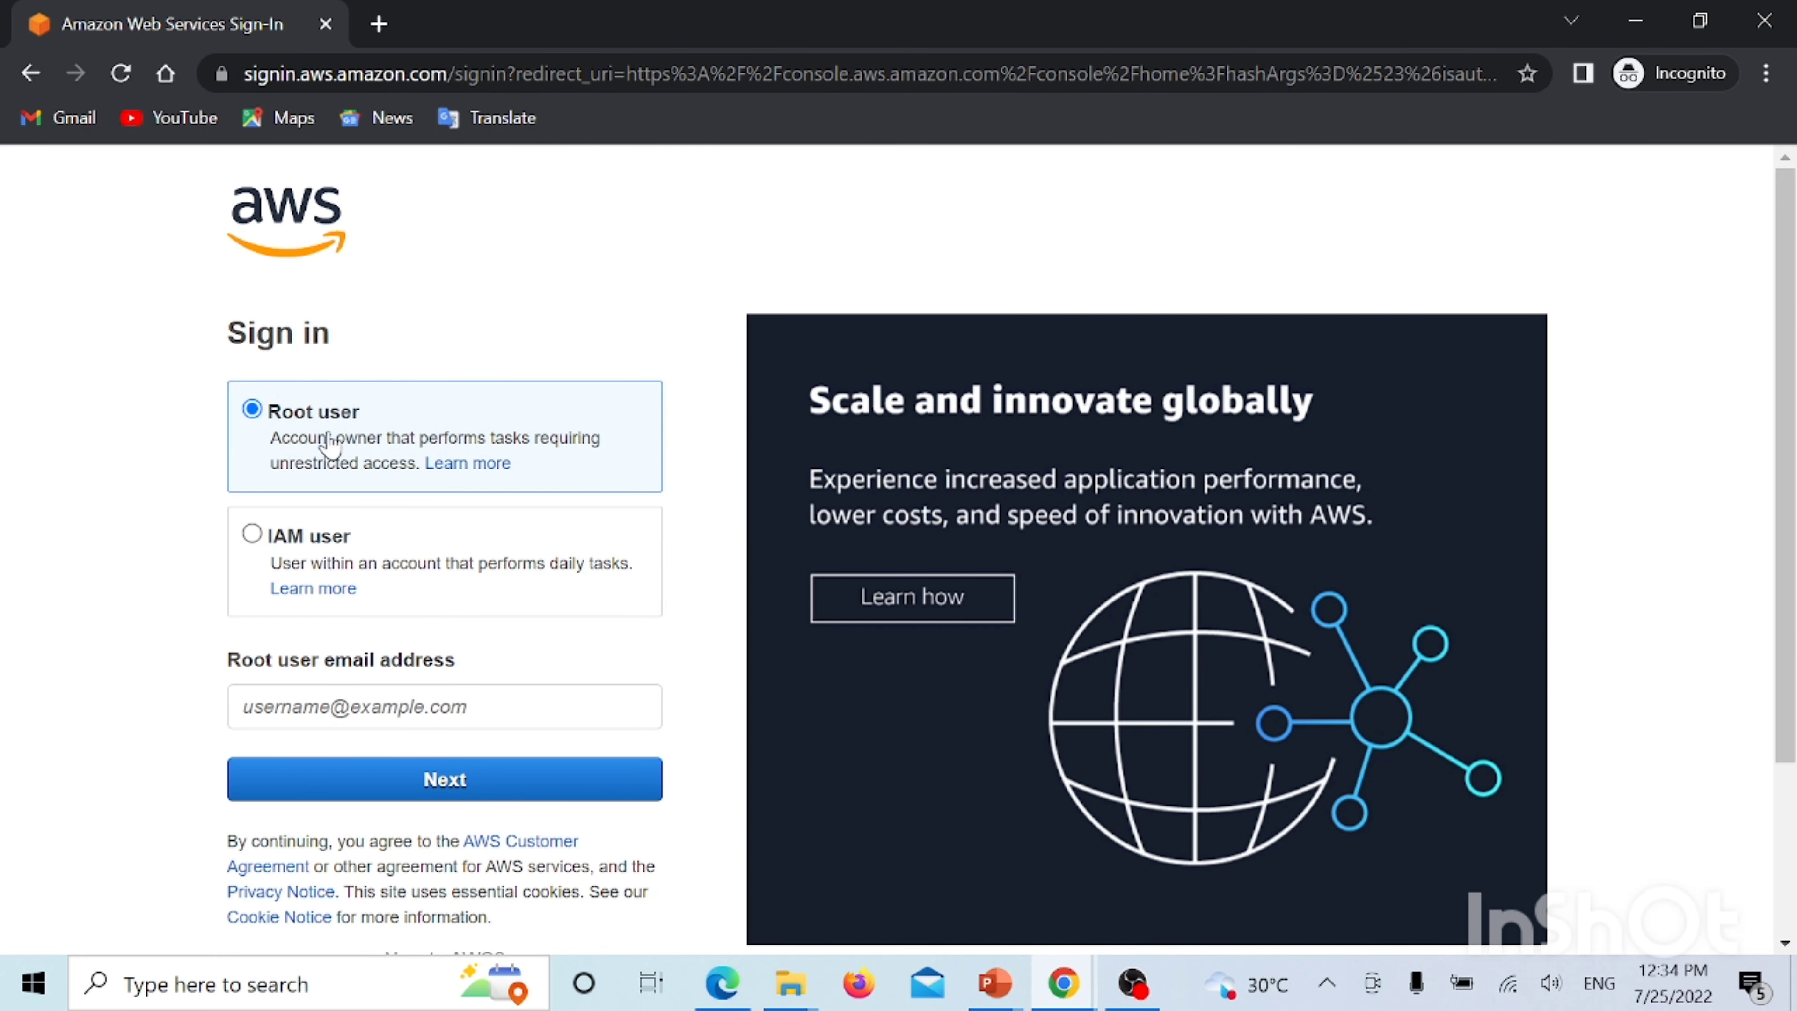
# Choose IAM user sign-in, then bring the IAM console's Users list window back to front
pyautogui.click(252, 538)
pyautogui.scroll(-2, 212, 542)
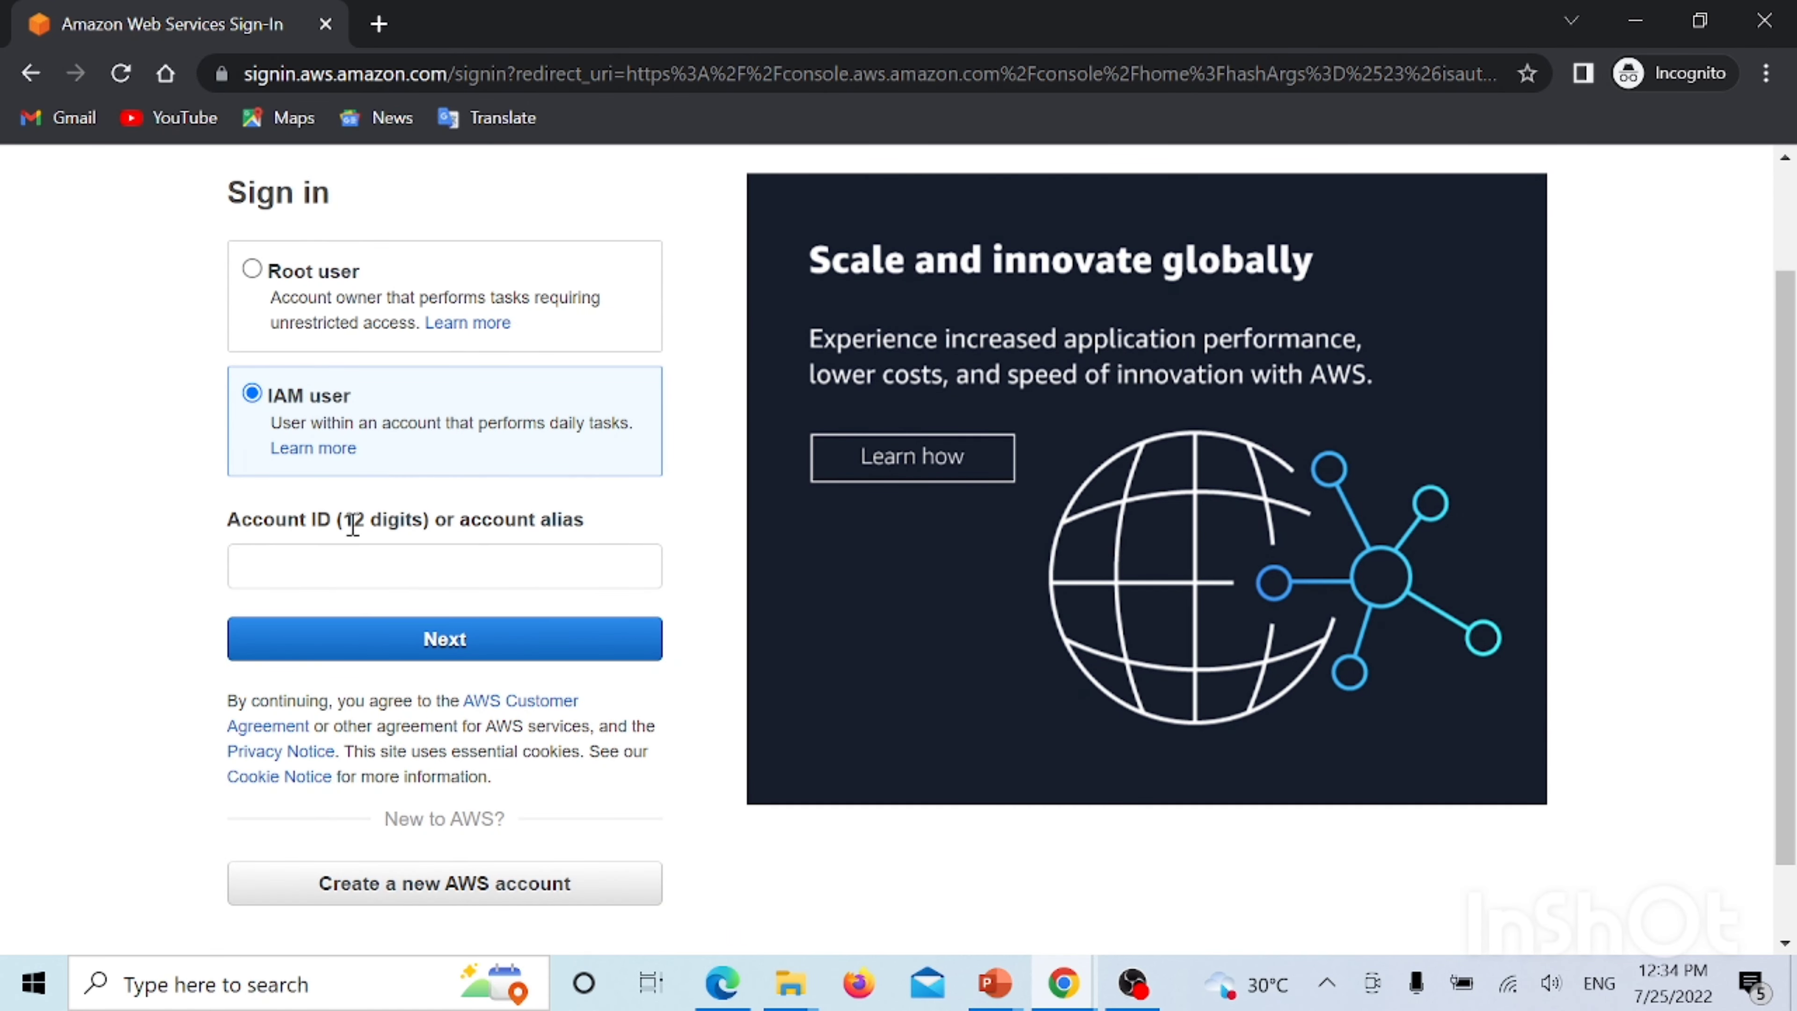
pyautogui.click(353, 551)
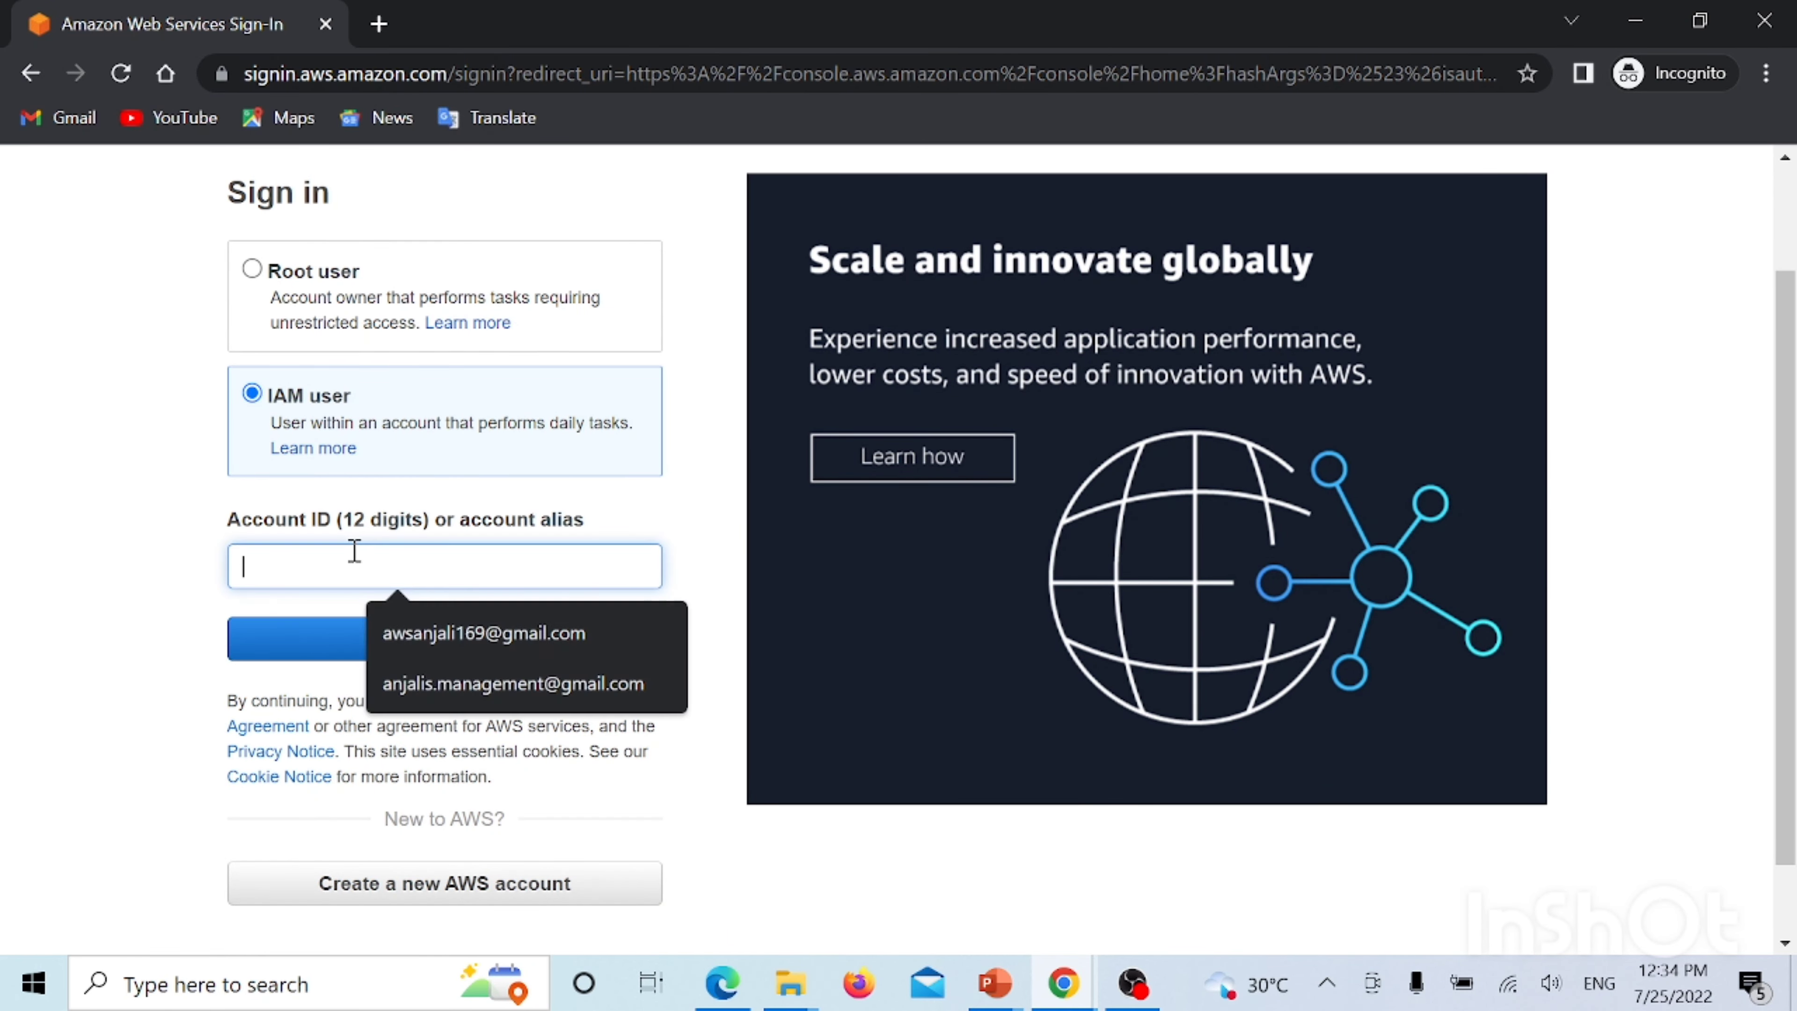
pyautogui.click(173, 540)
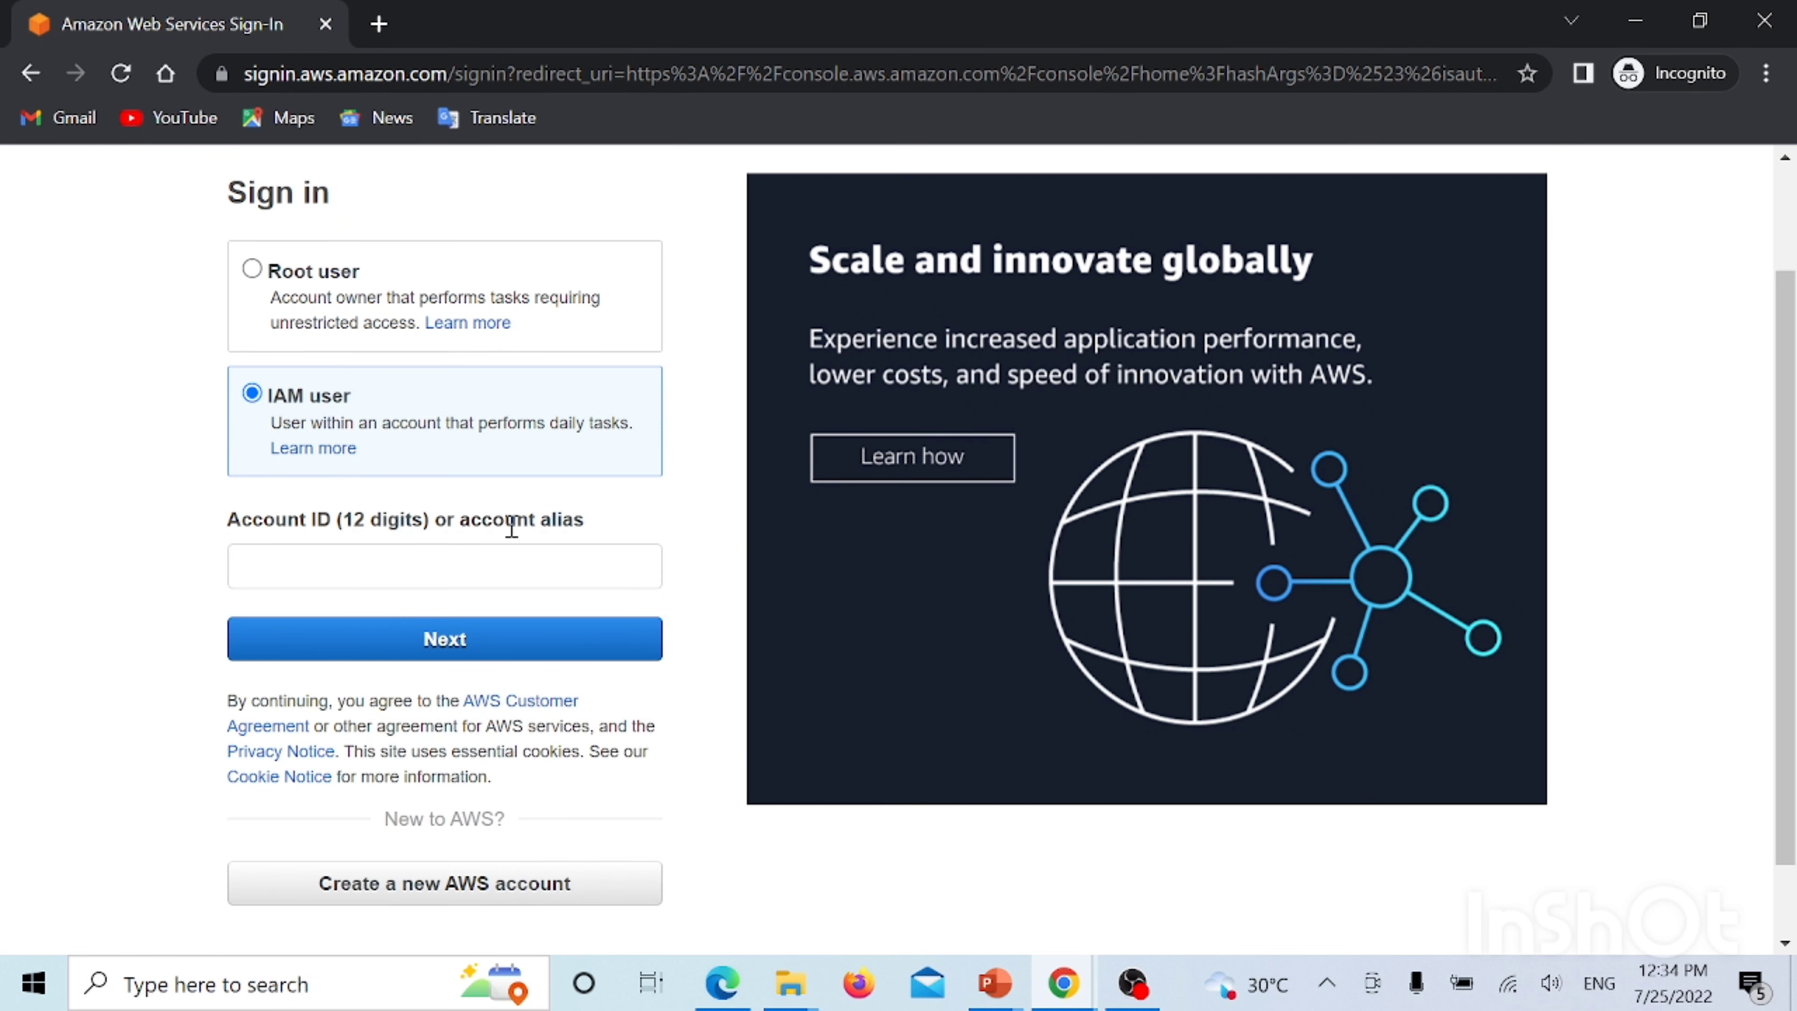
pyautogui.click(1059, 990)
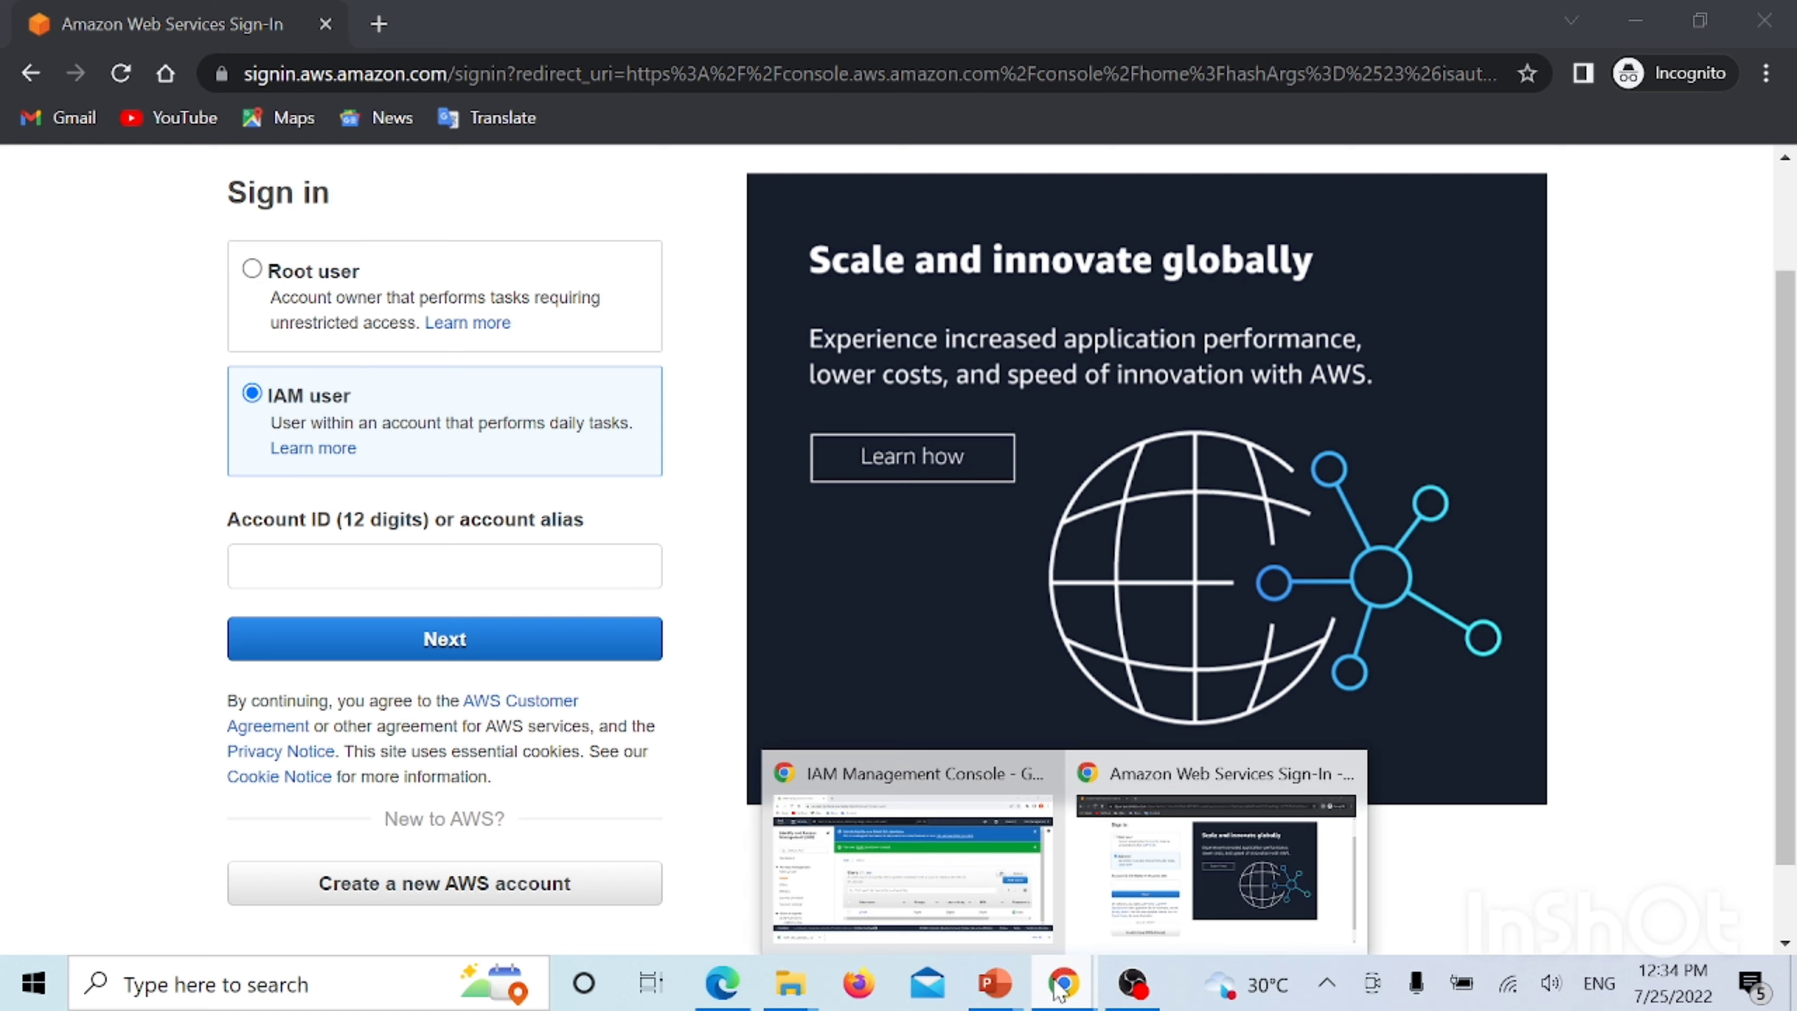
pyautogui.click(985, 920)
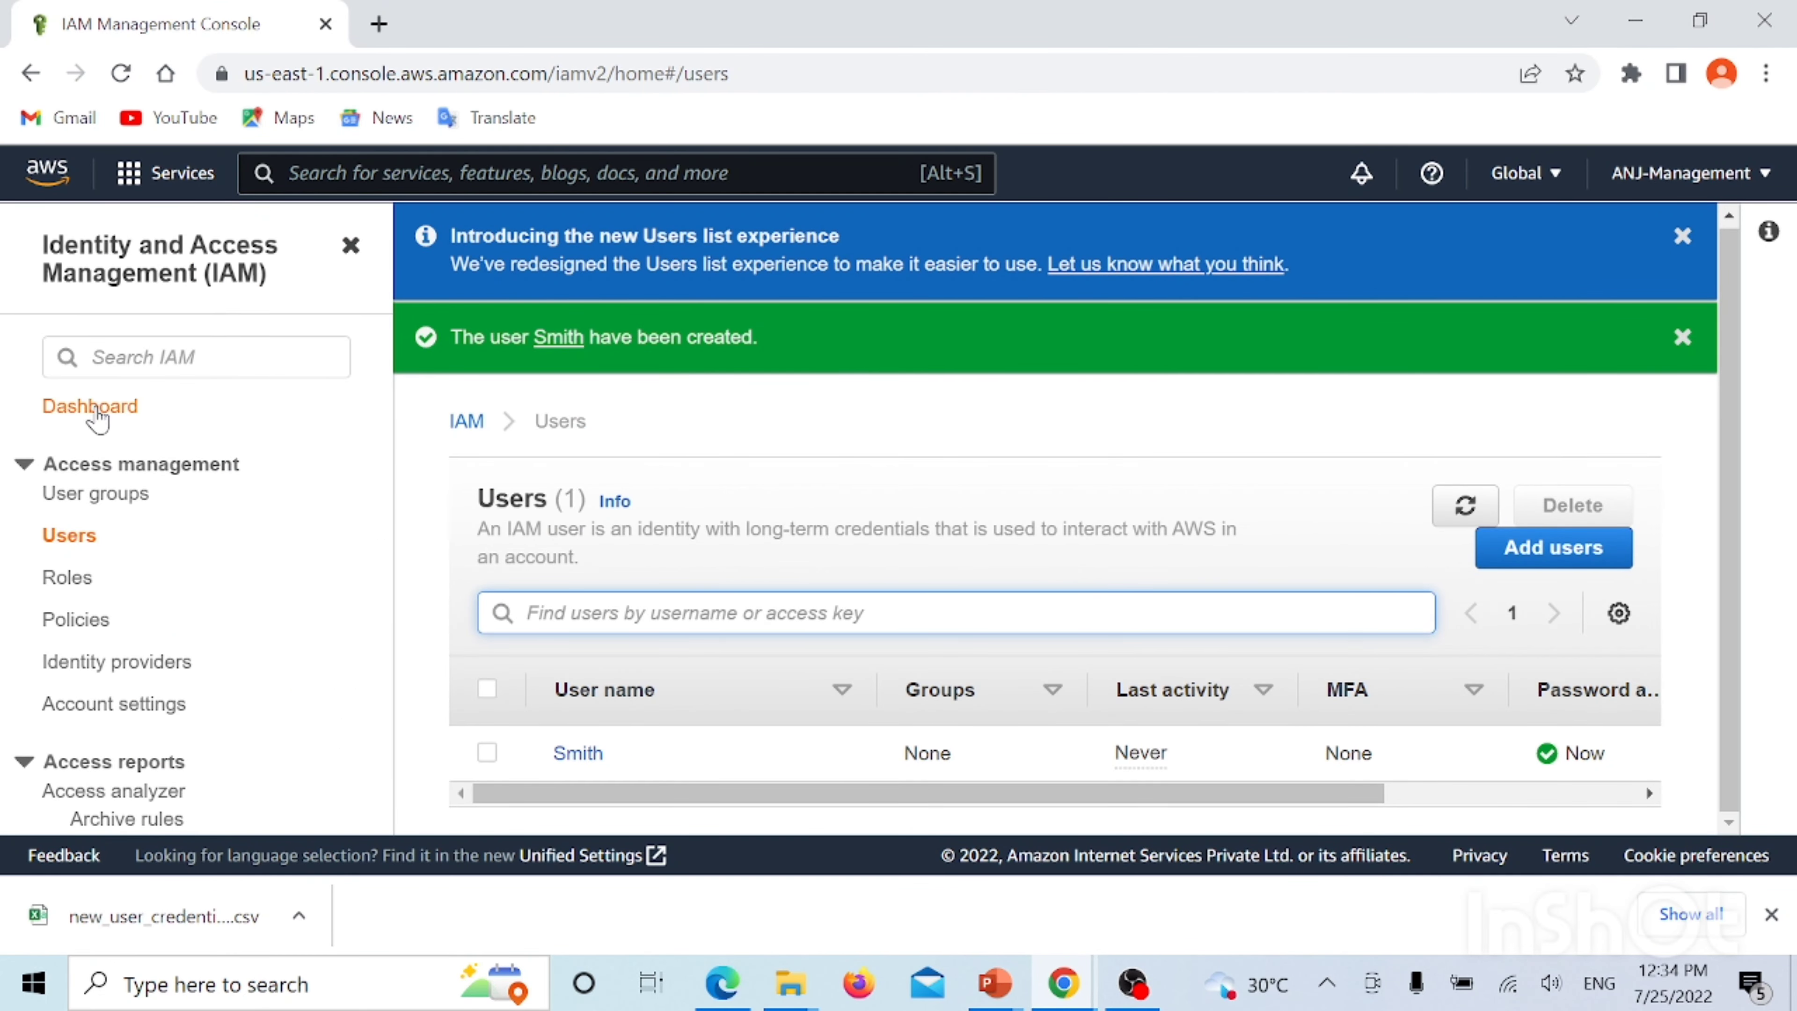
# Copy the AWS account ID from the IAM dashboard and return to the incognito sign-in window
pyautogui.click(99, 409)
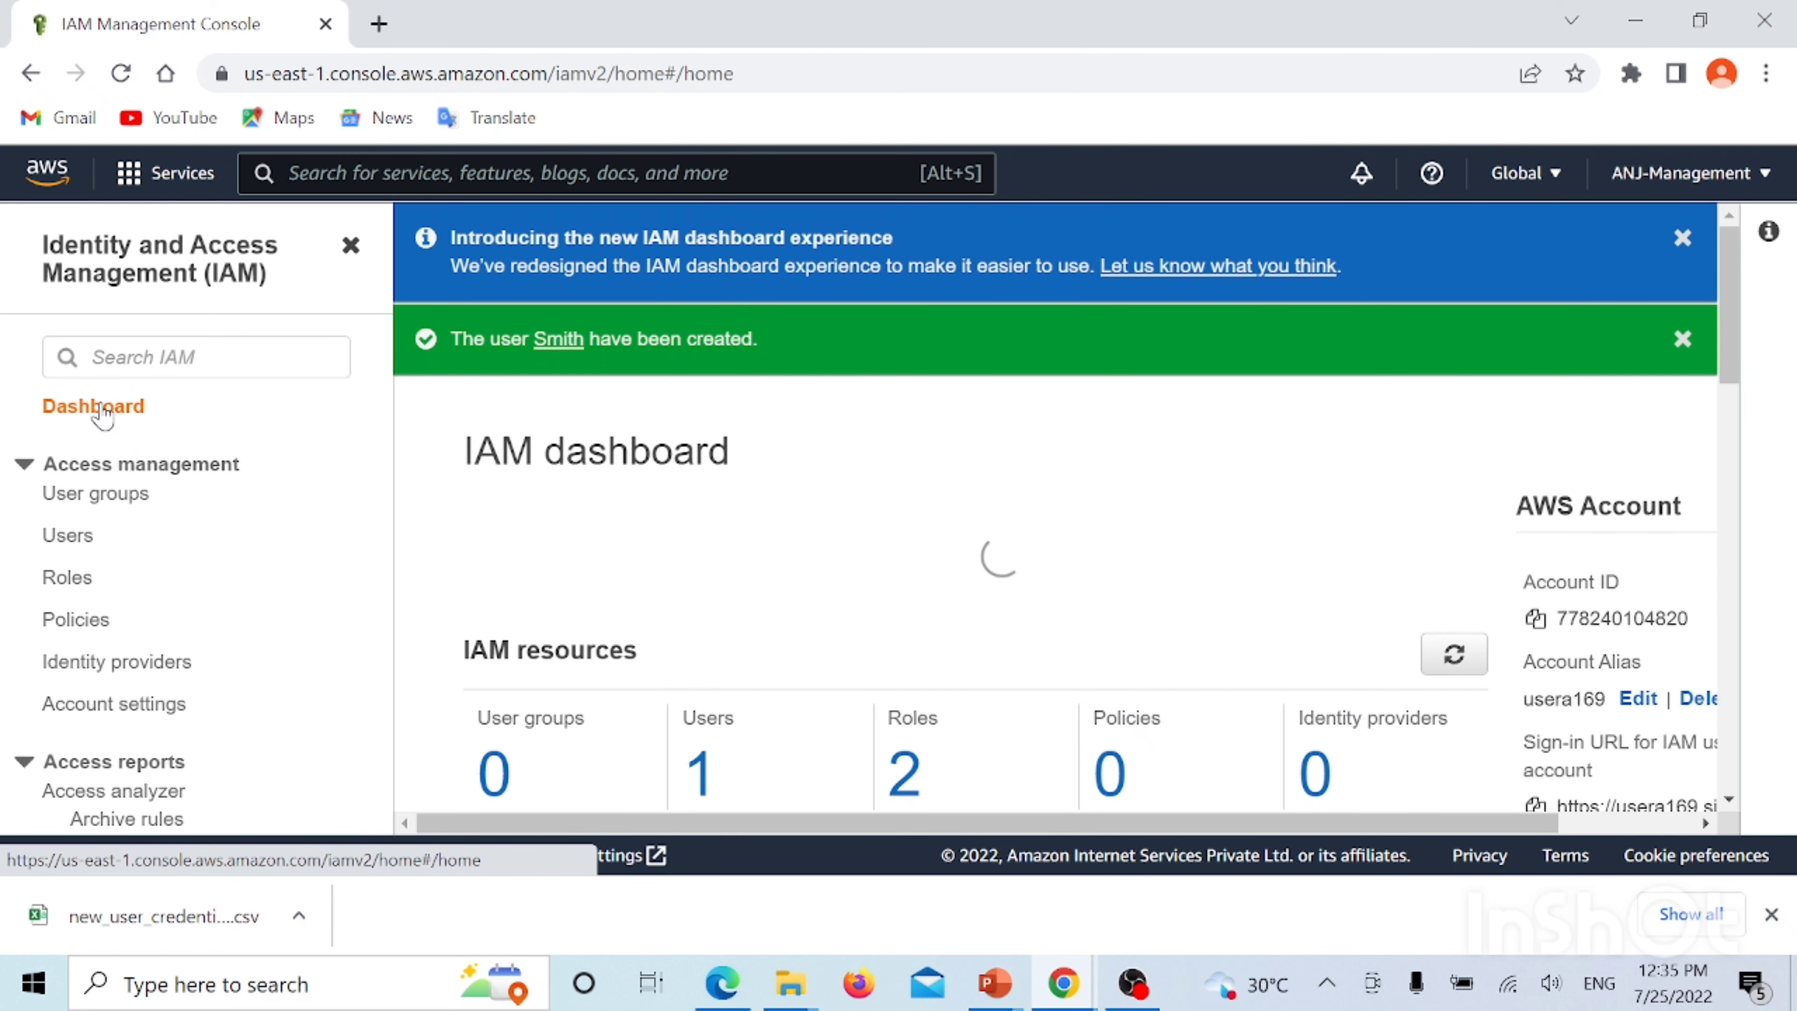
pyautogui.scroll(-2, 1634, 584)
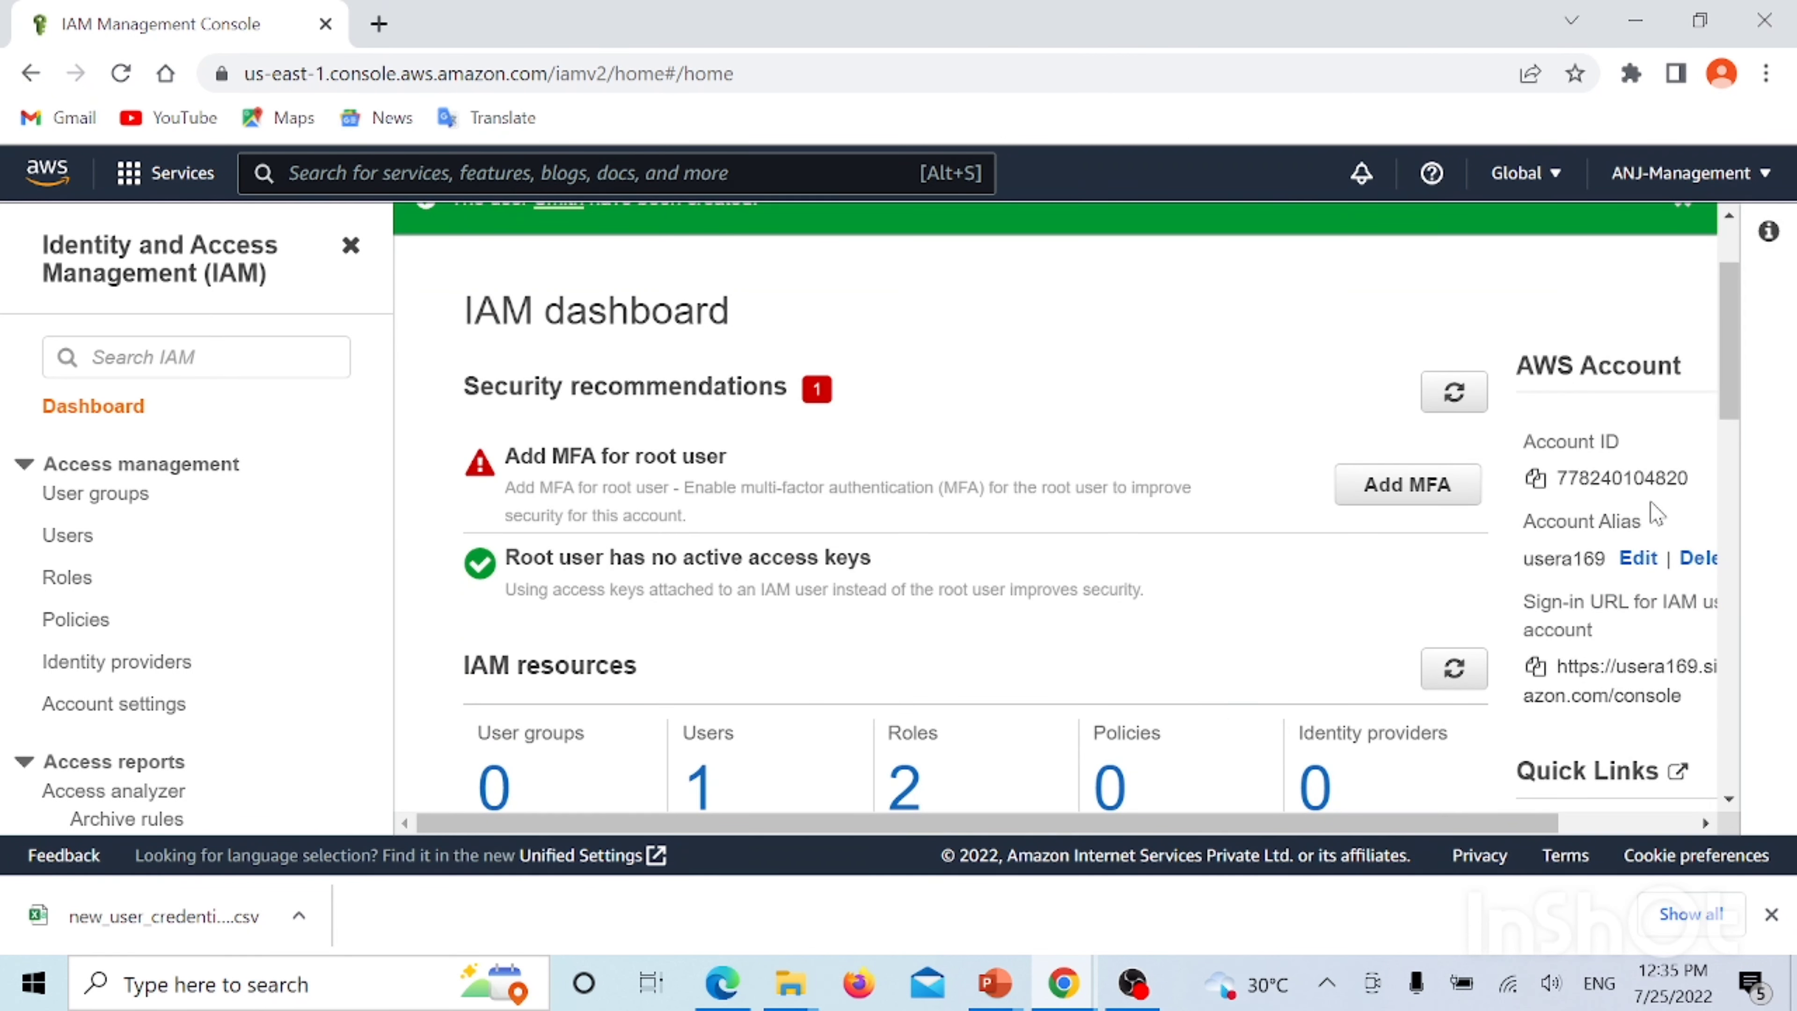
pyautogui.doubleClick(1572, 482)
pyautogui.hotkey('ctrl', 'c')
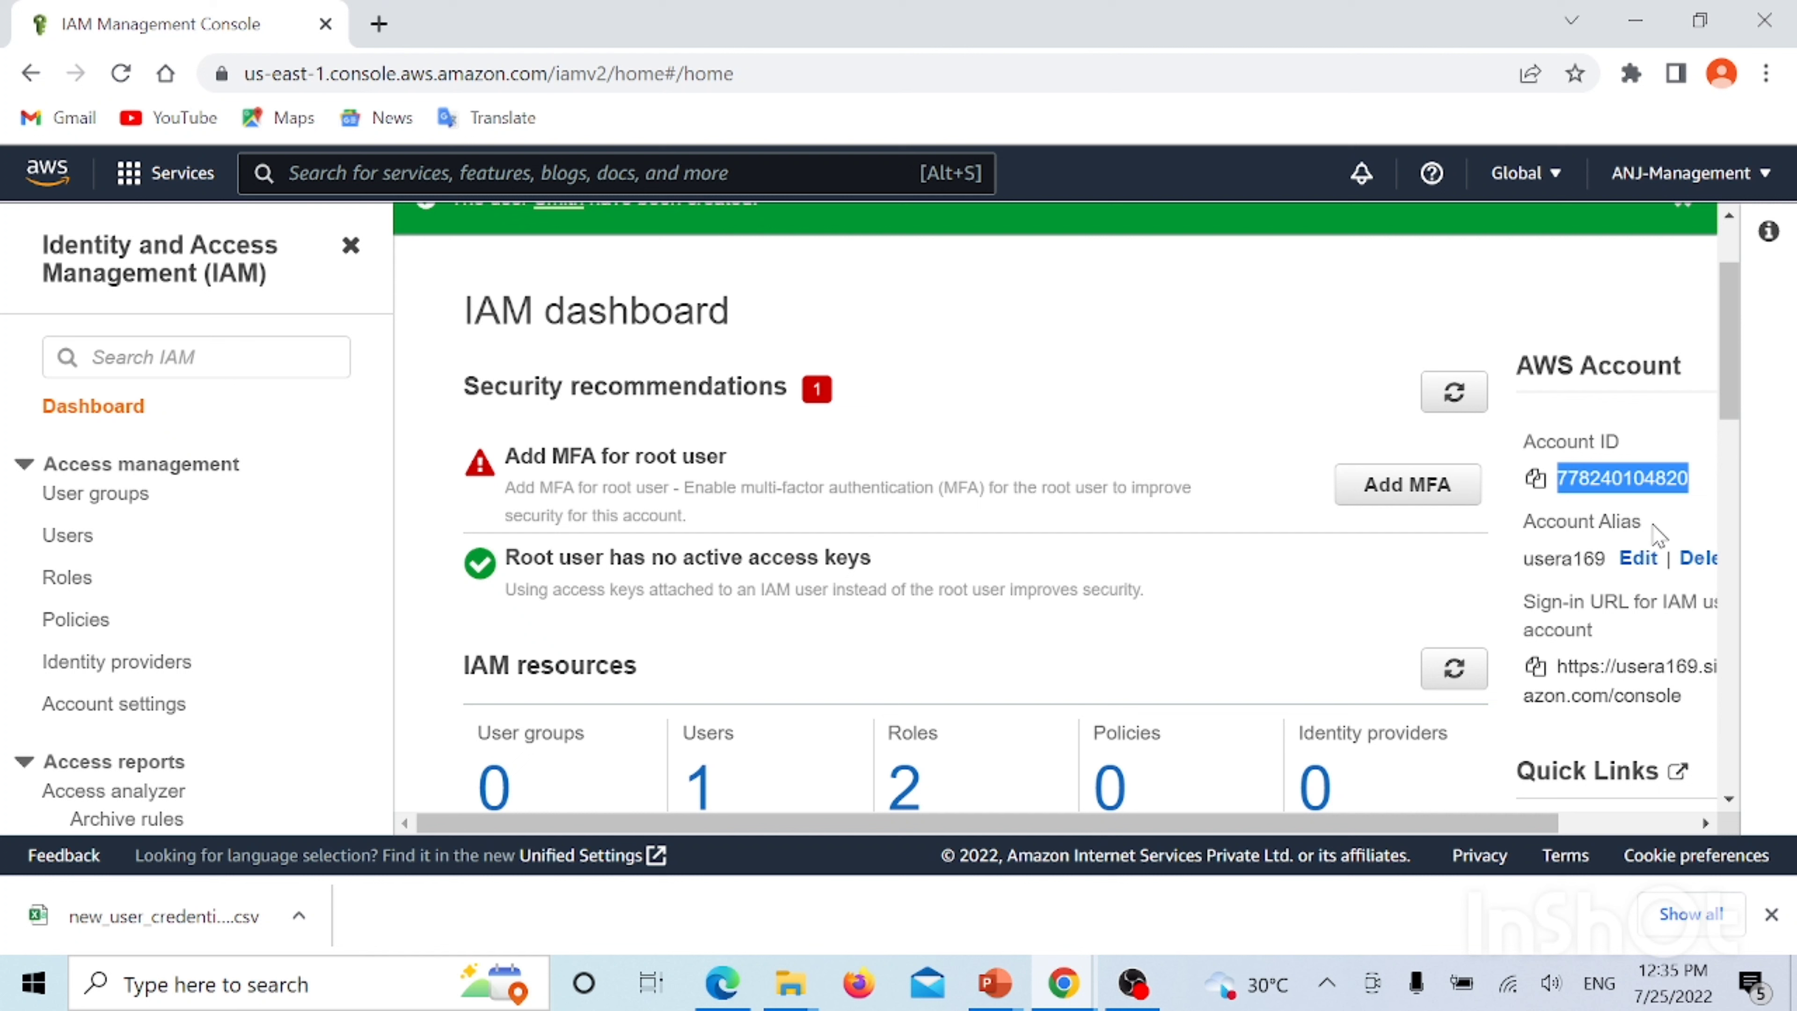
pyautogui.click(1080, 982)
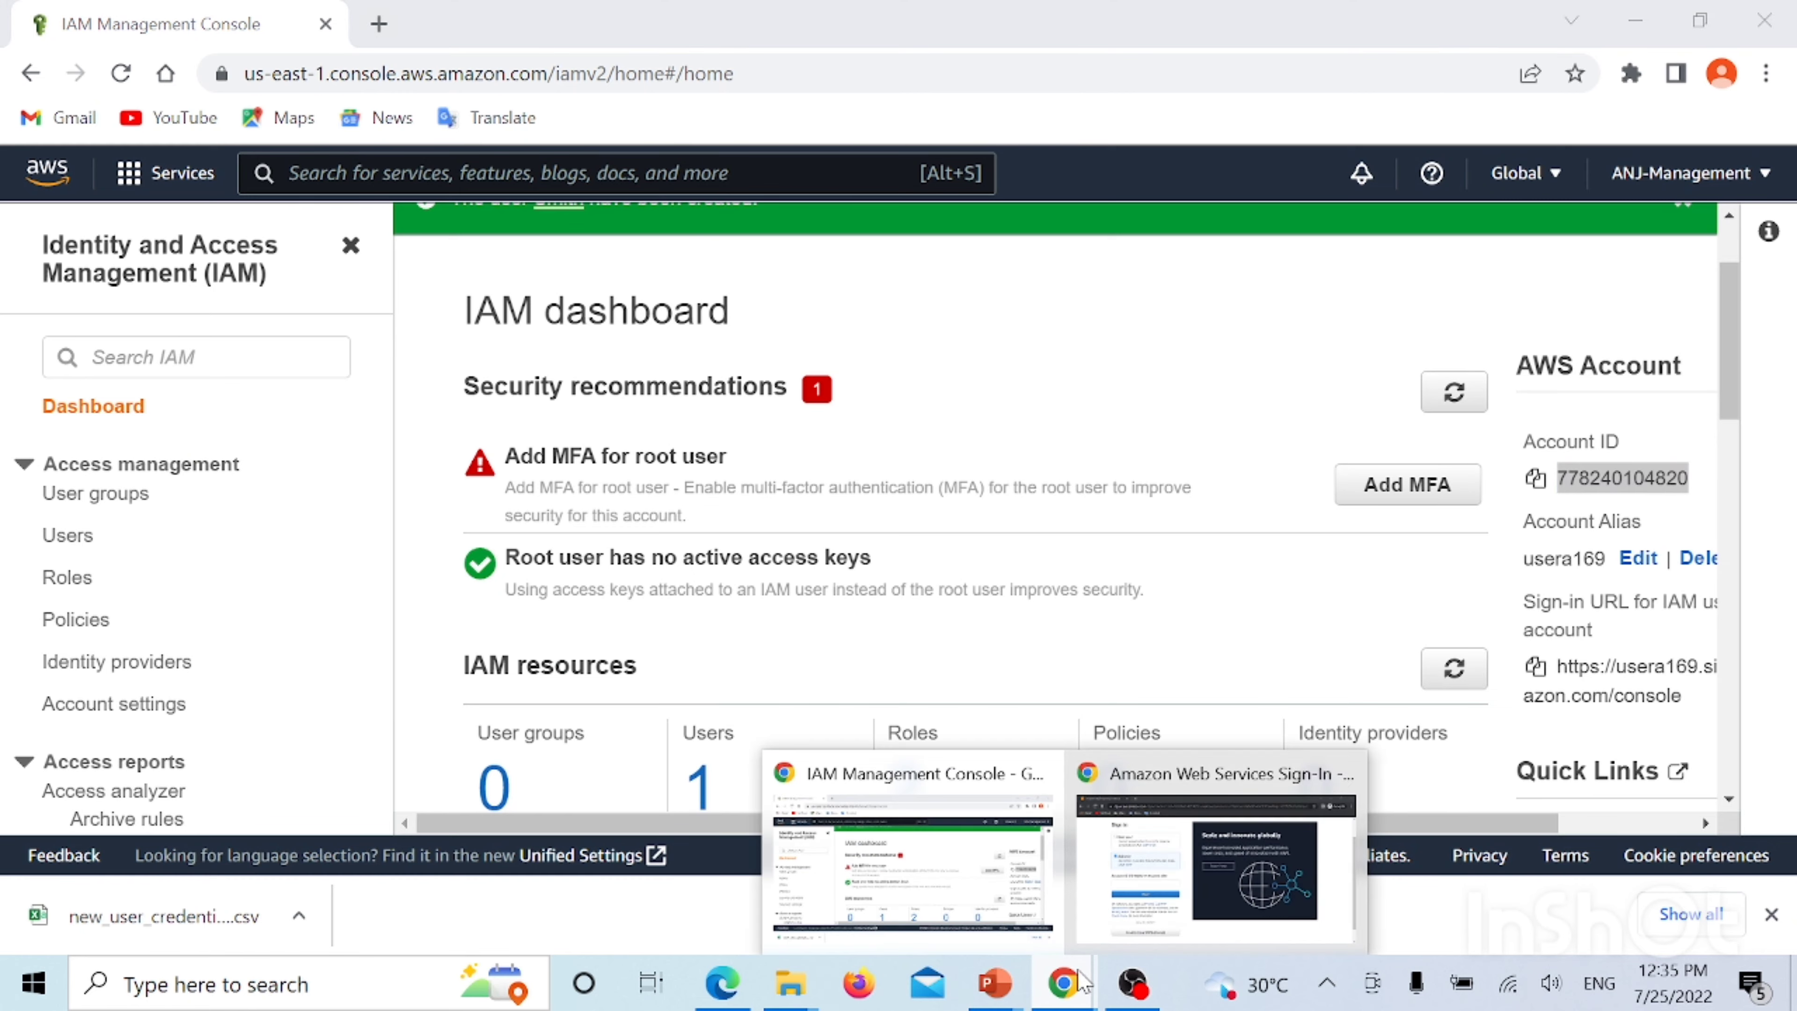
pyautogui.click(1215, 849)
# Paste the copied account ID into the IAM user sign-in form and continue
pyautogui.click(385, 563)
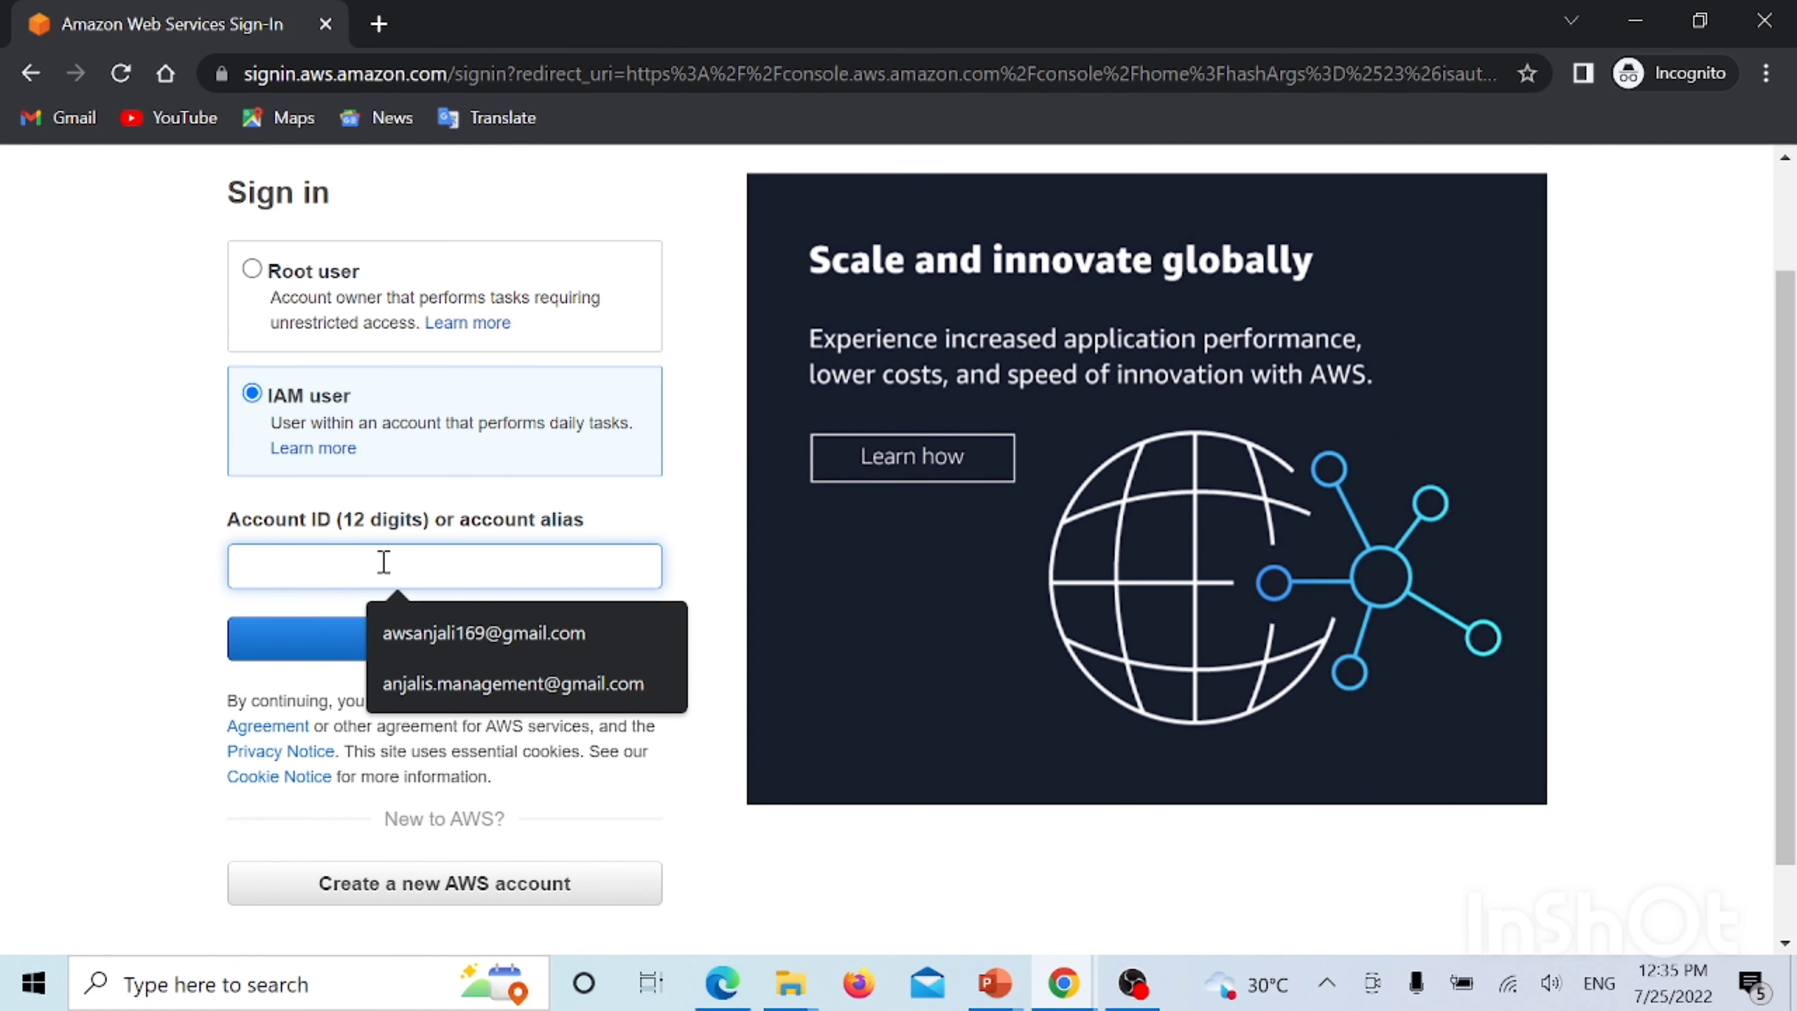
pyautogui.hotkey('ctrl', 'v')
pyautogui.click(369, 648)
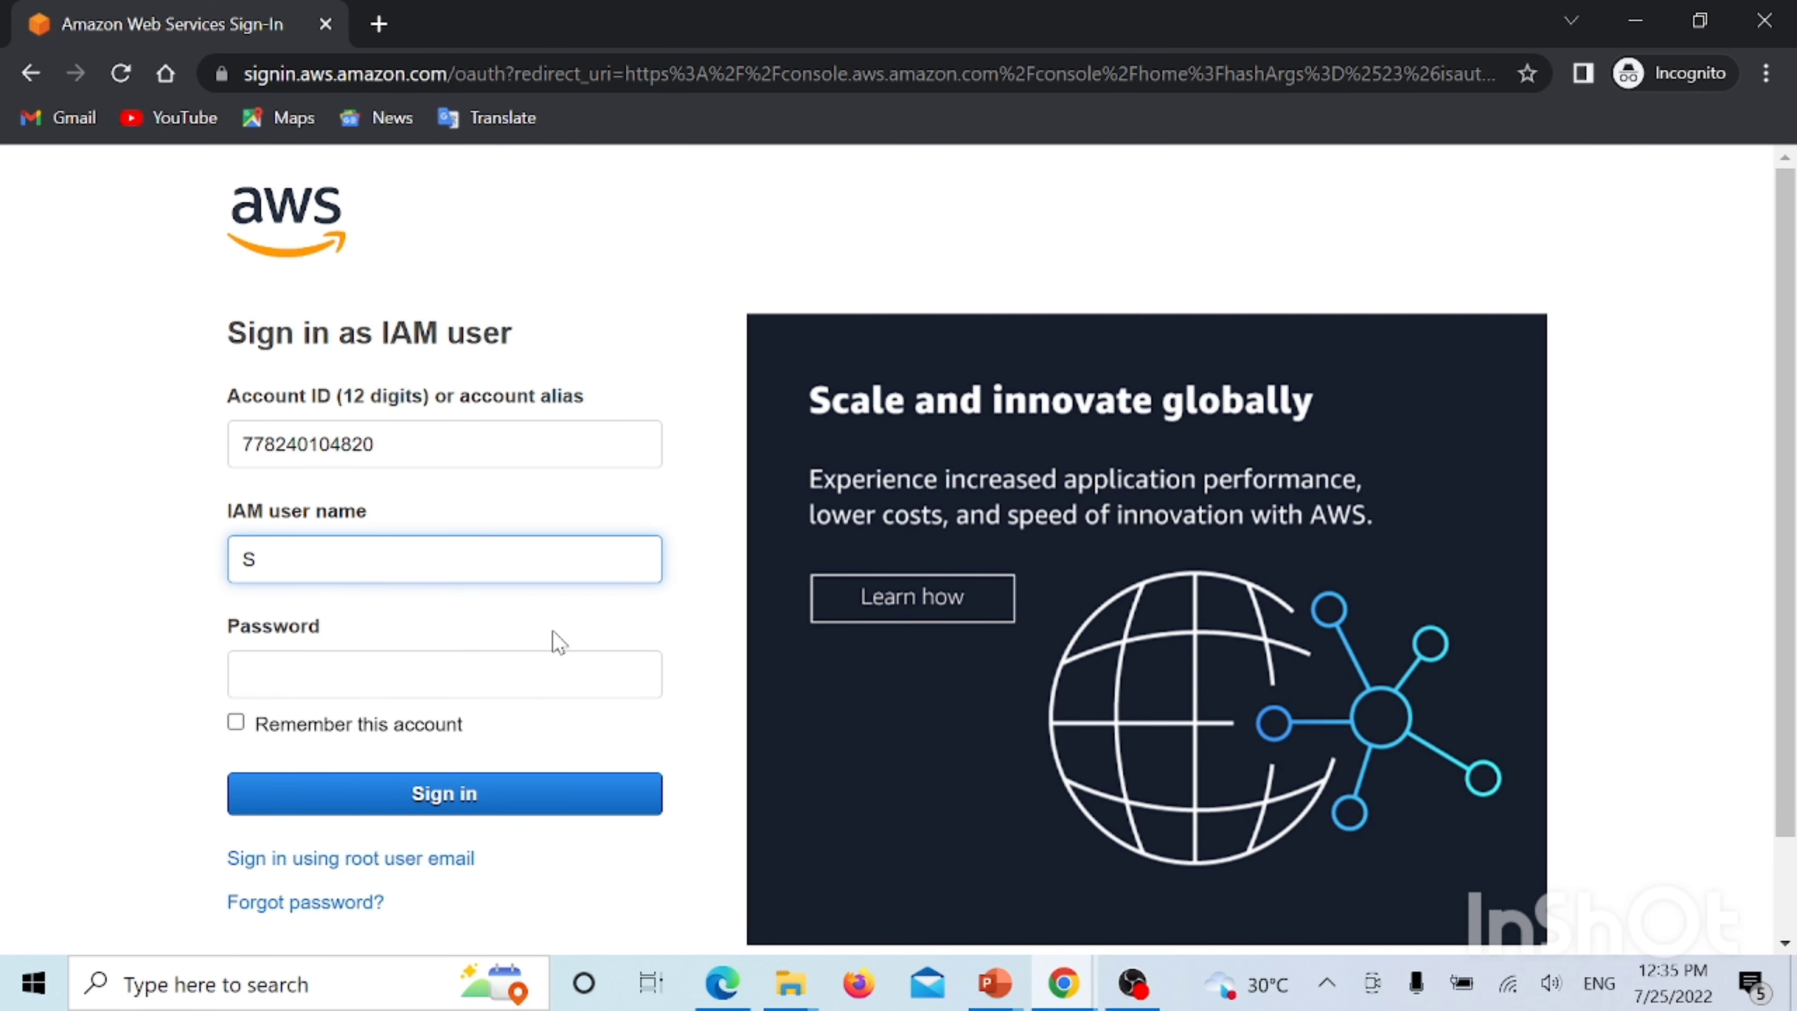
# Sign in with the new IAM user's name and password
pyautogui.write('mith')
pyautogui.click(360, 681)
pyautogui.write('••••••••')
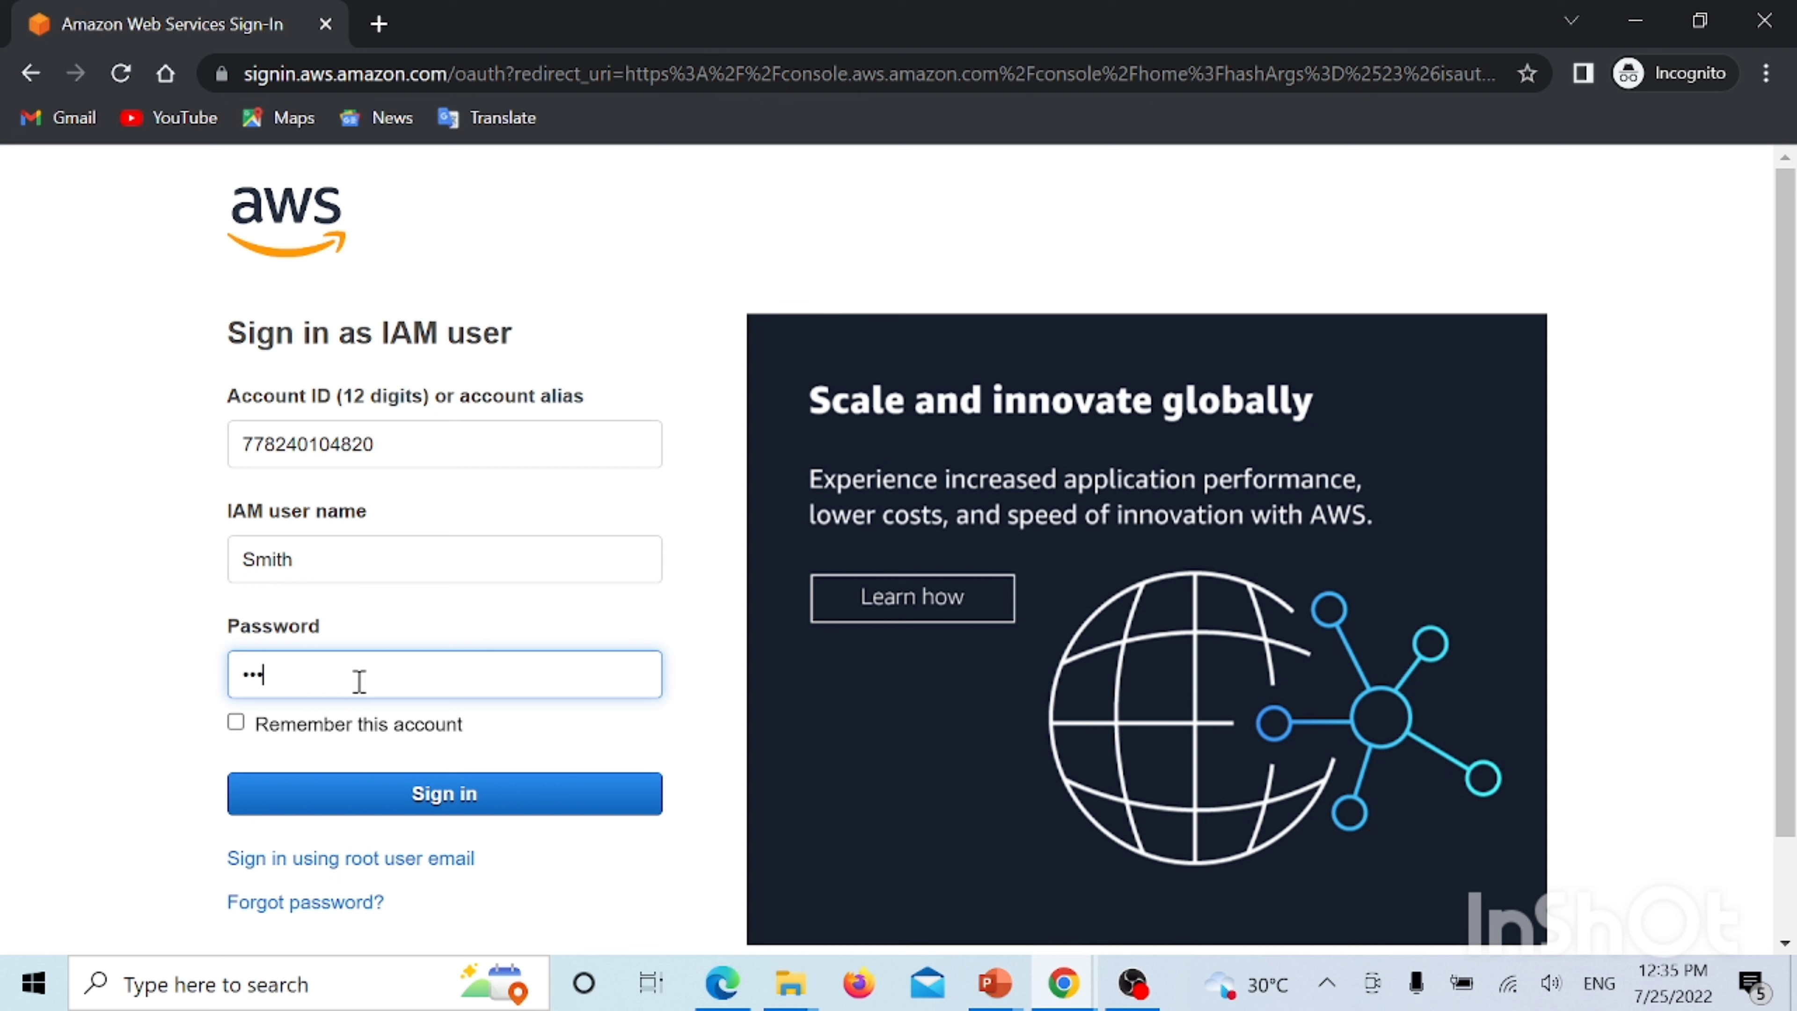
pyautogui.write('••')
pyautogui.click(385, 795)
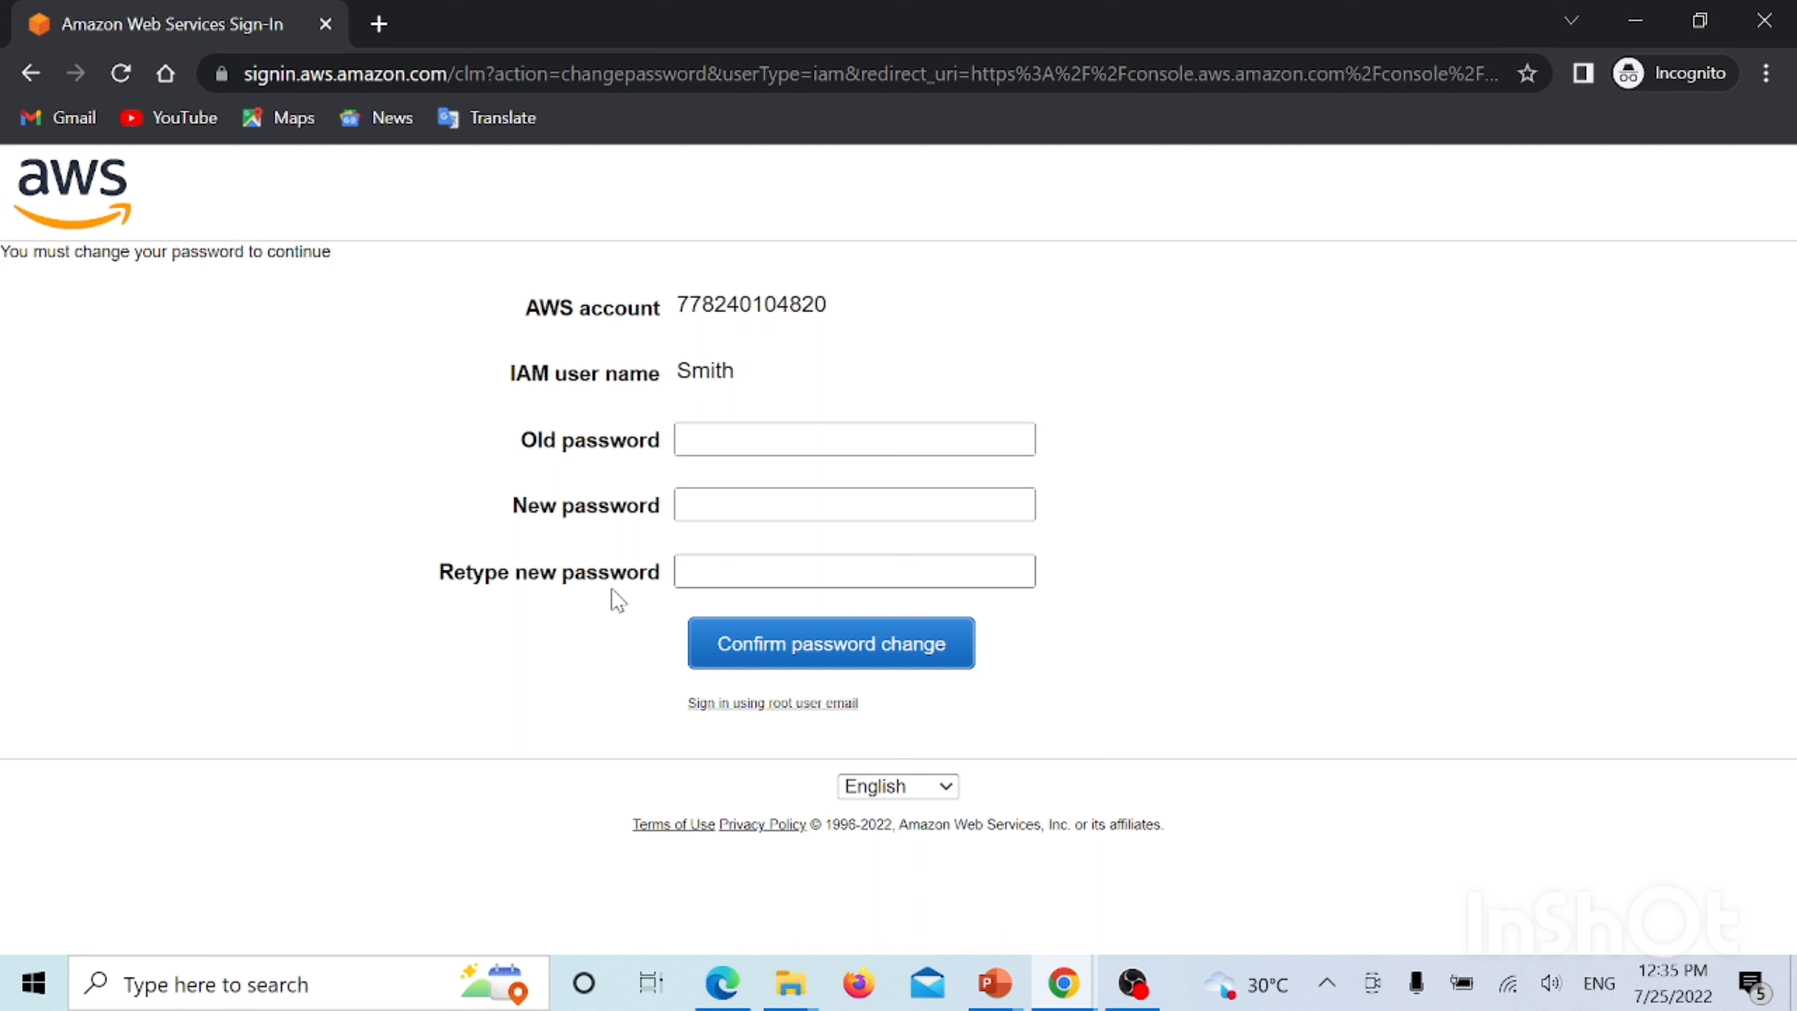
# Enter the current password in the Old password field
pyautogui.click(772, 446)
pyautogui.write('•••••')
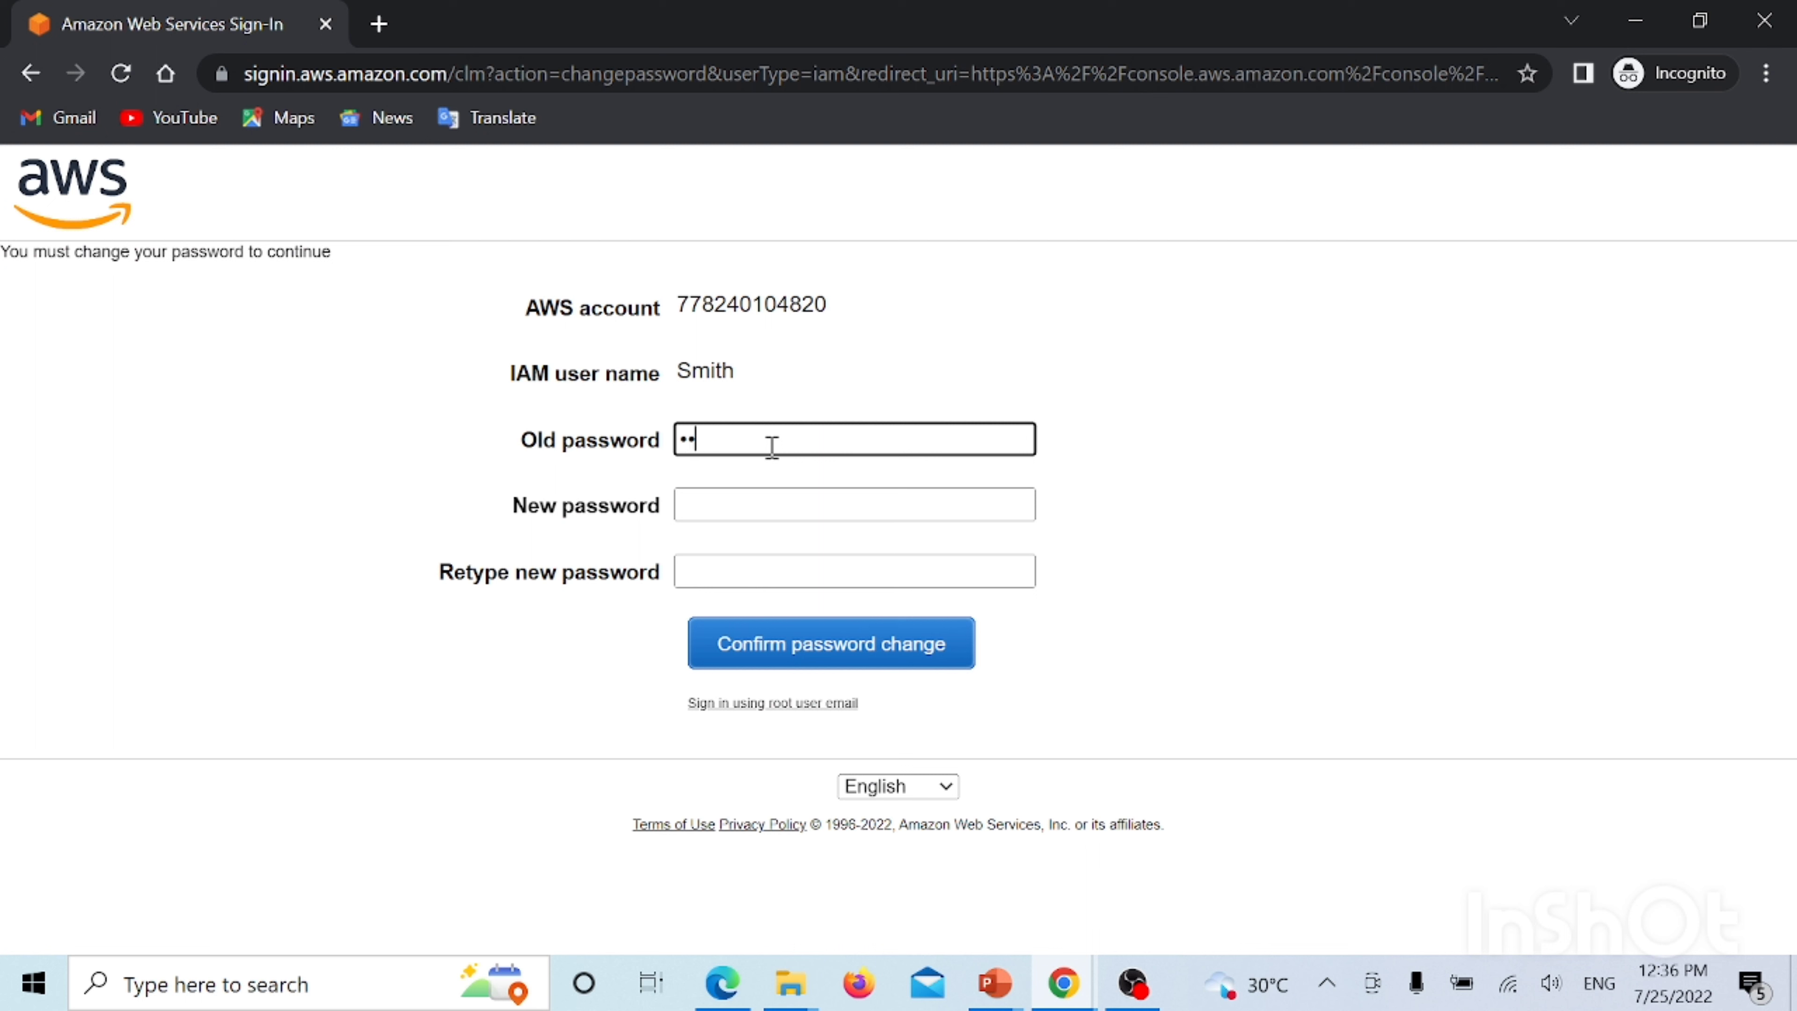
pyautogui.write('•••')
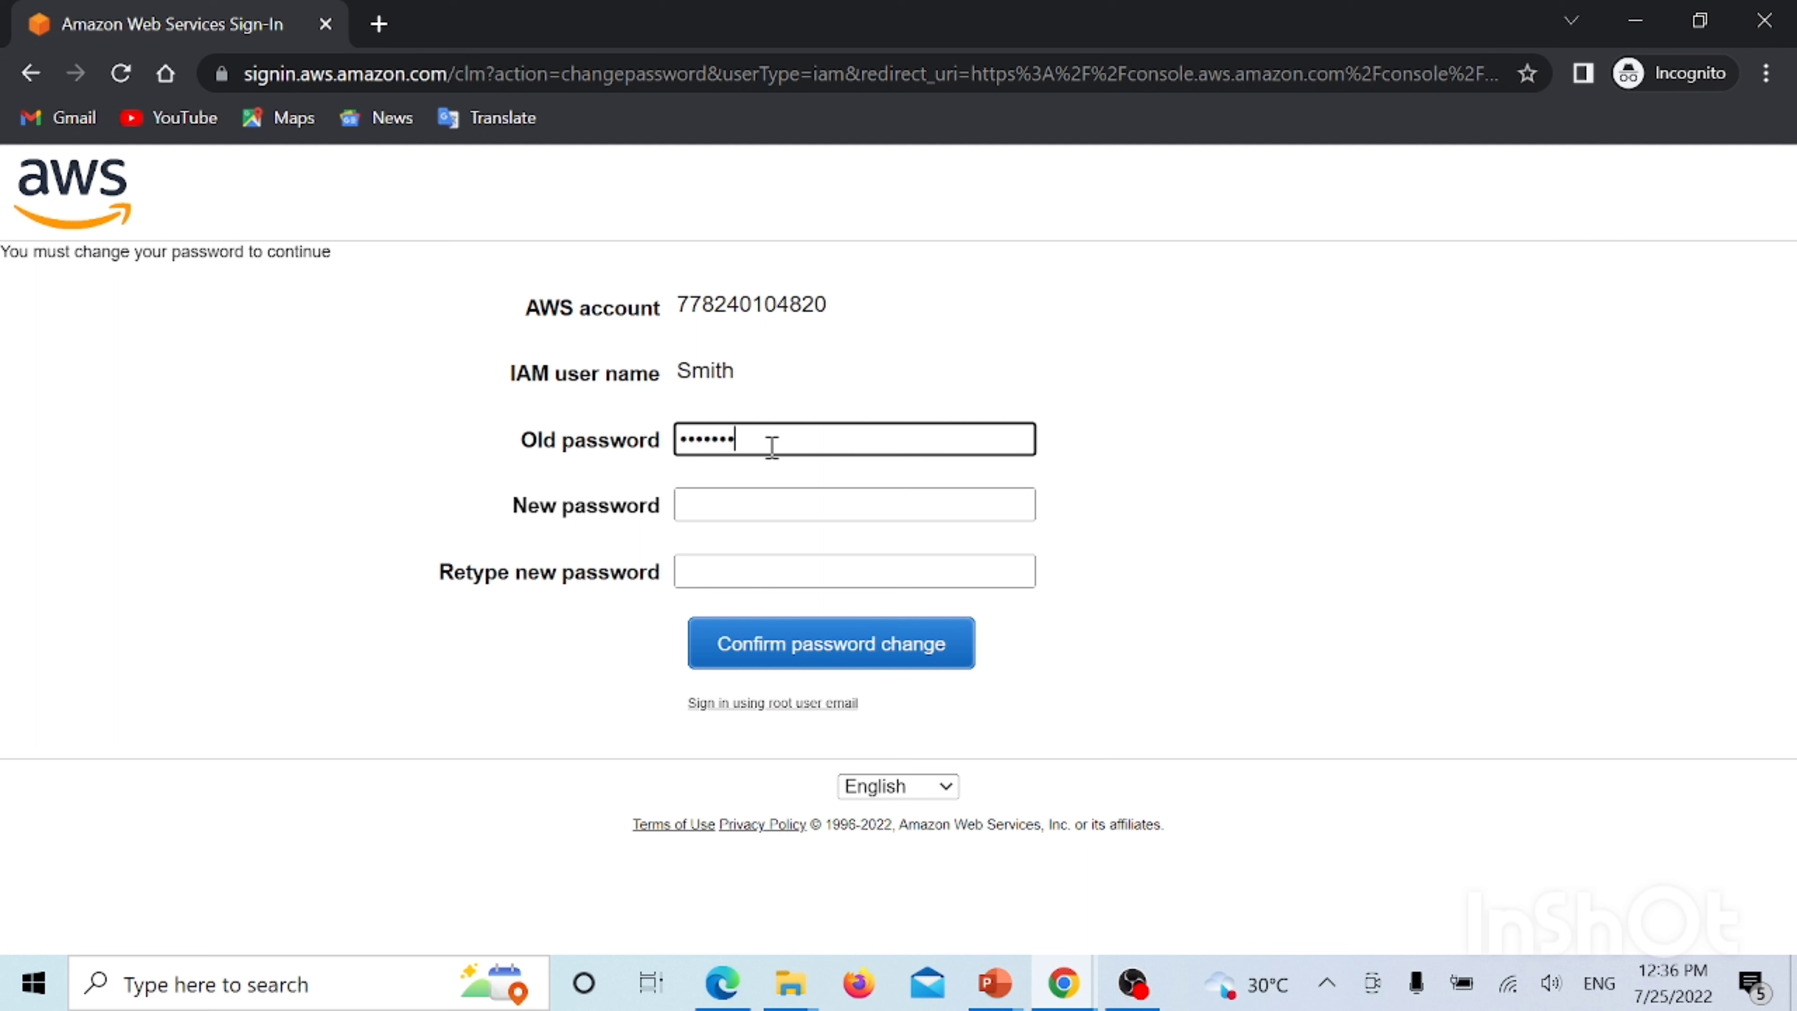
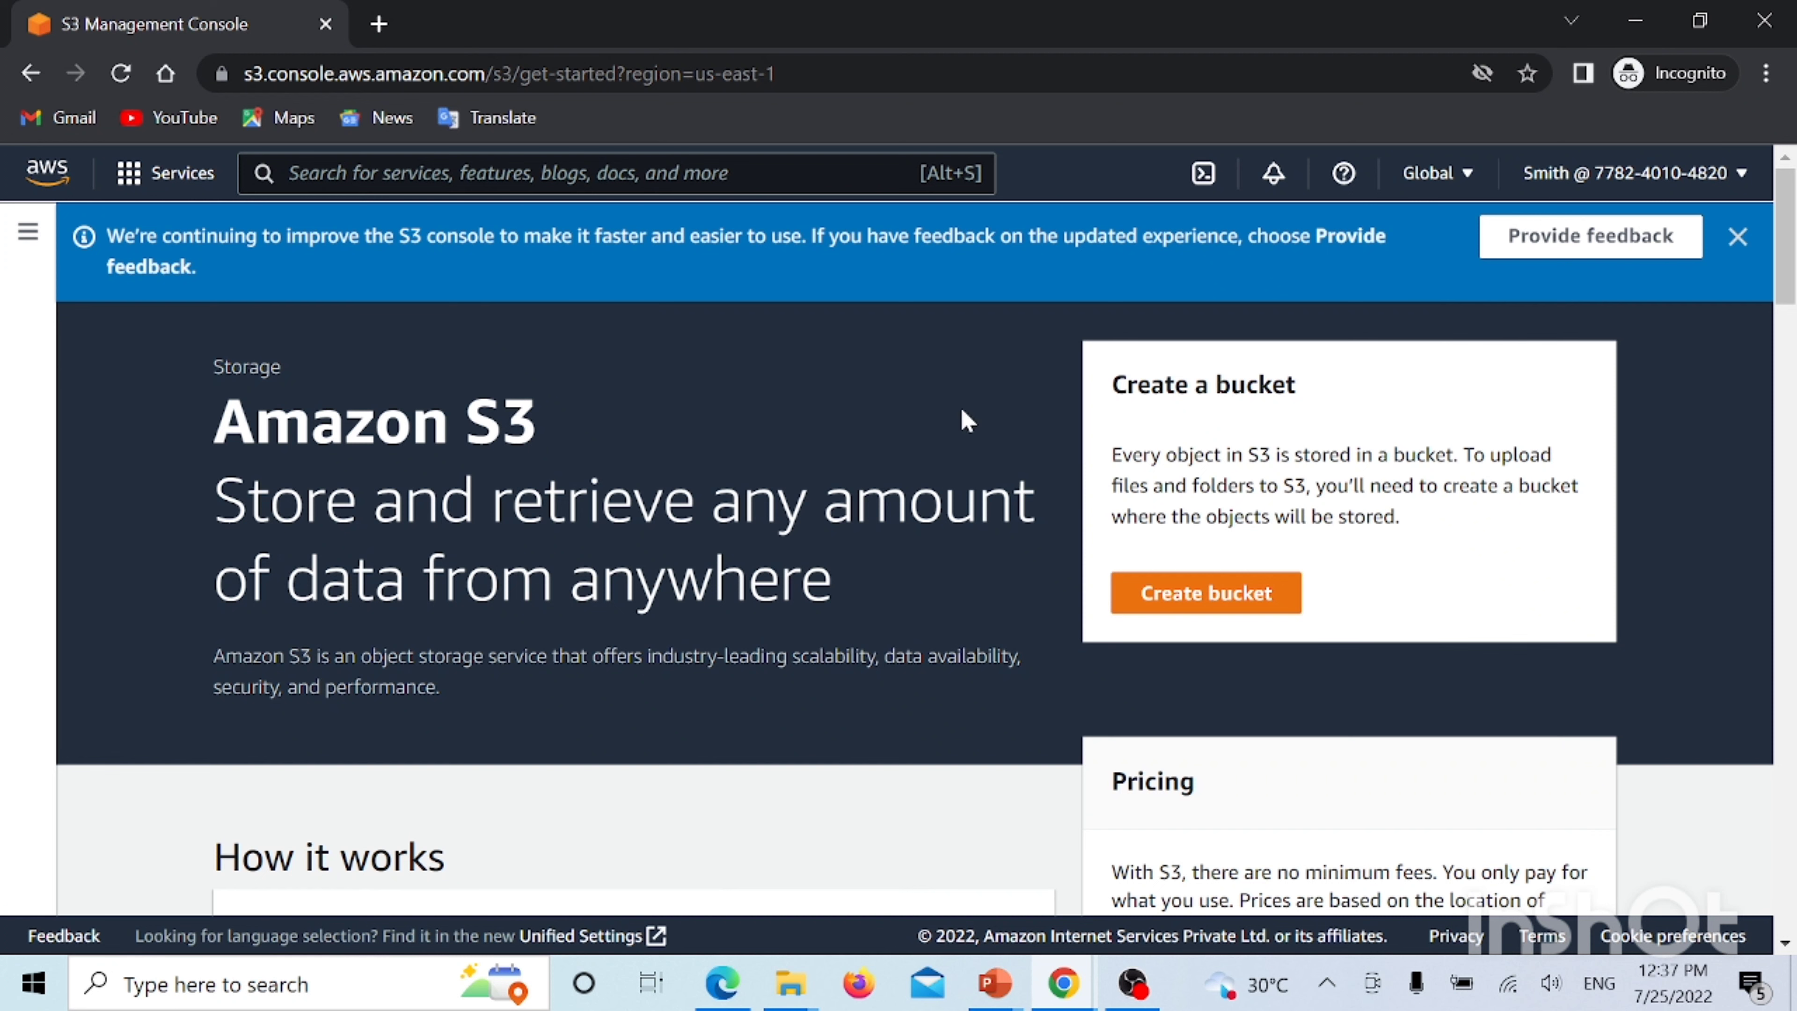
# Scroll through the Amazon S3 get-started page as the IAM user
pyautogui.scroll(-5, 705, 494)
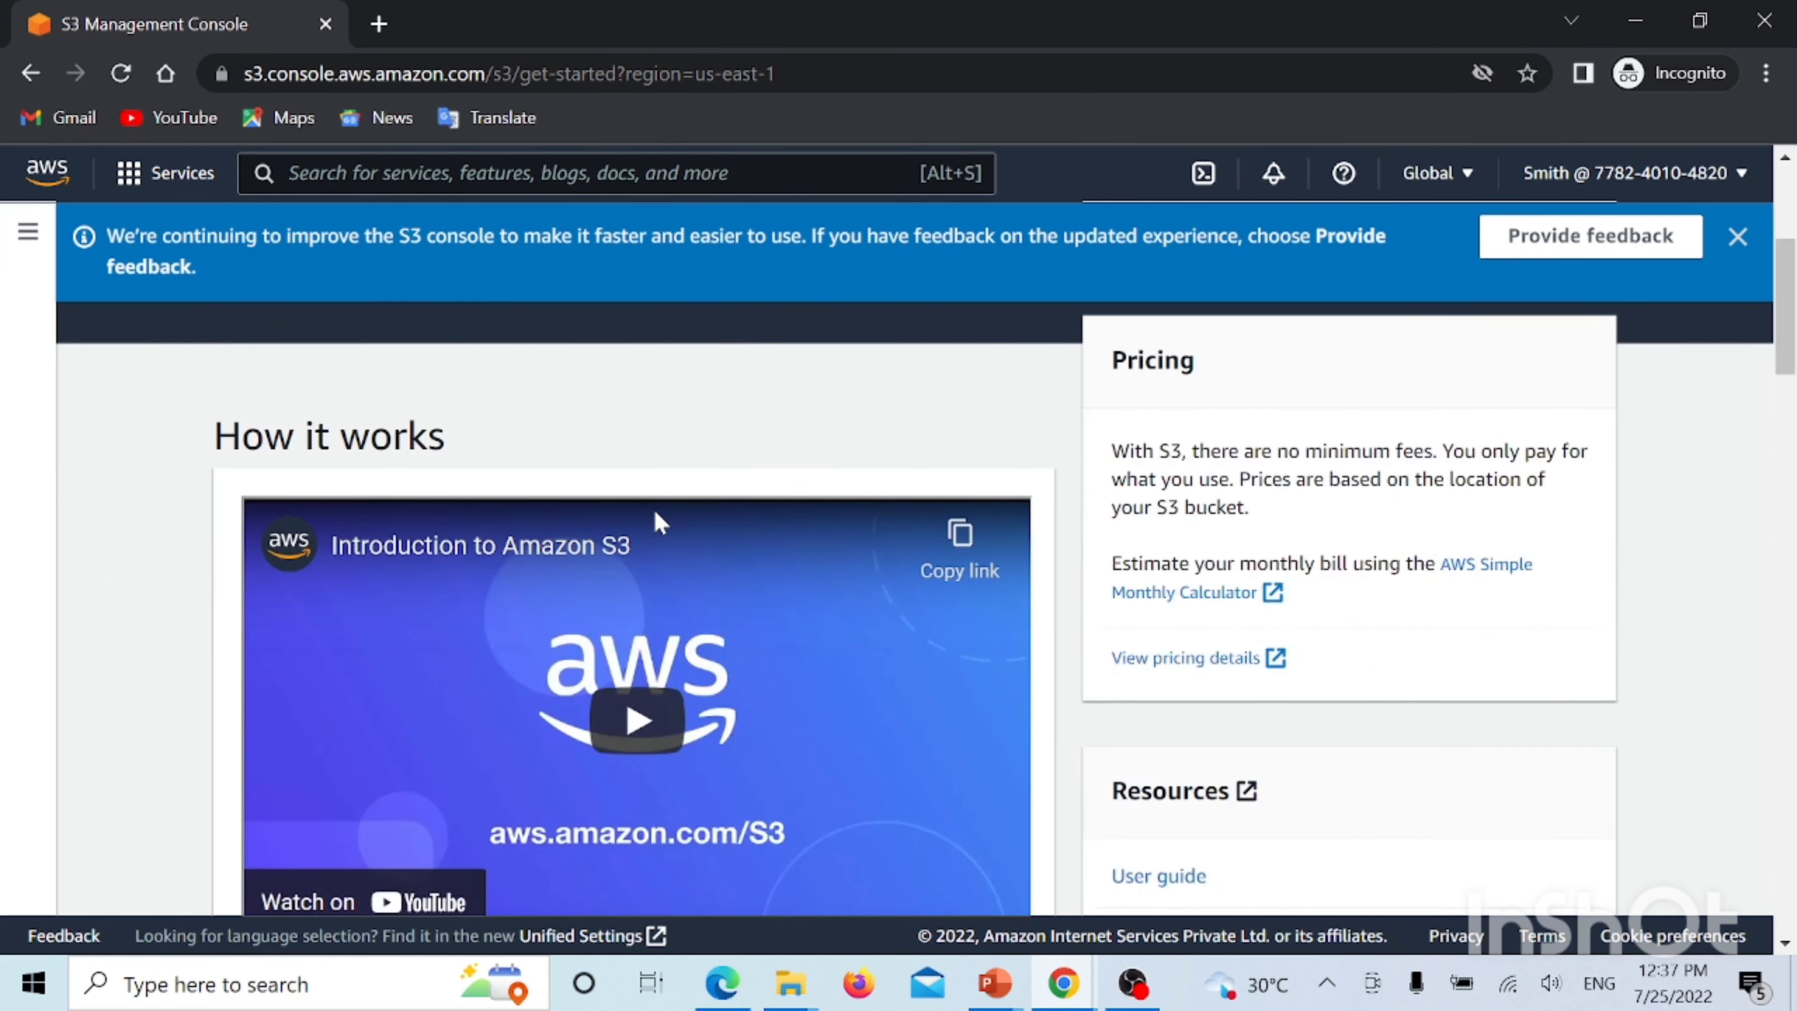
pyautogui.scroll(5, 658, 522)
# Try creating bucket 'areaddtygfyhgkujhkljlkjklhjghj'; it fails because s3:CreateBucket permission is missing
pyautogui.click(1209, 610)
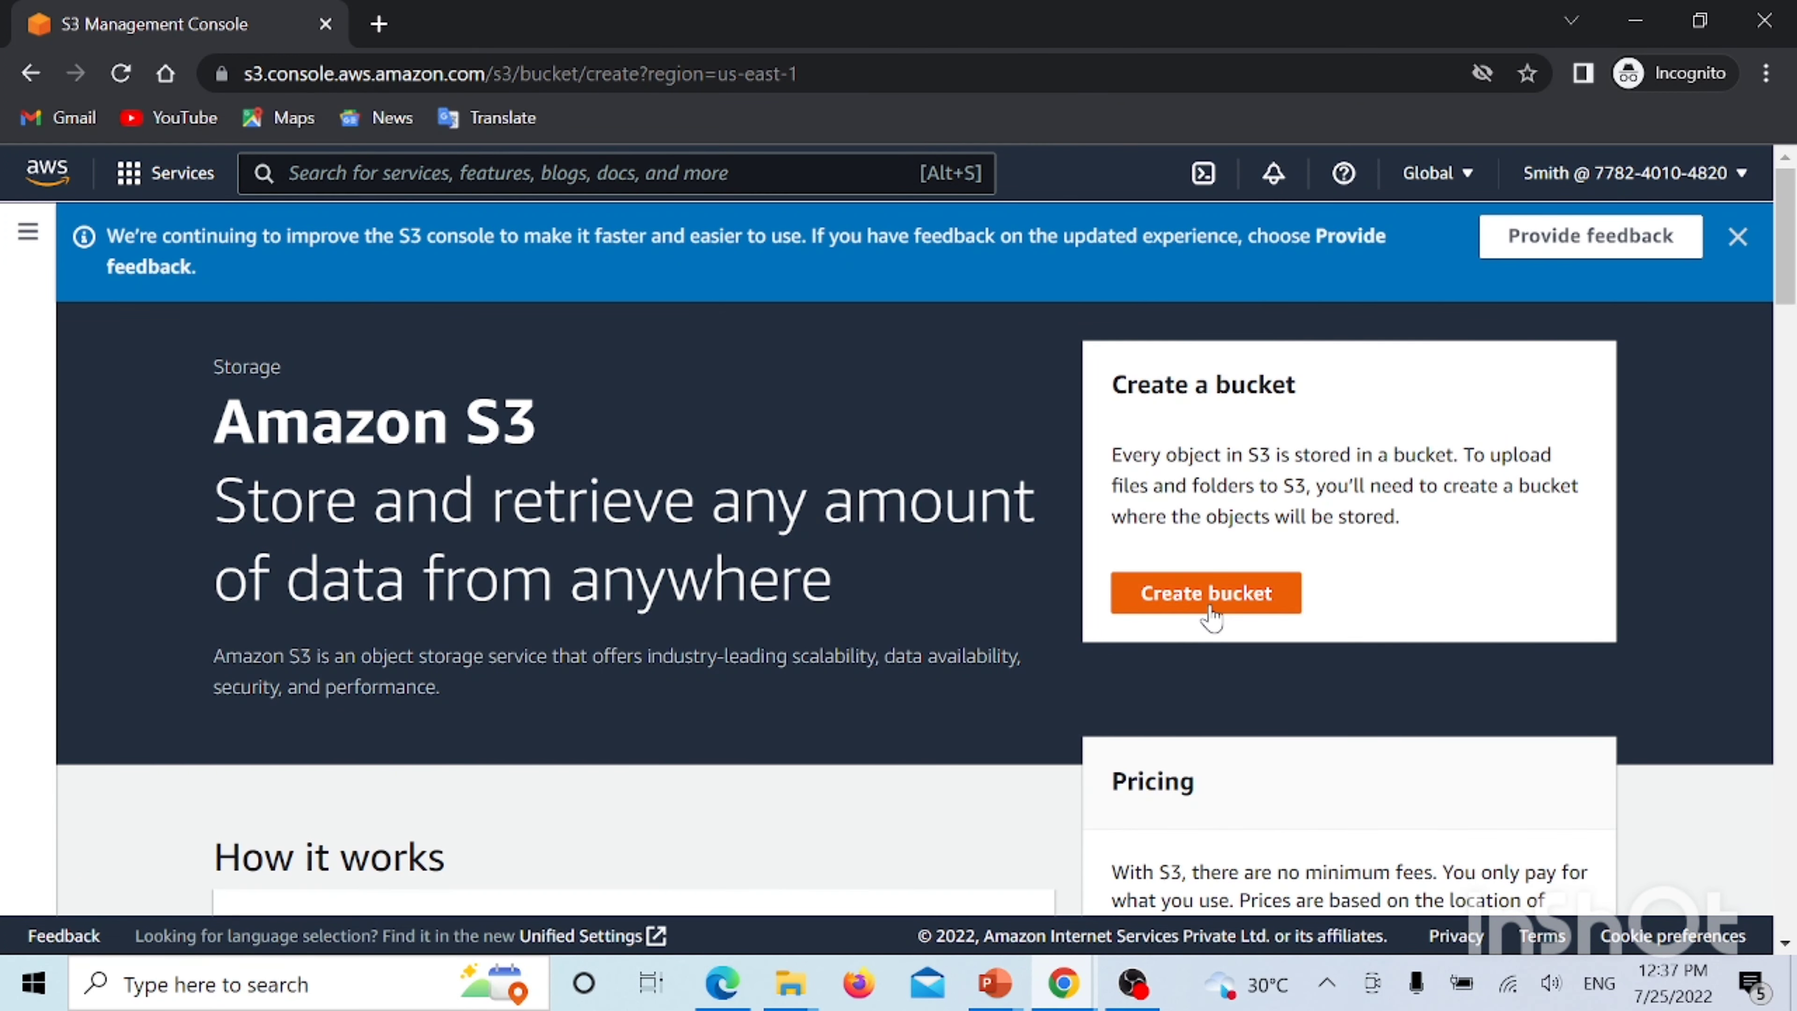
pyautogui.click(192, 674)
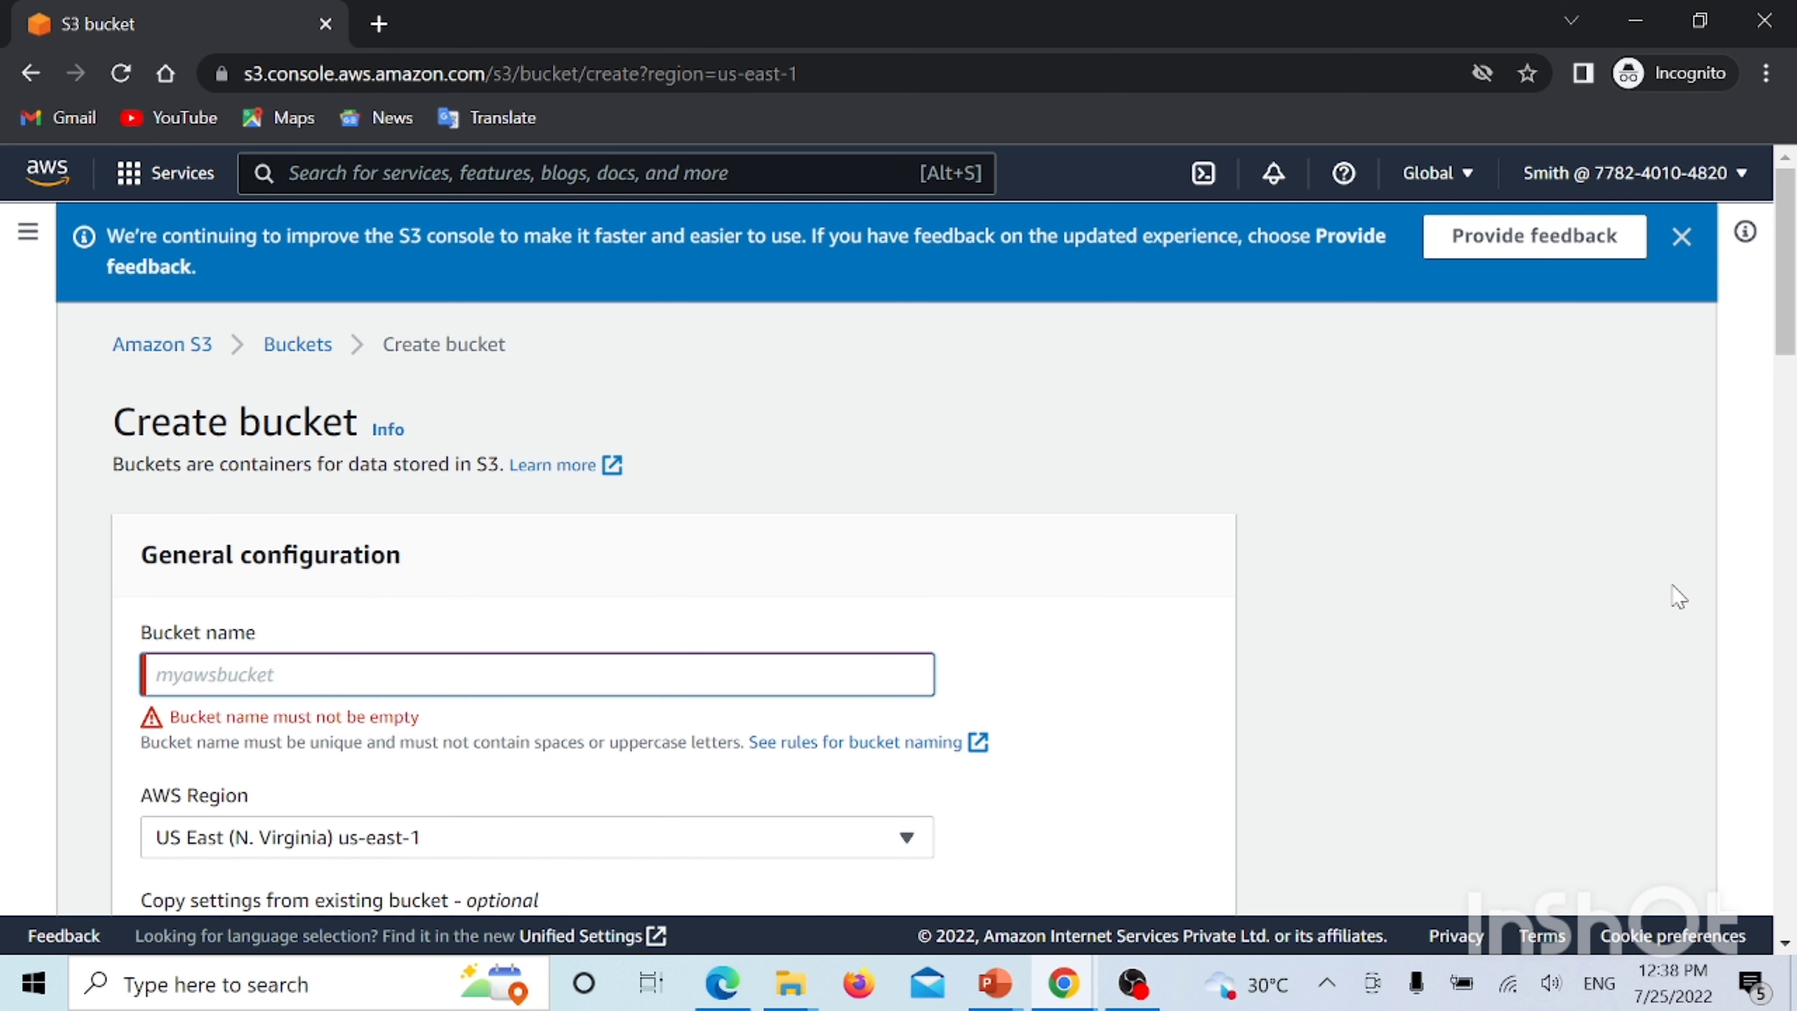
pyautogui.write('area')
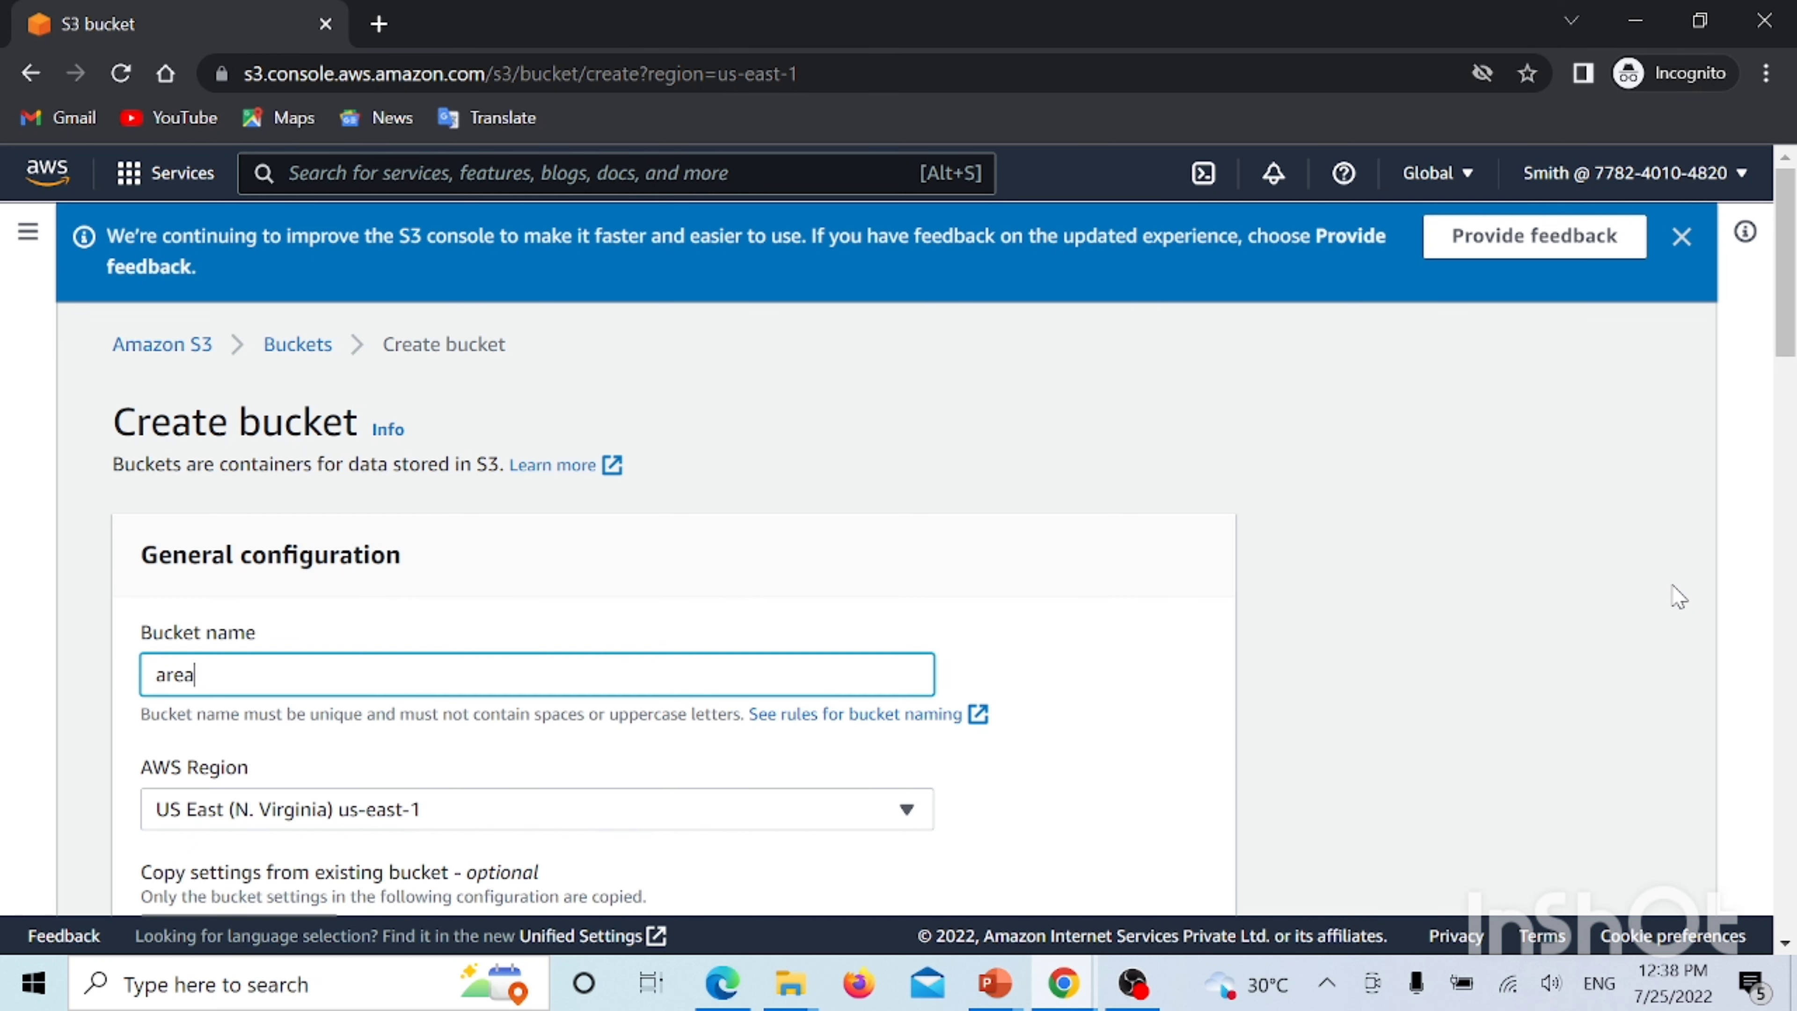
pyautogui.write('ddtygfyhgkujhkljlkjklhjghj')
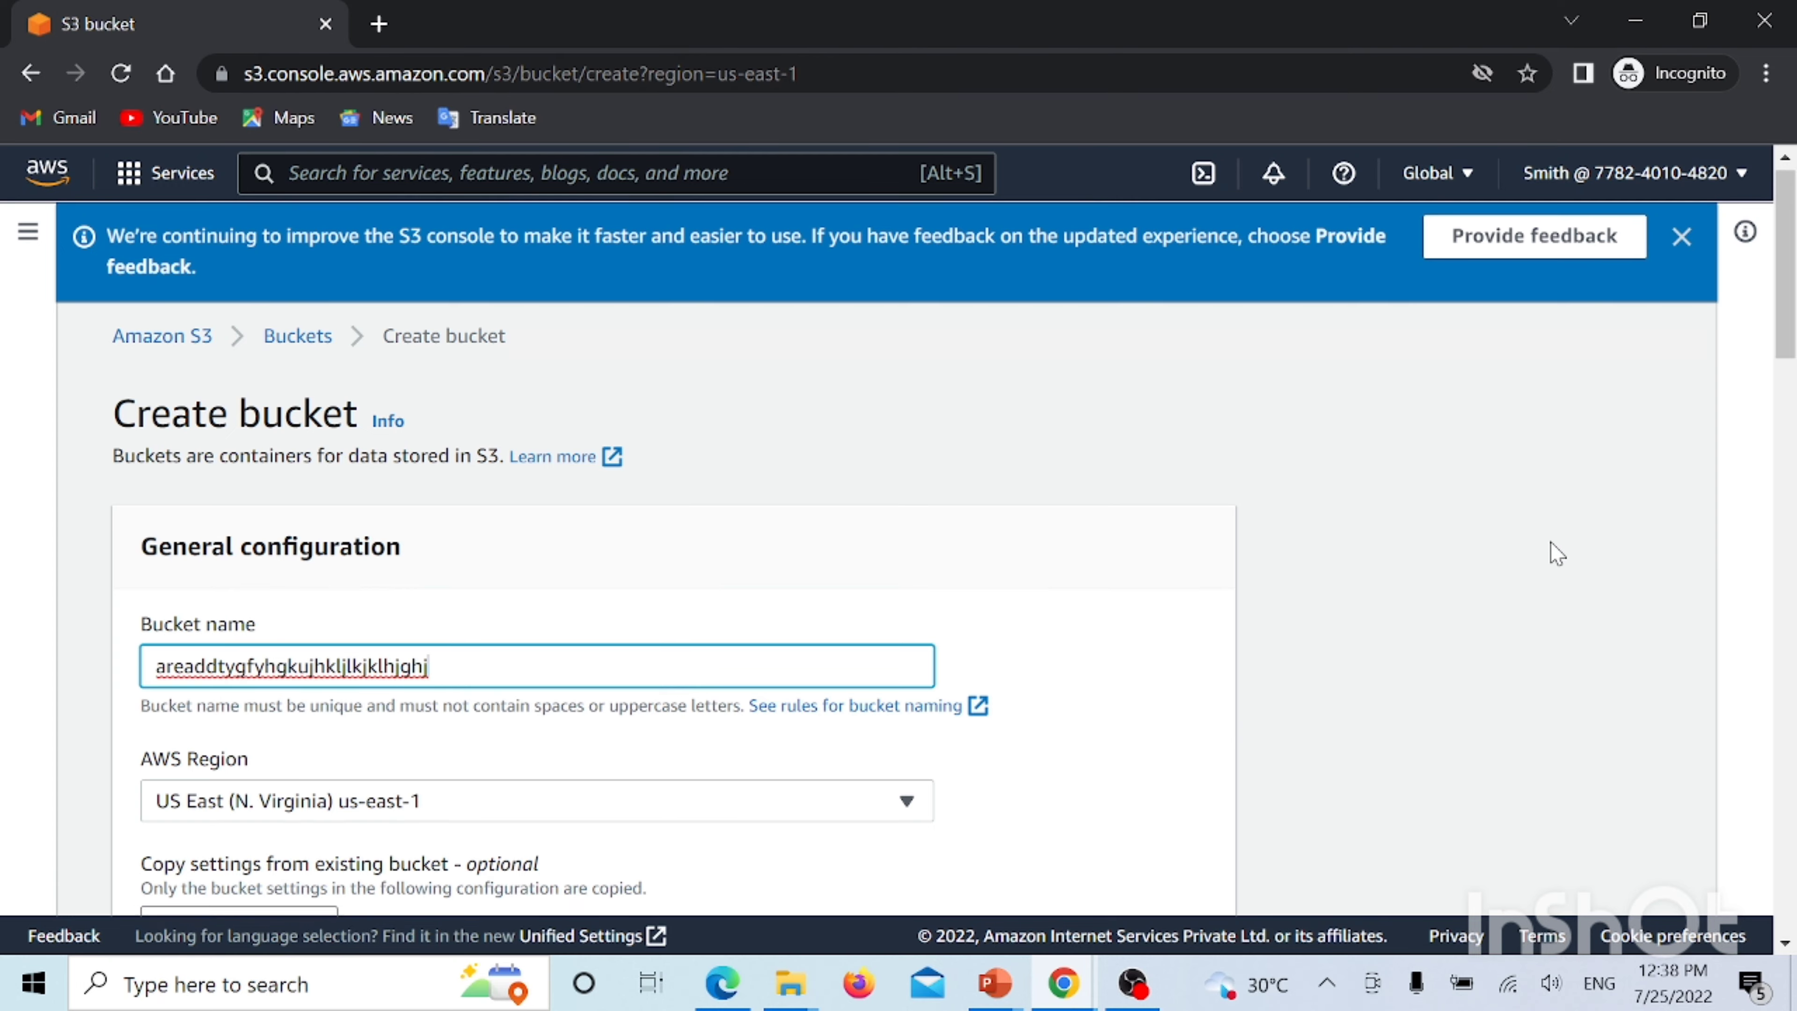
pyautogui.scroll(-5, 1553, 554)
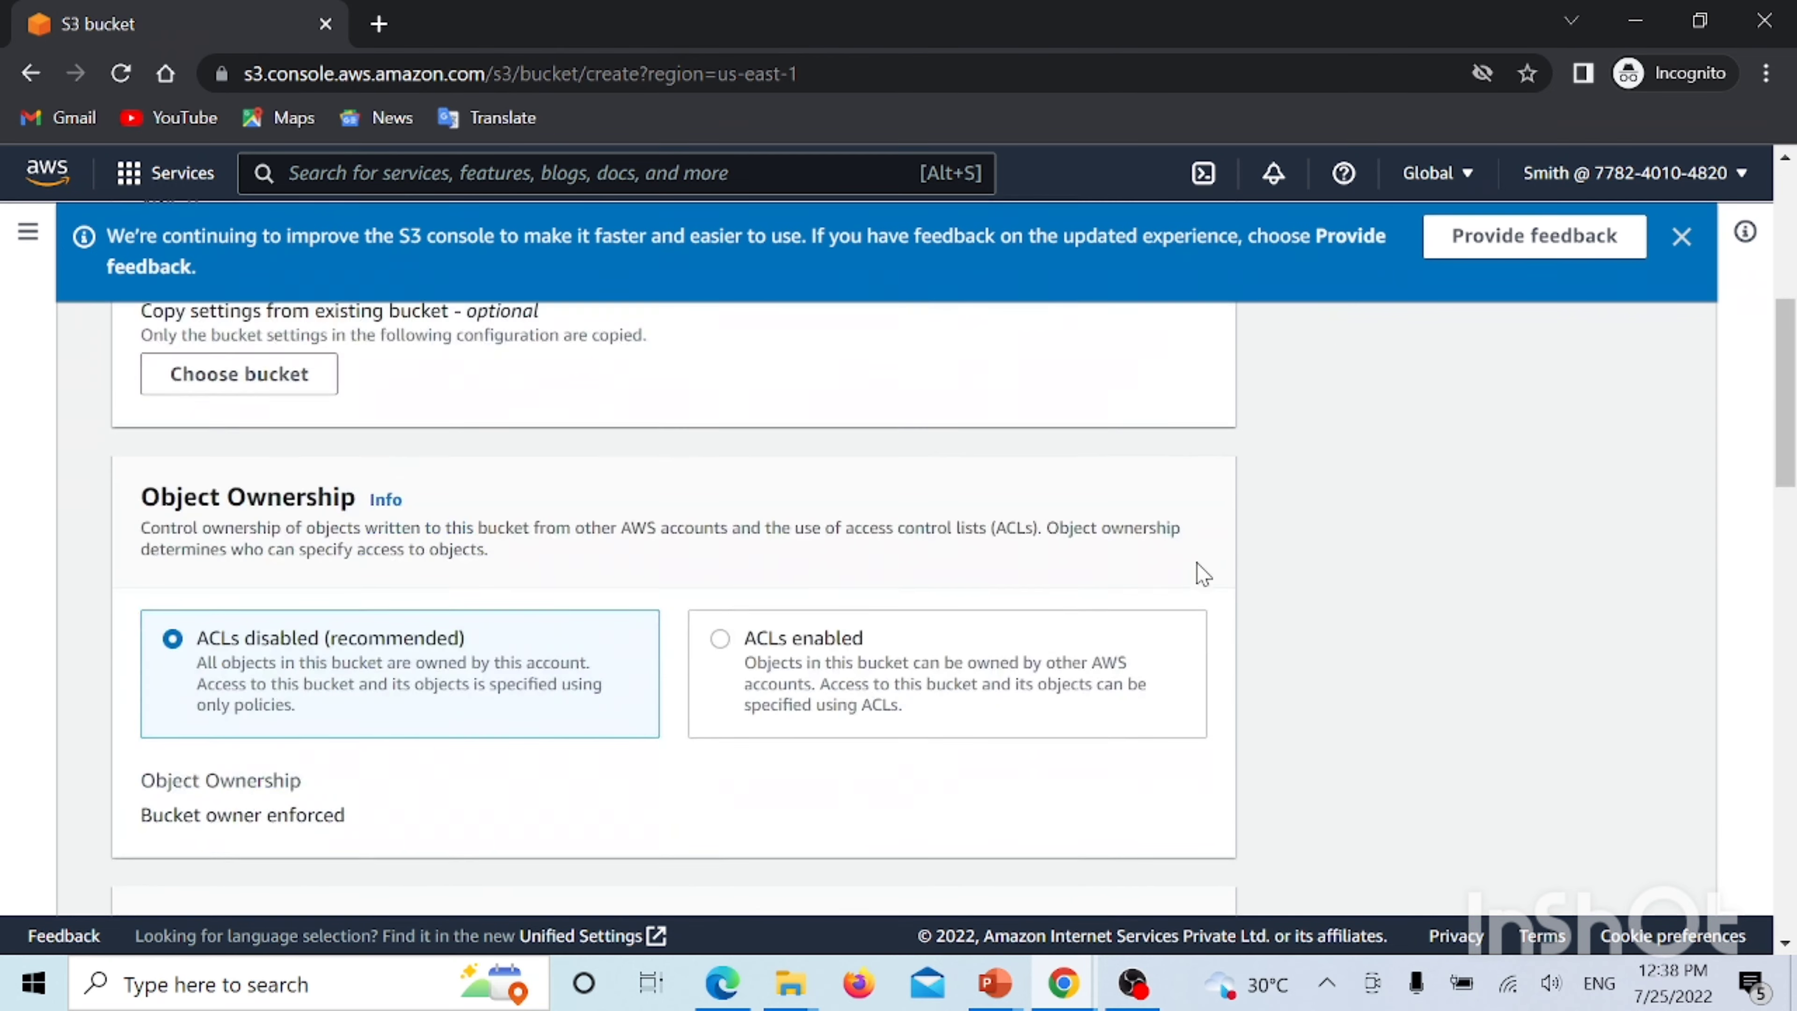
pyautogui.scroll(-3, 500, 478)
pyautogui.scroll(-10, 500, 478)
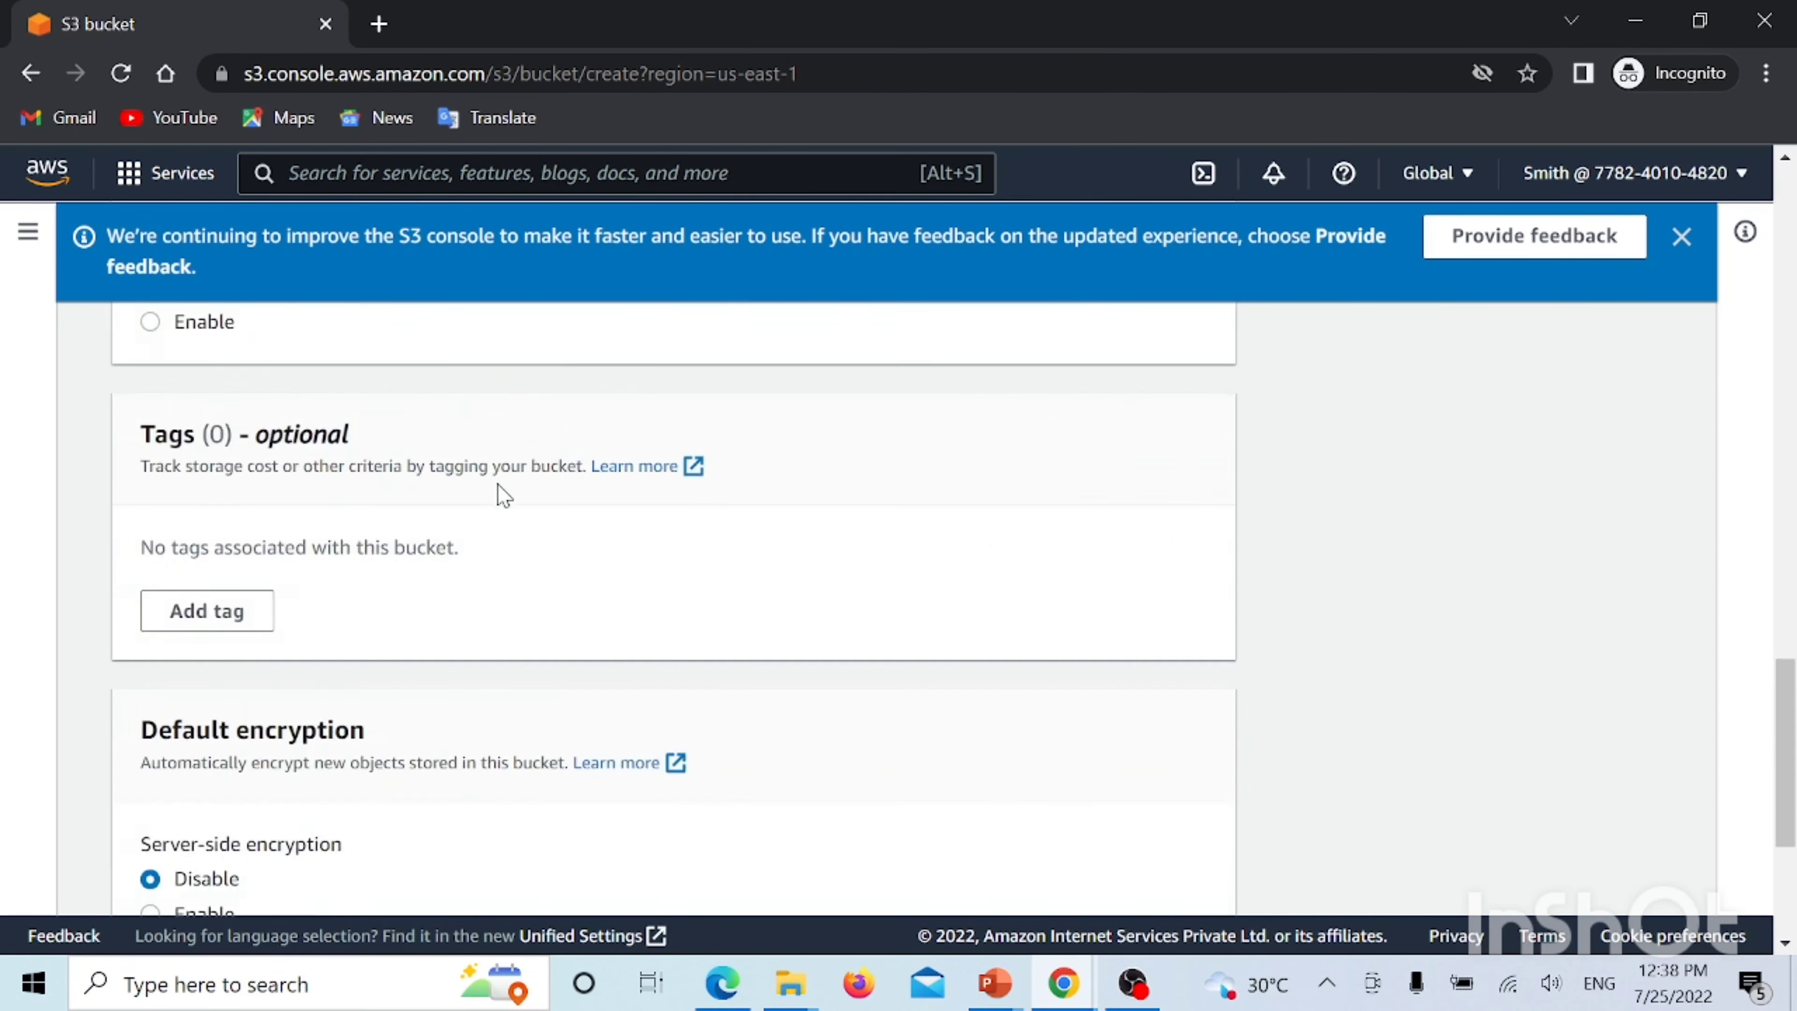
pyautogui.click(1140, 868)
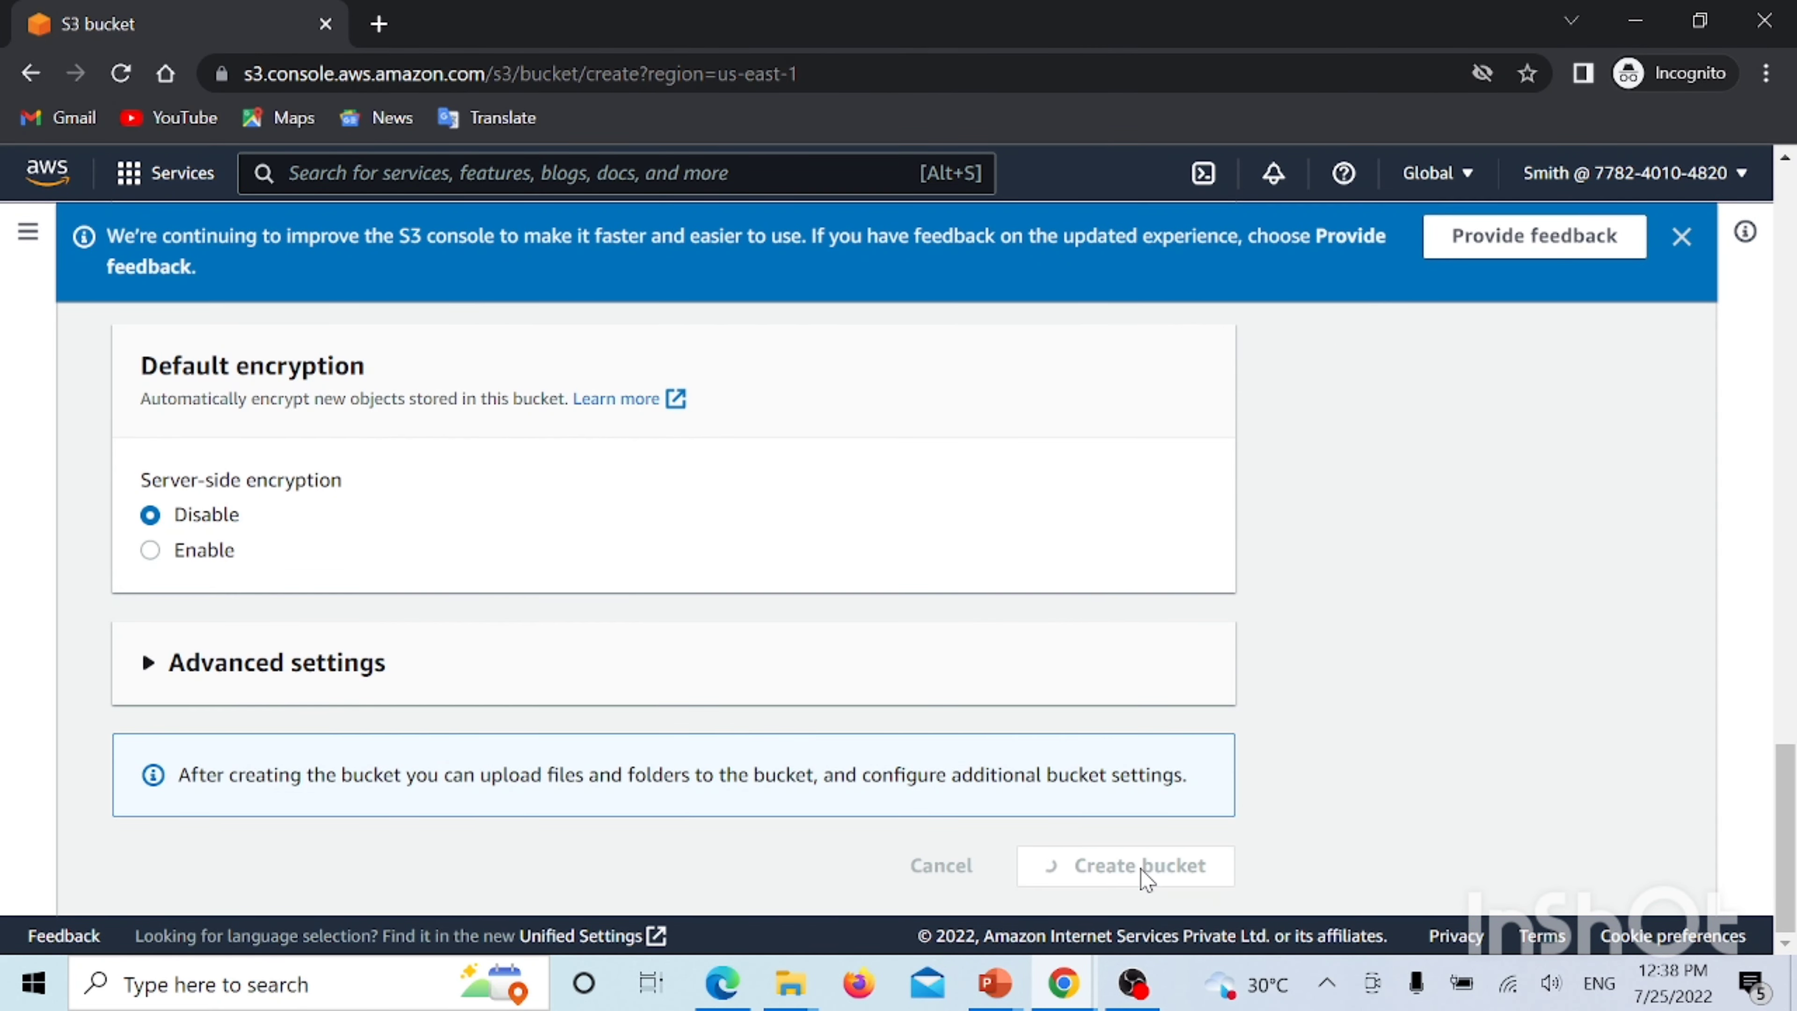
pyautogui.scroll(-3, 720, 805)
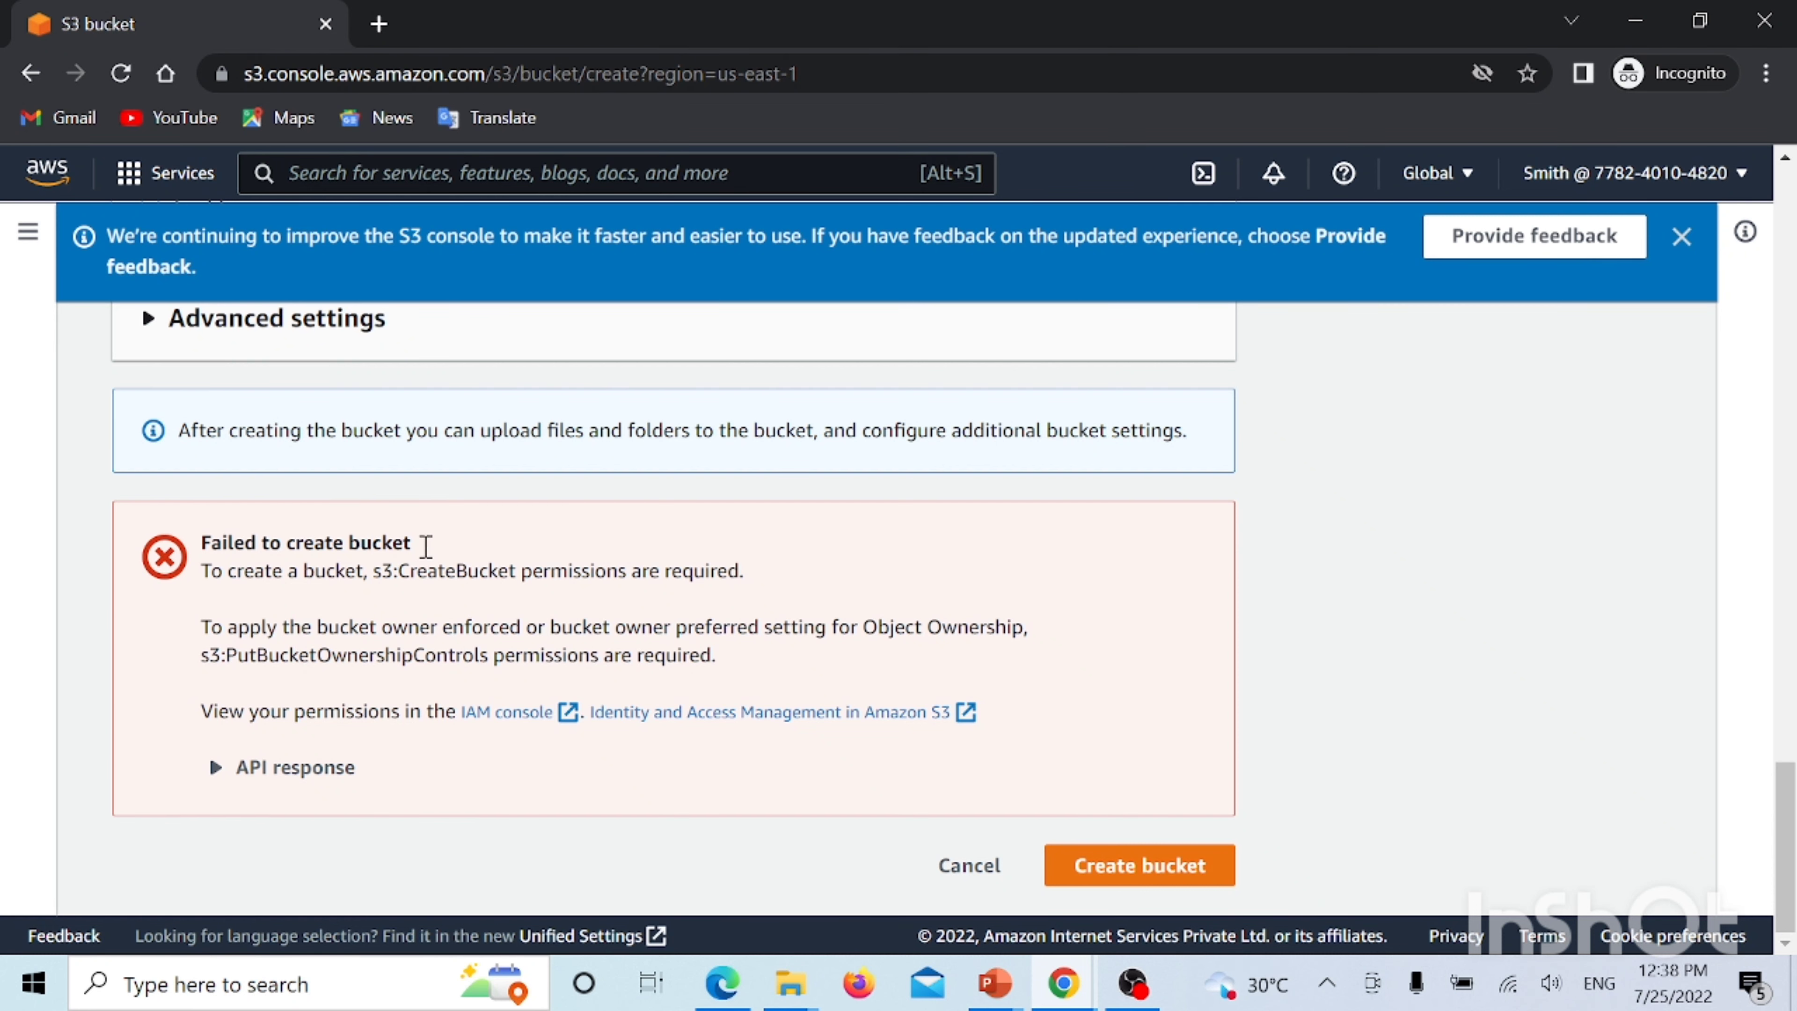
# Return to the root account's IAM console and view the still-empty User groups list
pyautogui.click(1075, 994)
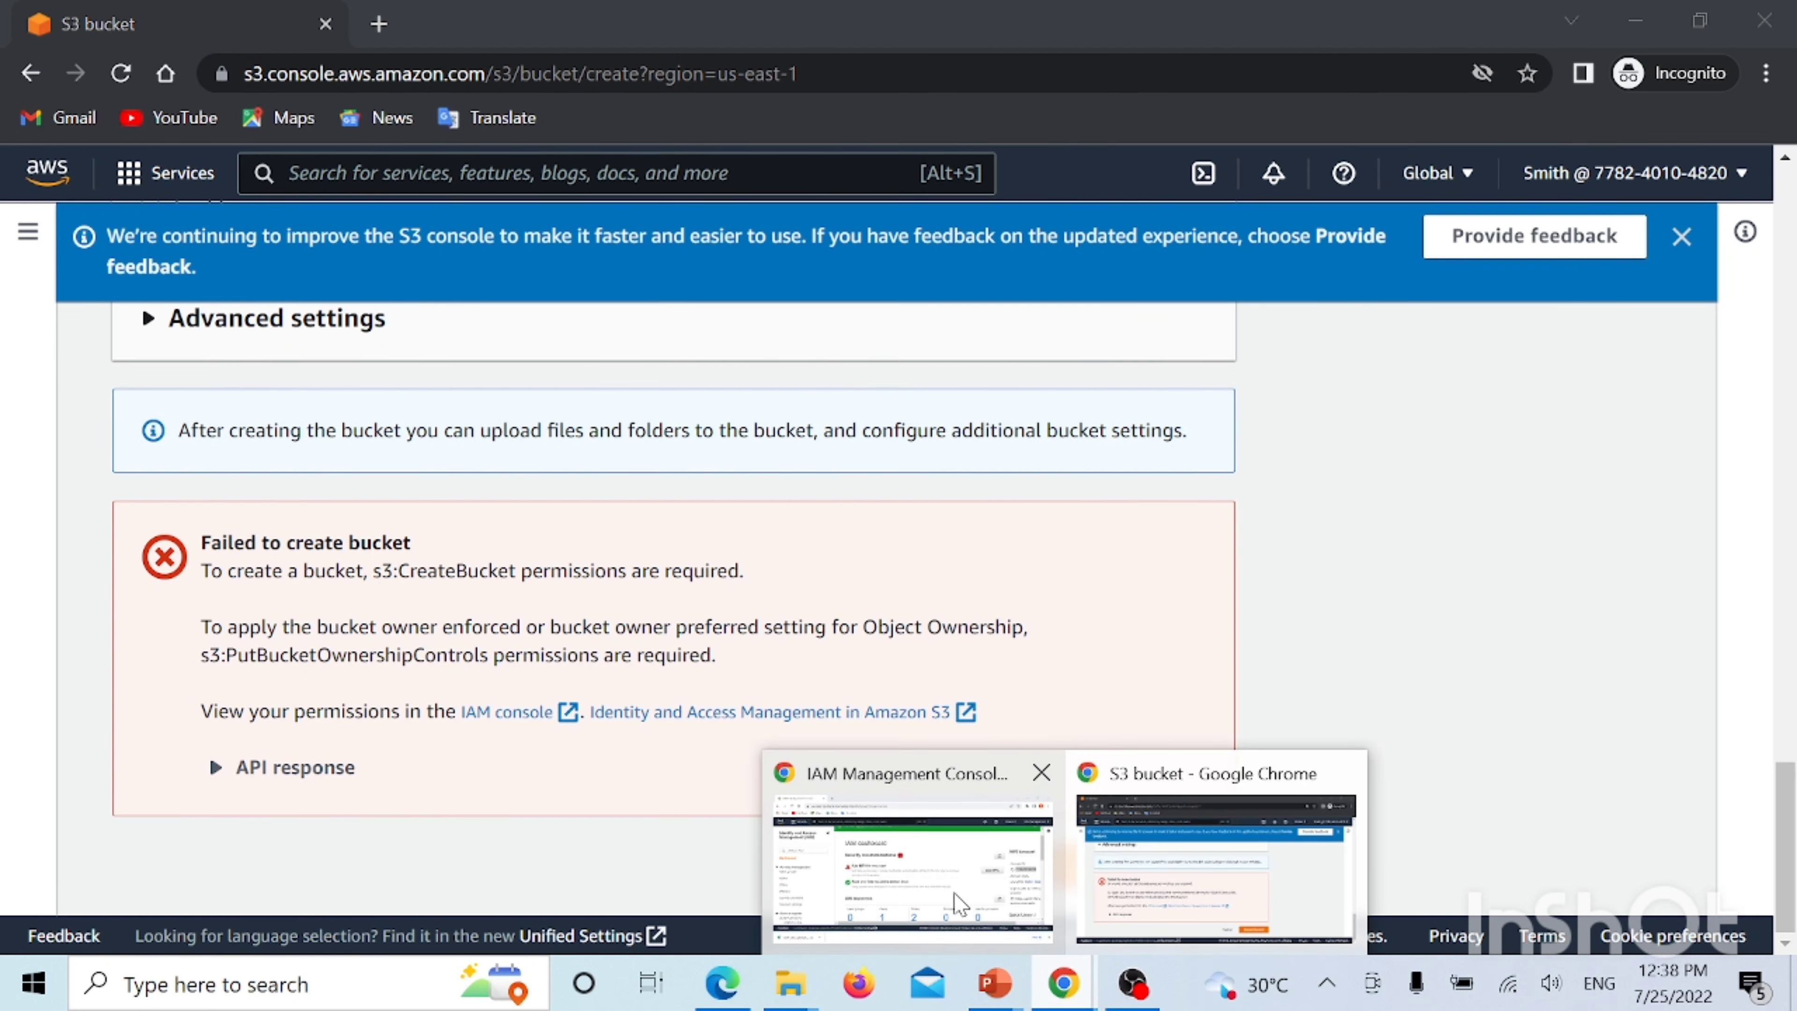
pyautogui.click(937, 882)
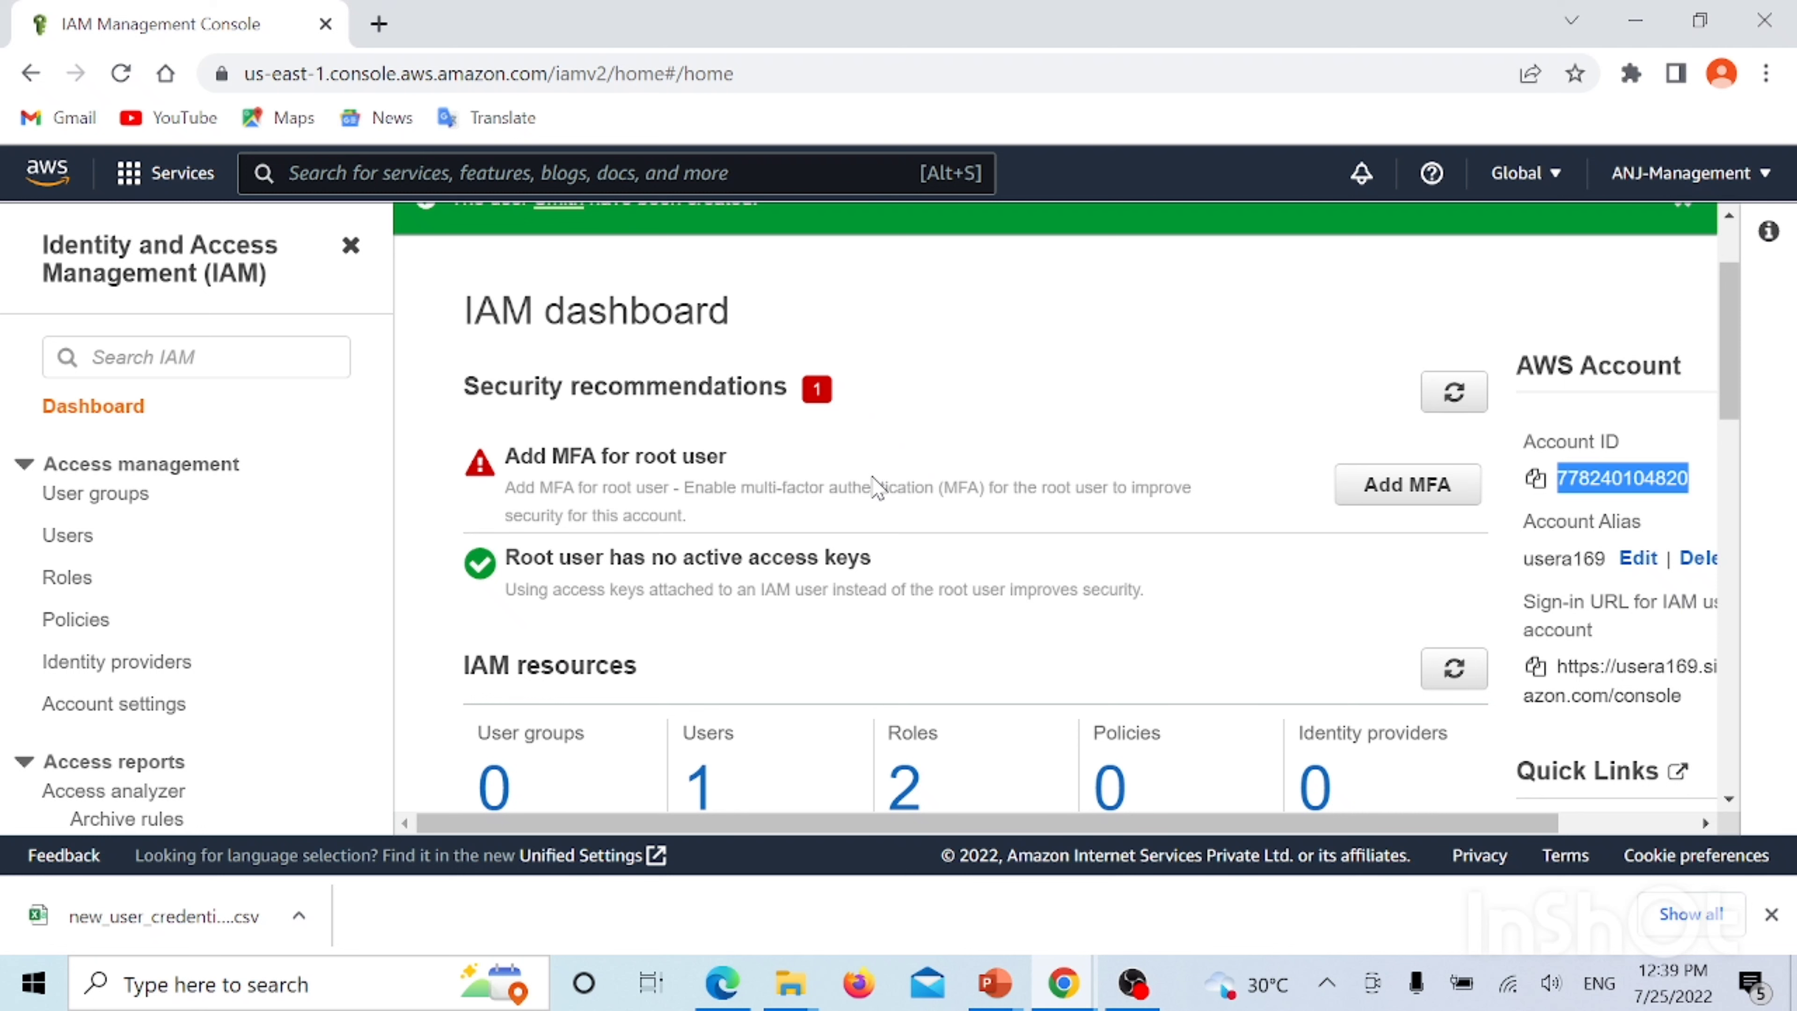
pyautogui.scroll(-2, 877, 488)
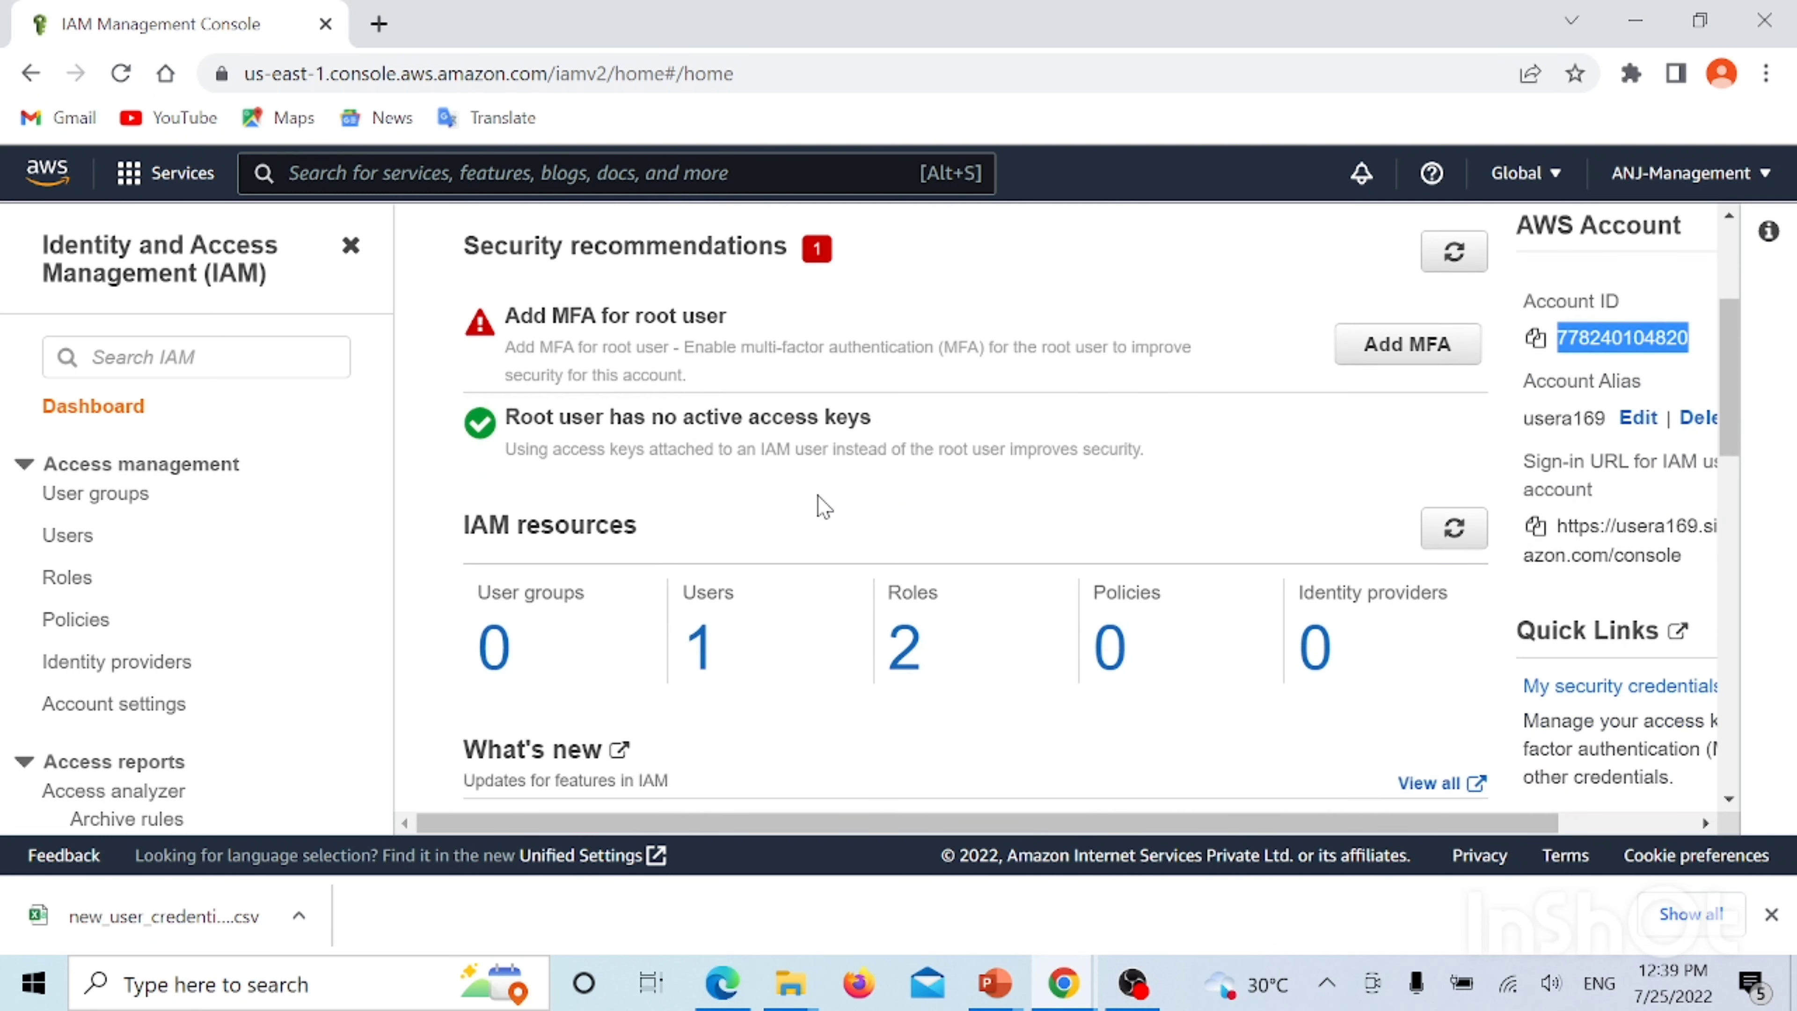
pyautogui.click(106, 496)
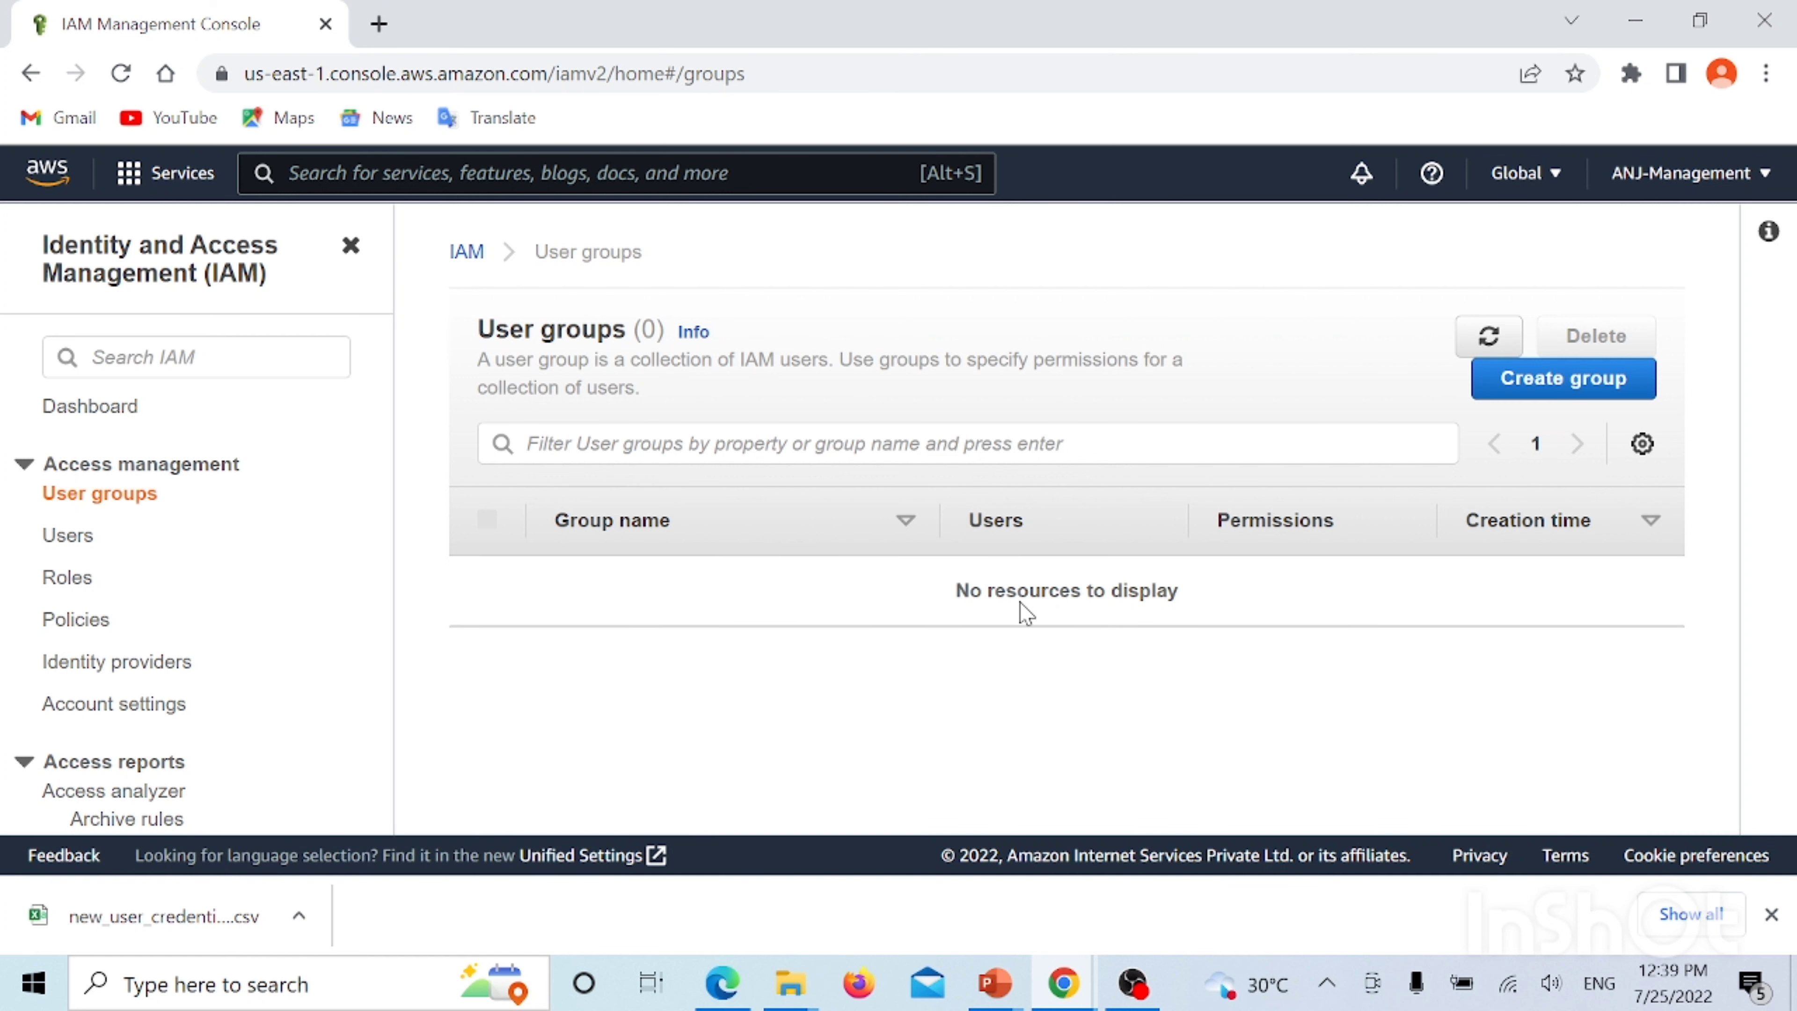
# Start a new user group named GroupA and add the existing IAM user to it
pyautogui.click(1495, 396)
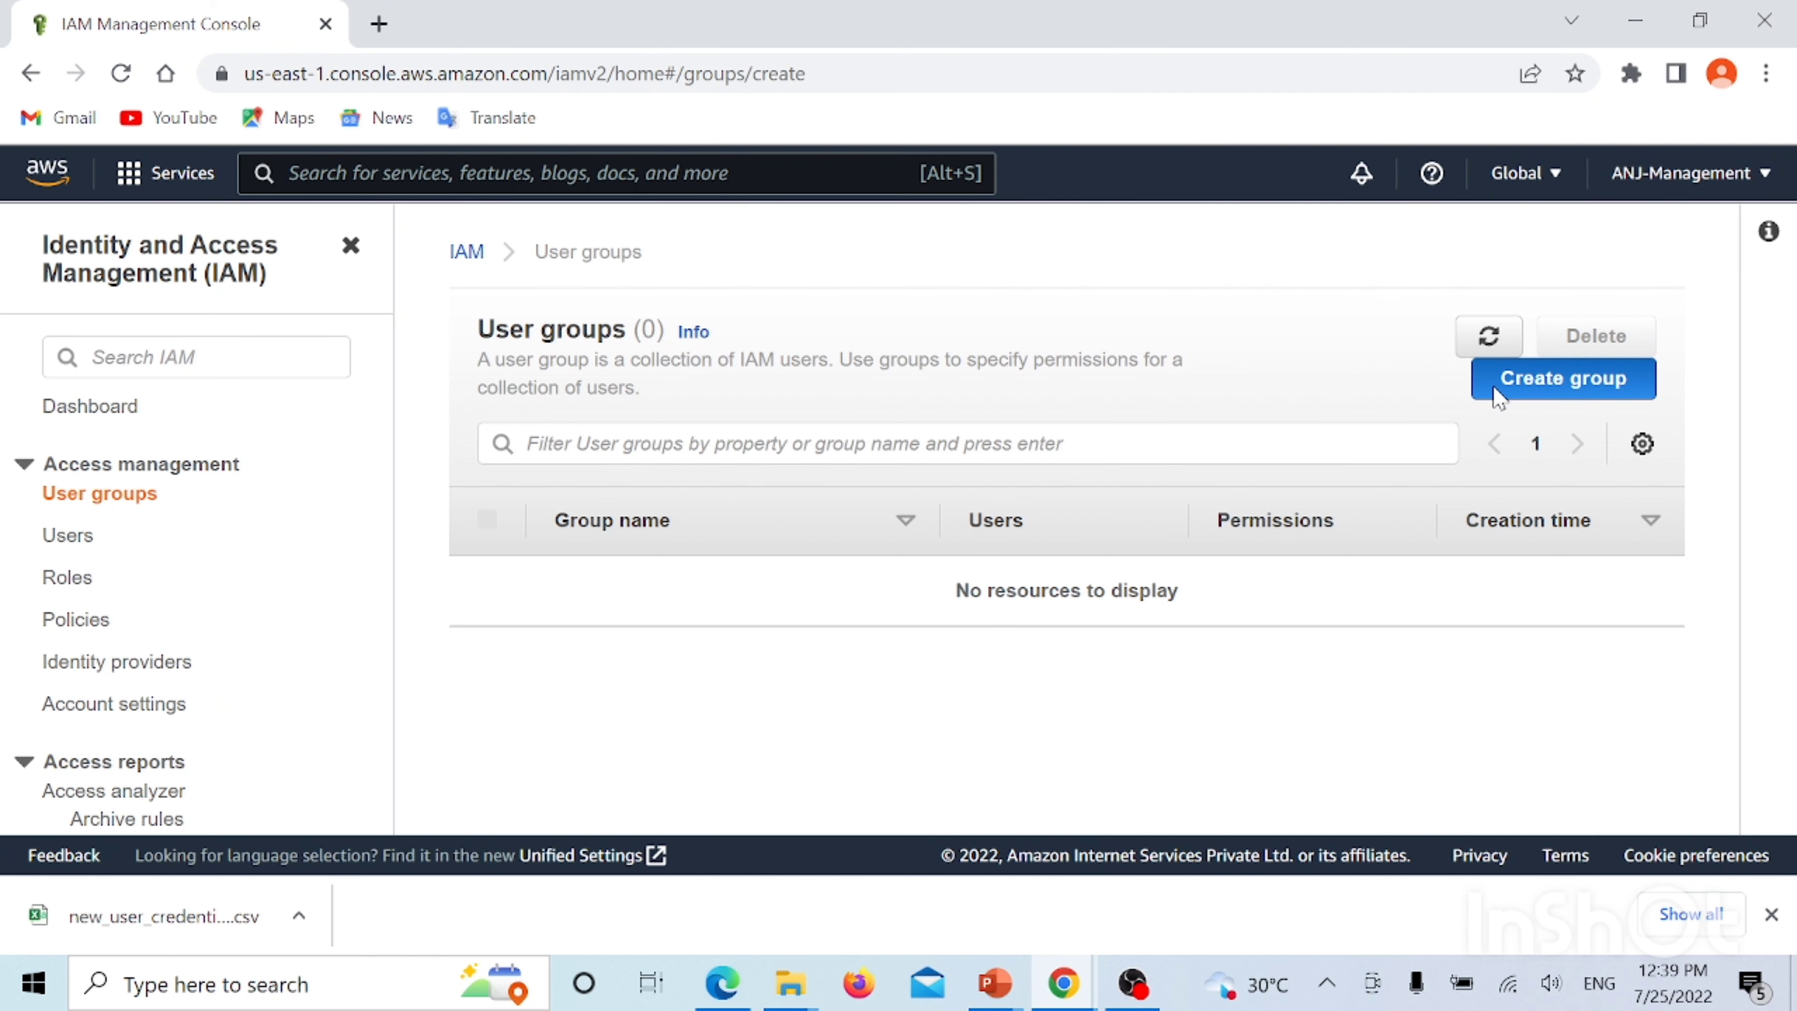
pyautogui.click(582, 559)
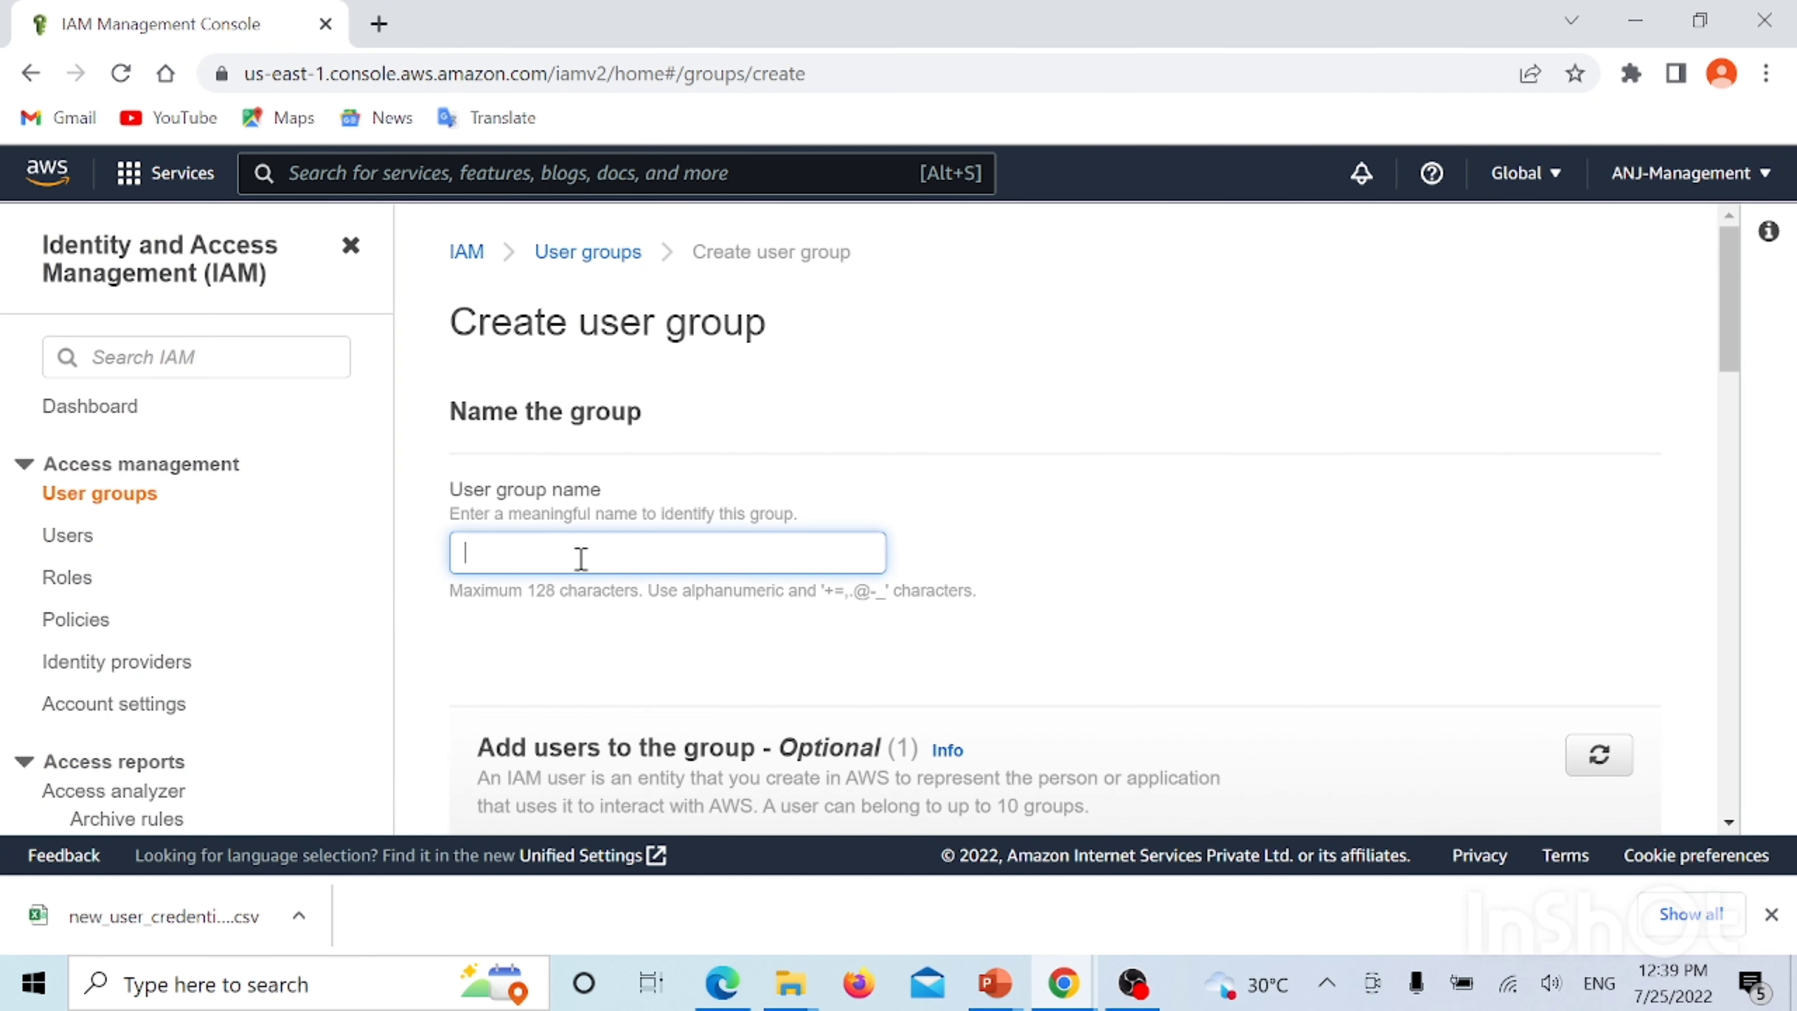
pyautogui.write('GroupA')
pyautogui.scroll(-3, 600, 637)
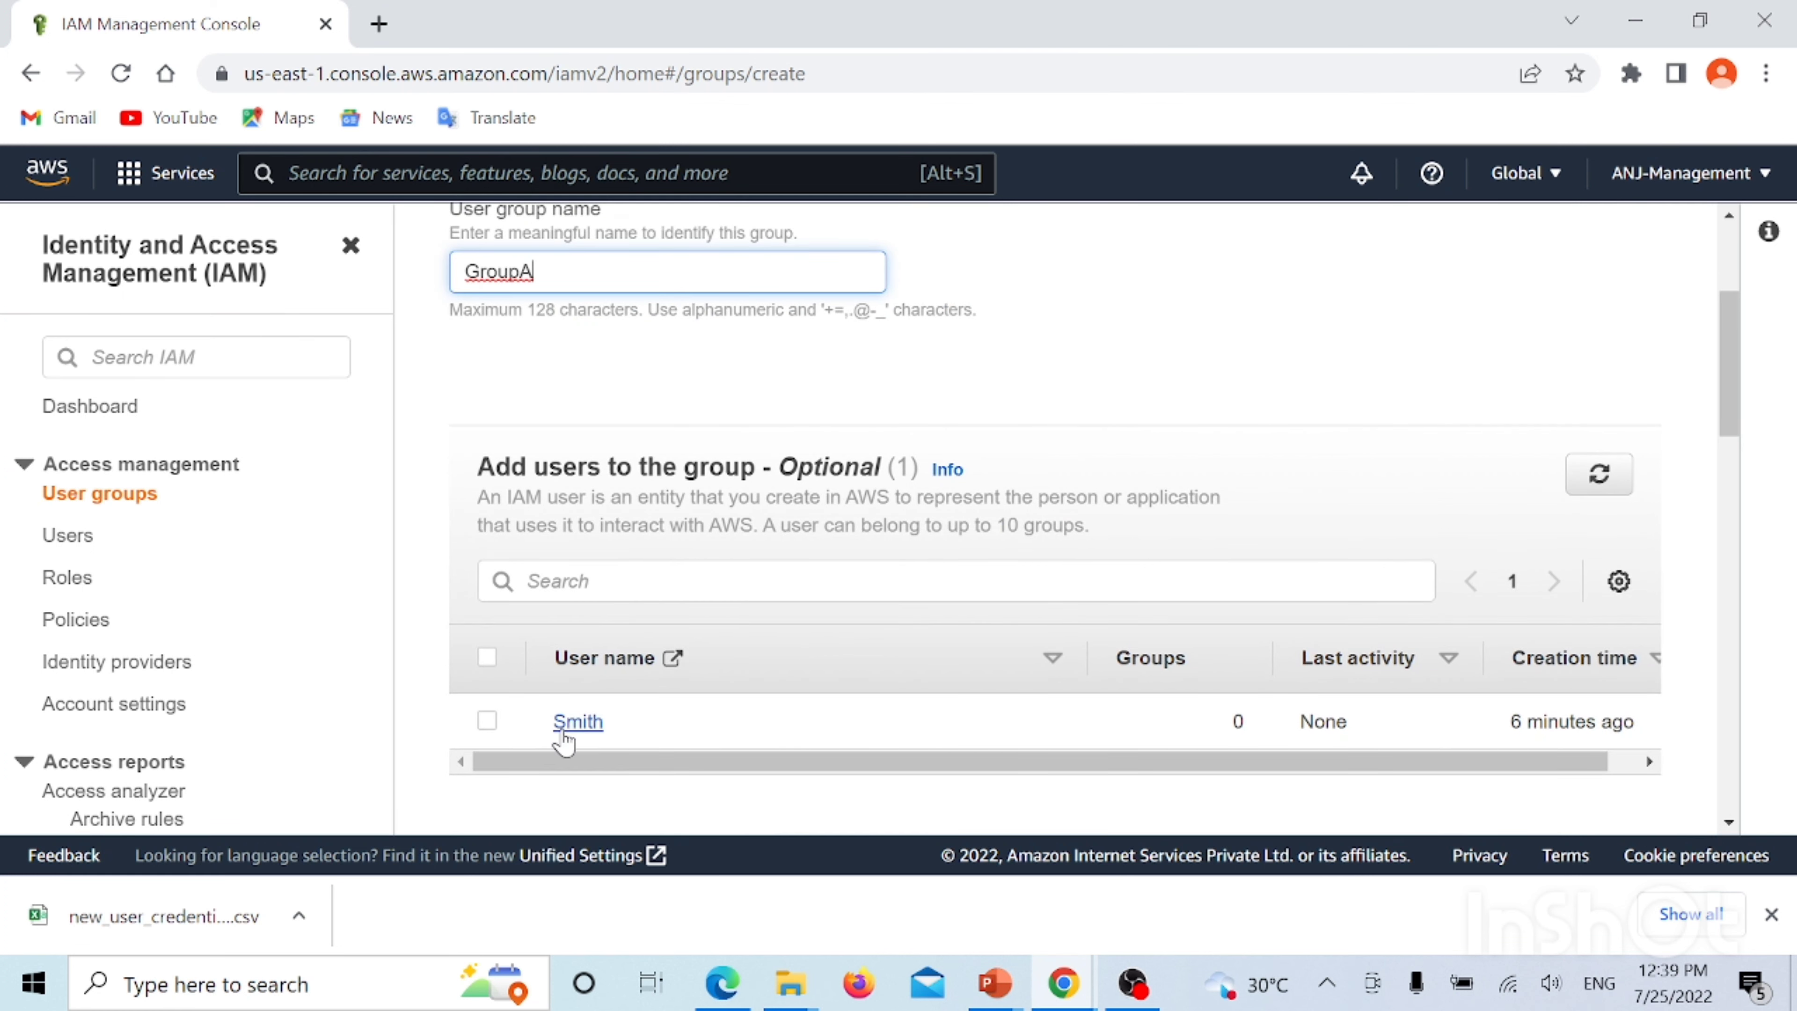
pyautogui.click(487, 721)
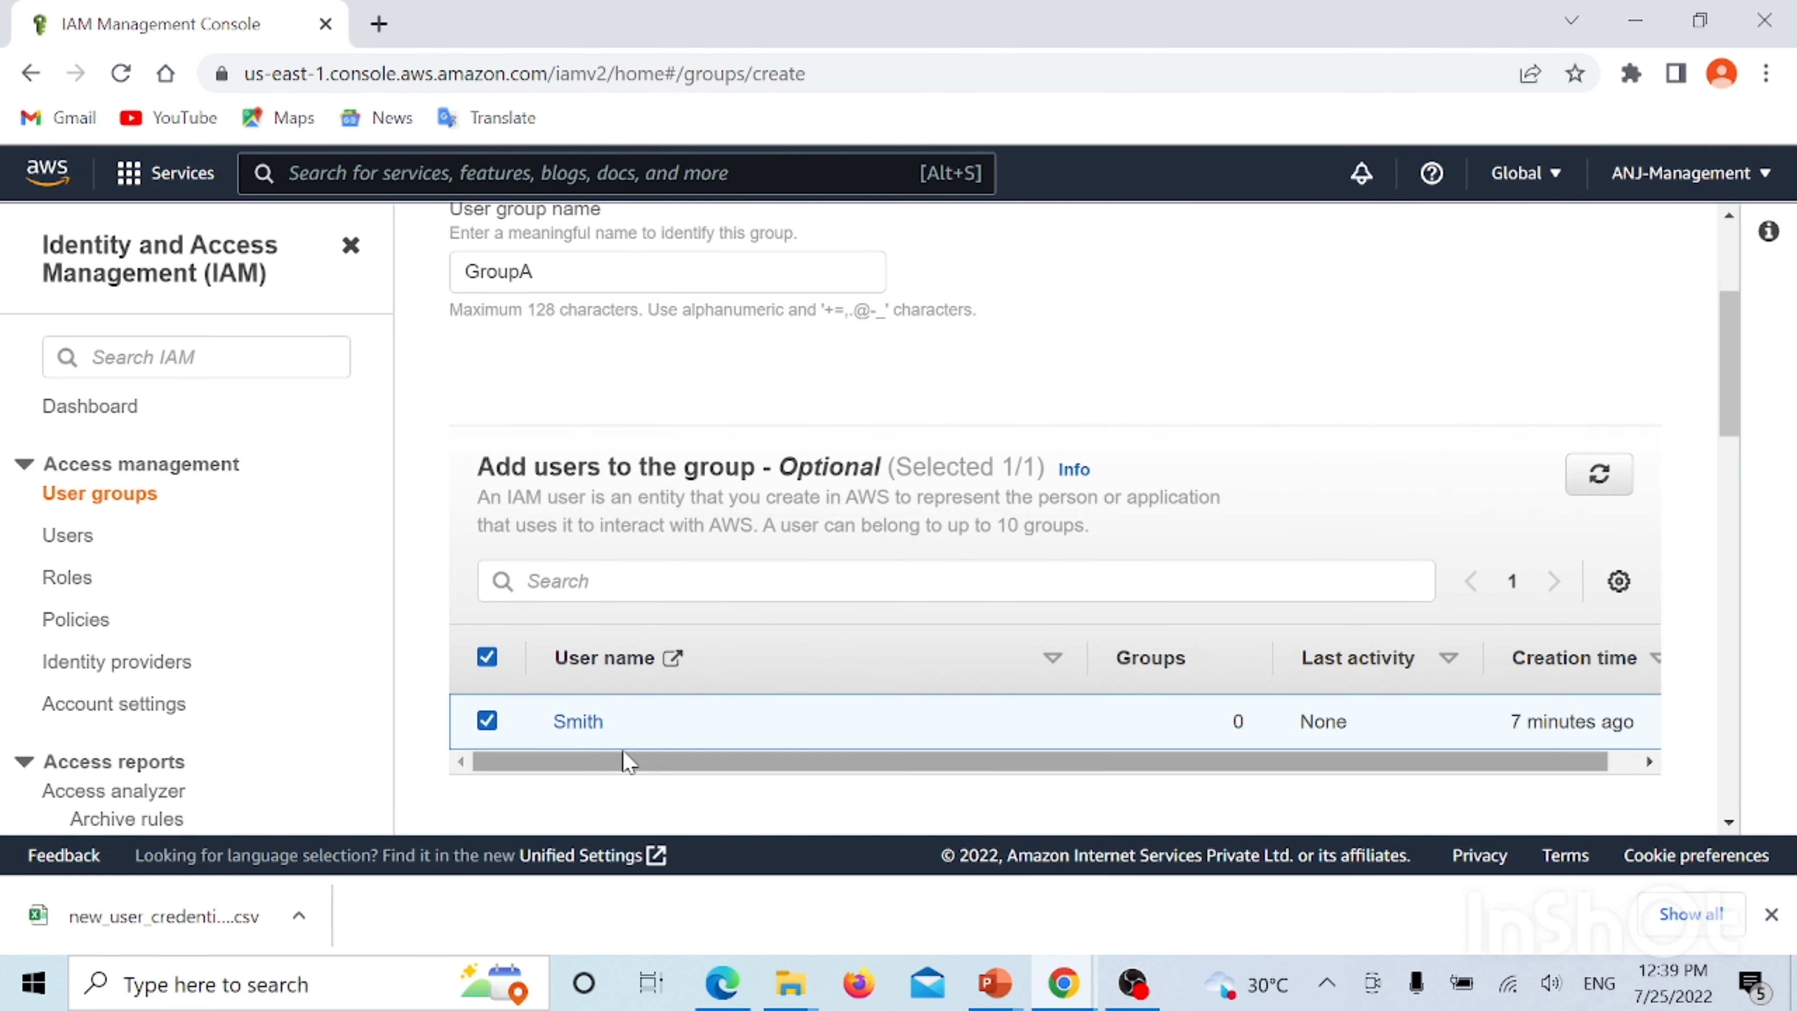
pyautogui.scroll(-5, 966, 573)
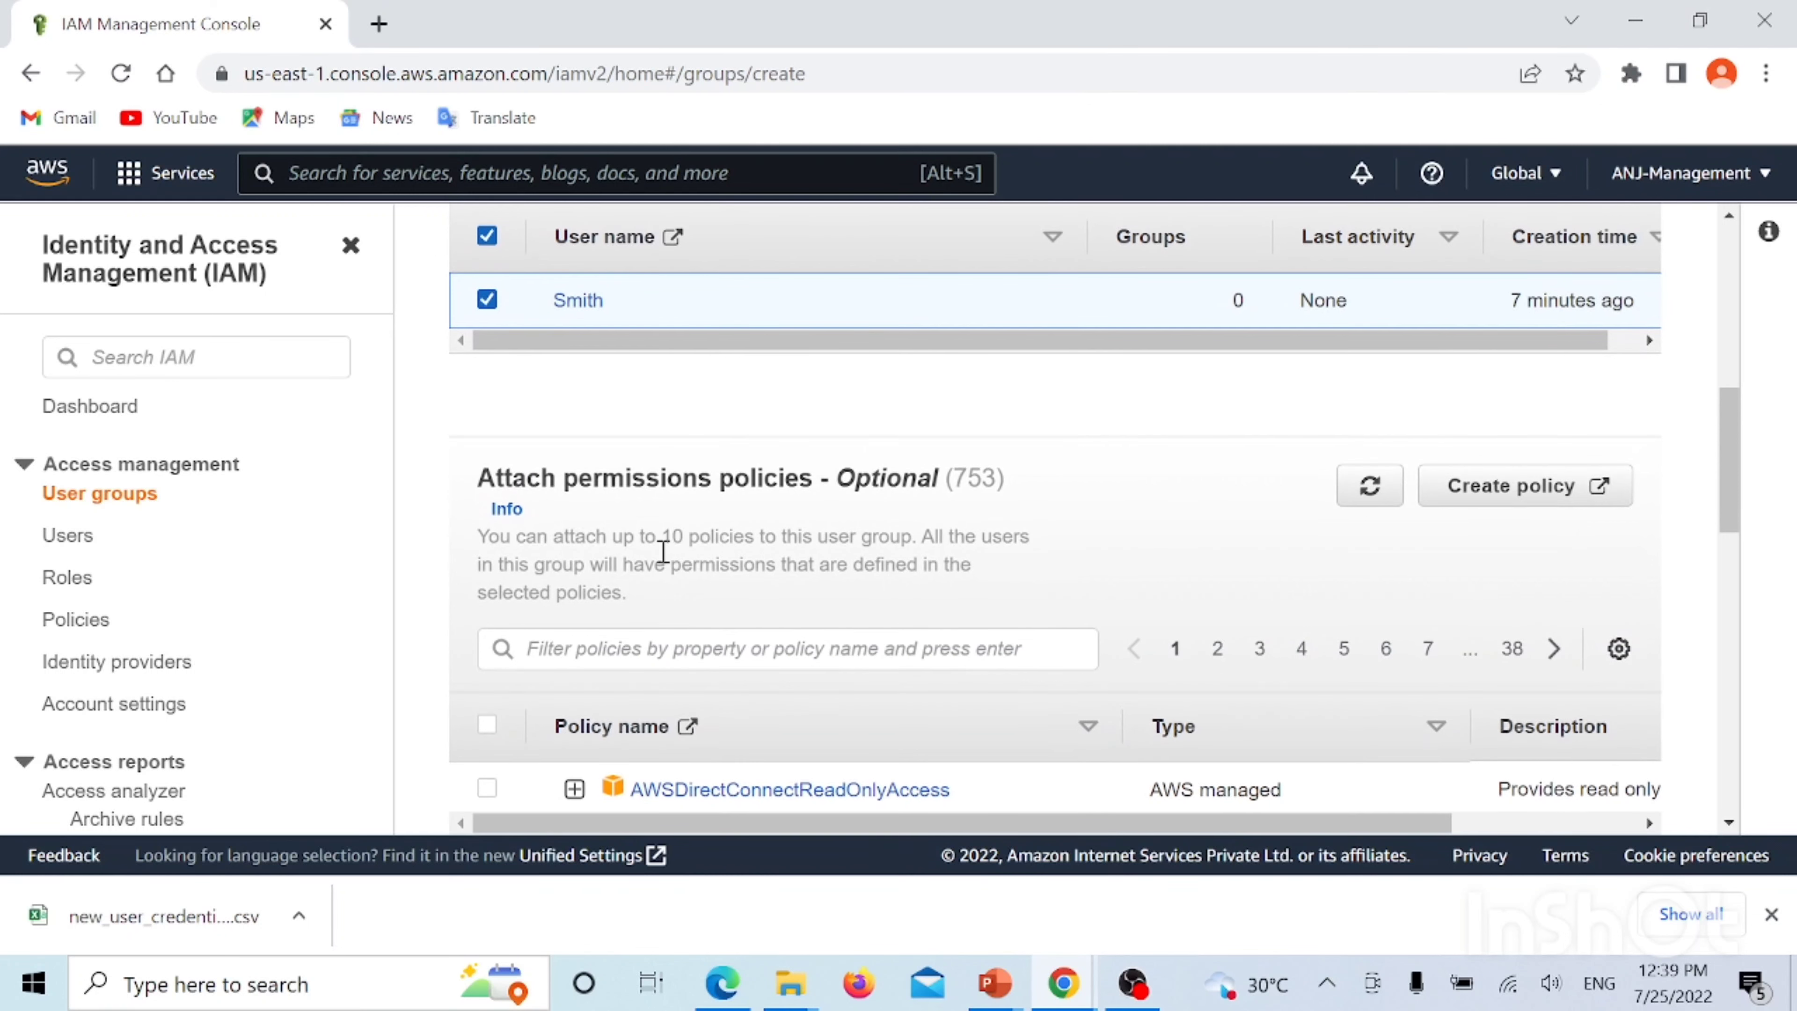
pyautogui.scroll(-3, 934, 521)
pyautogui.scroll(-1, 945, 524)
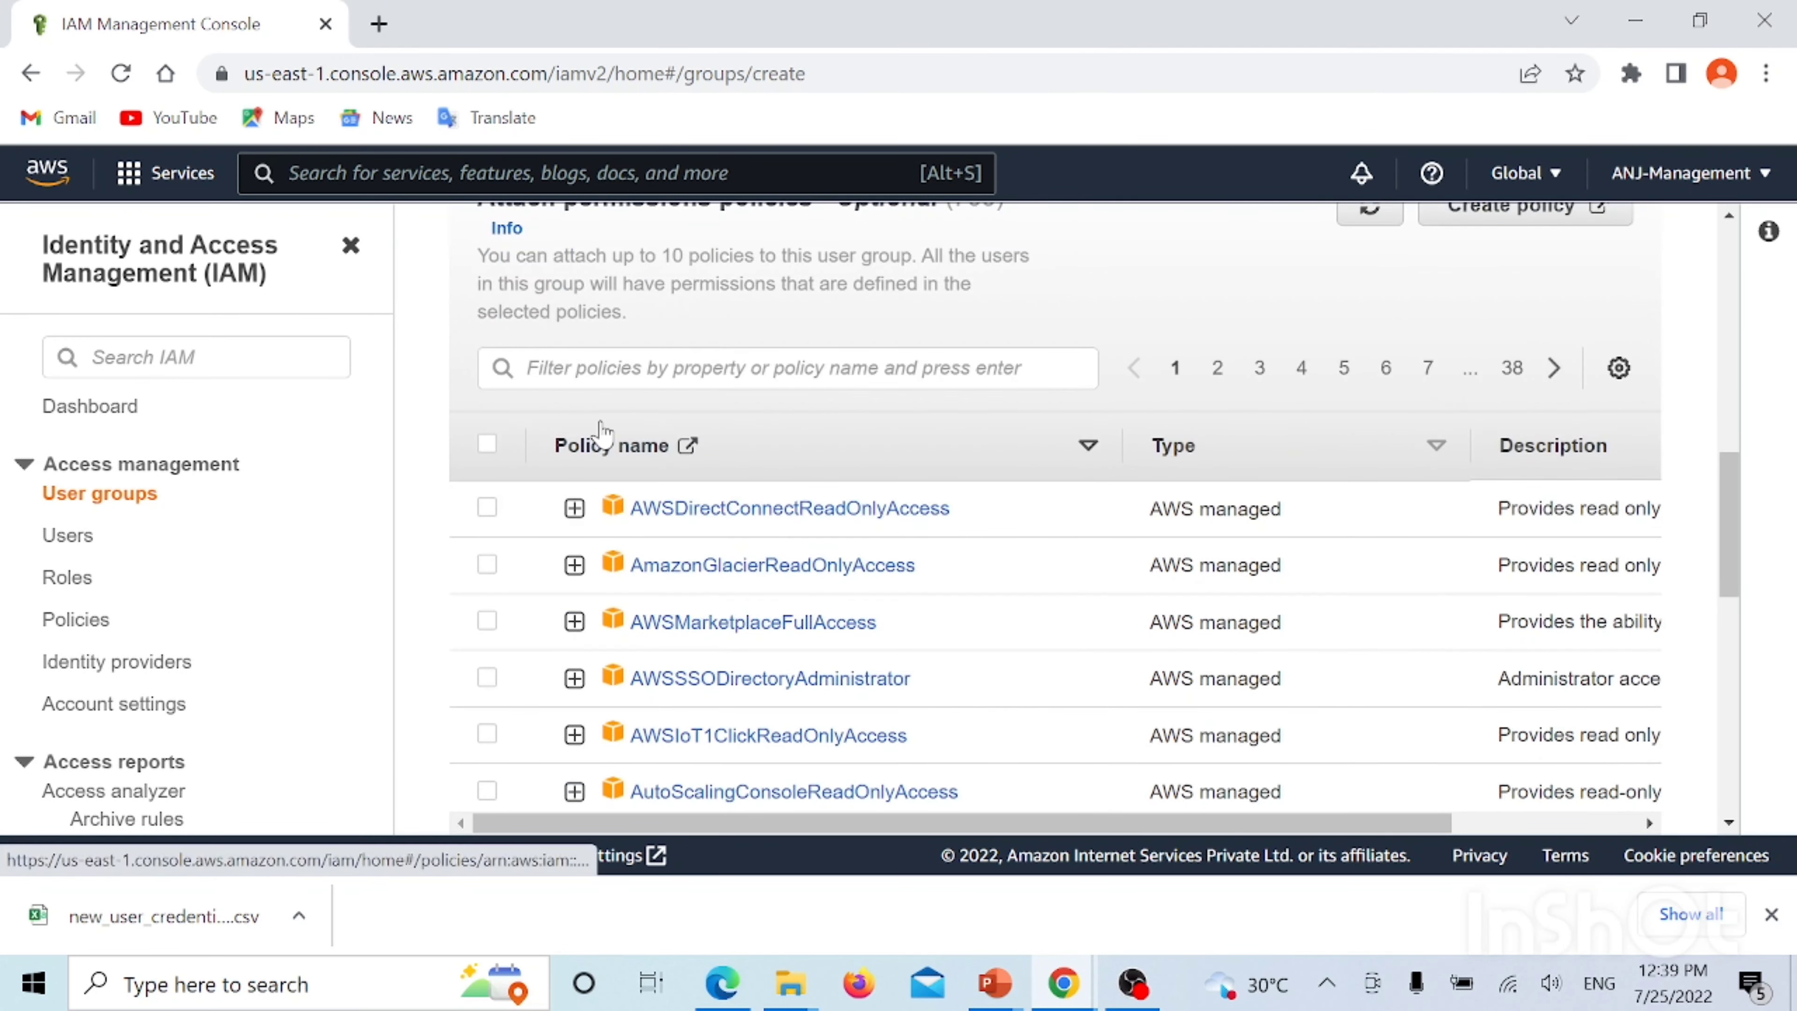
# Filter policies for s3, attach AmazonS3FullAccess, and create the group
pyautogui.click(591, 377)
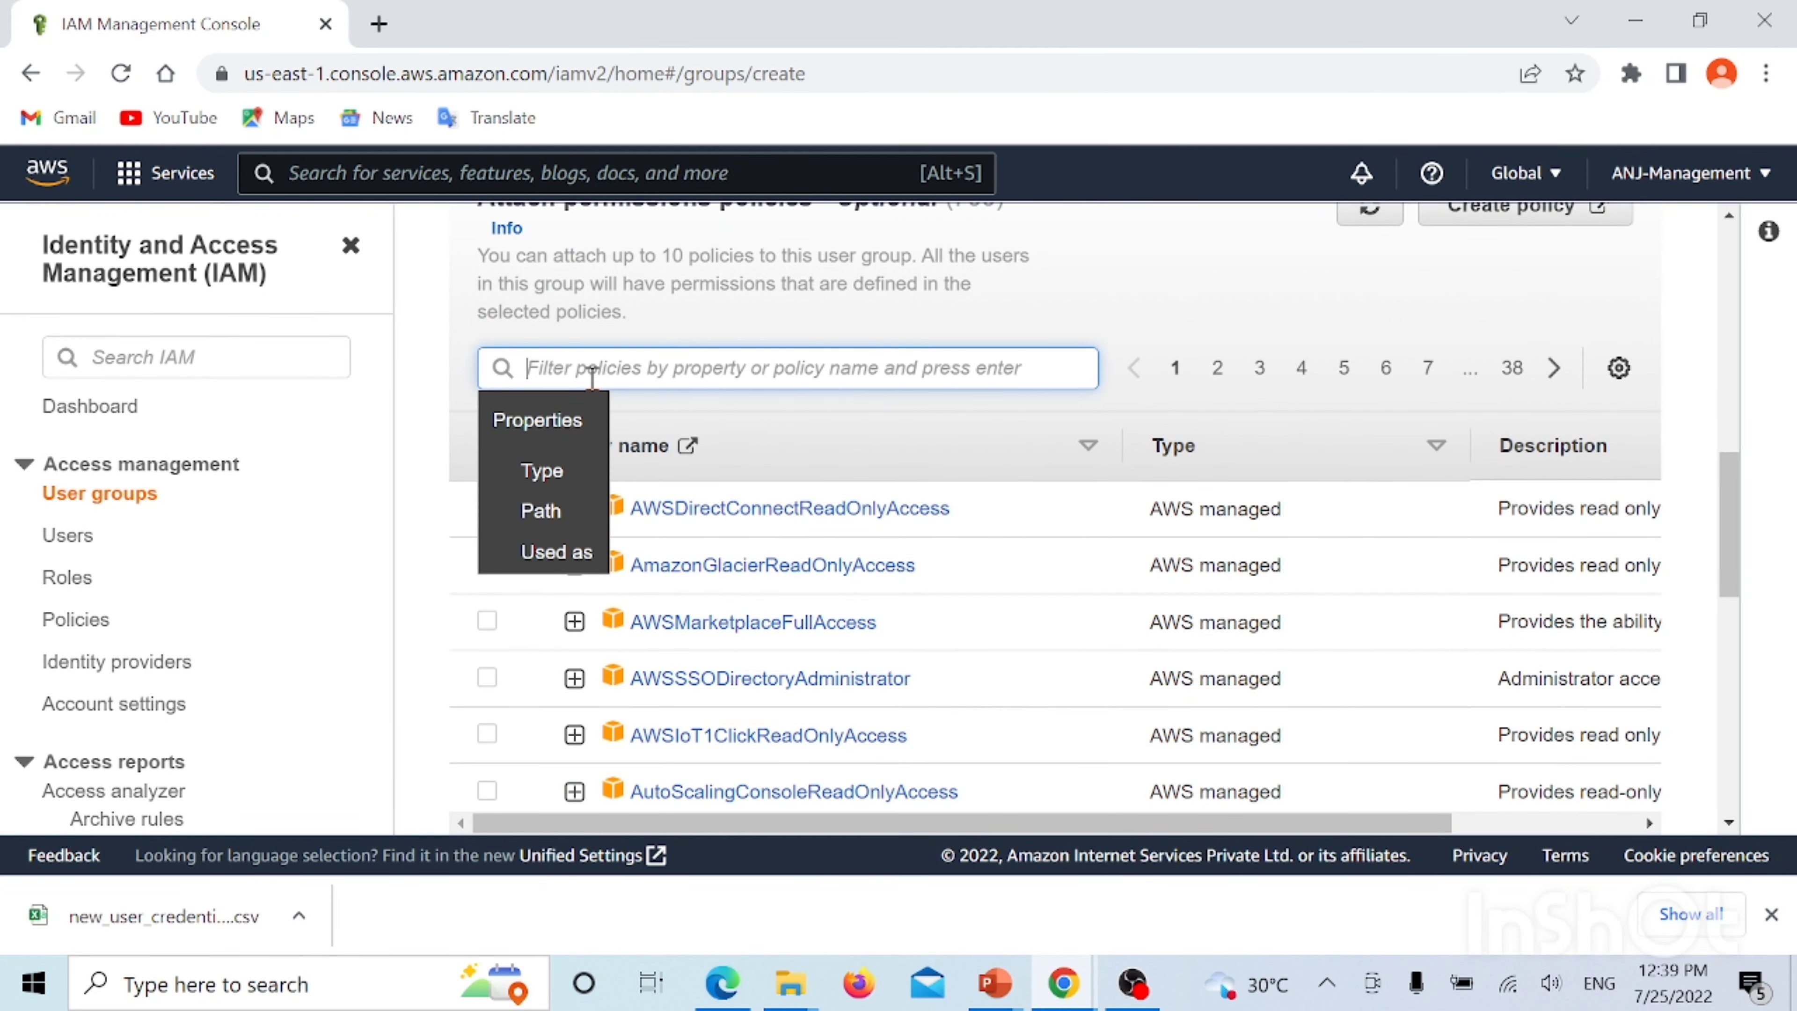
pyautogui.write('s3')
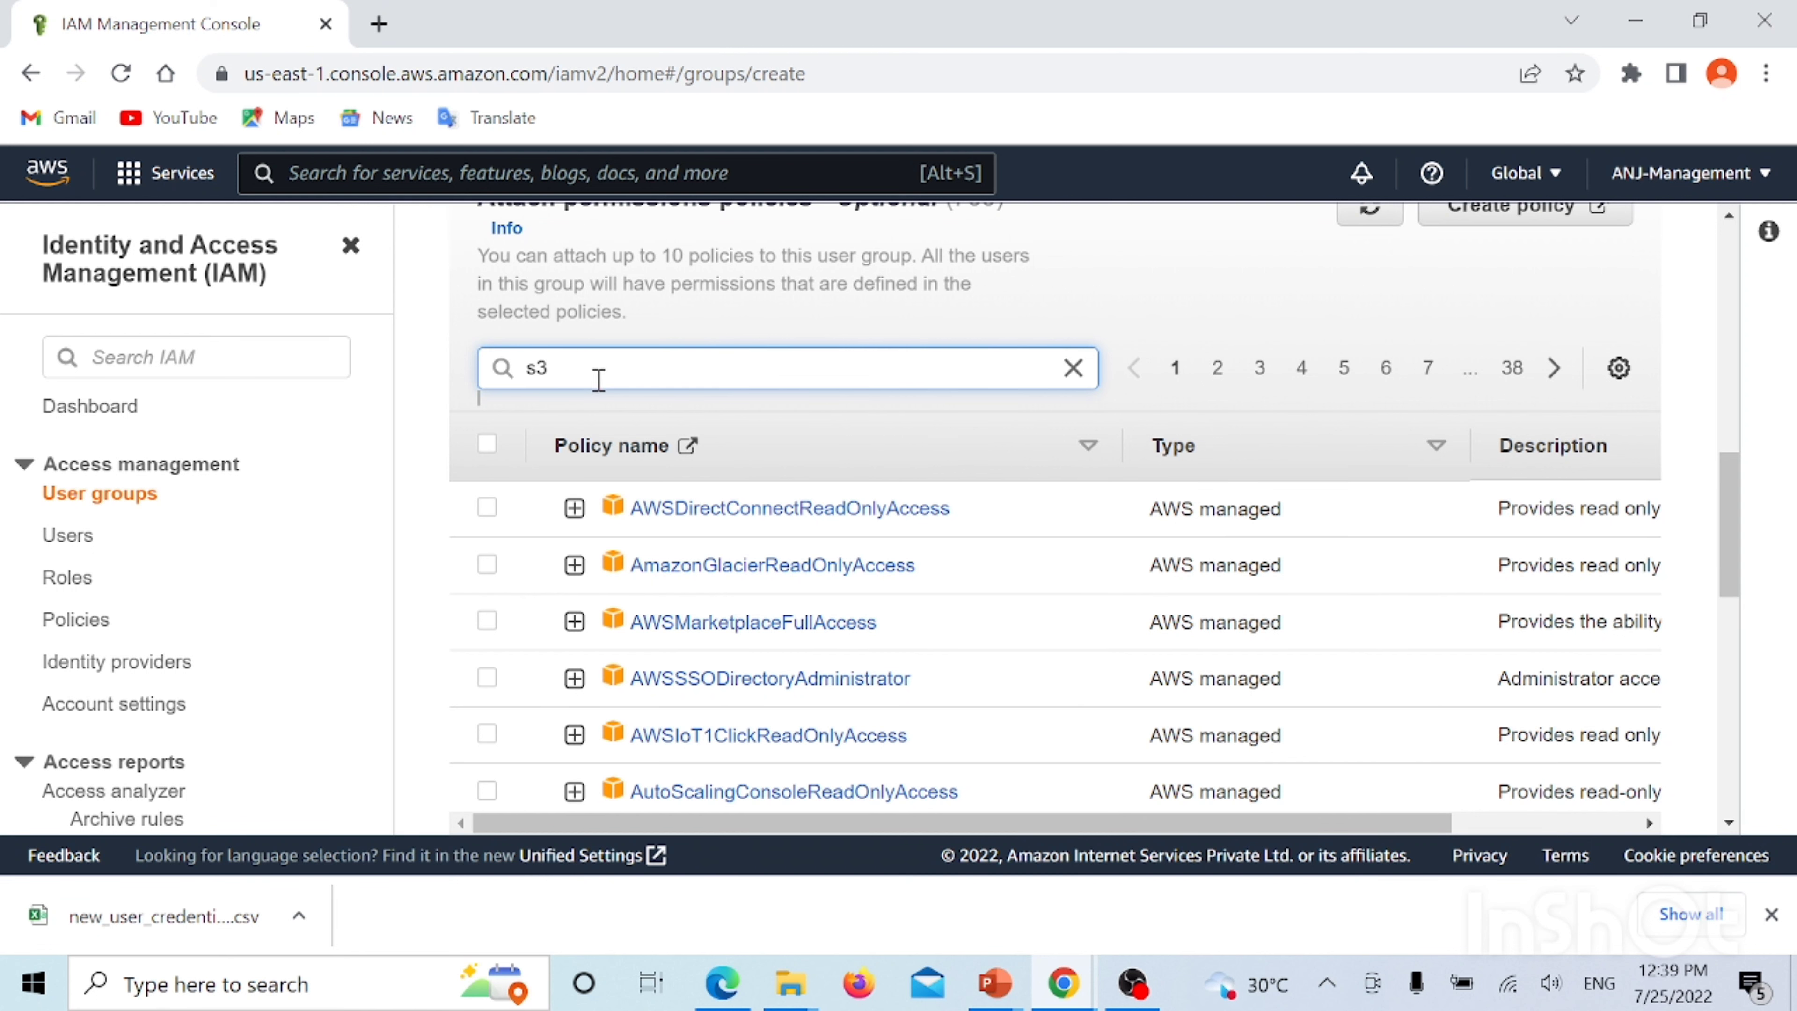
pyautogui.press('Return')
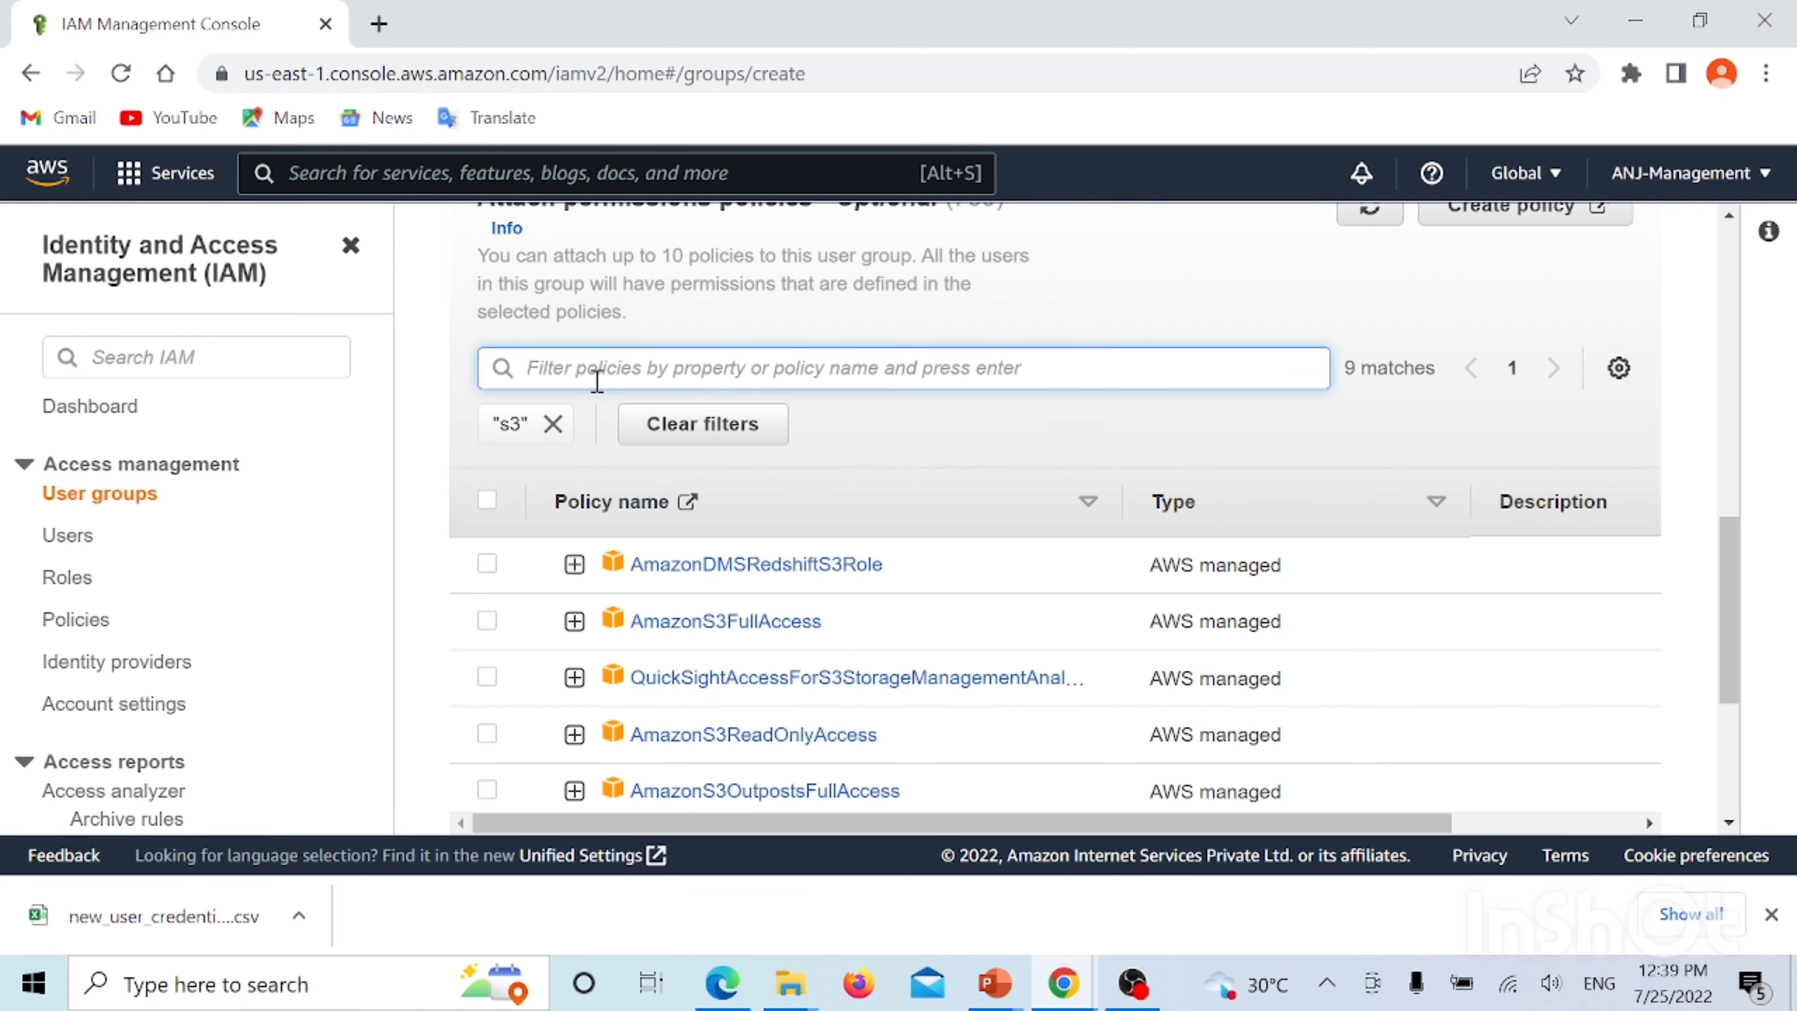
pyautogui.click(487, 622)
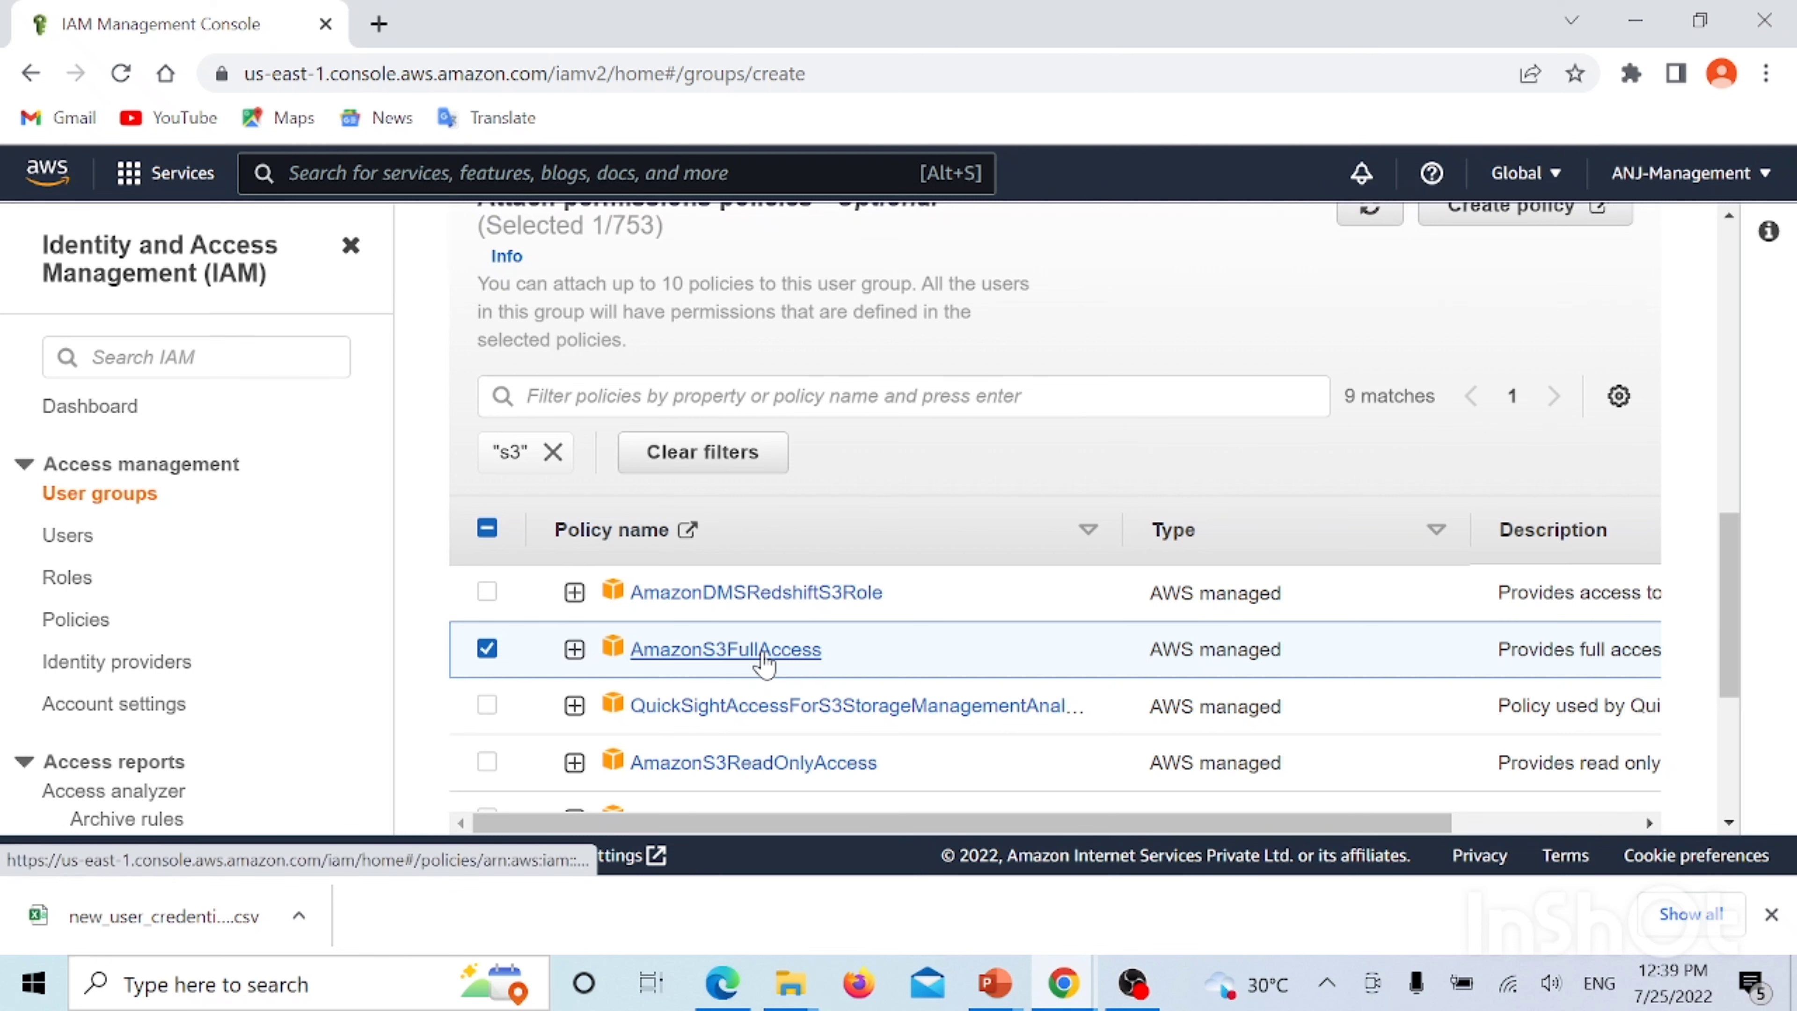
pyautogui.scroll(-4, 715, 545)
pyautogui.scroll(-2, 796, 460)
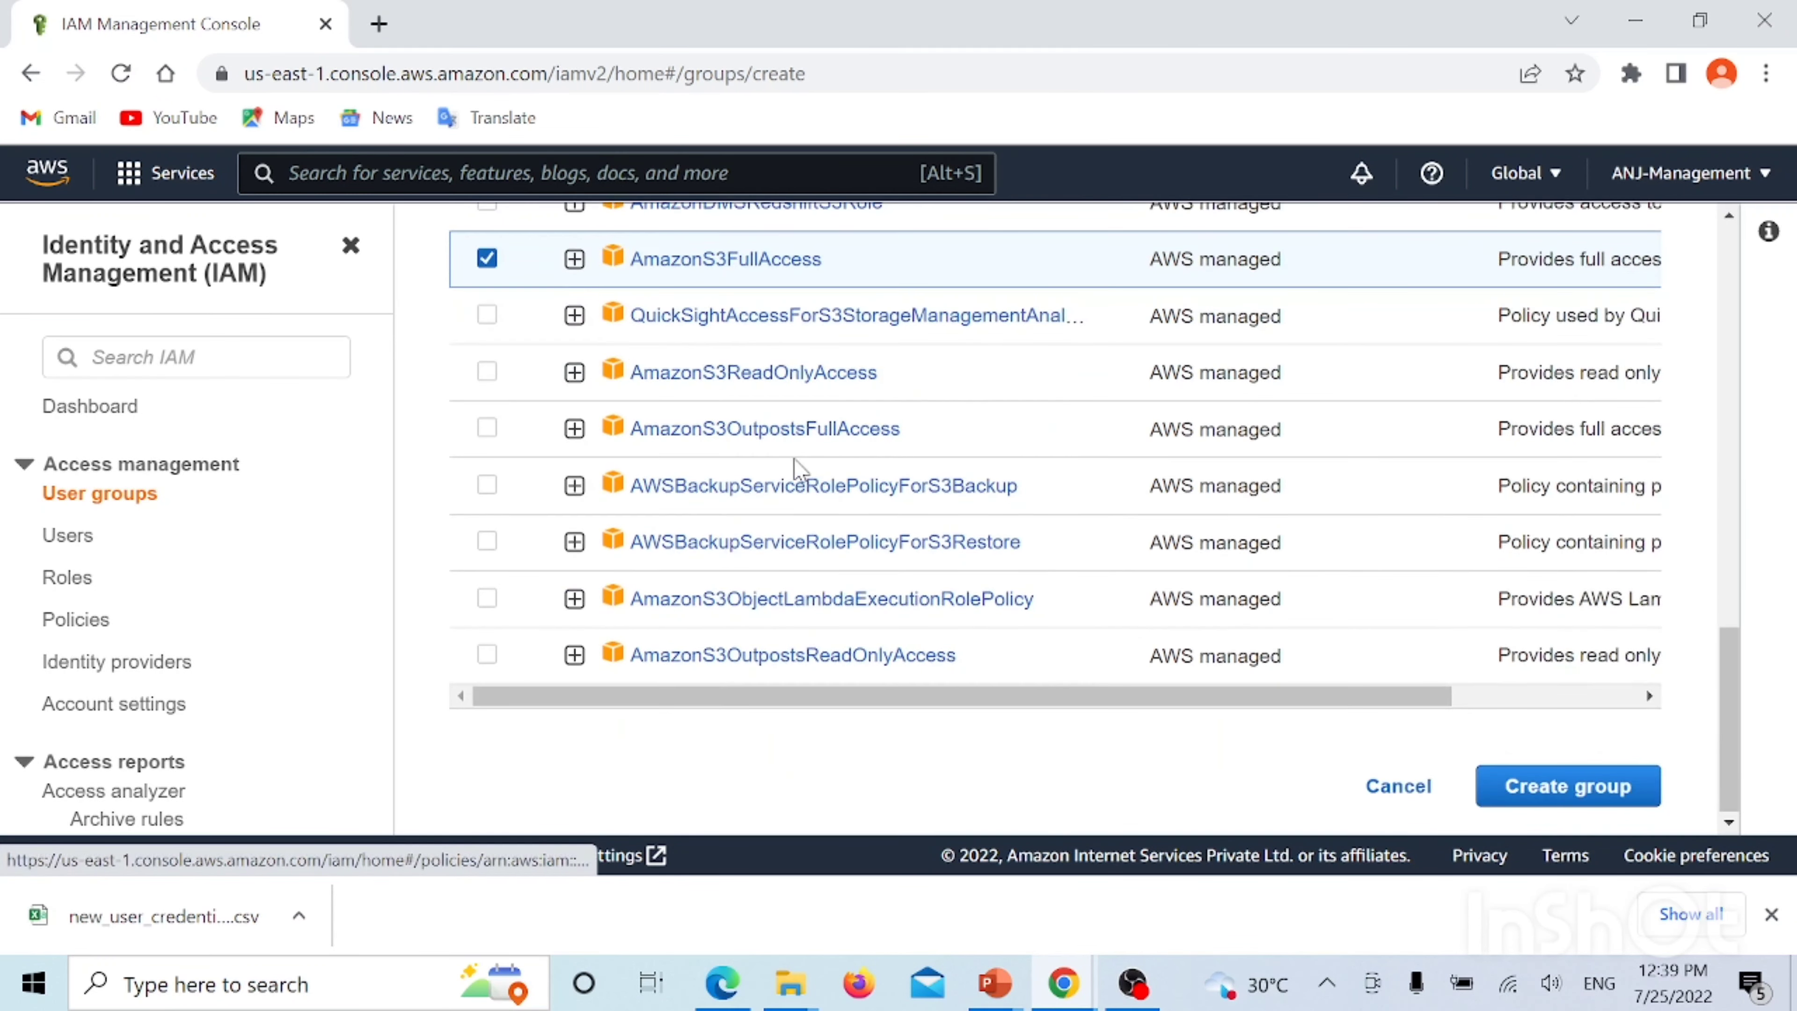
pyautogui.scroll(5, 1551, 807)
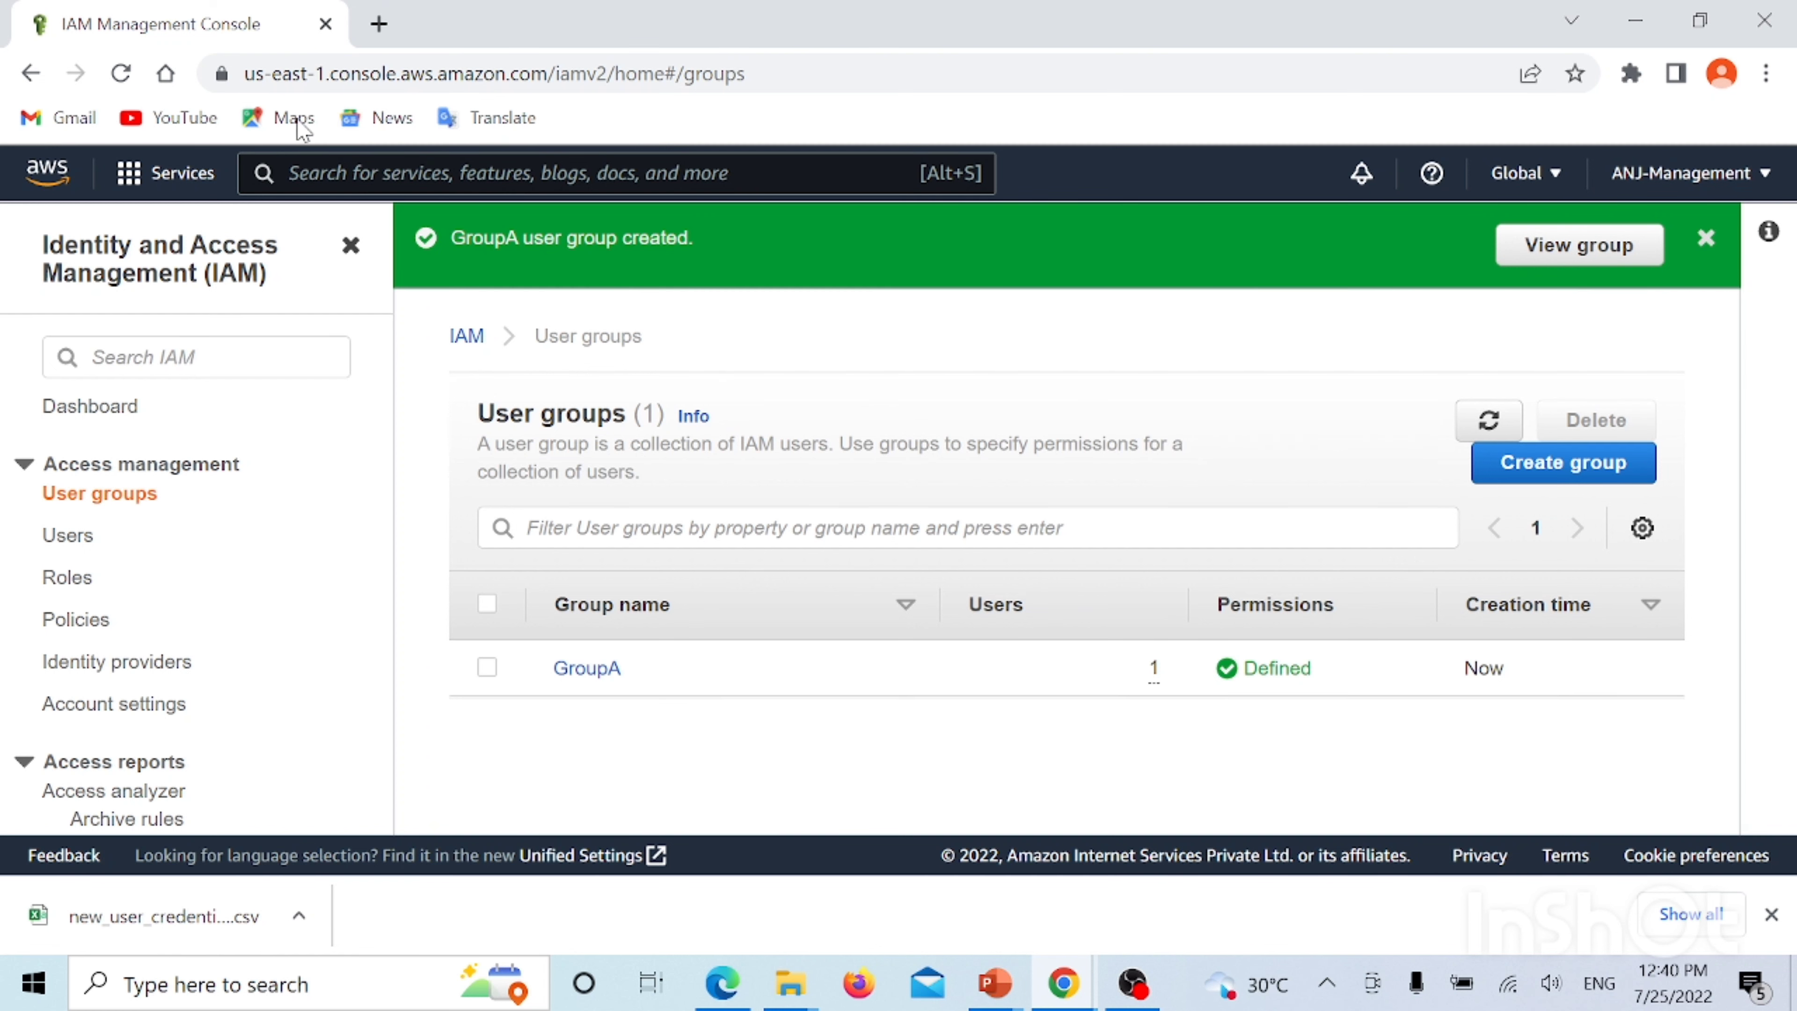
# Add a new IAM user named John with both programmatic and console access
pyautogui.click(82, 542)
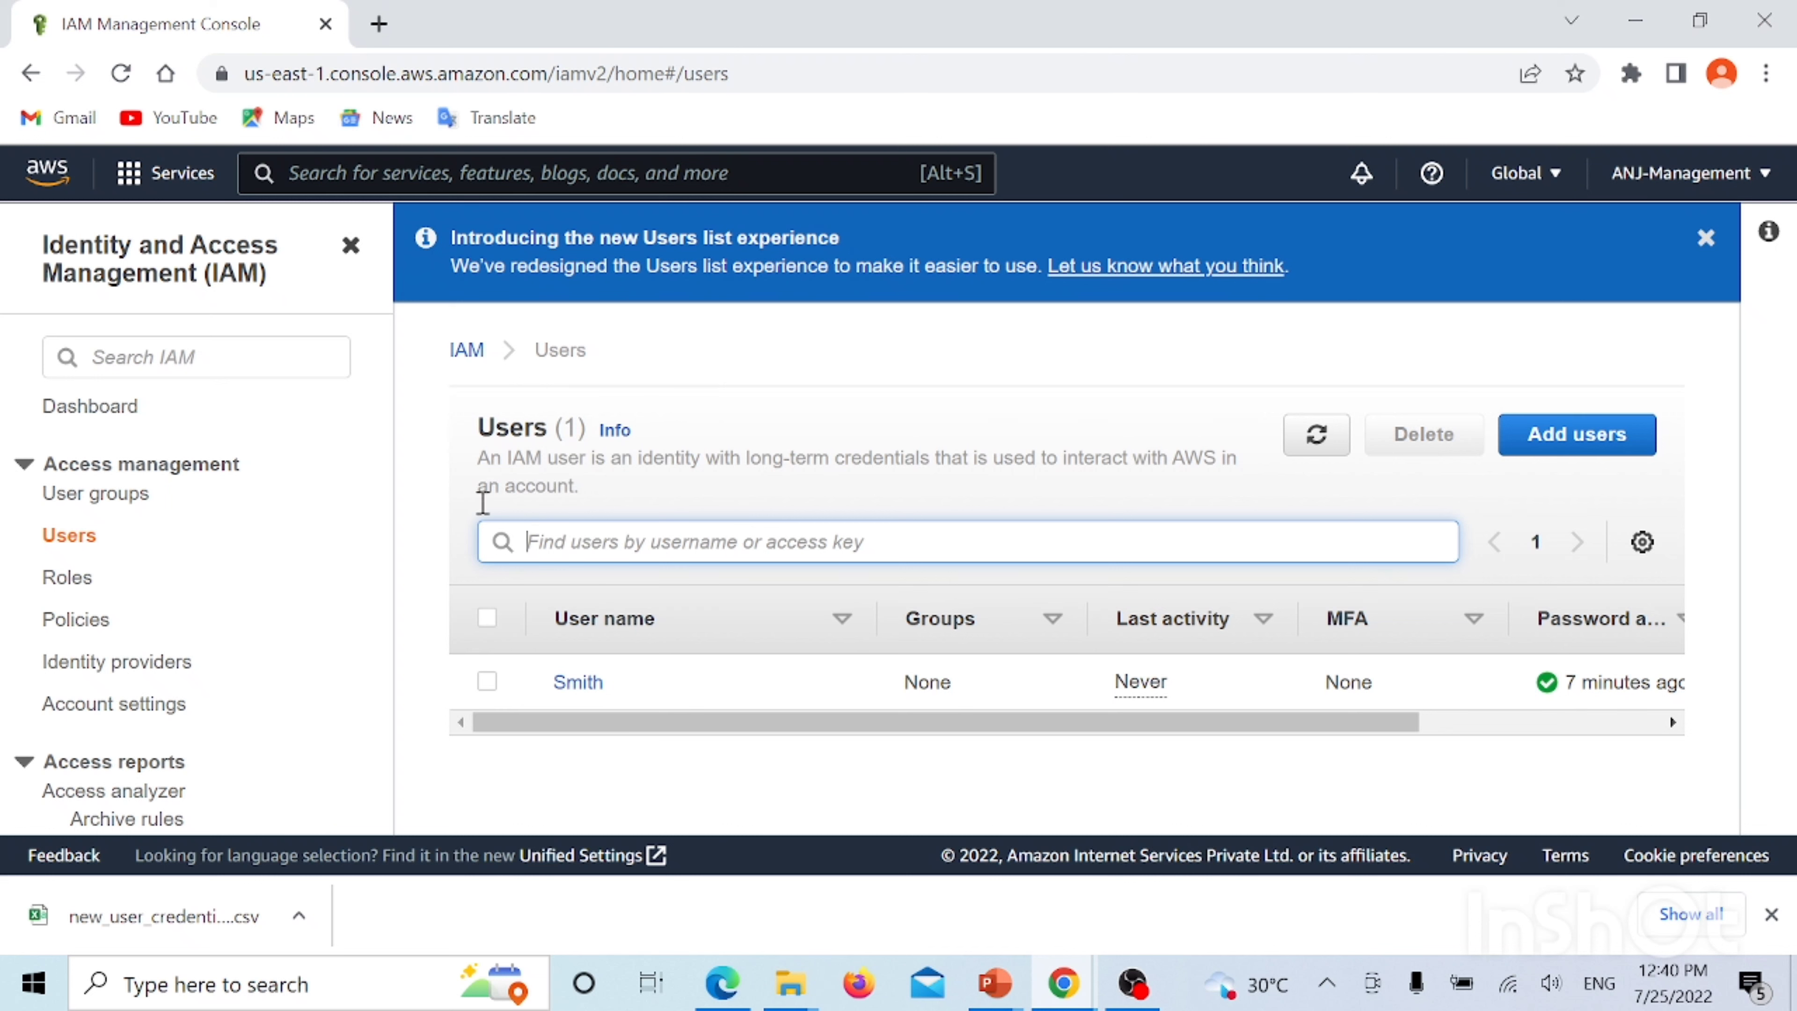
pyautogui.click(1574, 457)
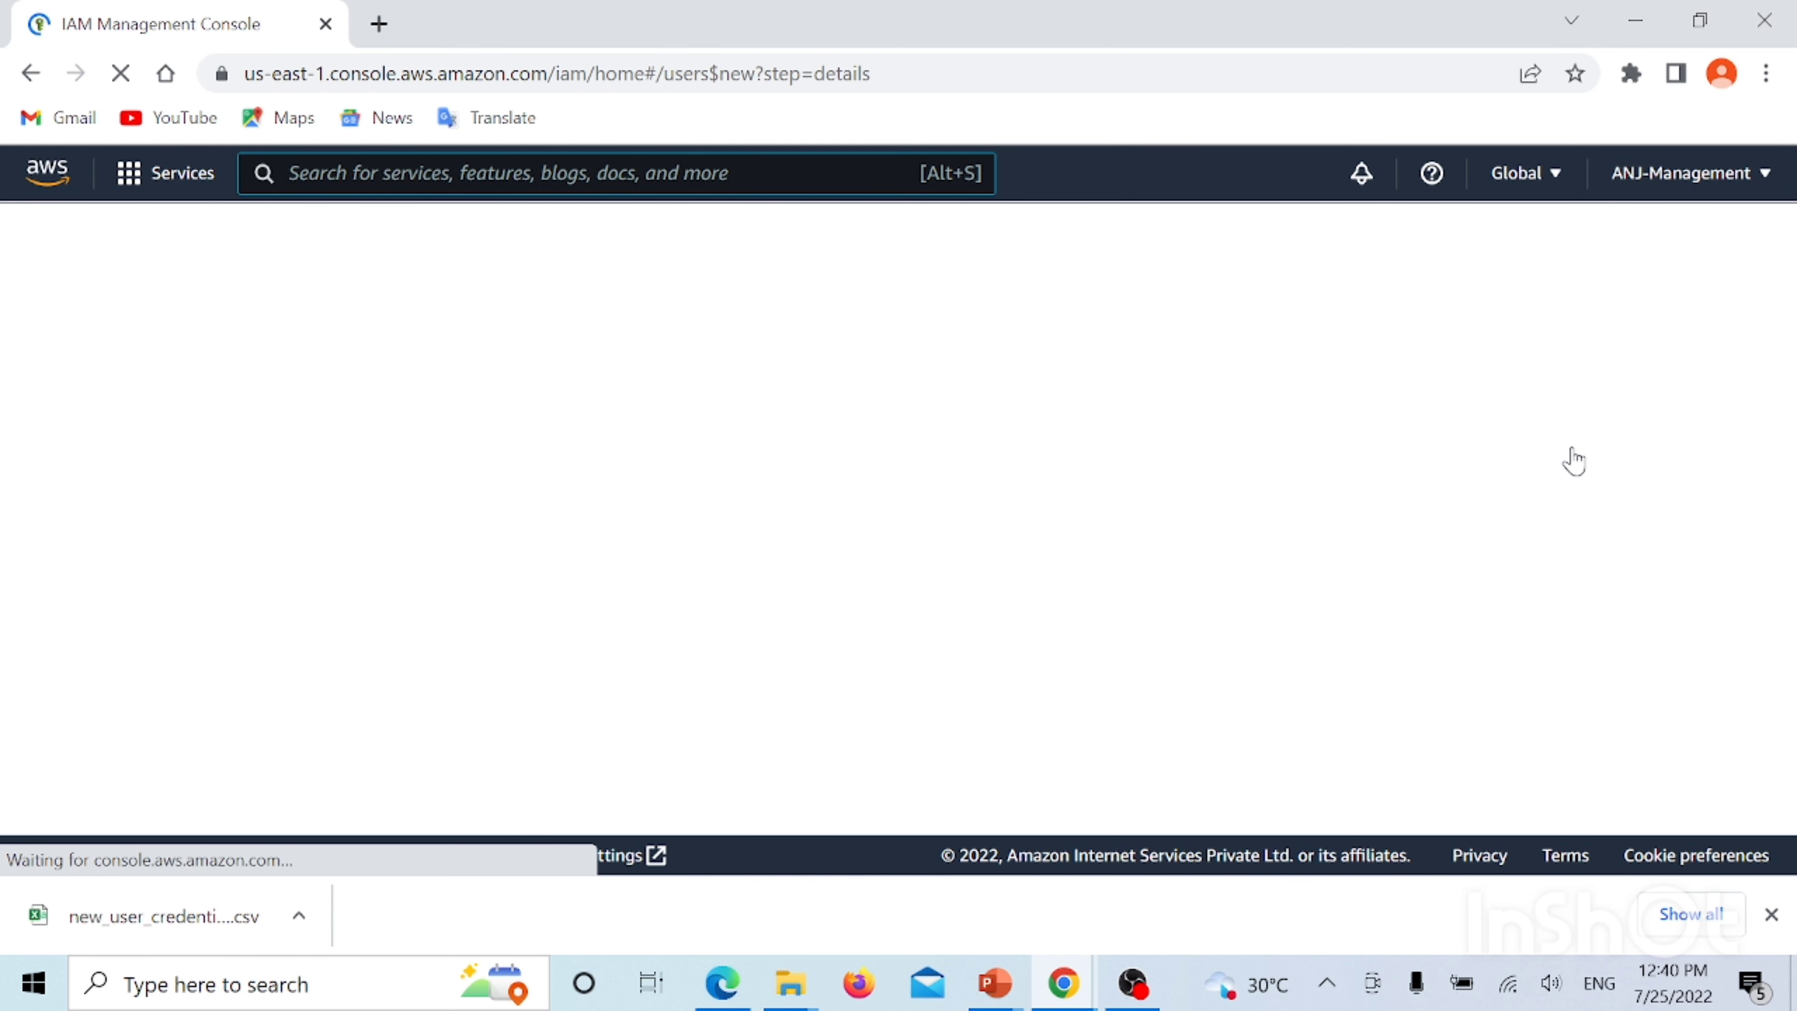
pyautogui.click(688, 470)
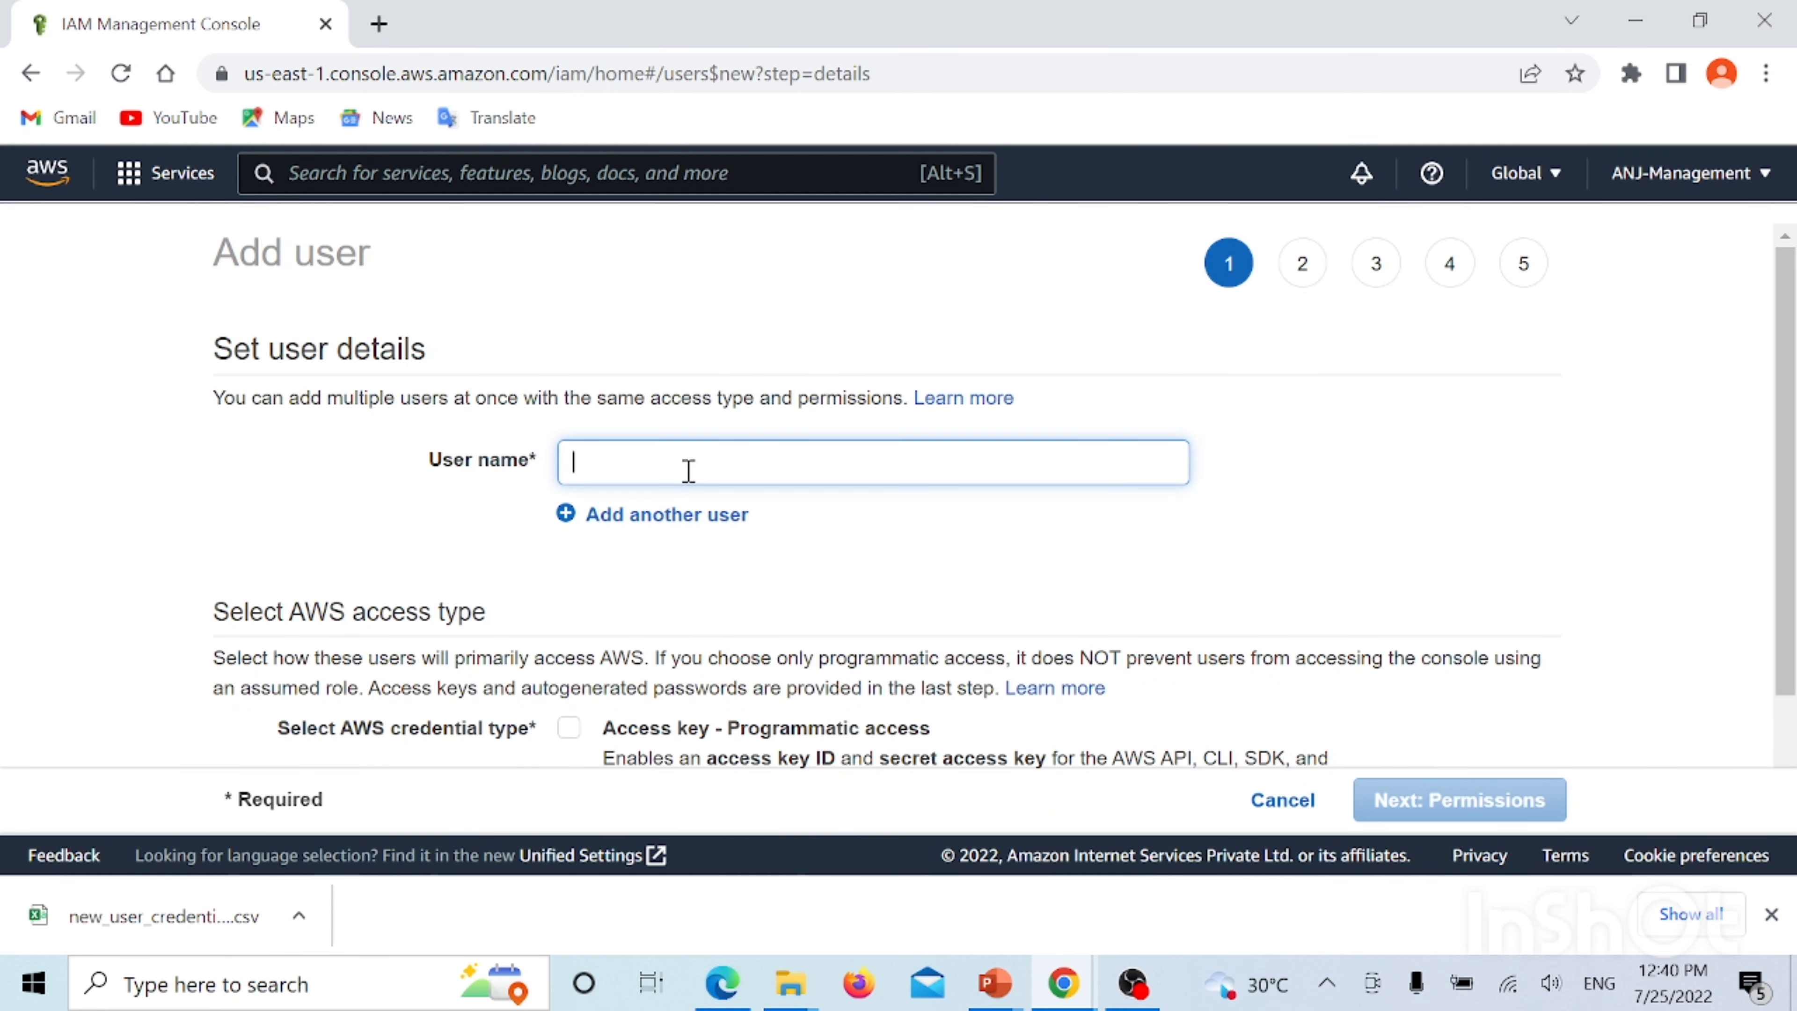
pyautogui.write('John')
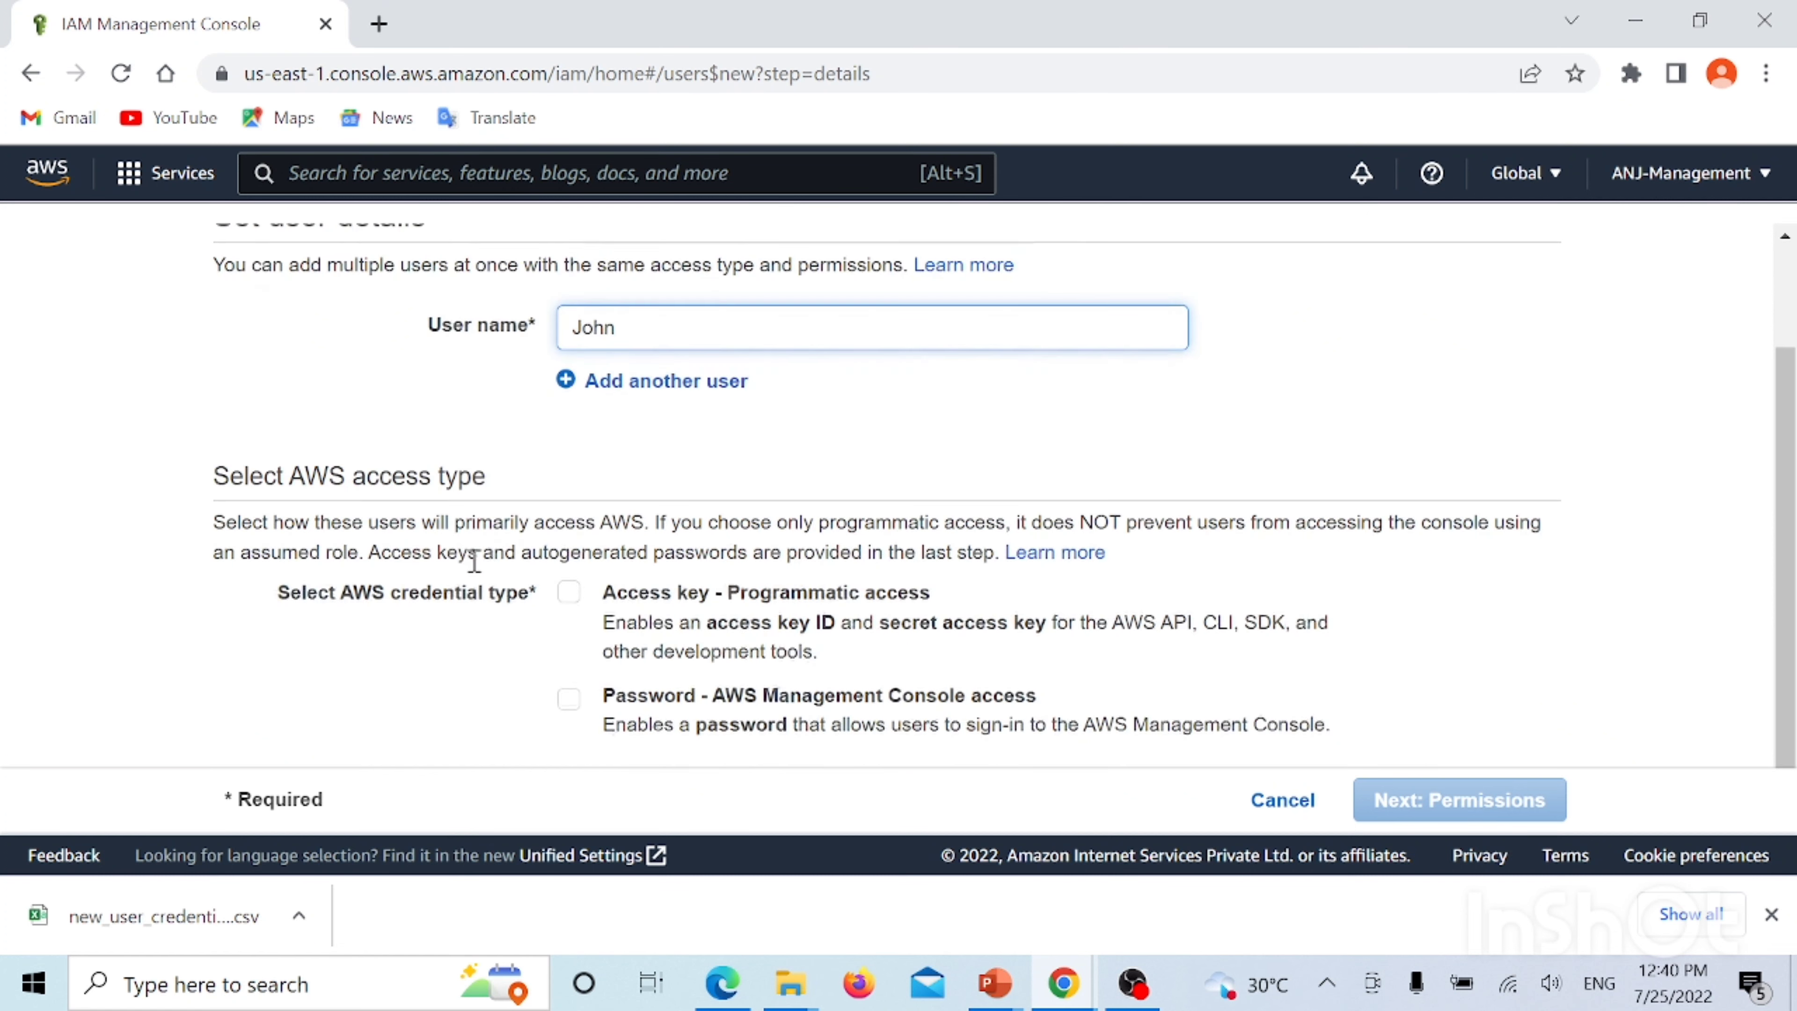
pyautogui.scroll(-2, 688, 470)
pyautogui.click(568, 592)
pyautogui.click(569, 695)
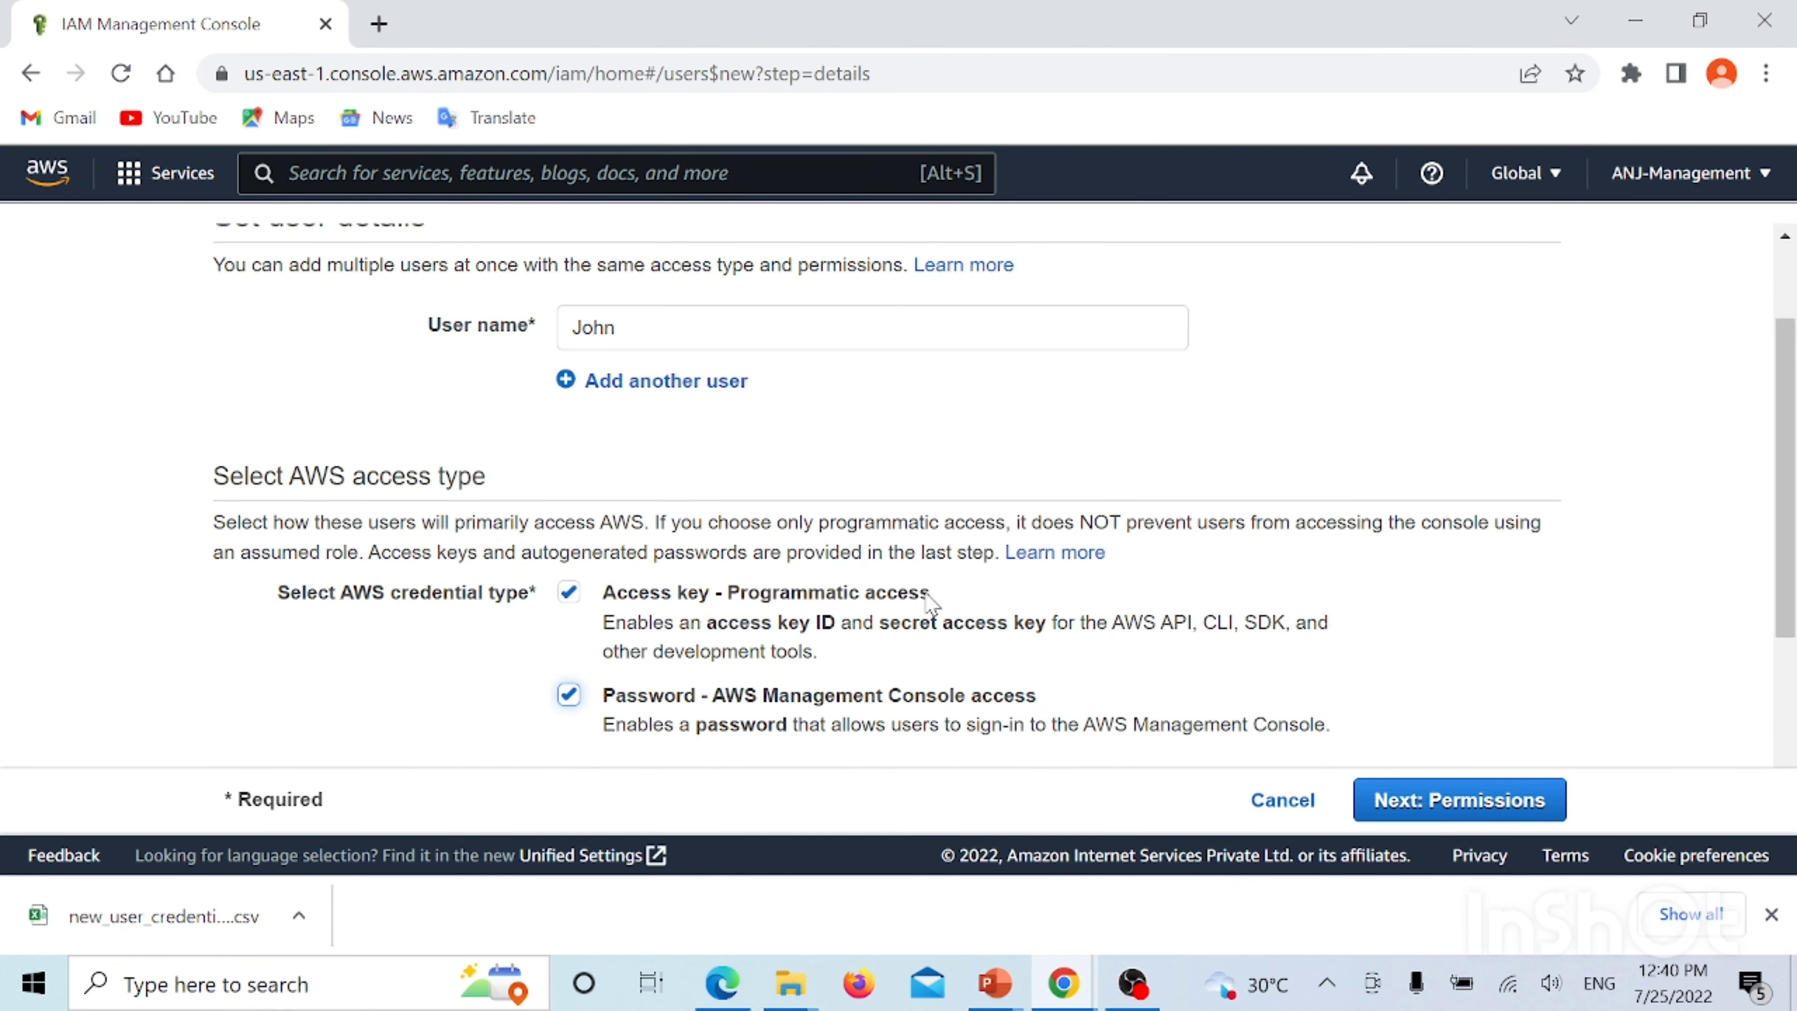
# Give John a custom console password with no forced reset at sign-in
pyautogui.scroll(-4, 931, 610)
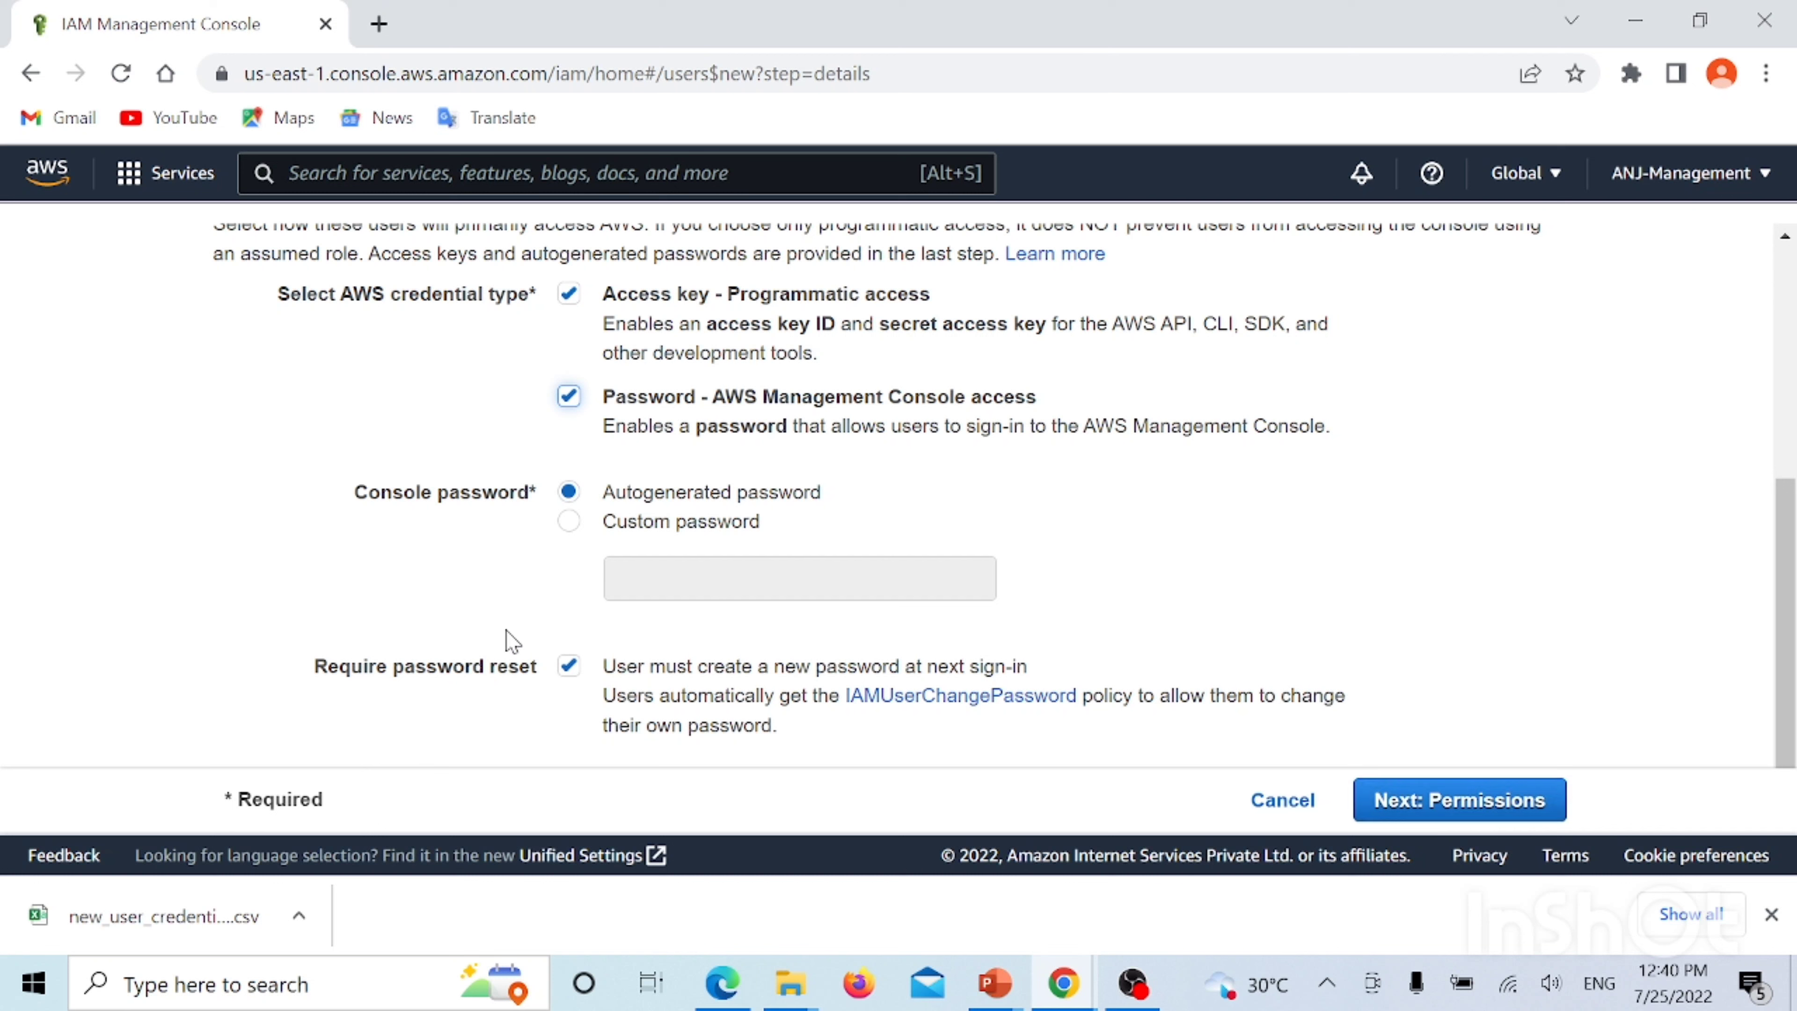
pyautogui.click(569, 522)
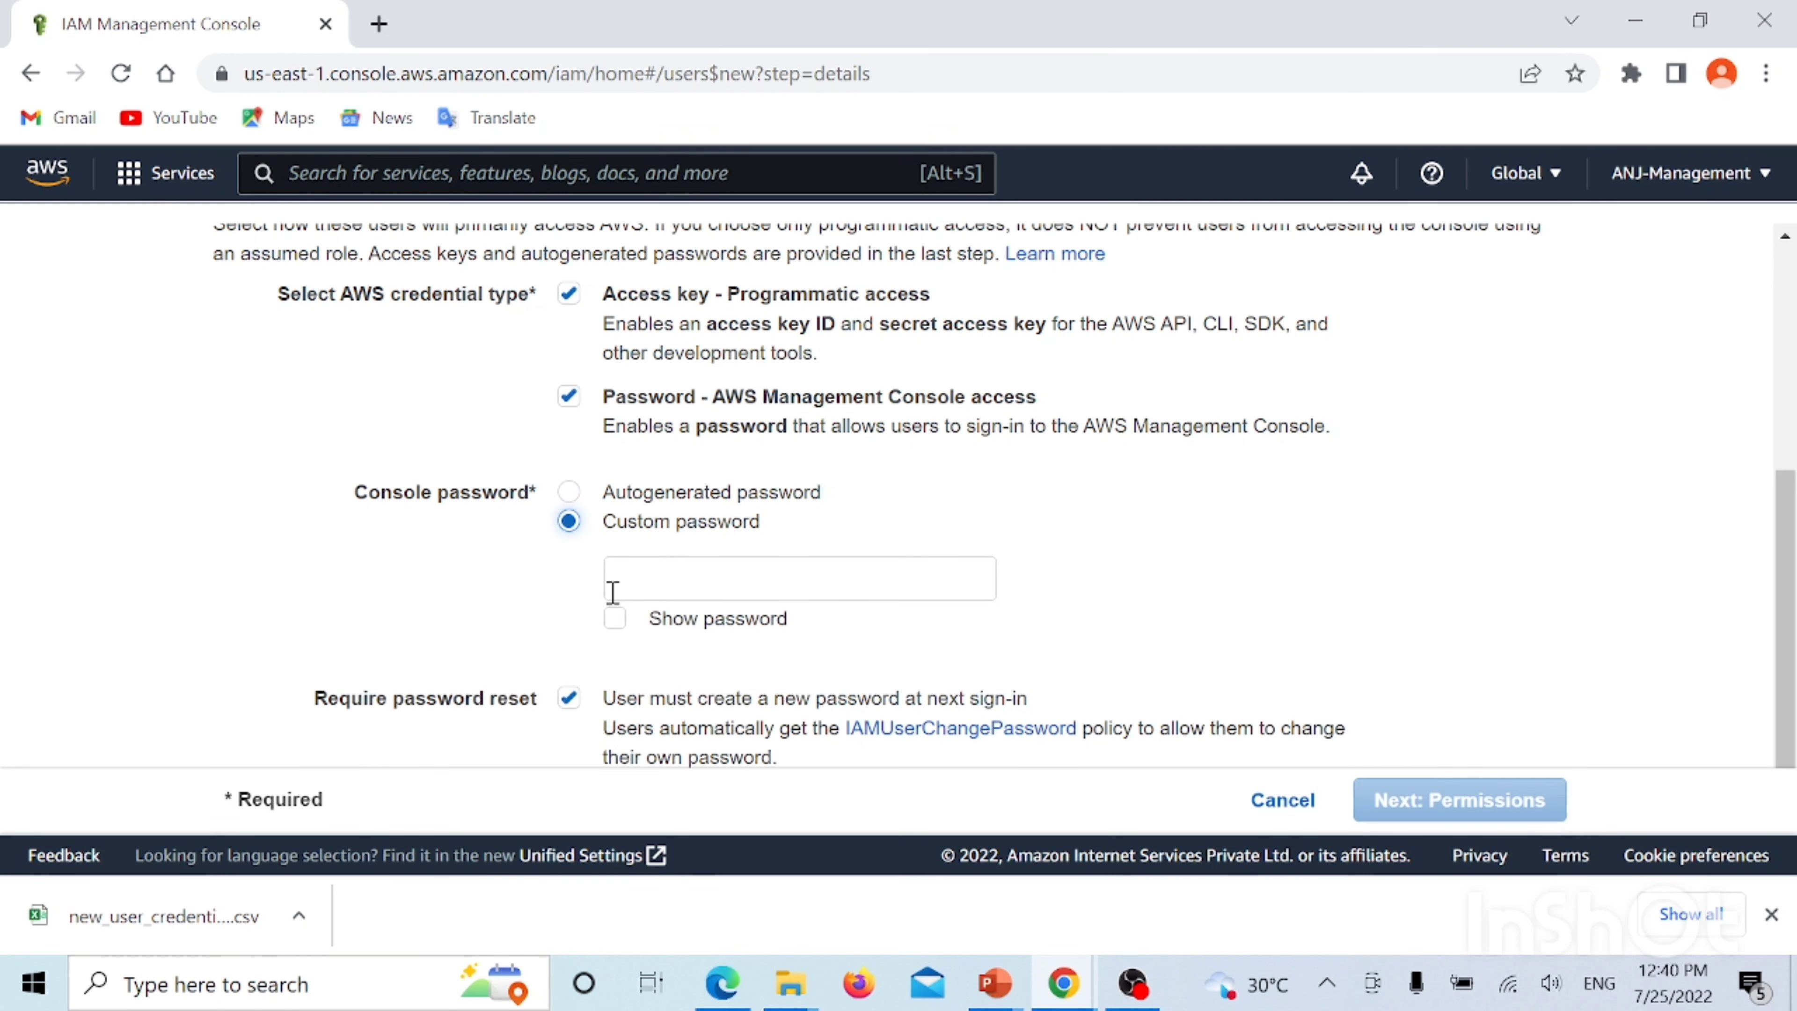
pyautogui.click(569, 698)
pyautogui.click(654, 570)
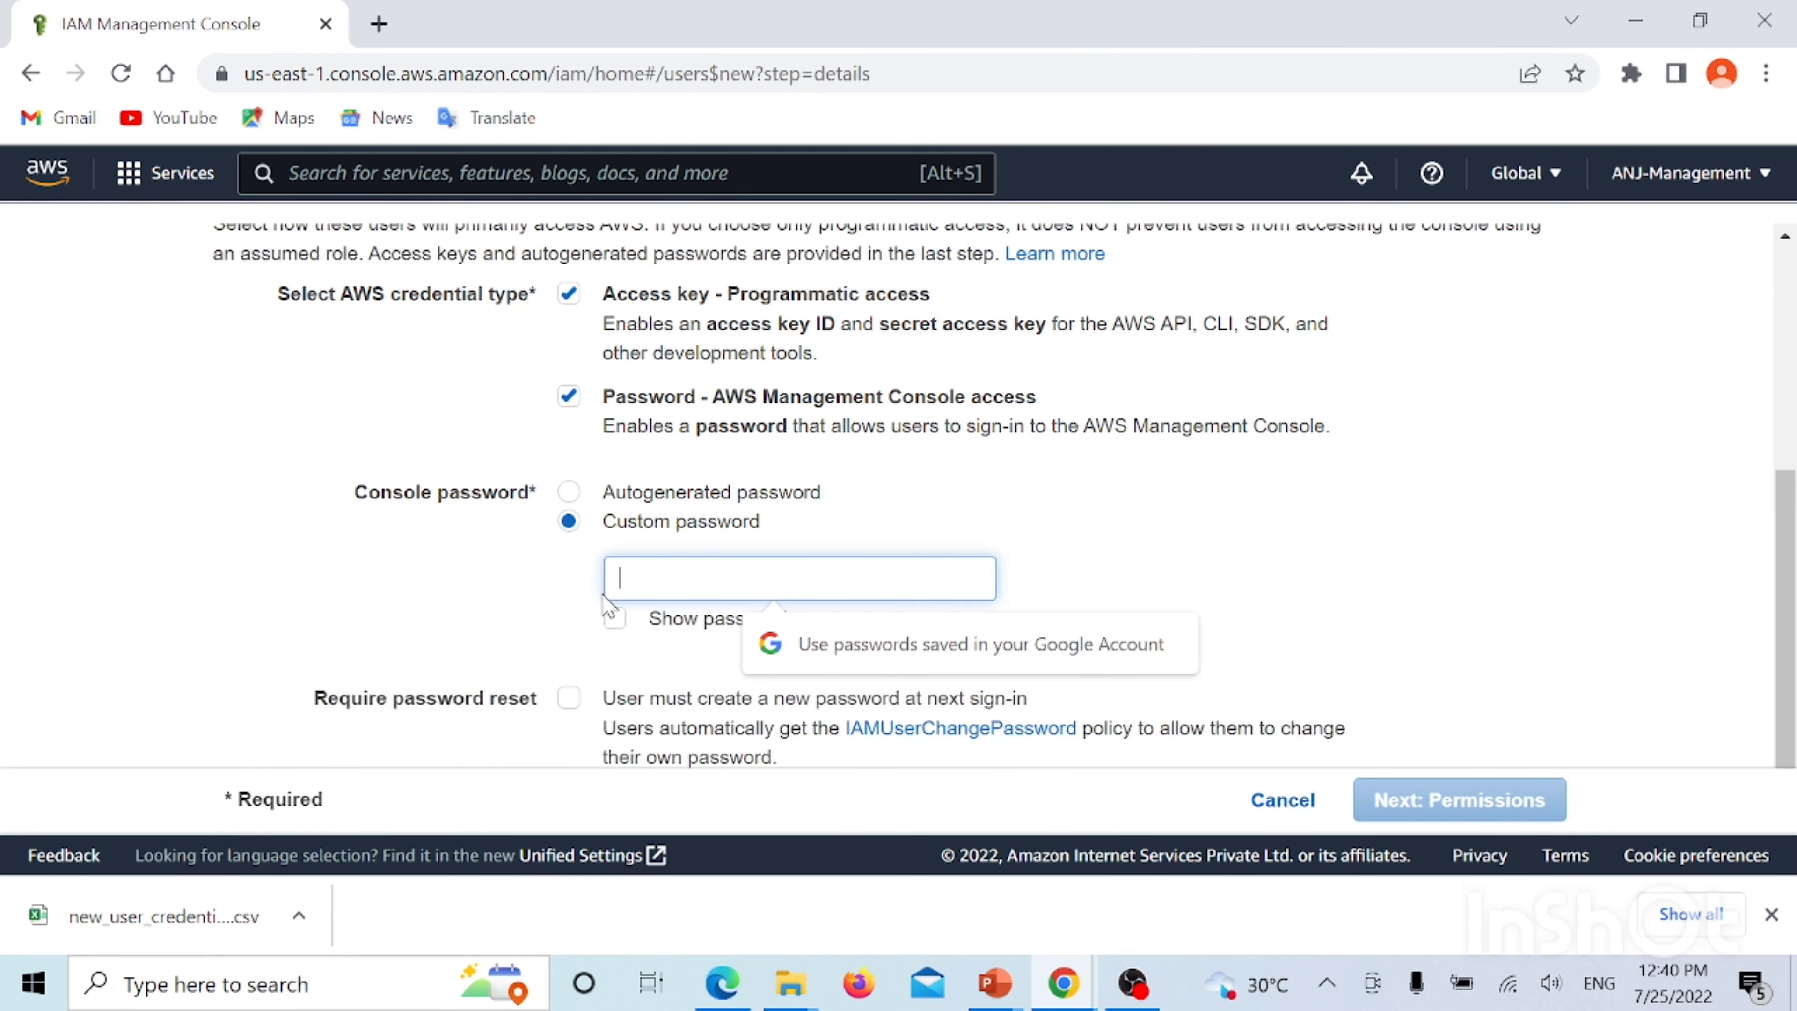
pyautogui.write('•')
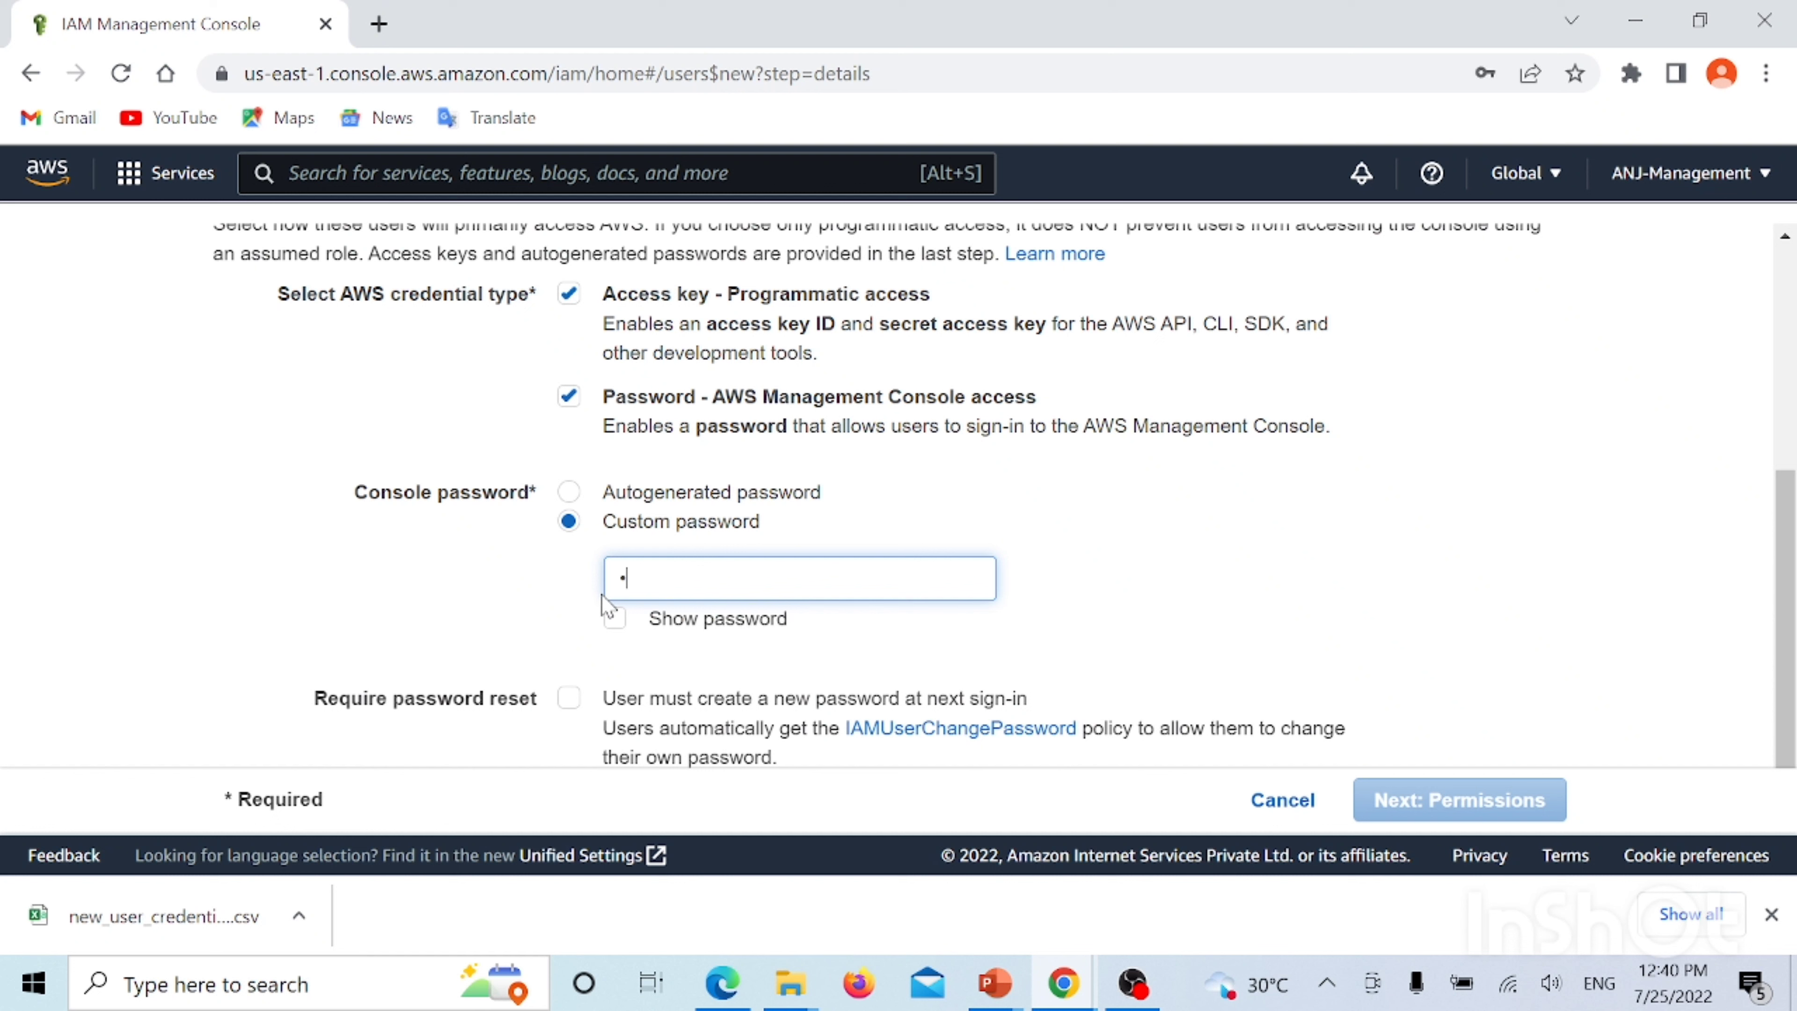
pyautogui.press('BackSpace')
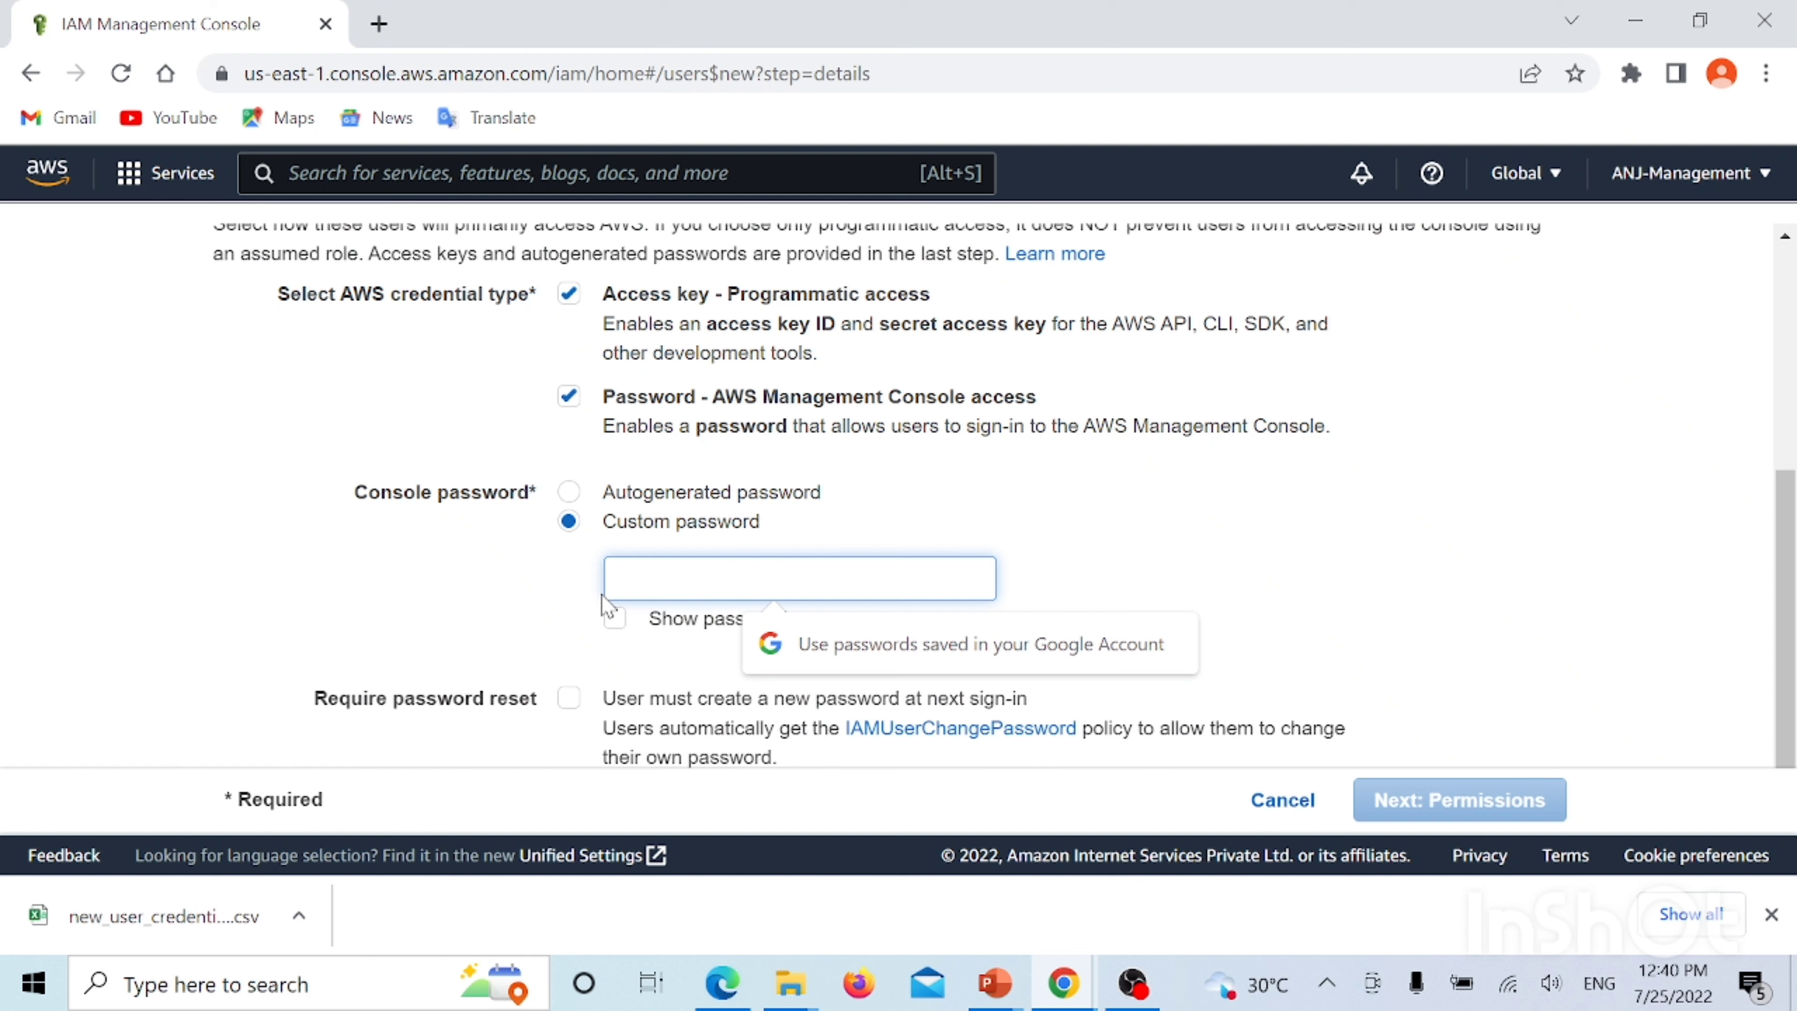
pyautogui.write('••')
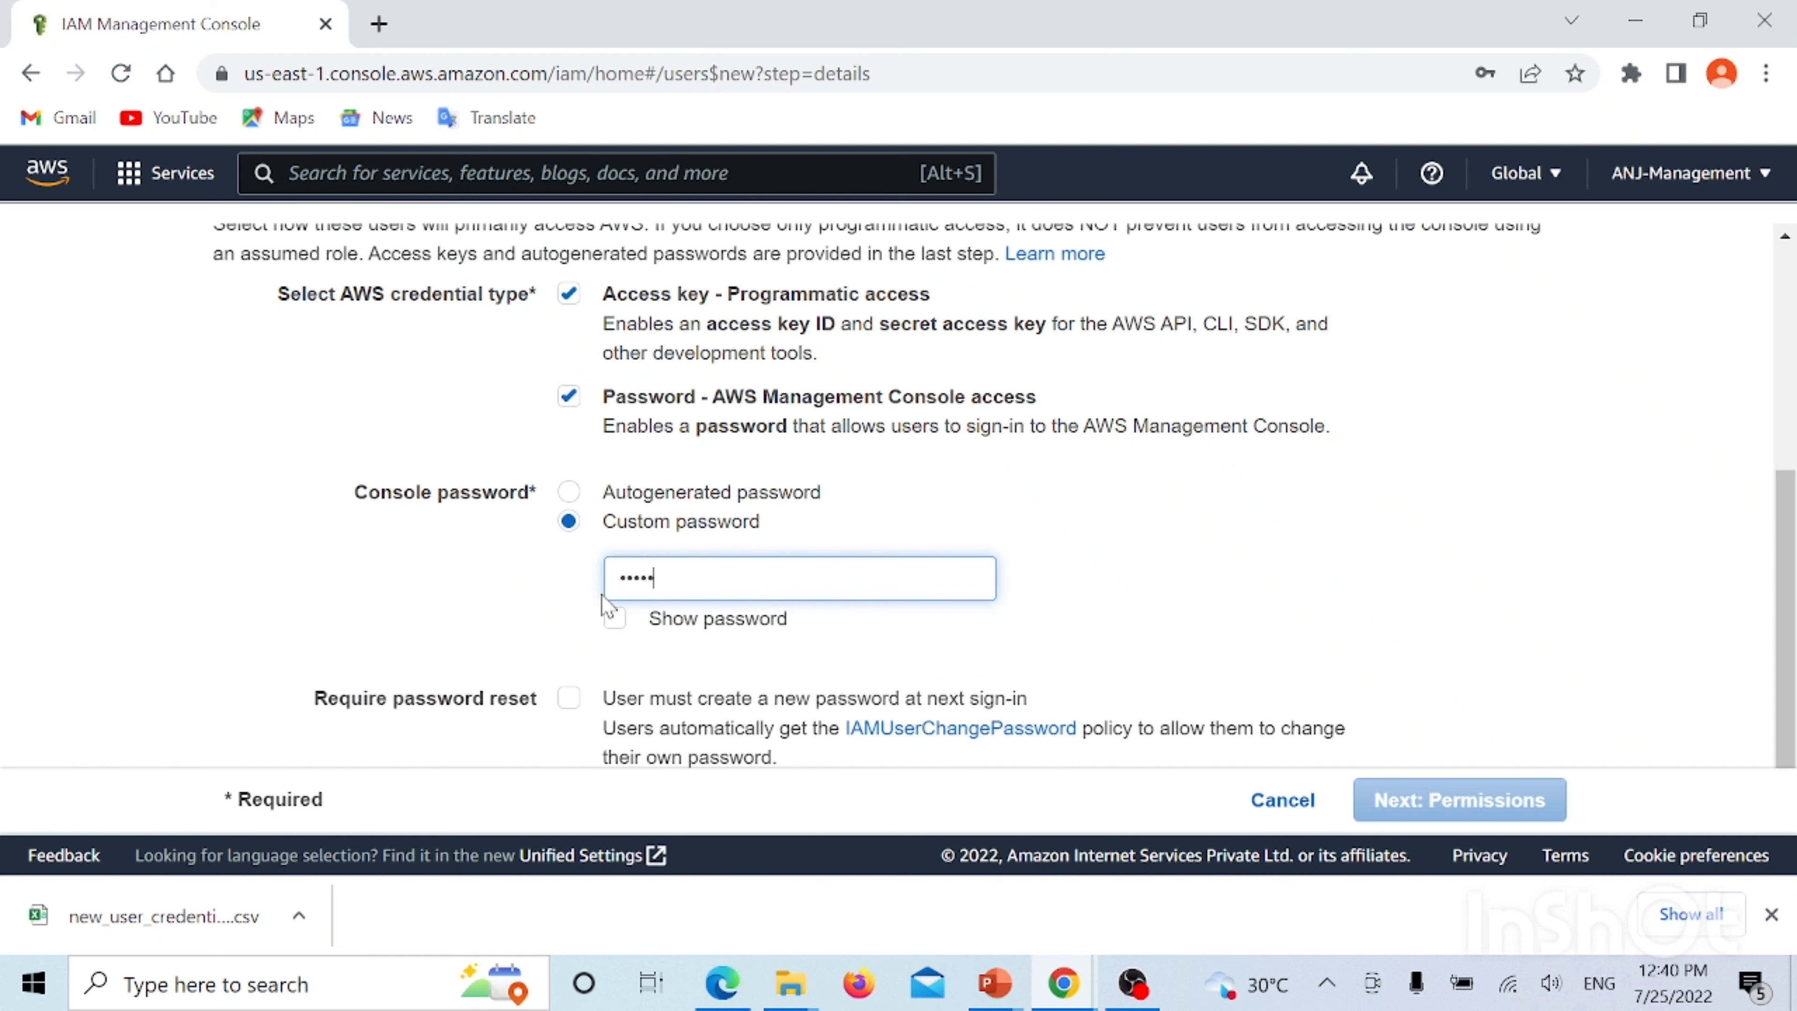
pyautogui.write('••••••••')
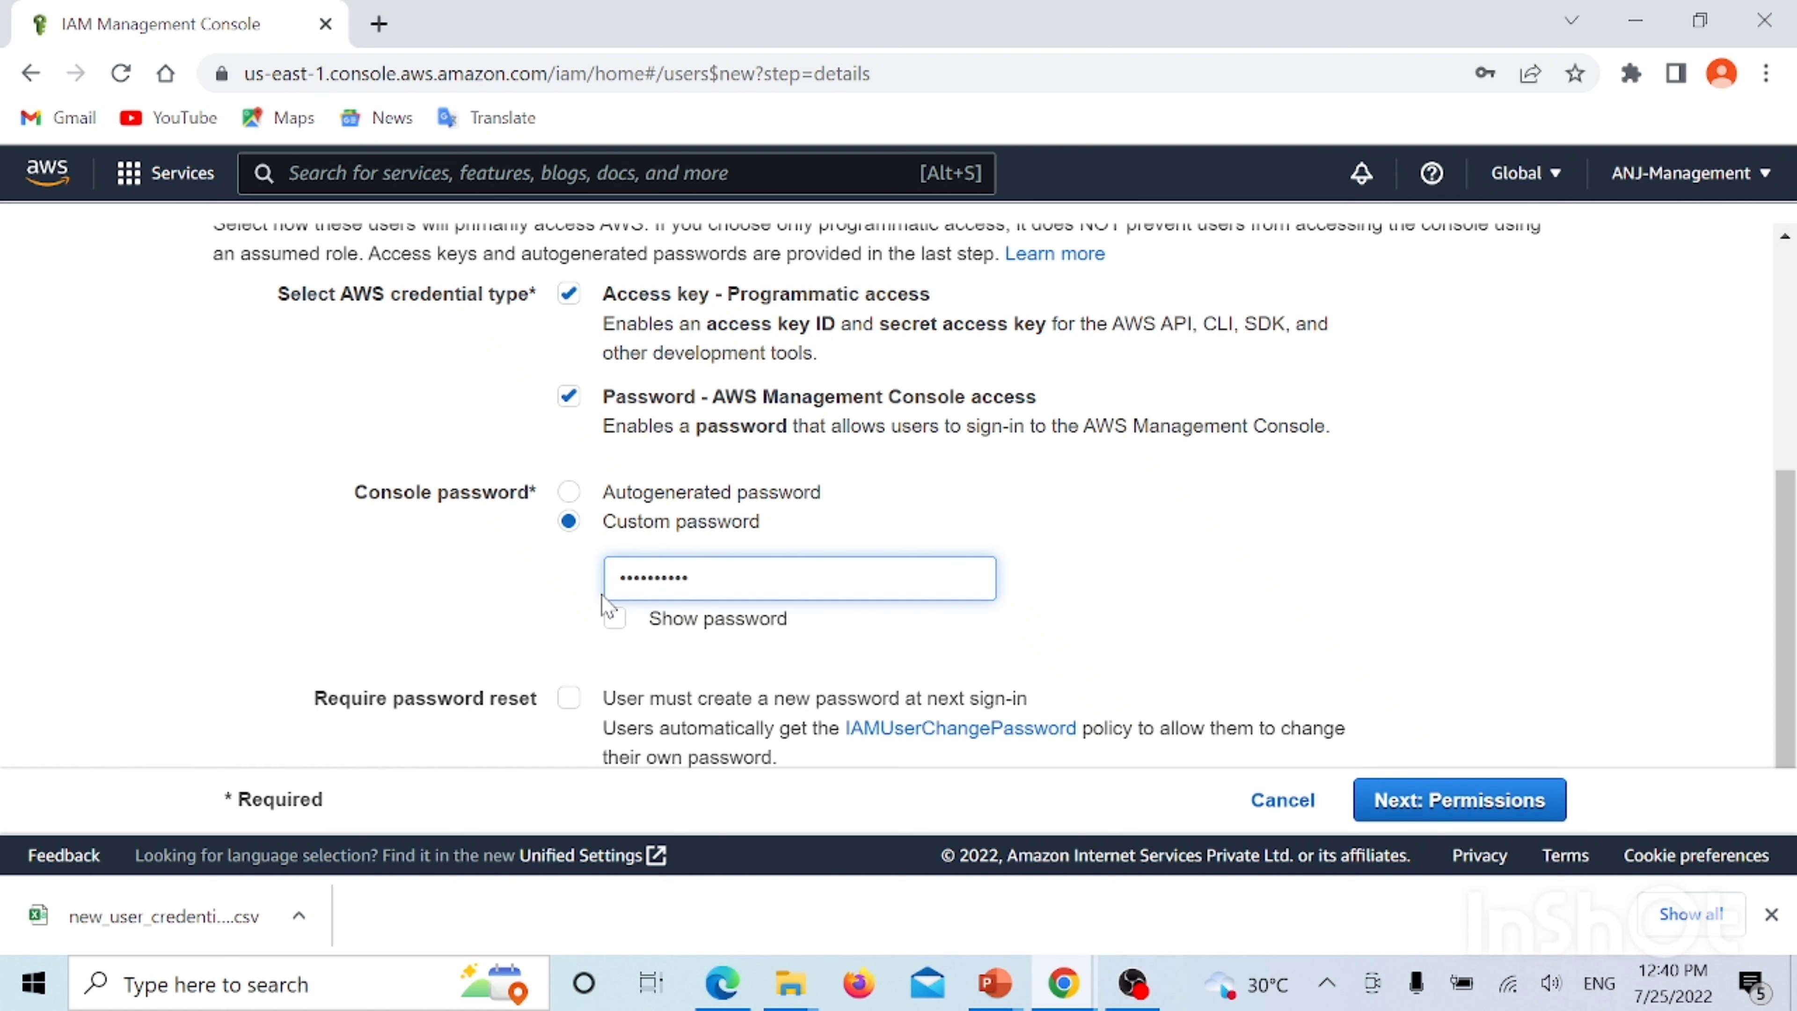
# Put John in GroupA, skip tags, and create the user after review
pyautogui.click(1496, 800)
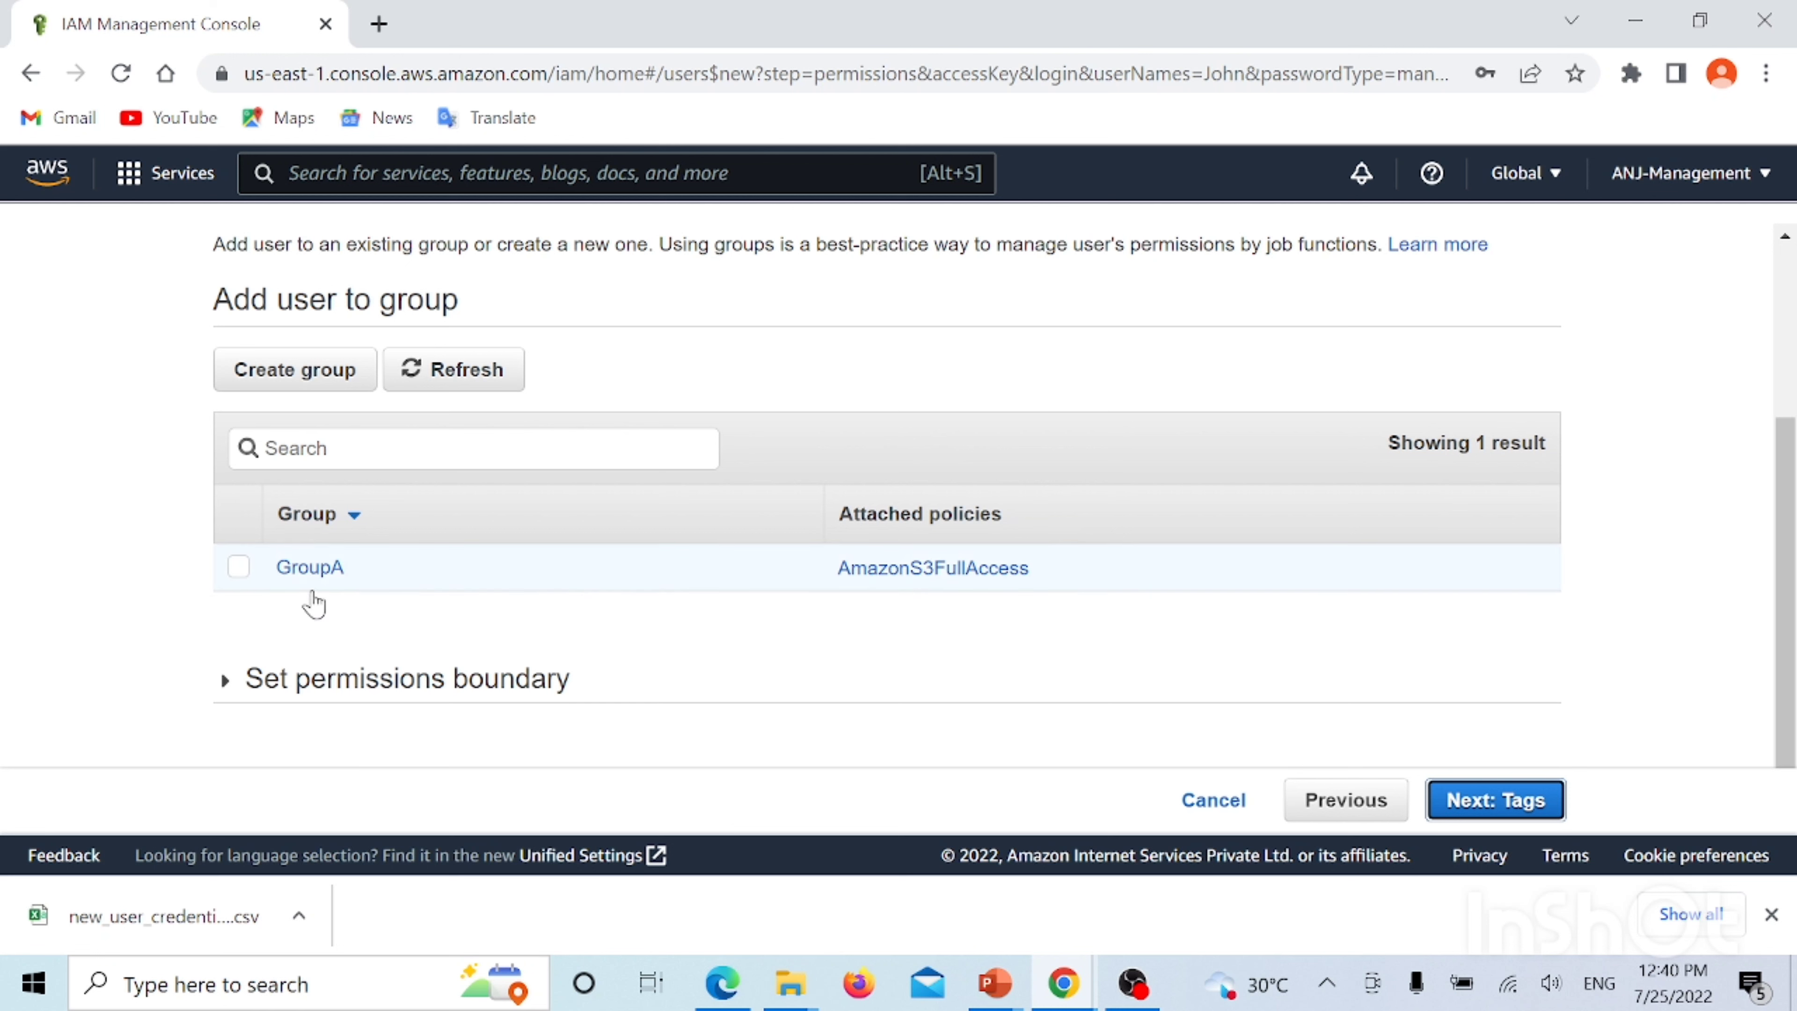
pyautogui.click(238, 569)
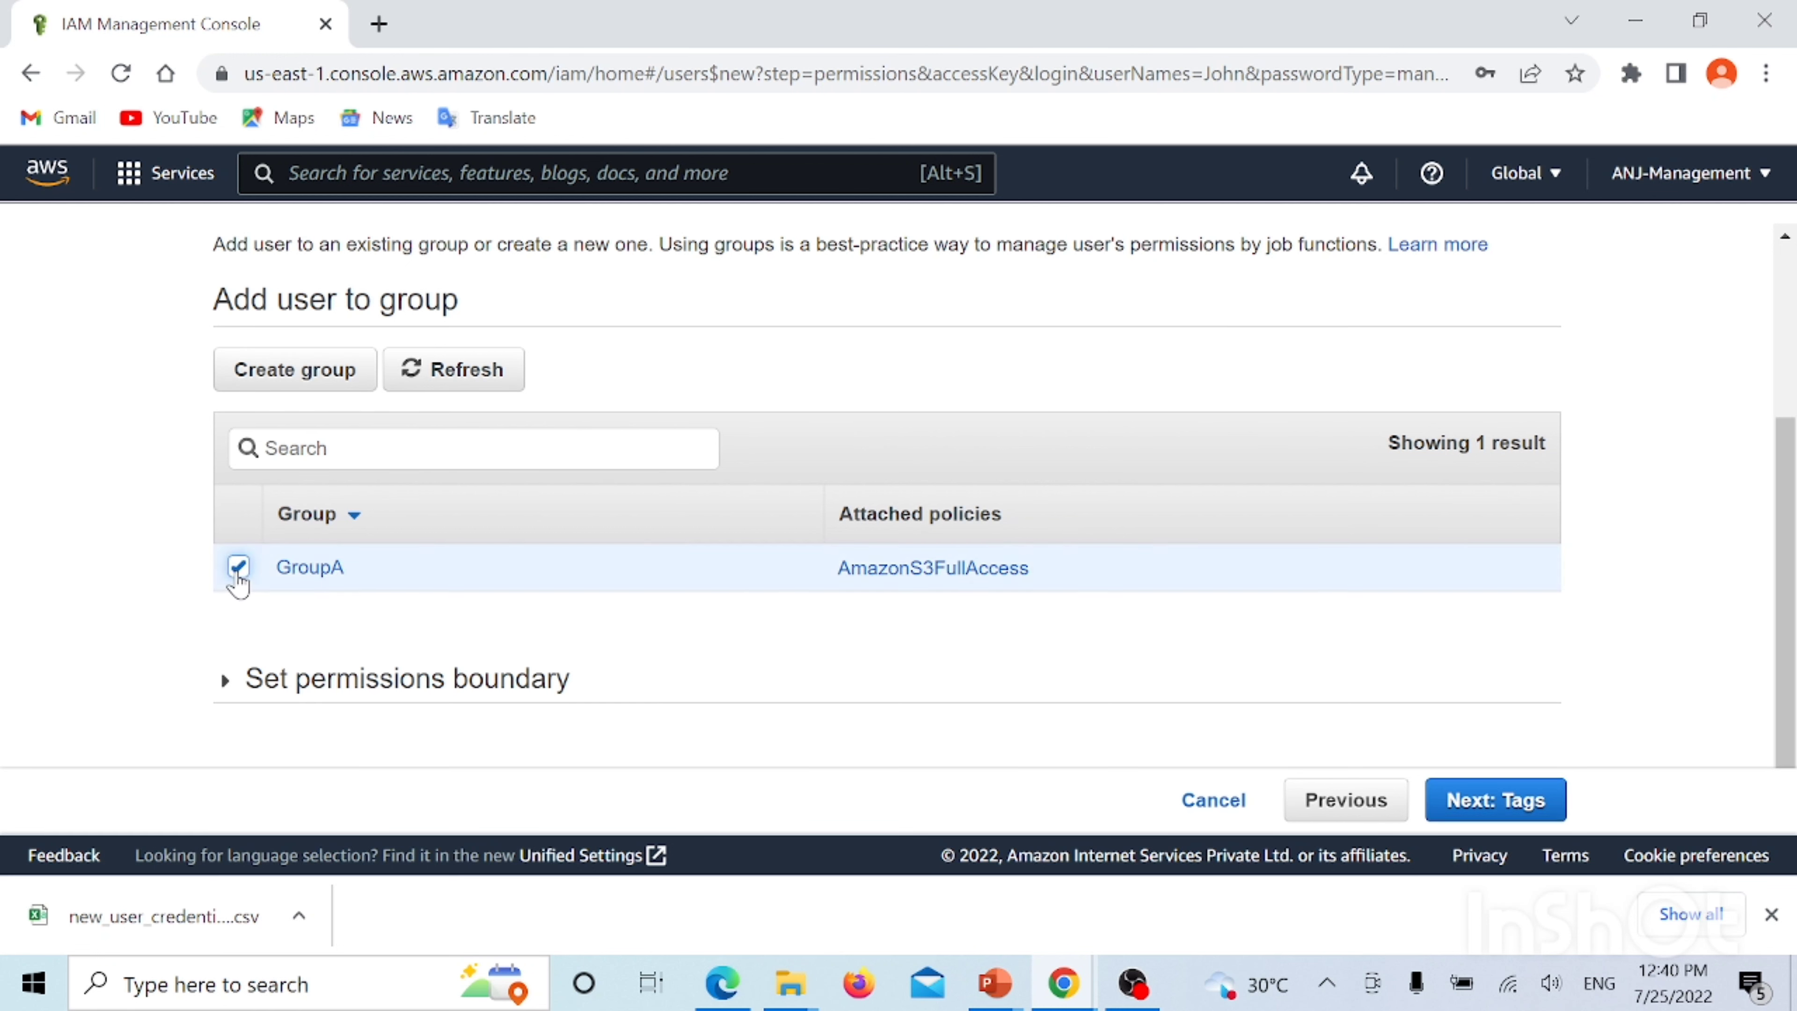
pyautogui.click(1500, 787)
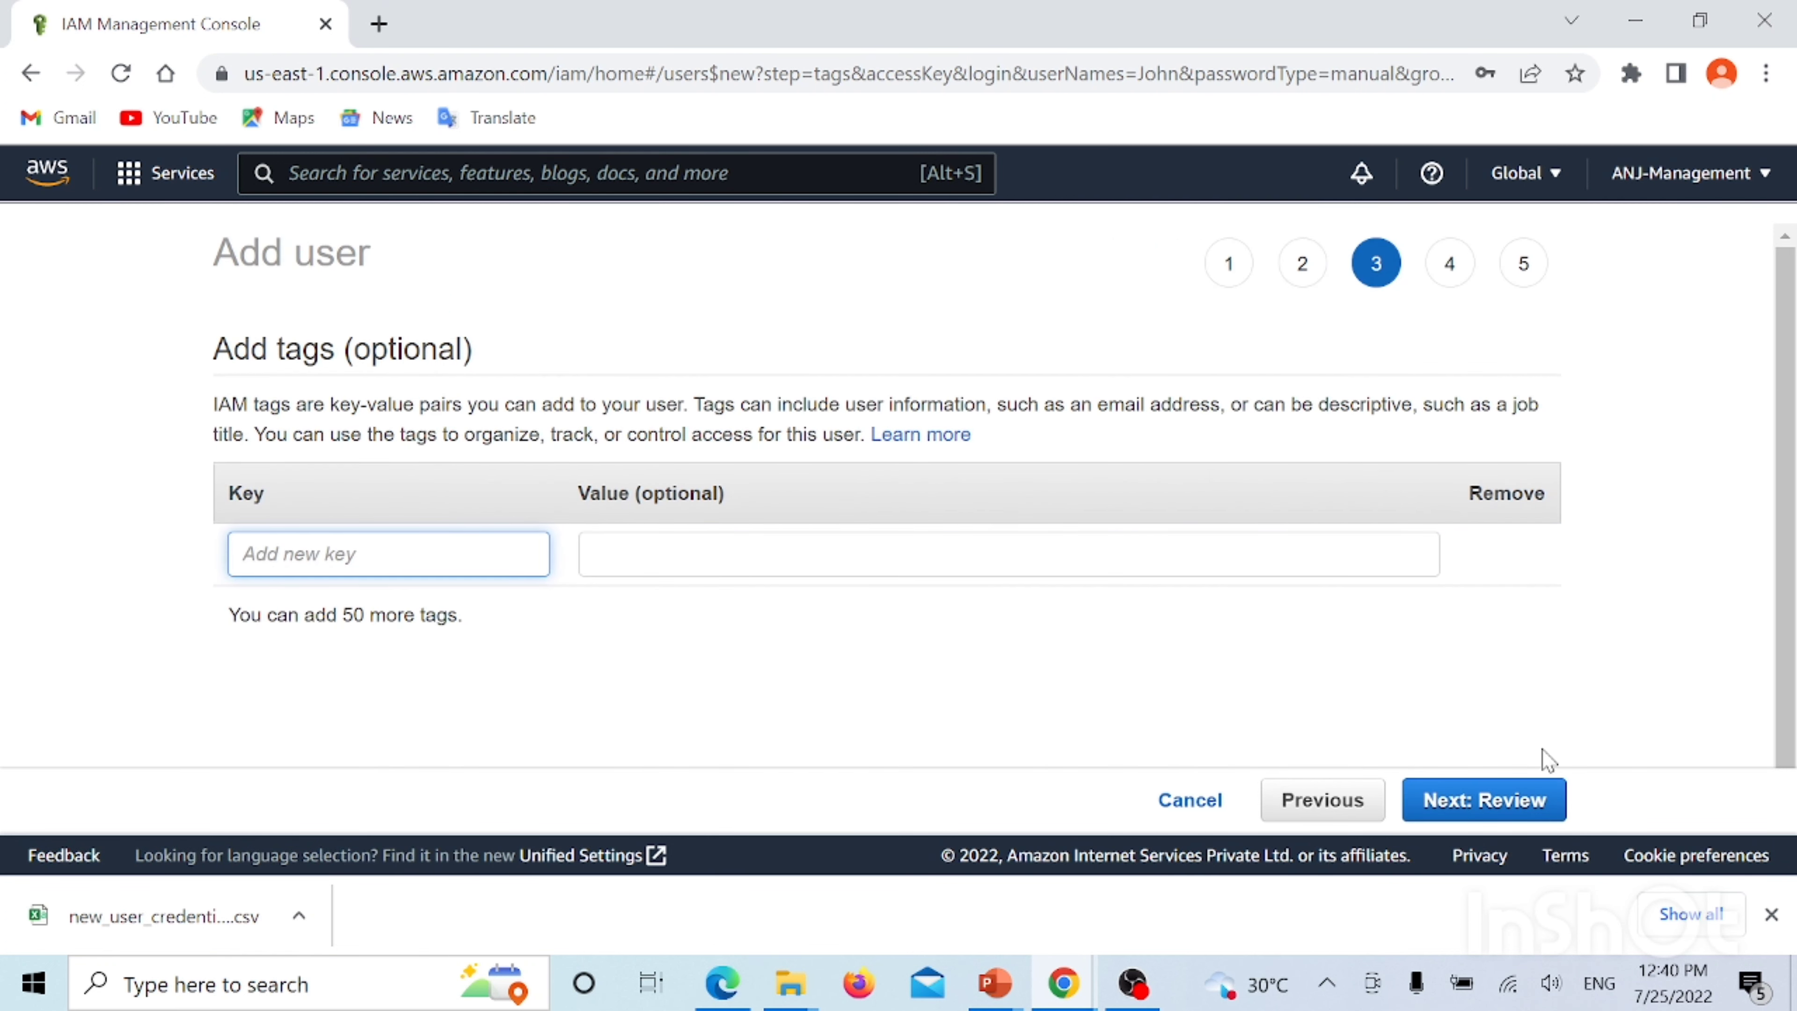
pyautogui.click(1455, 813)
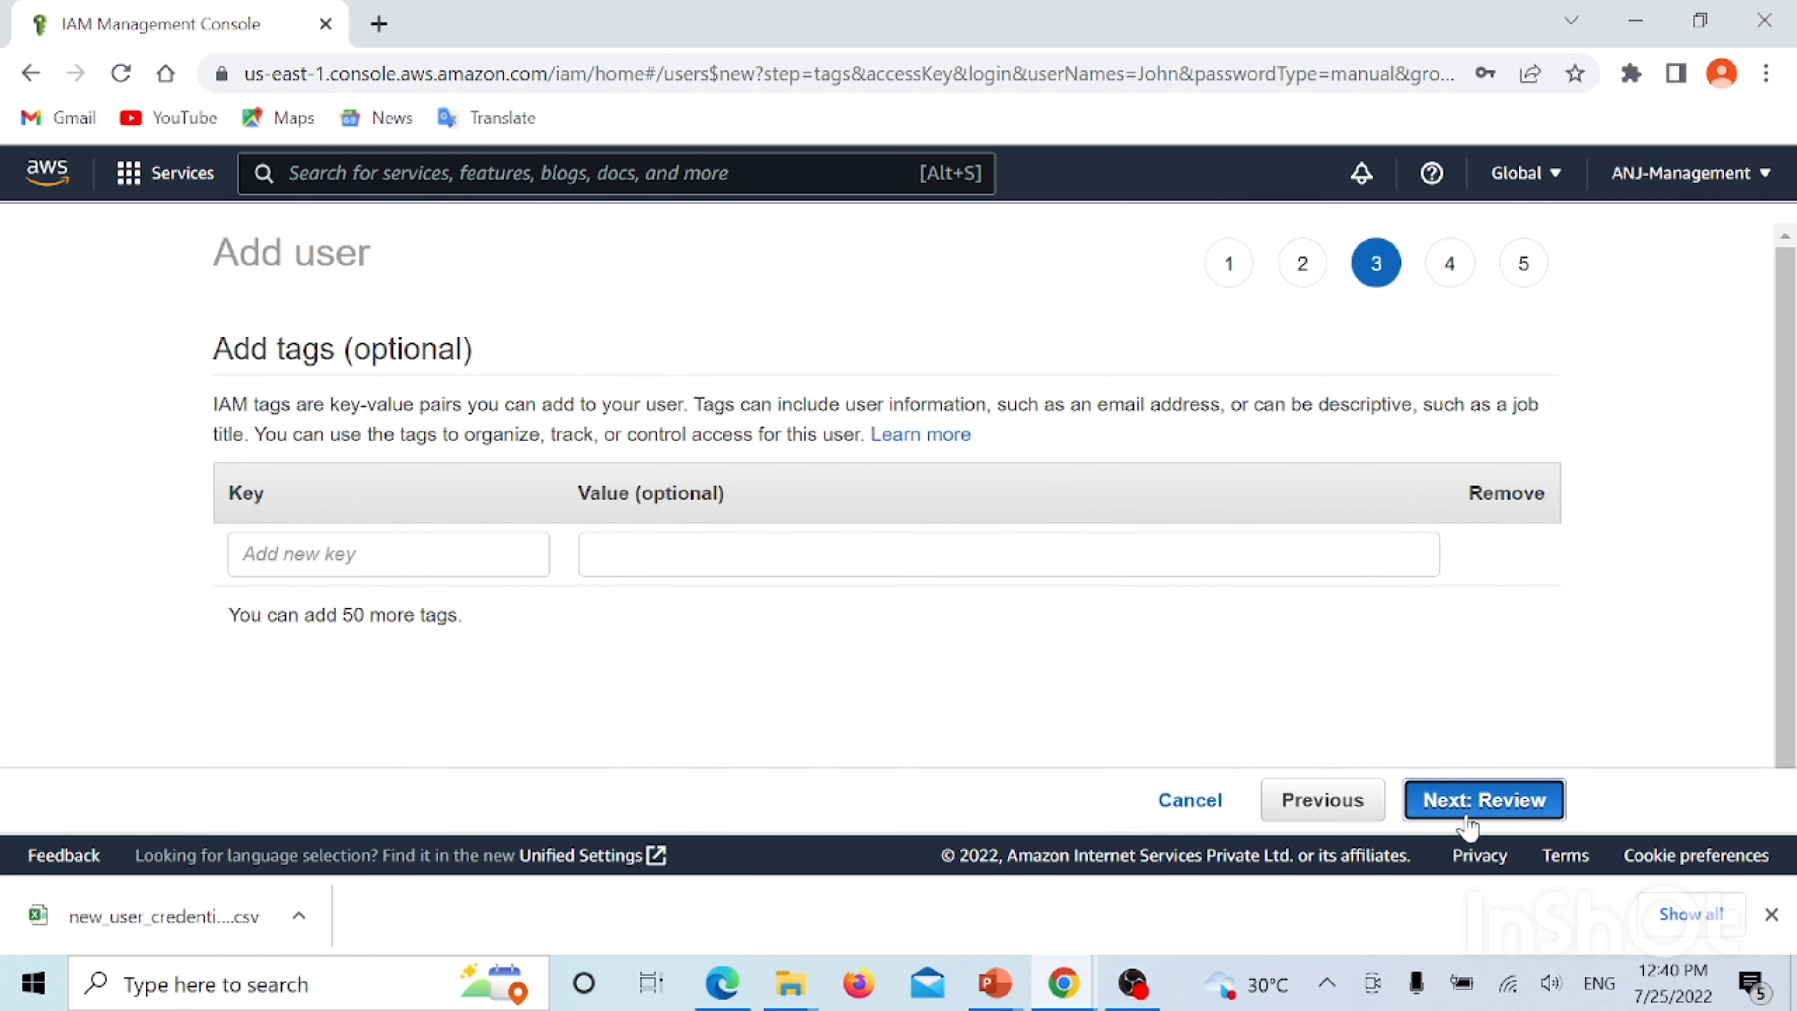
pyautogui.scroll(-3, 1288, 553)
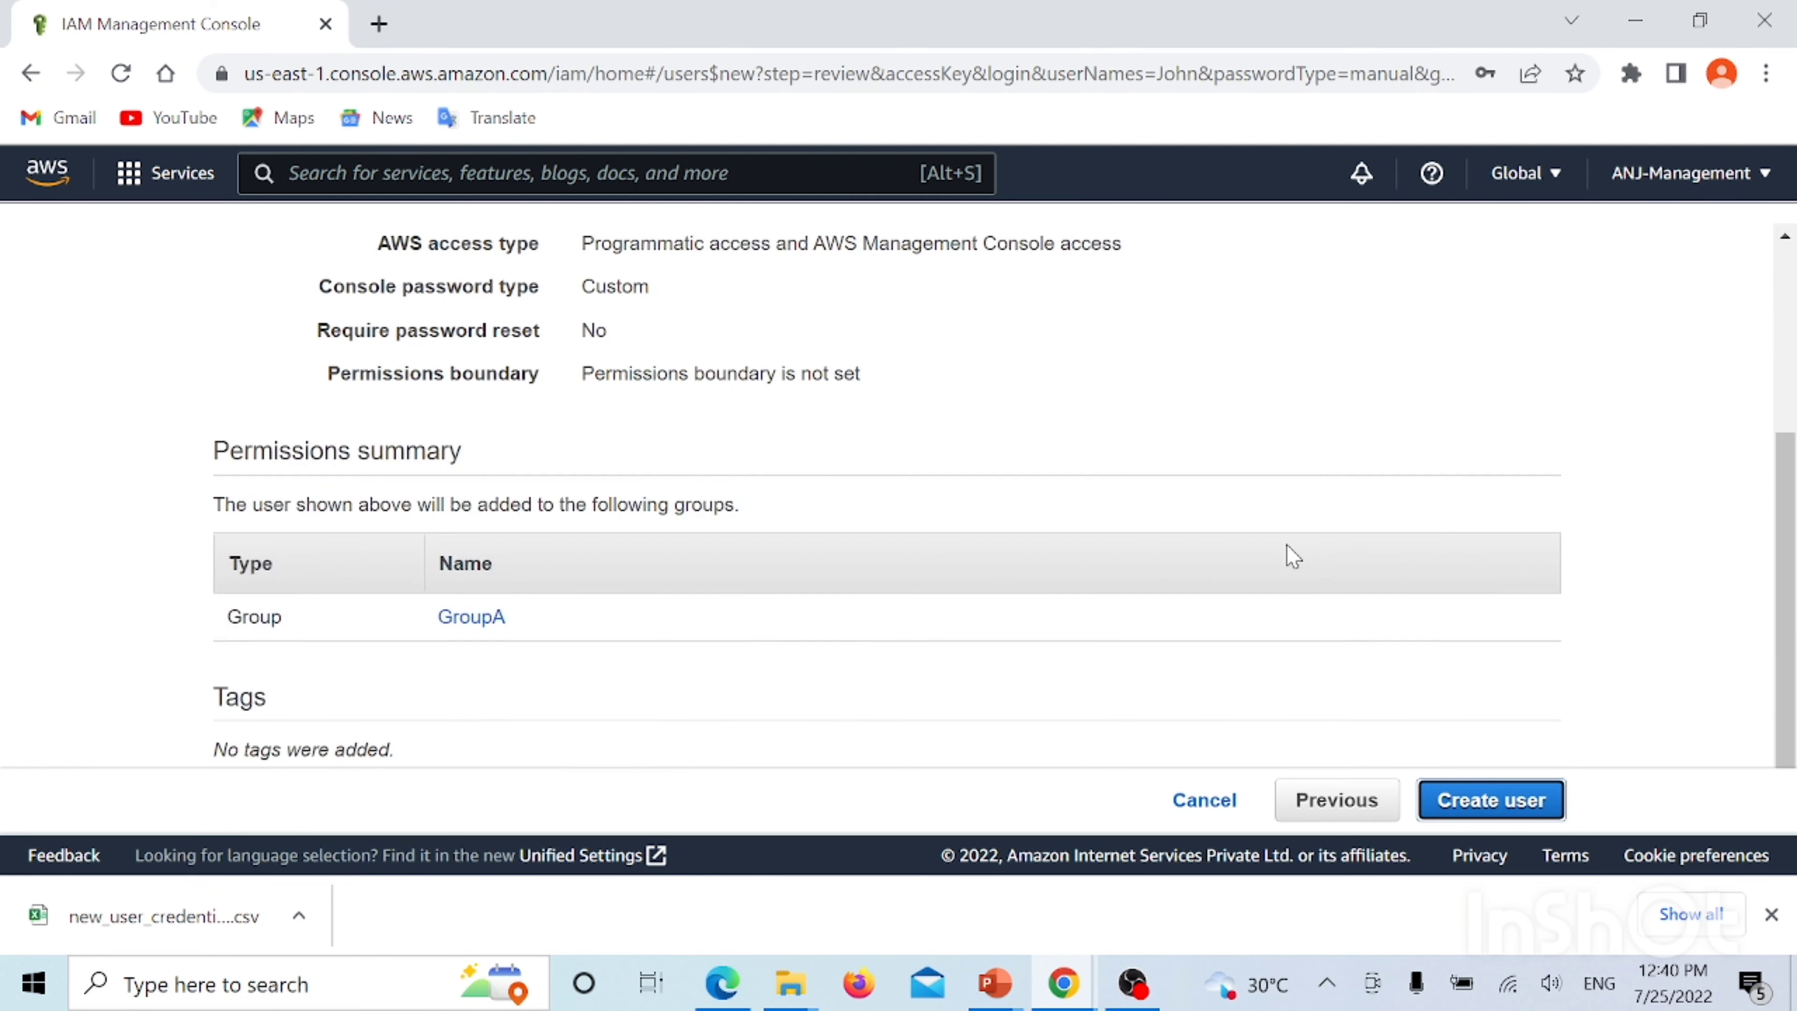
pyautogui.click(1489, 814)
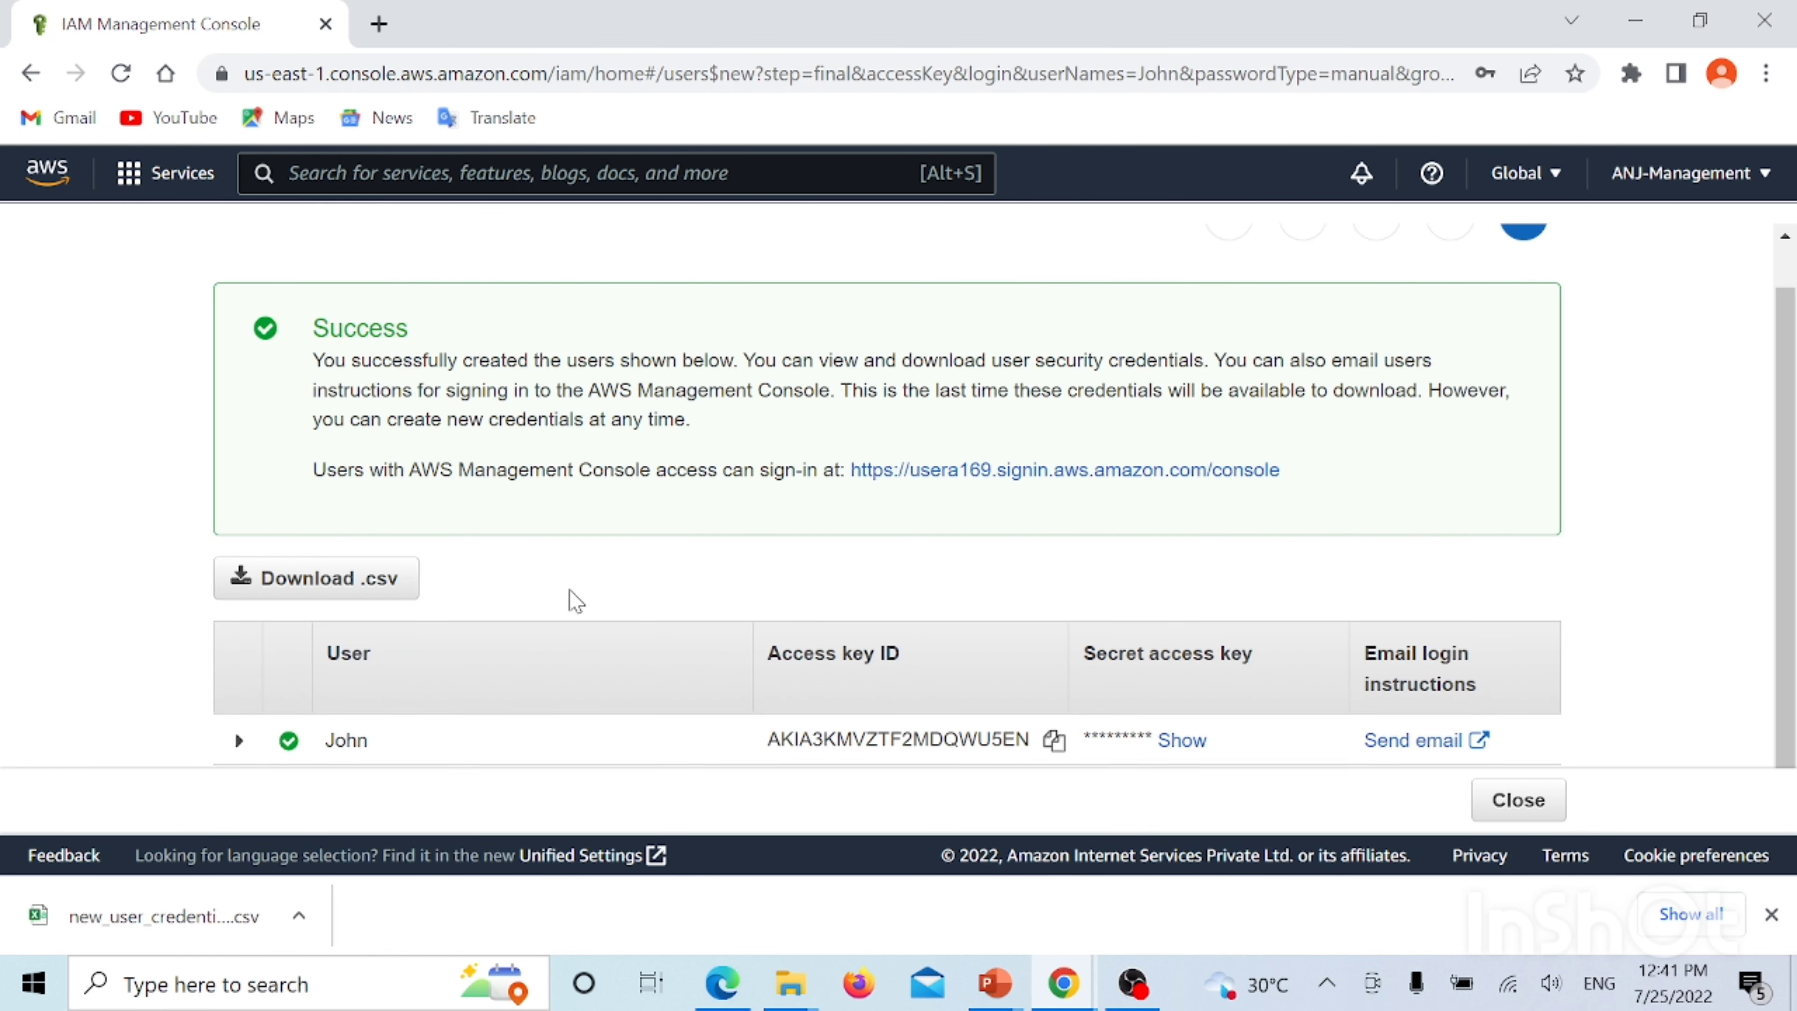
# Download John's credentials .csv and return to the Users list showing both users in GroupA
pyautogui.click(325, 583)
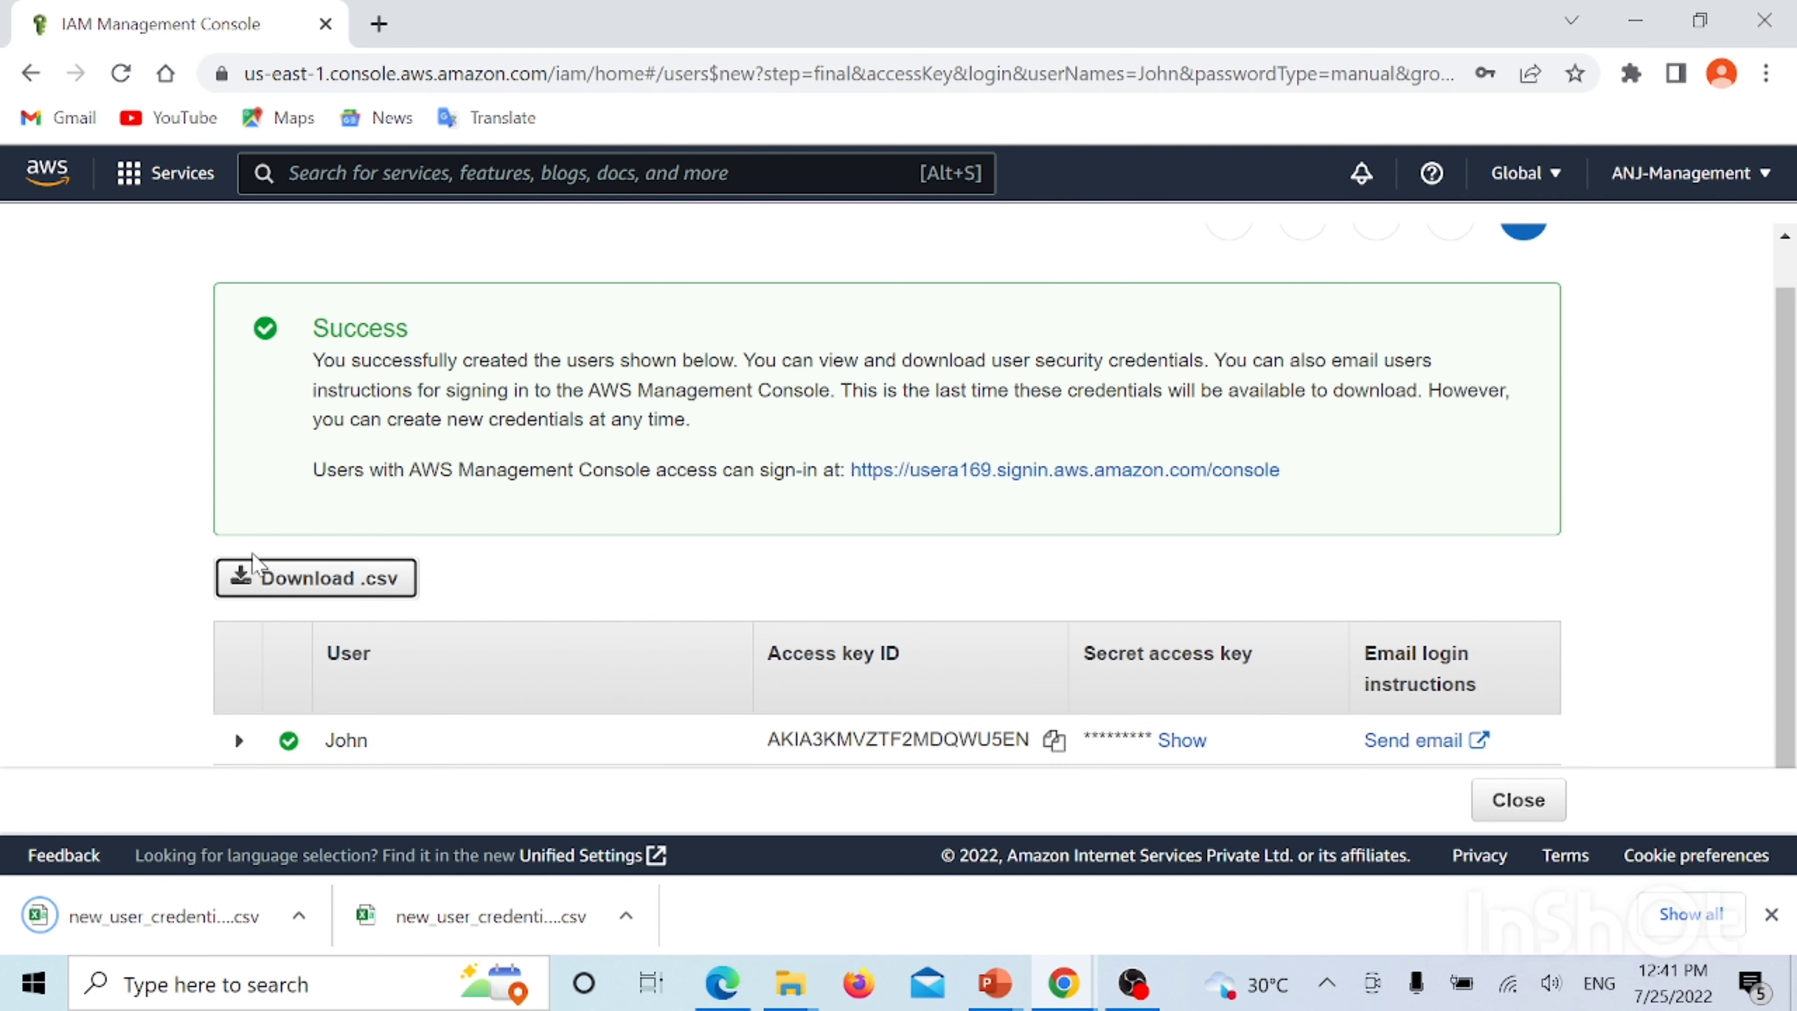
pyautogui.click(1528, 807)
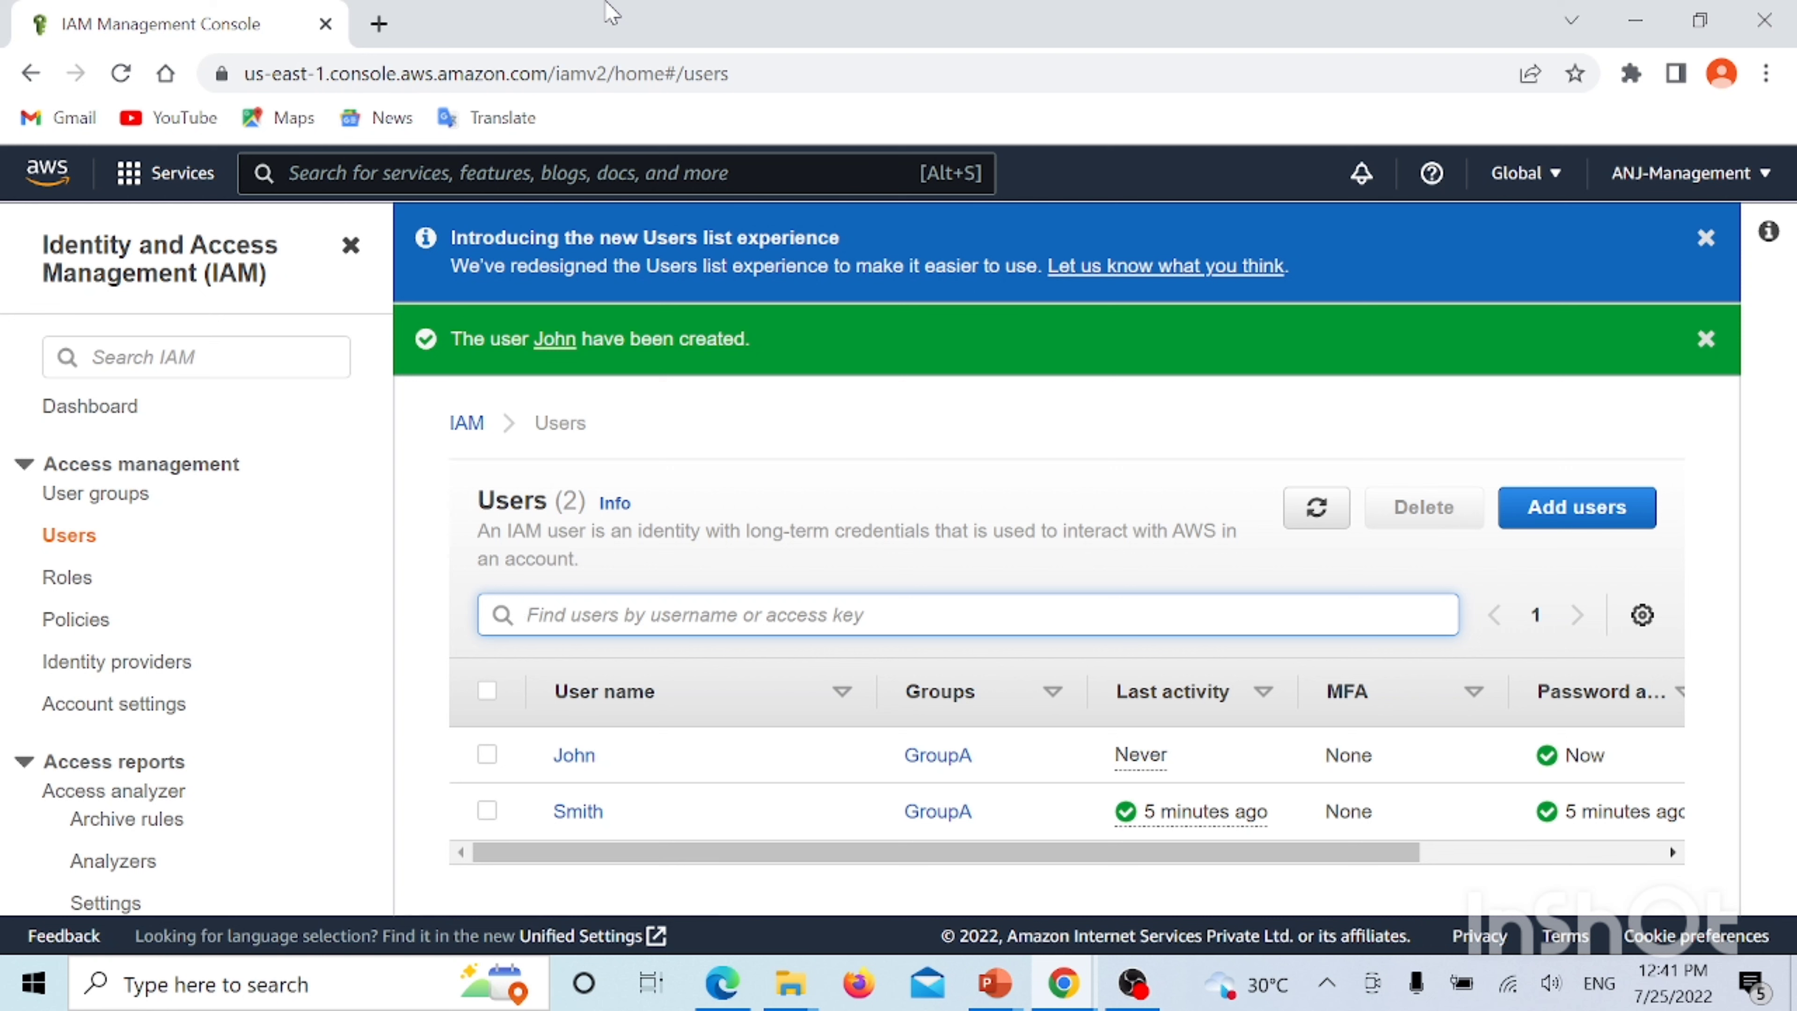
# Back in the S3 window, dismiss the feedback banner and reload the blank Create bucket form
pyautogui.click(1063, 988)
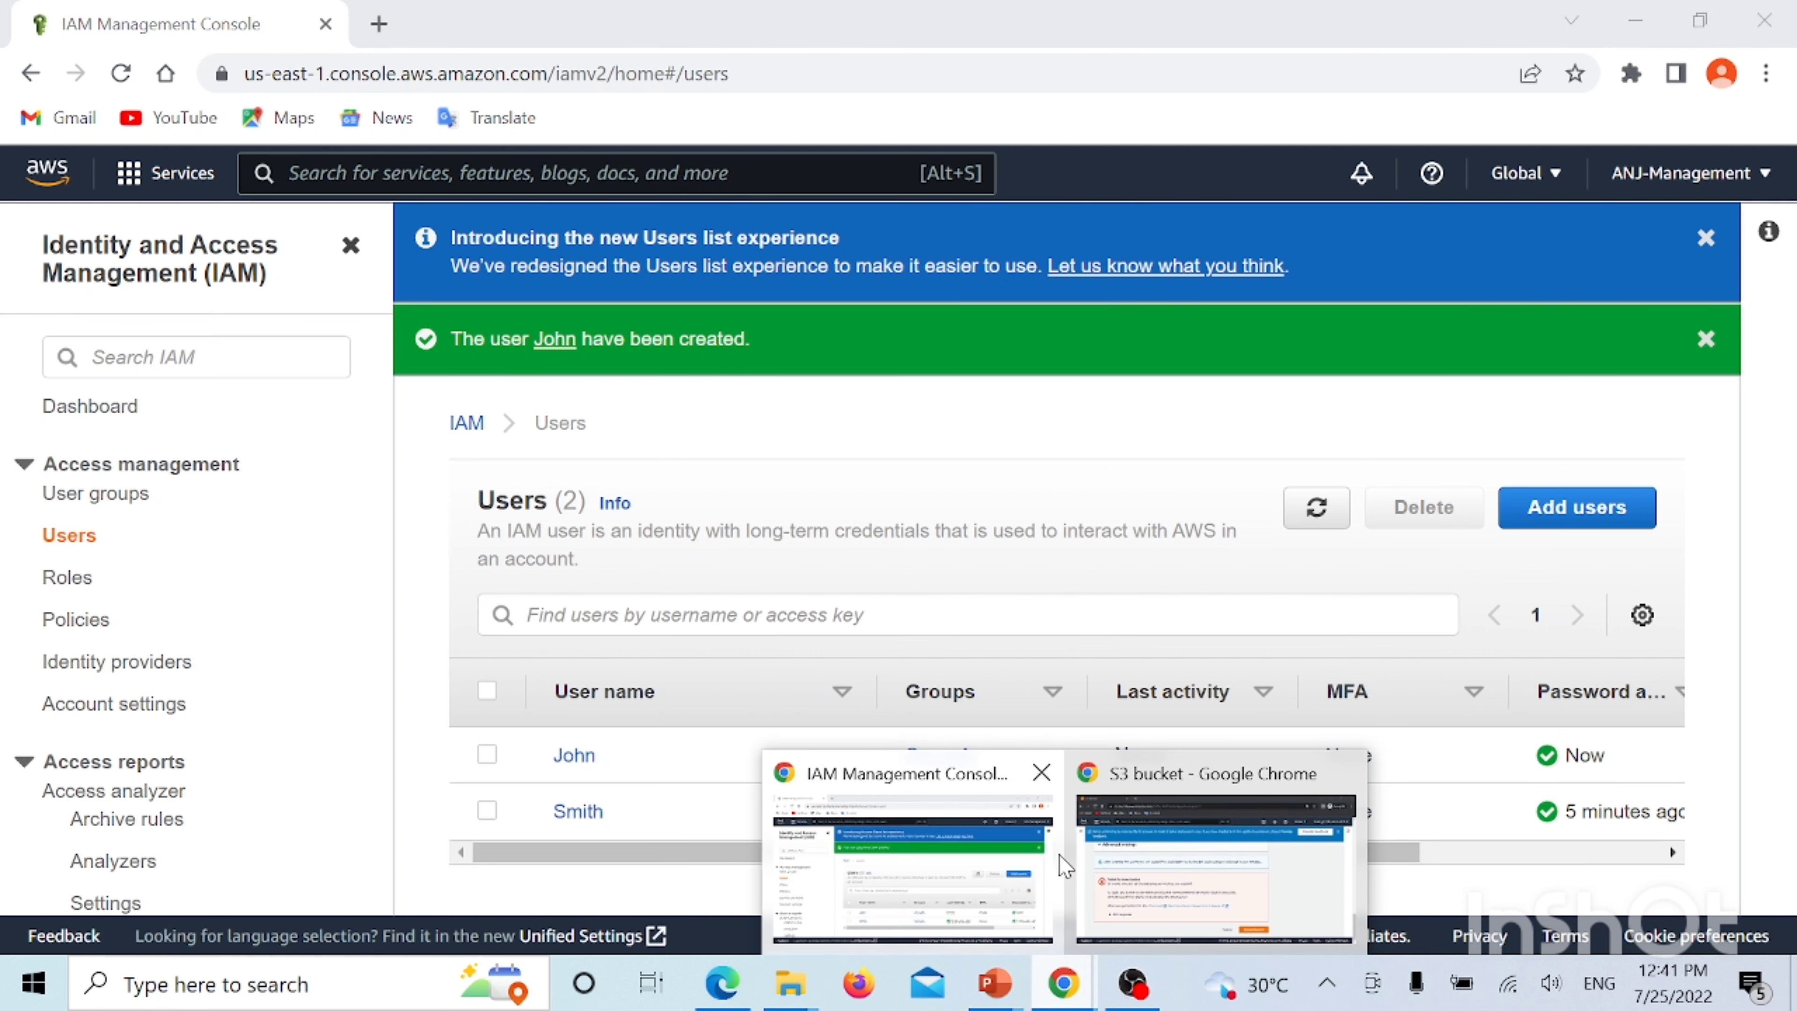
pyautogui.click(1279, 881)
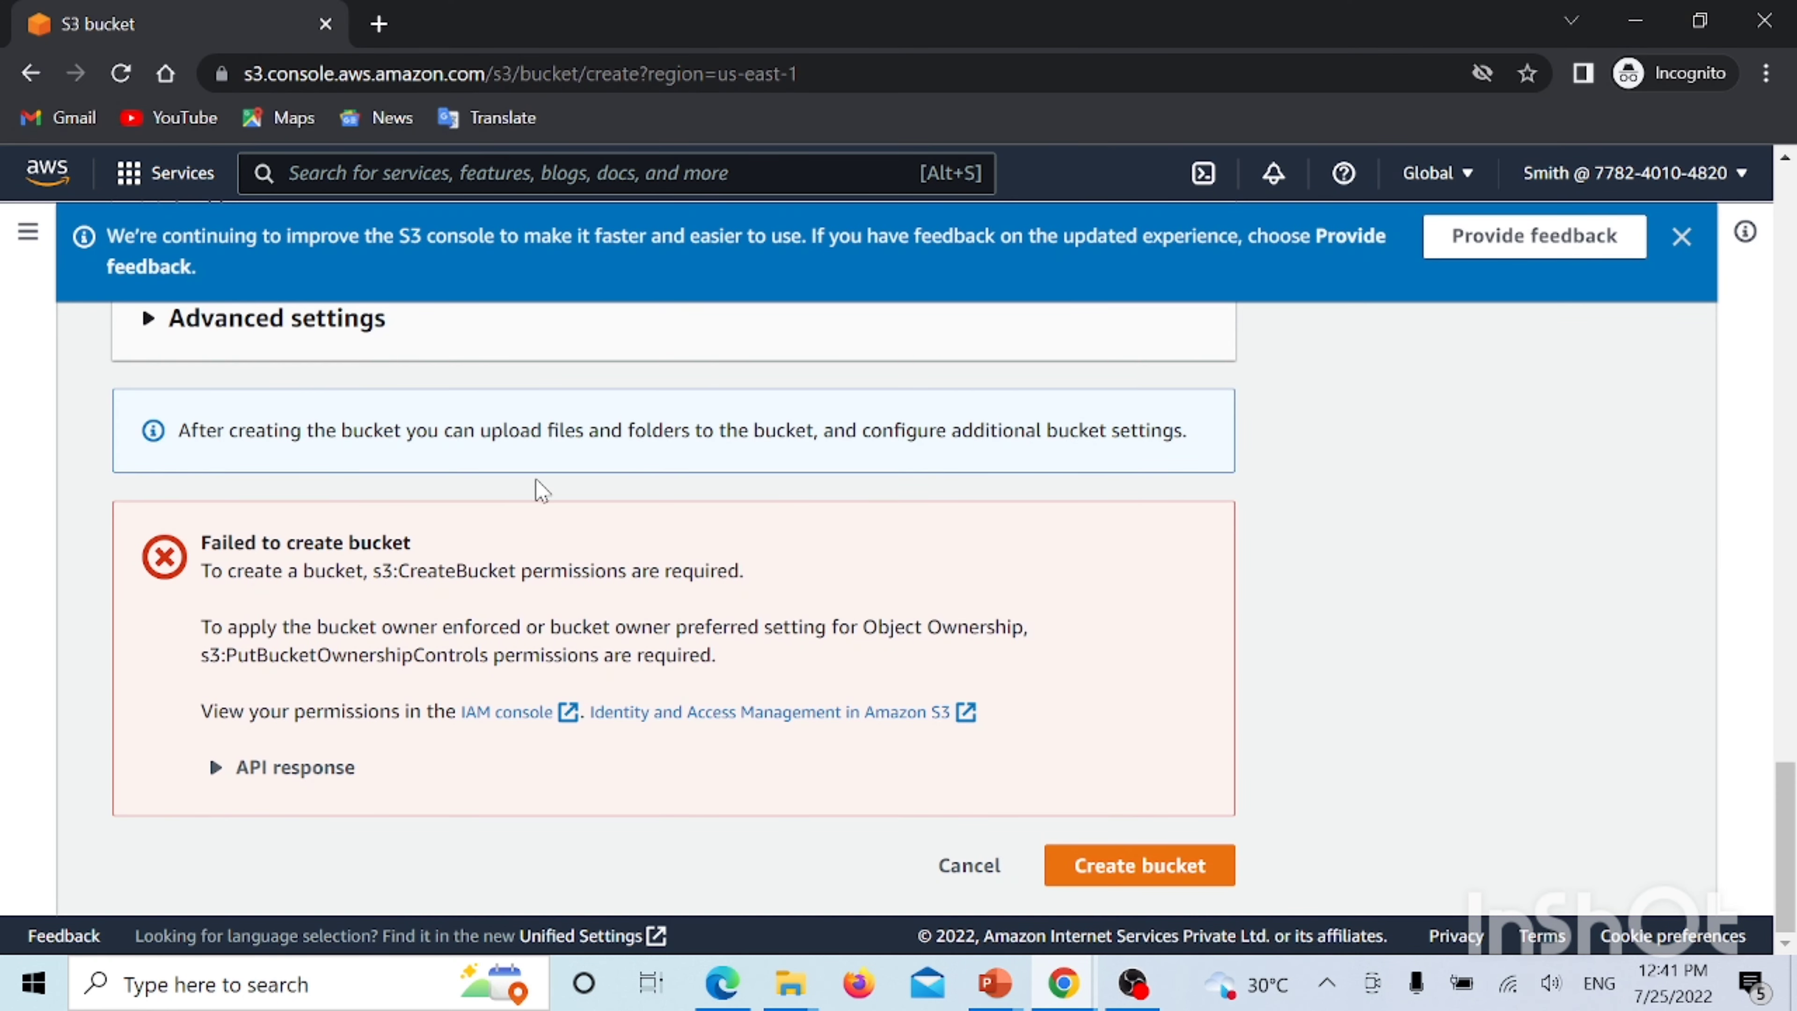
pyautogui.scroll(15, 540, 489)
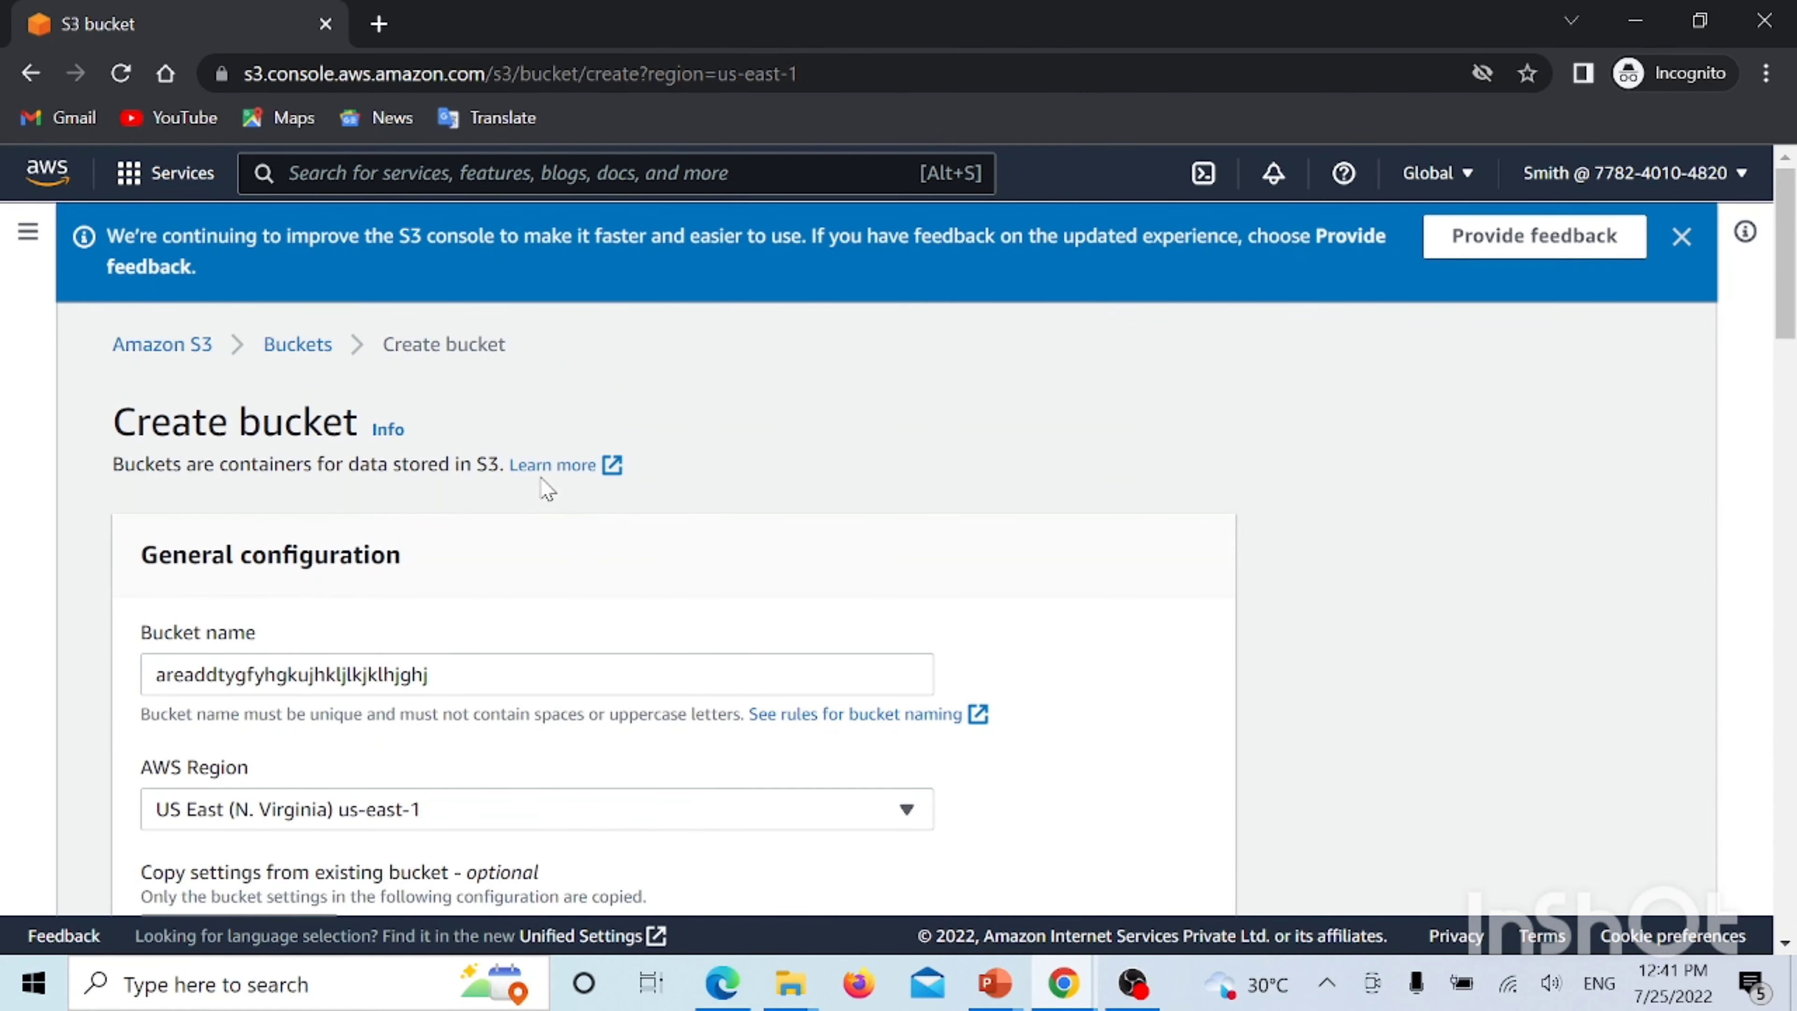
pyautogui.click(1682, 237)
pyautogui.click(119, 75)
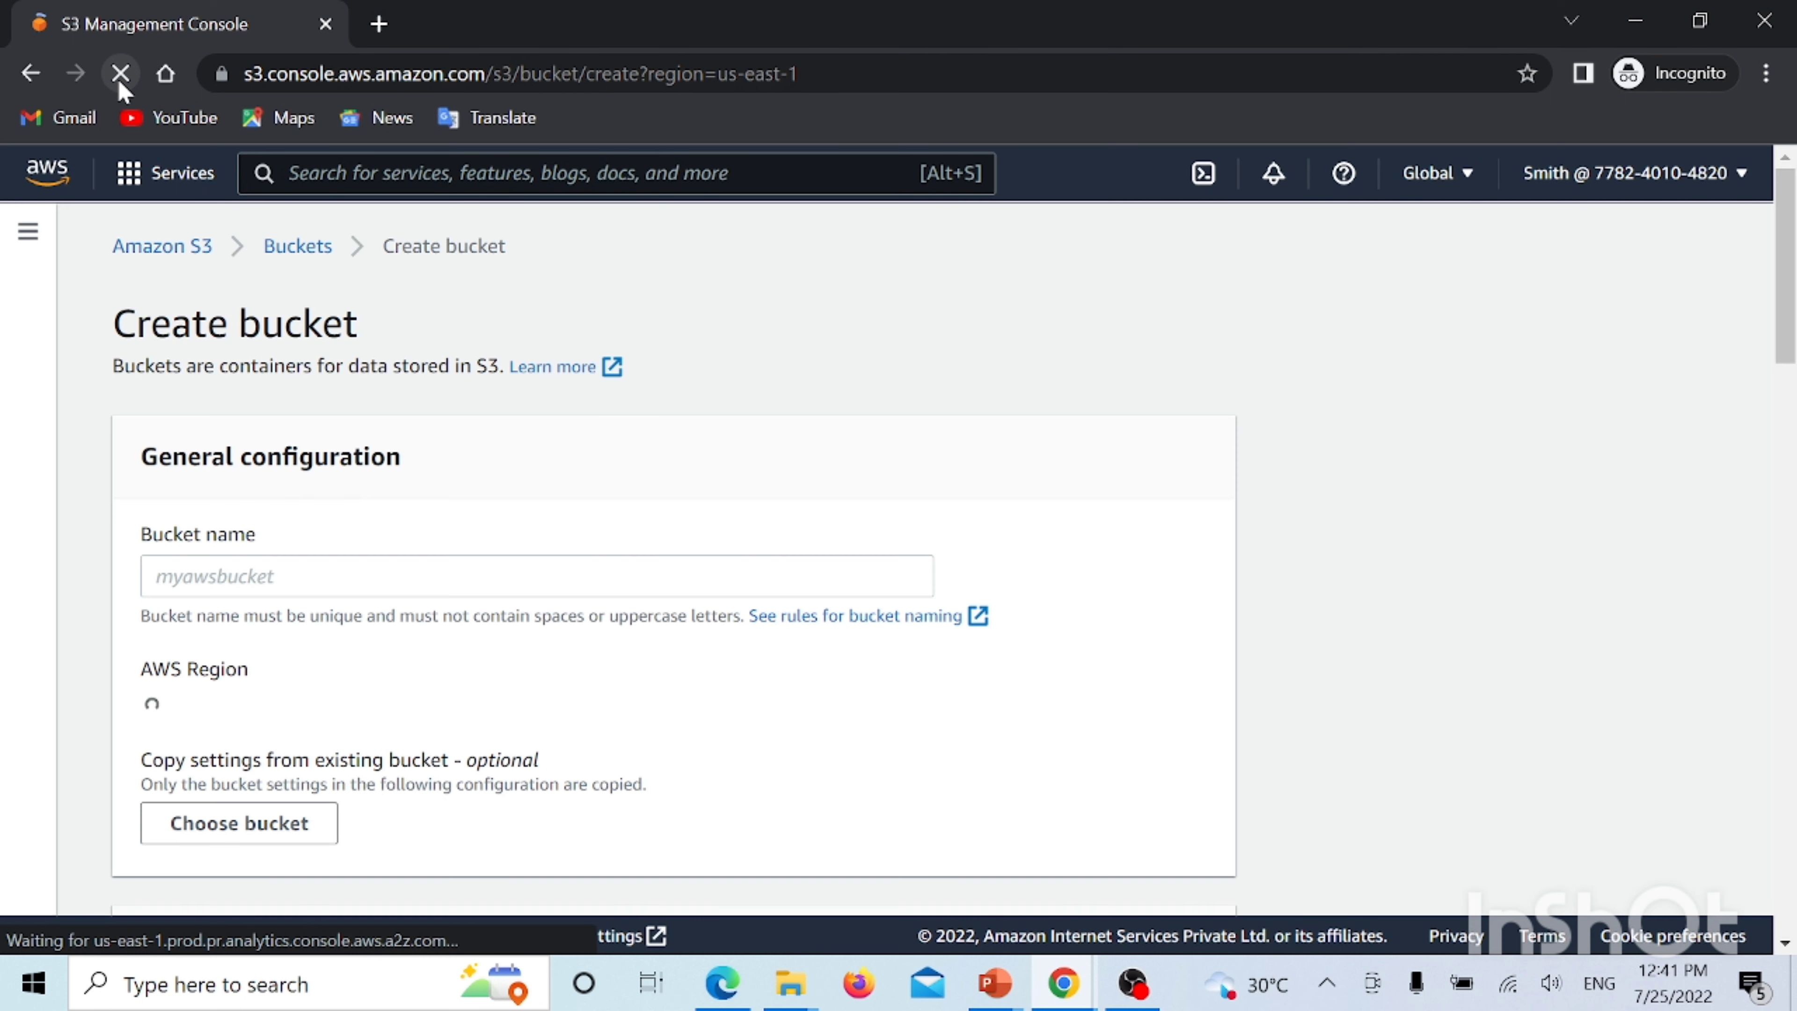
# Try creating bucket 'sdgsdgnsdknfkegjknEKRJGNKERJN', which is rejected for containing uppercase letters
pyautogui.click(203, 574)
pyautogui.write('sdgsdgnsdknfk')
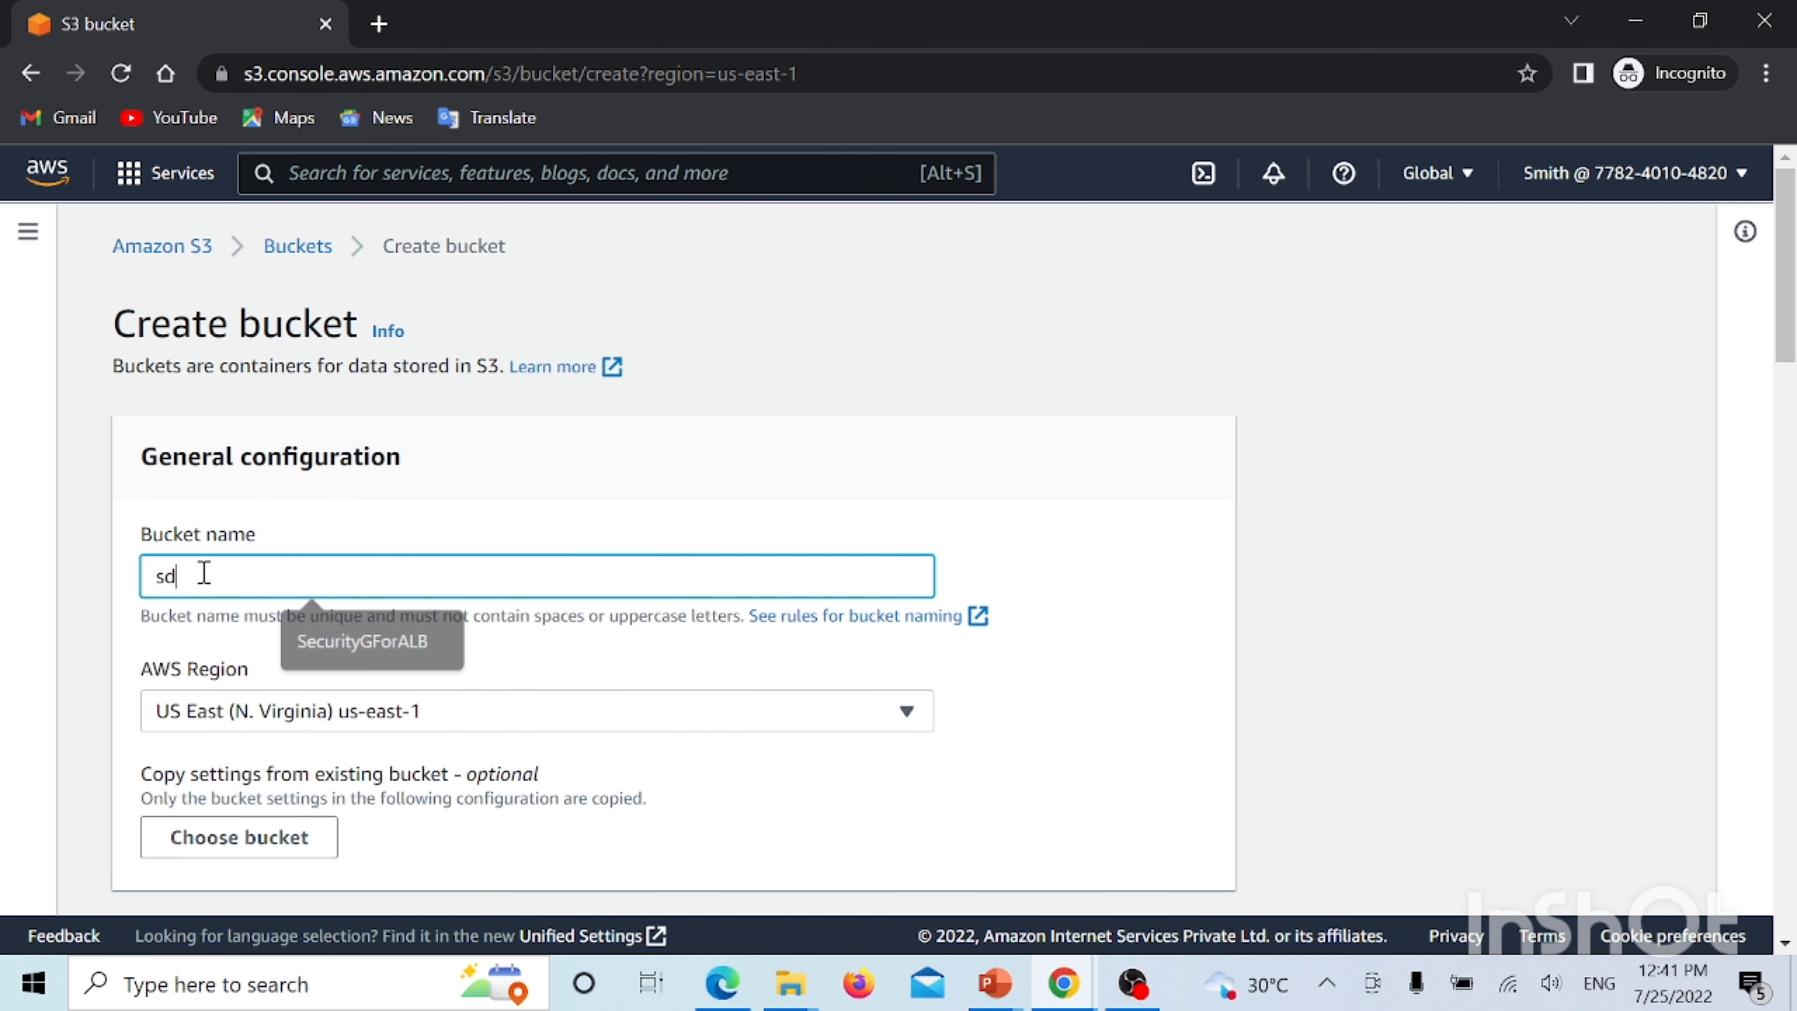
pyautogui.write('egjknEKRJGNKERJN')
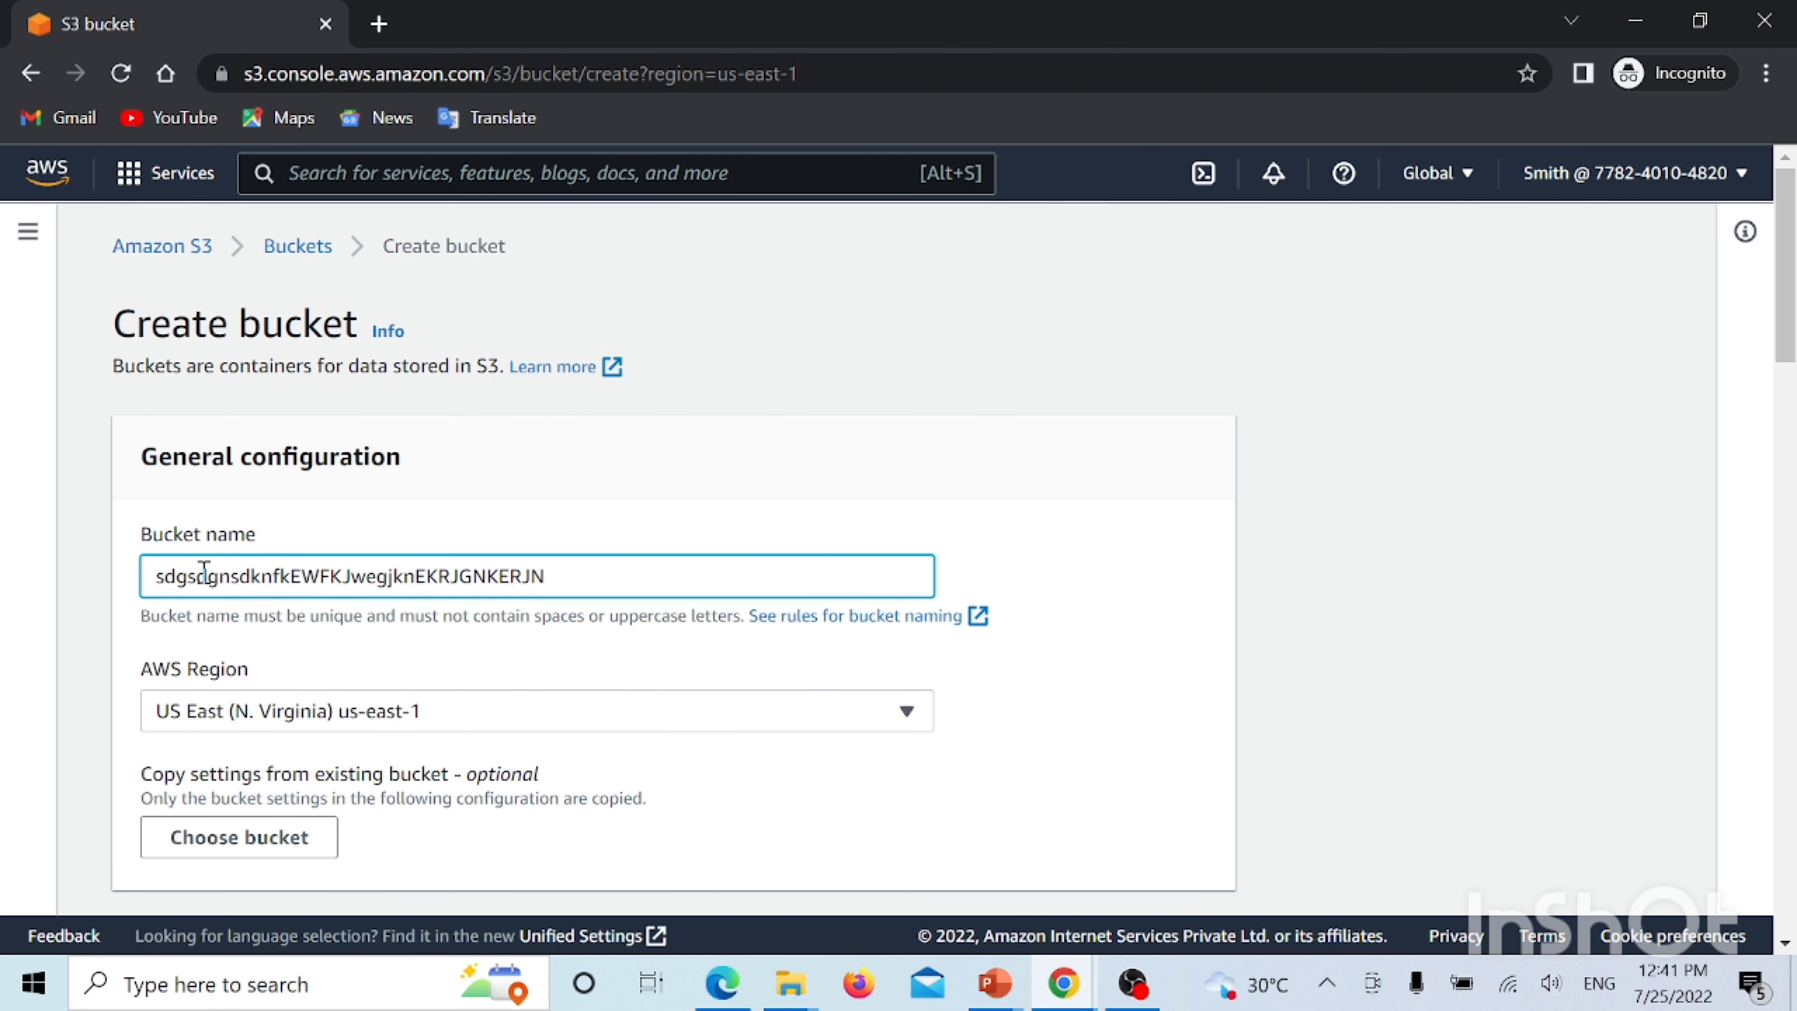
pyautogui.scroll(-10, 370, 622)
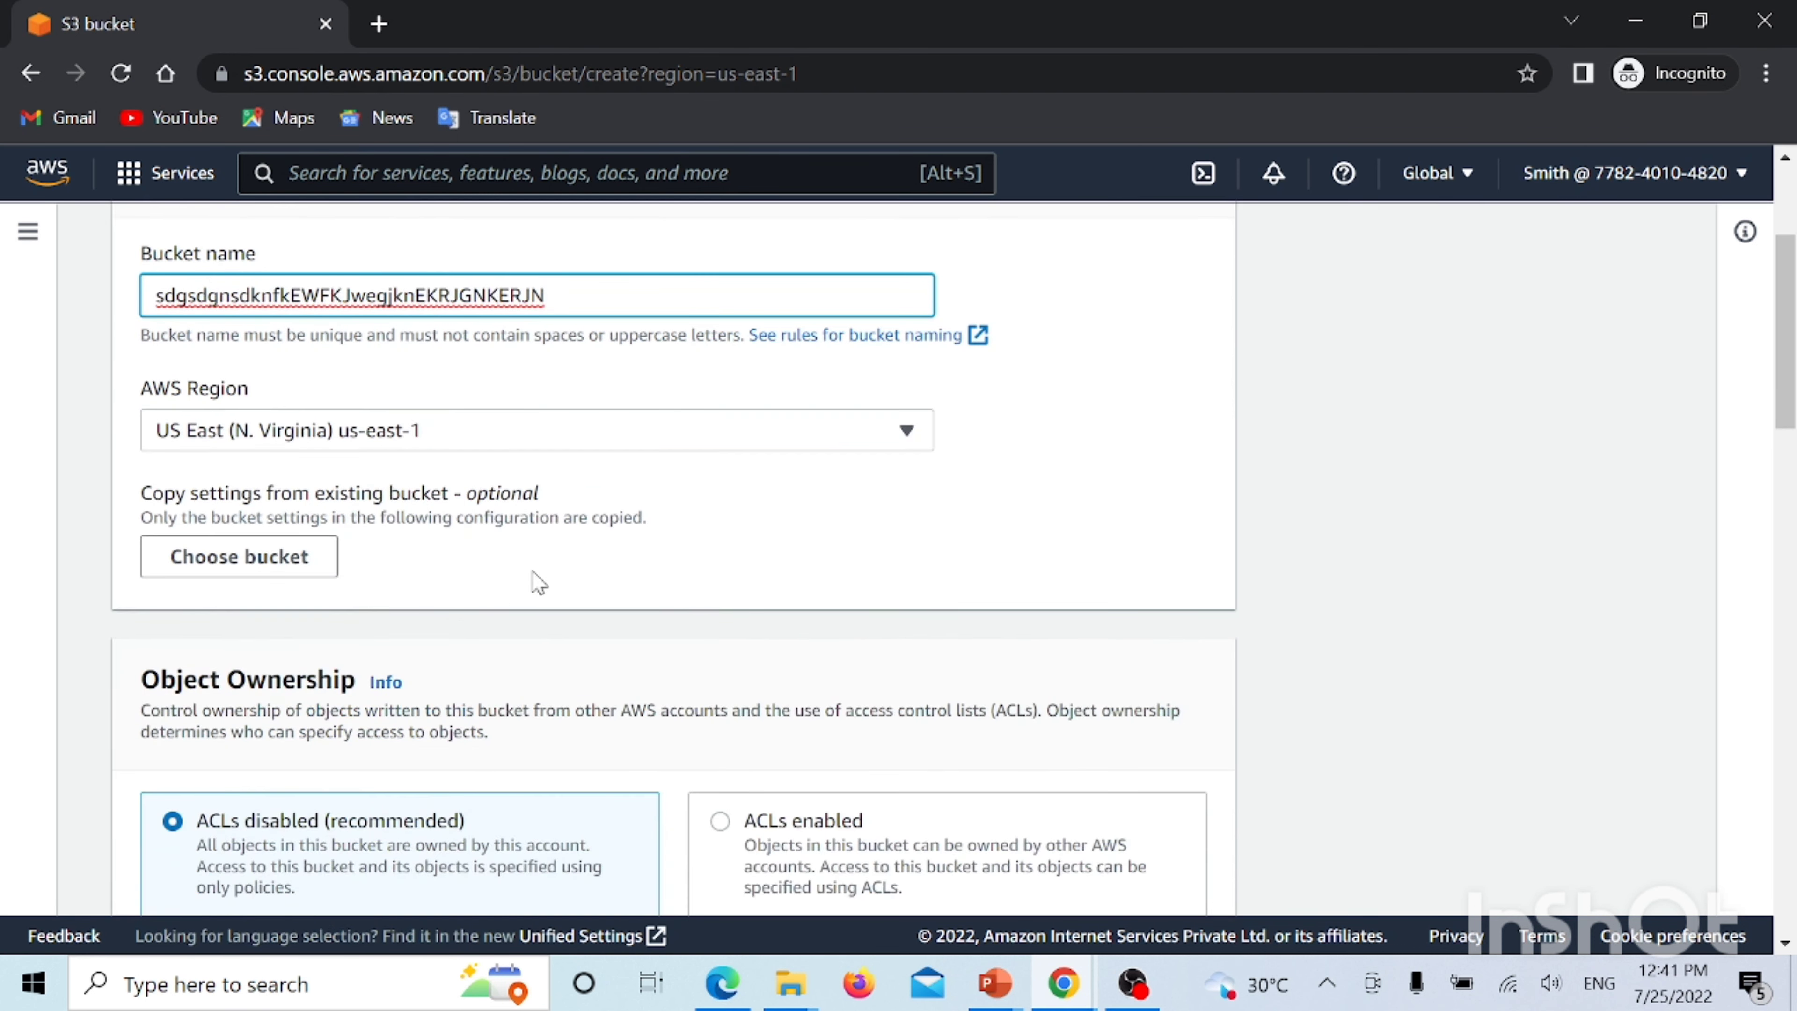
pyautogui.scroll(-15, 287, 467)
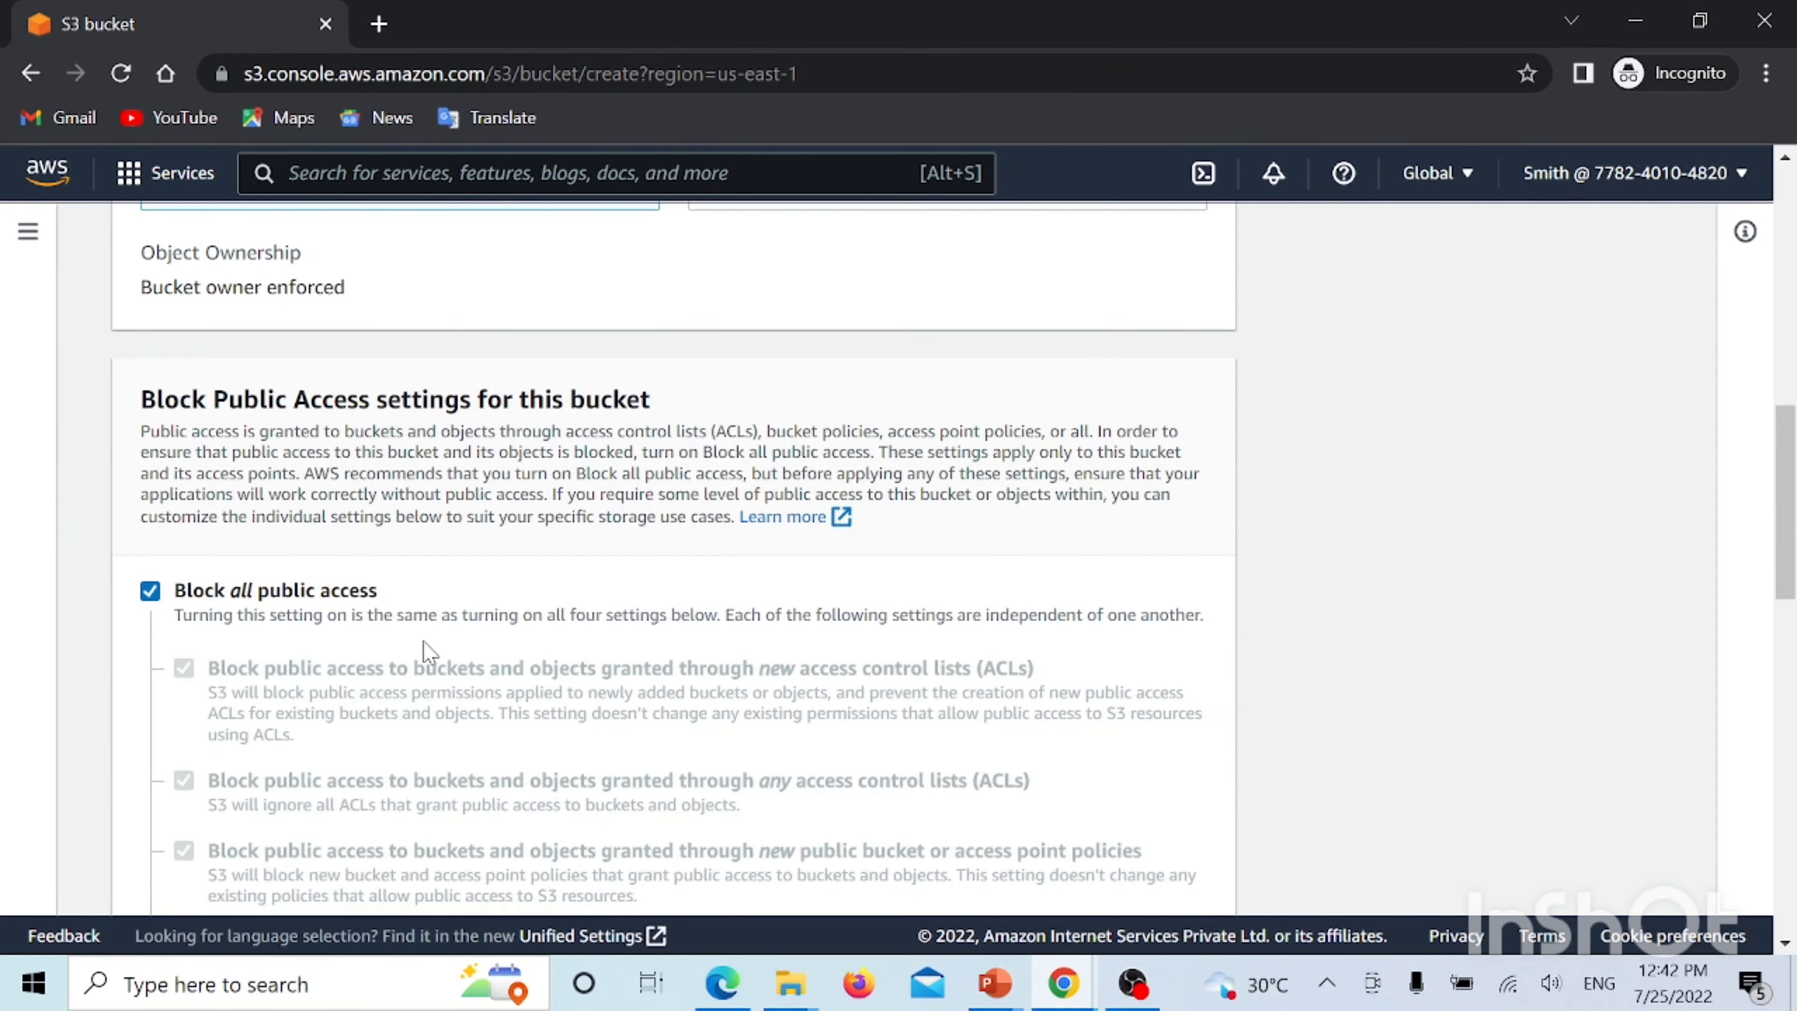
pyautogui.scroll(-2, 615, 647)
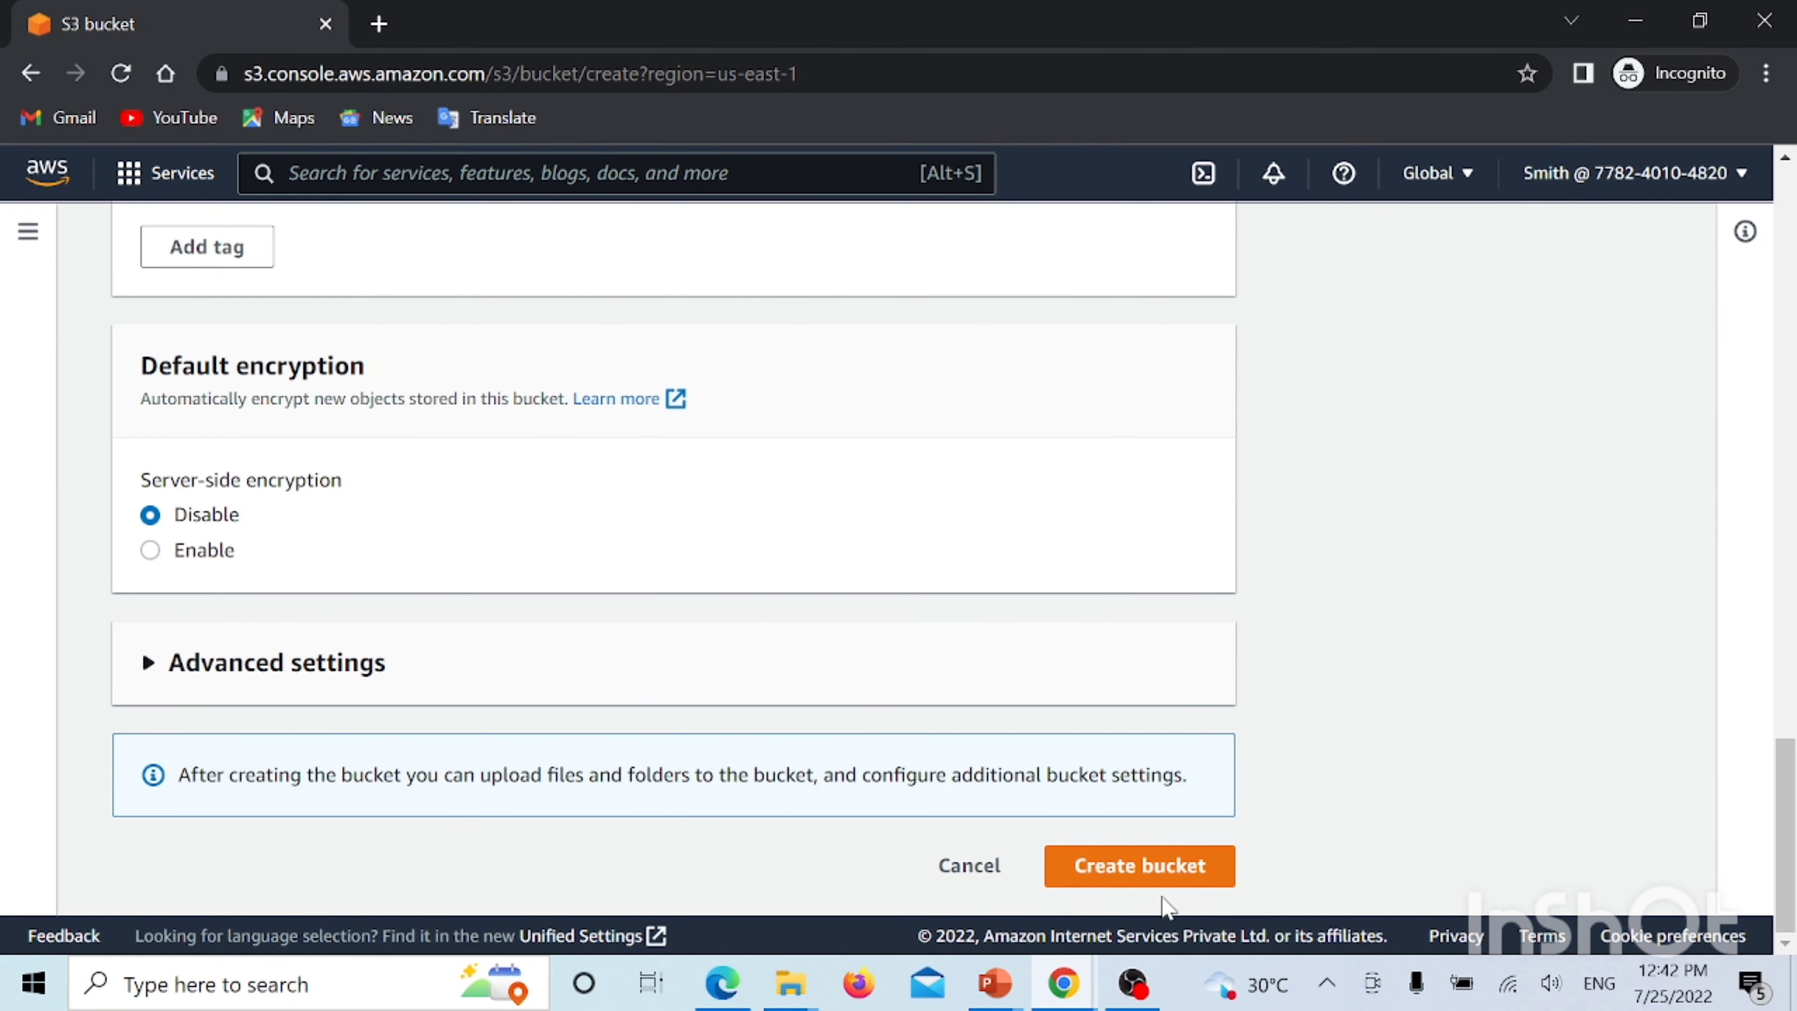
pyautogui.click(1147, 878)
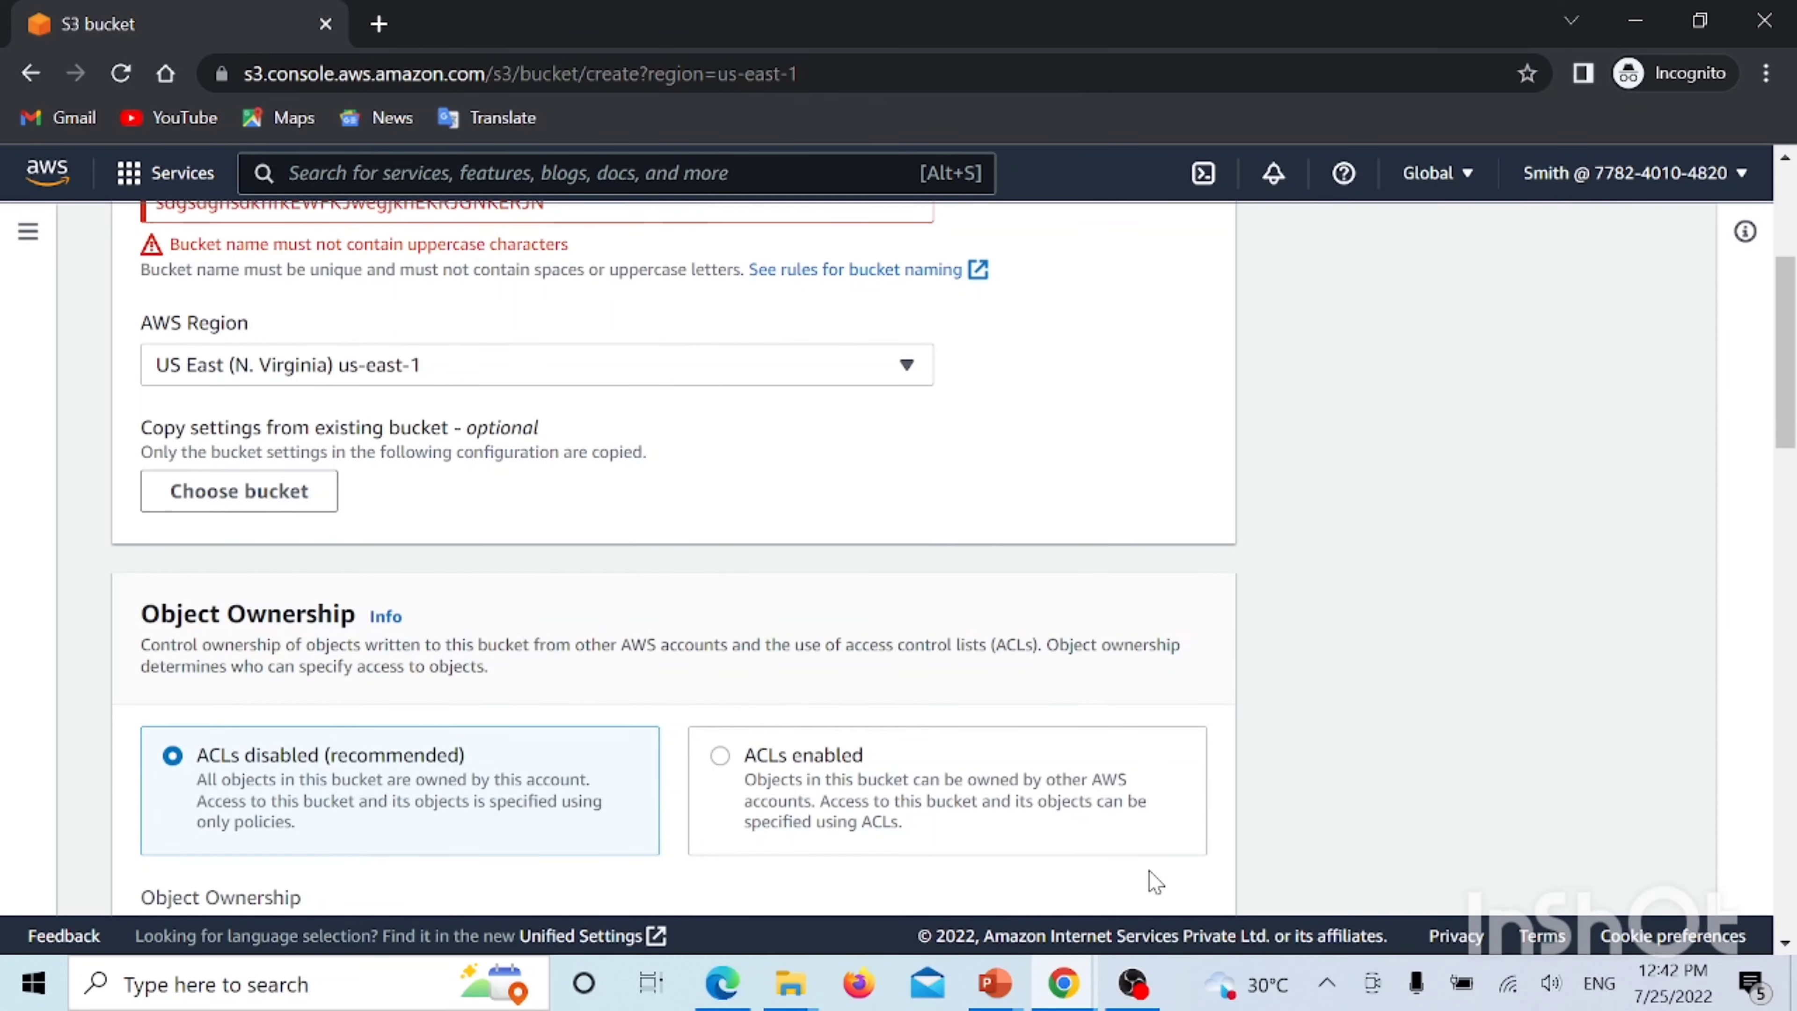
# Rename it to lowercase 'kmdklfmskdlmgklmglkklnklgenmthlkmlktmh' and create the bucket
pyautogui.scroll(4, 1023, 754)
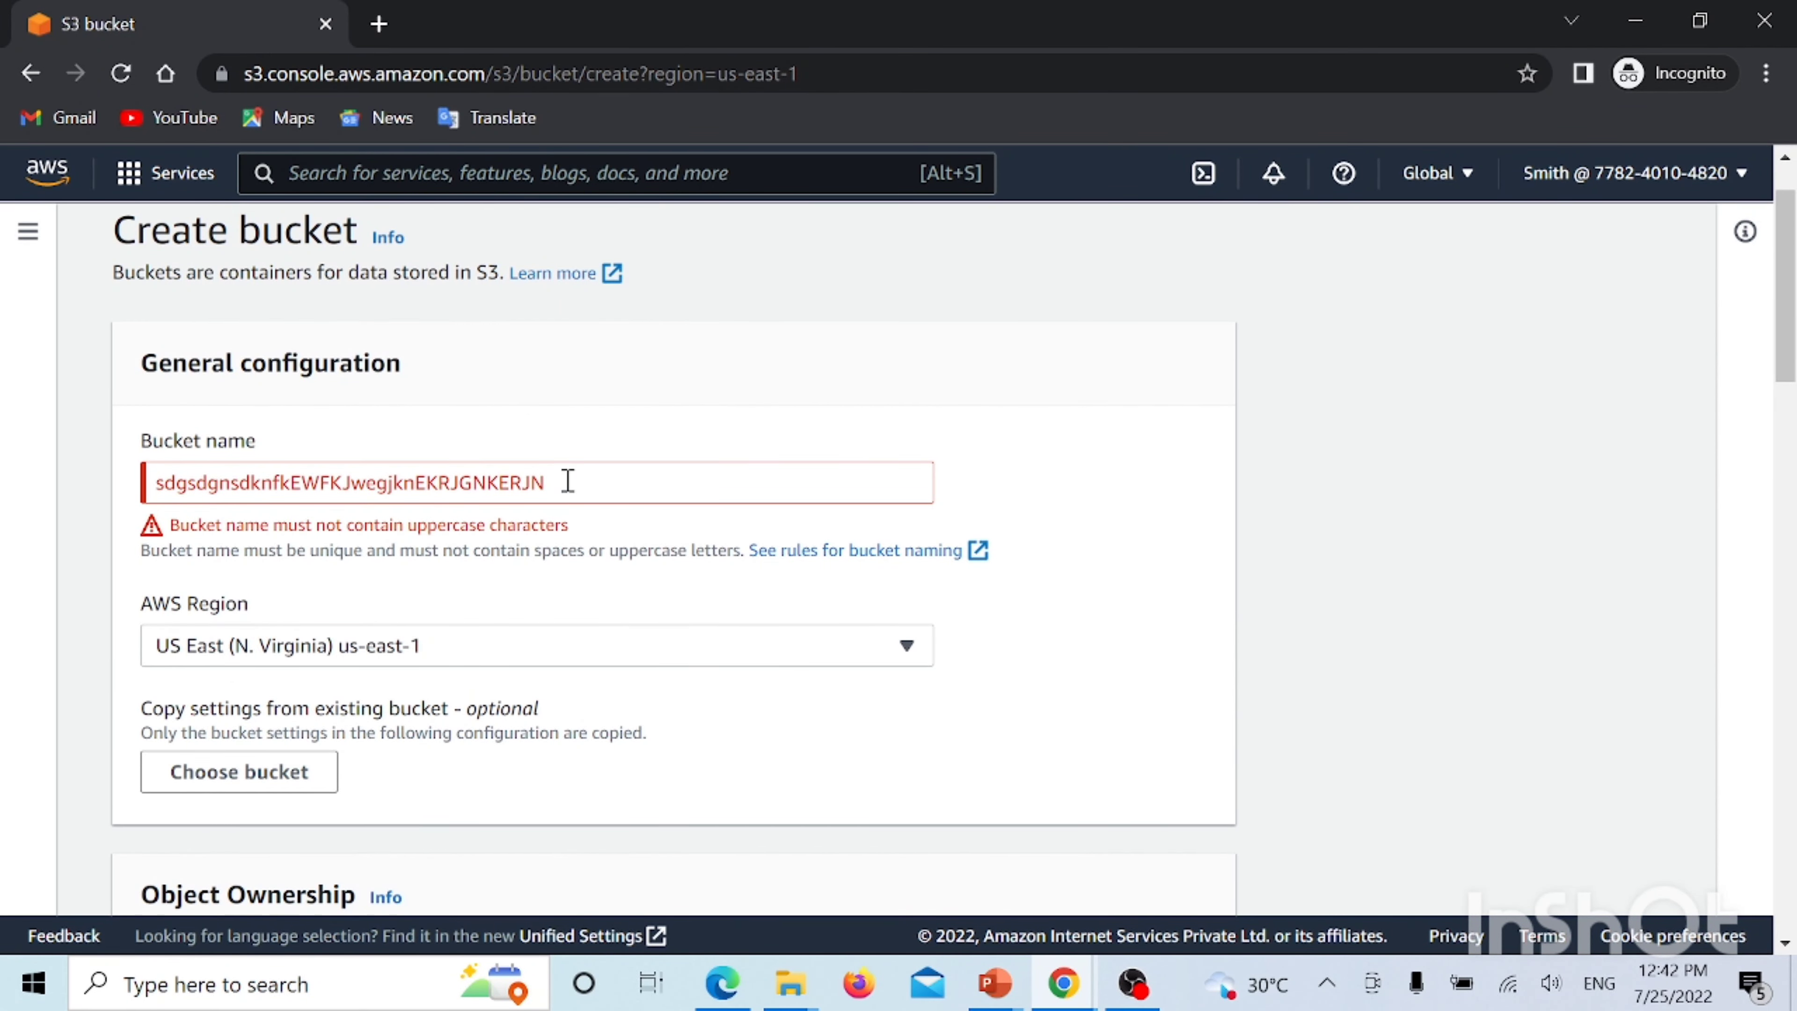
pyautogui.moveTo(568, 481); pyautogui.dragTo(138, 479)
pyautogui.press('BackSpace')
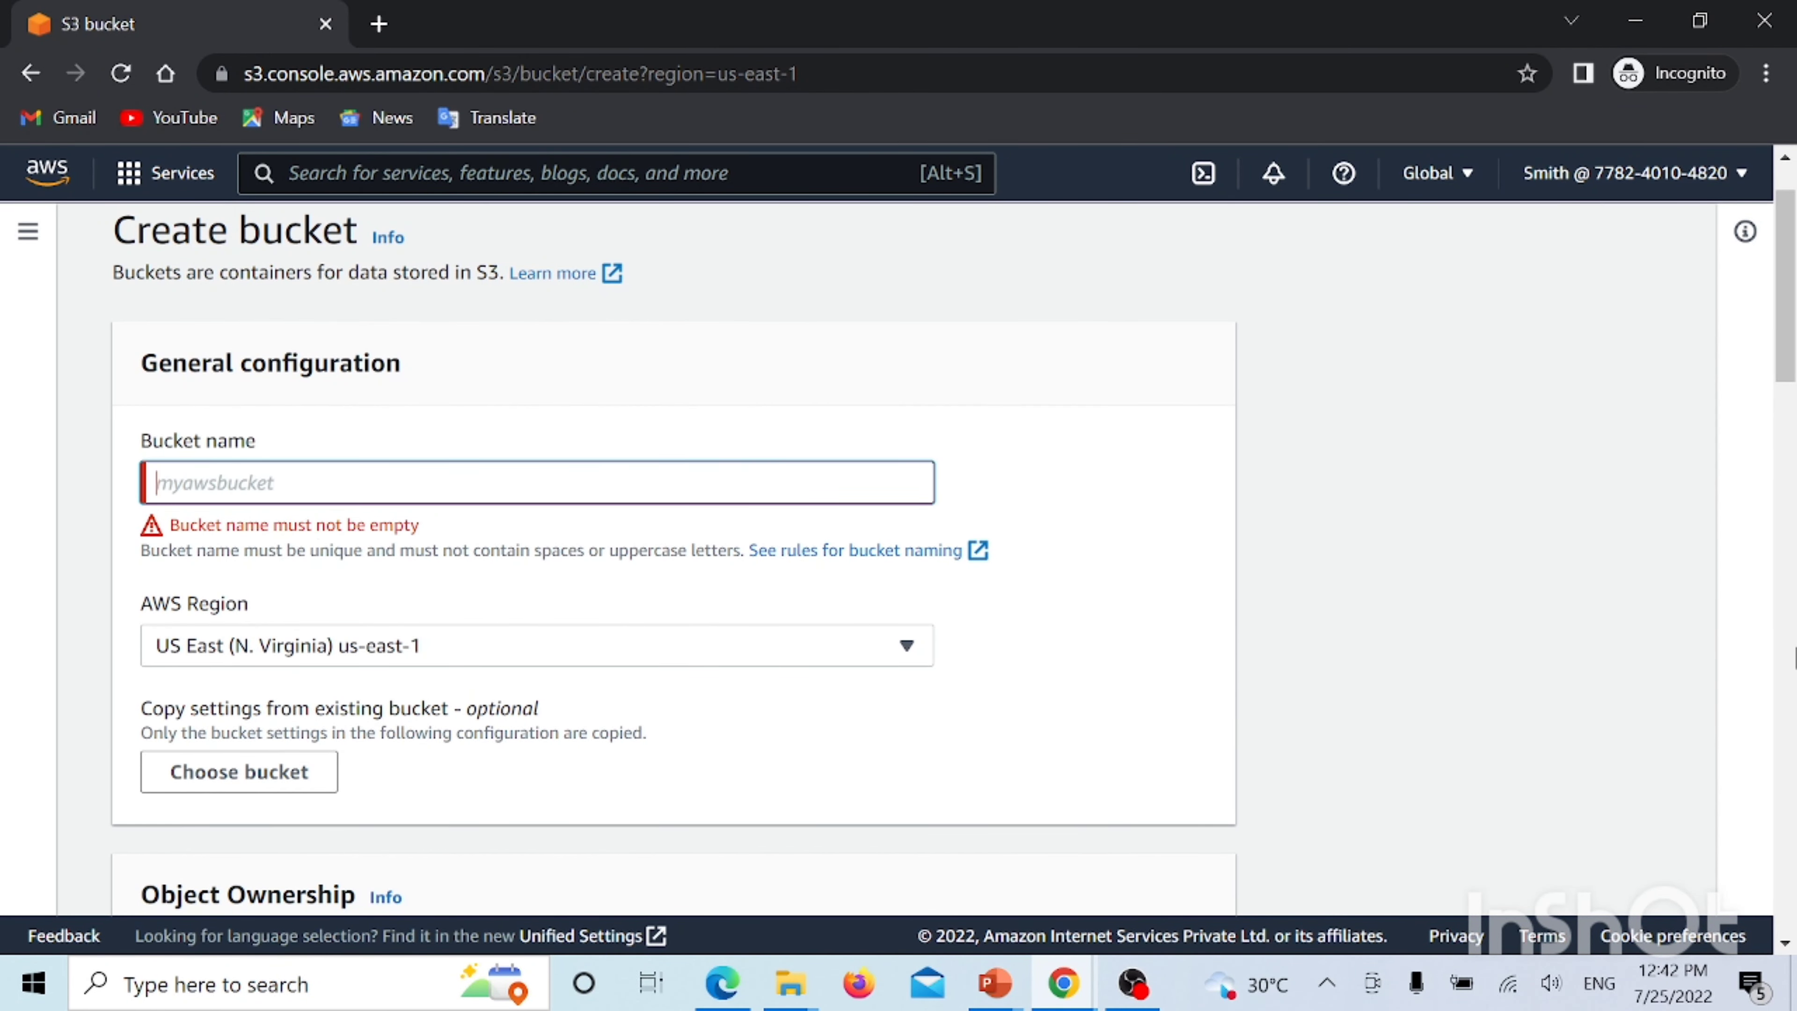
pyautogui.write('KJHJGHJGJHGKJ')
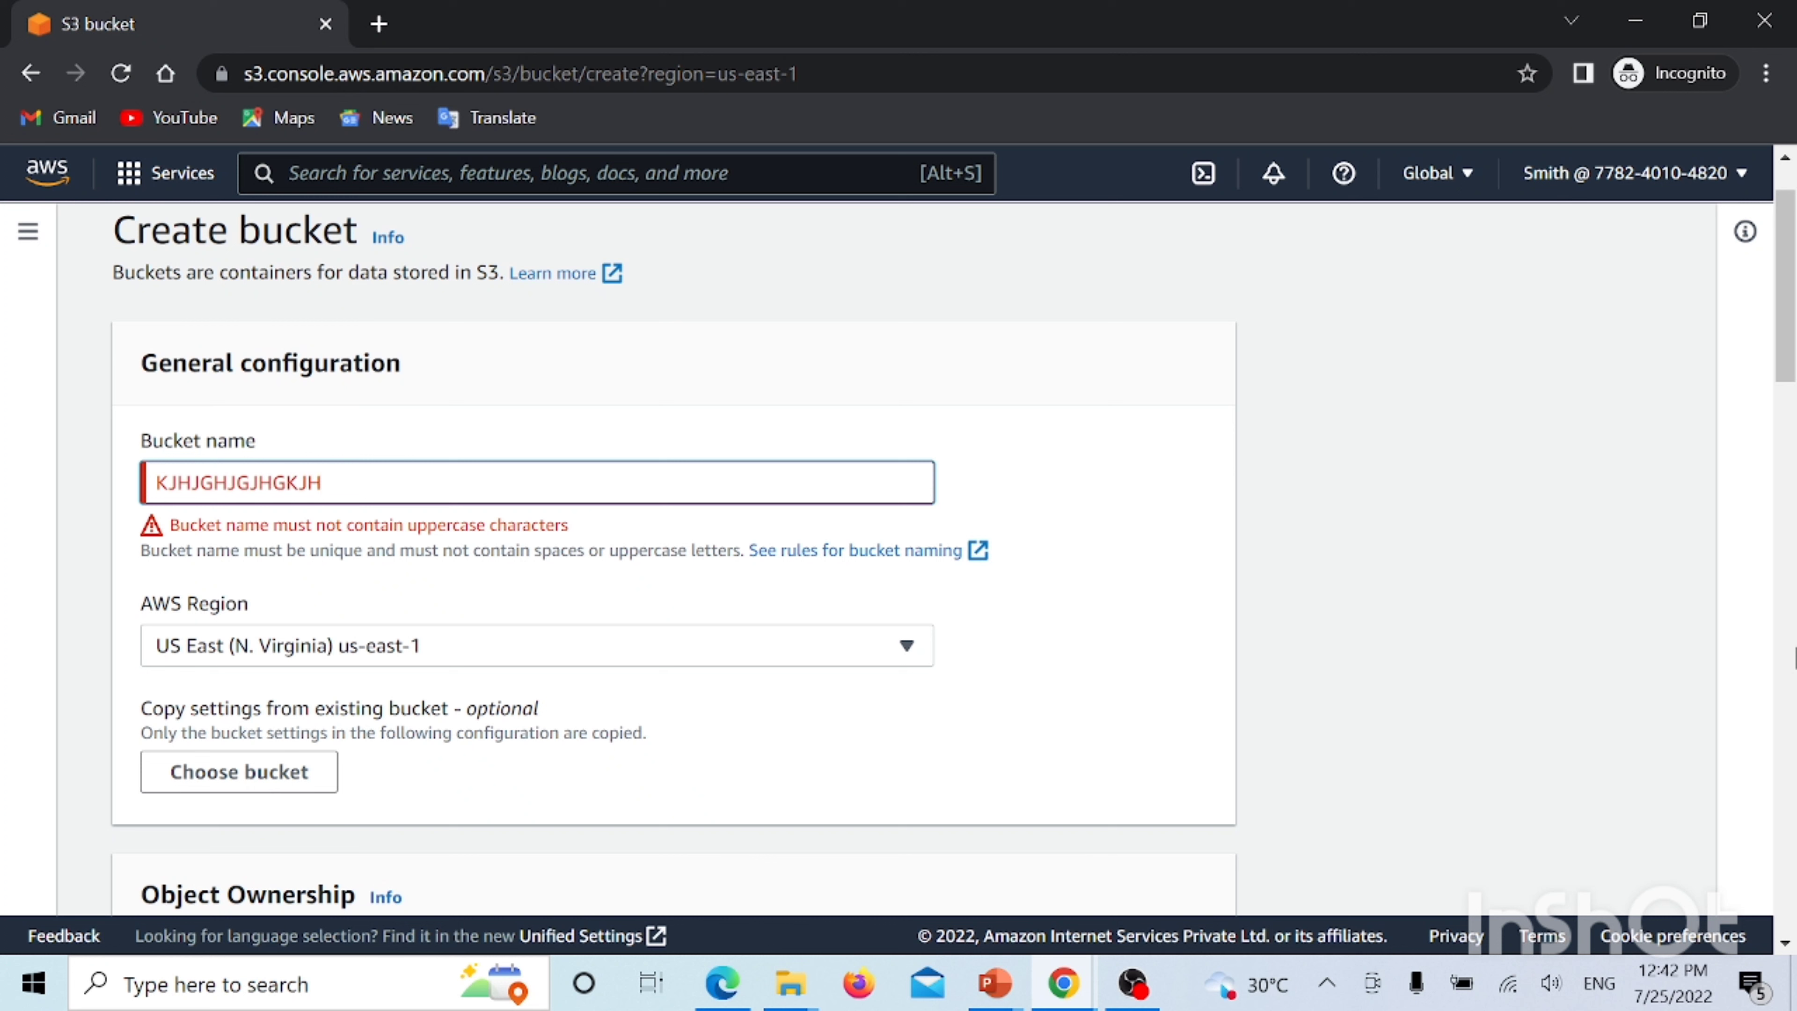
pyautogui.hotkey('ctrl', 'a')
pyautogui.press('BackSpace')
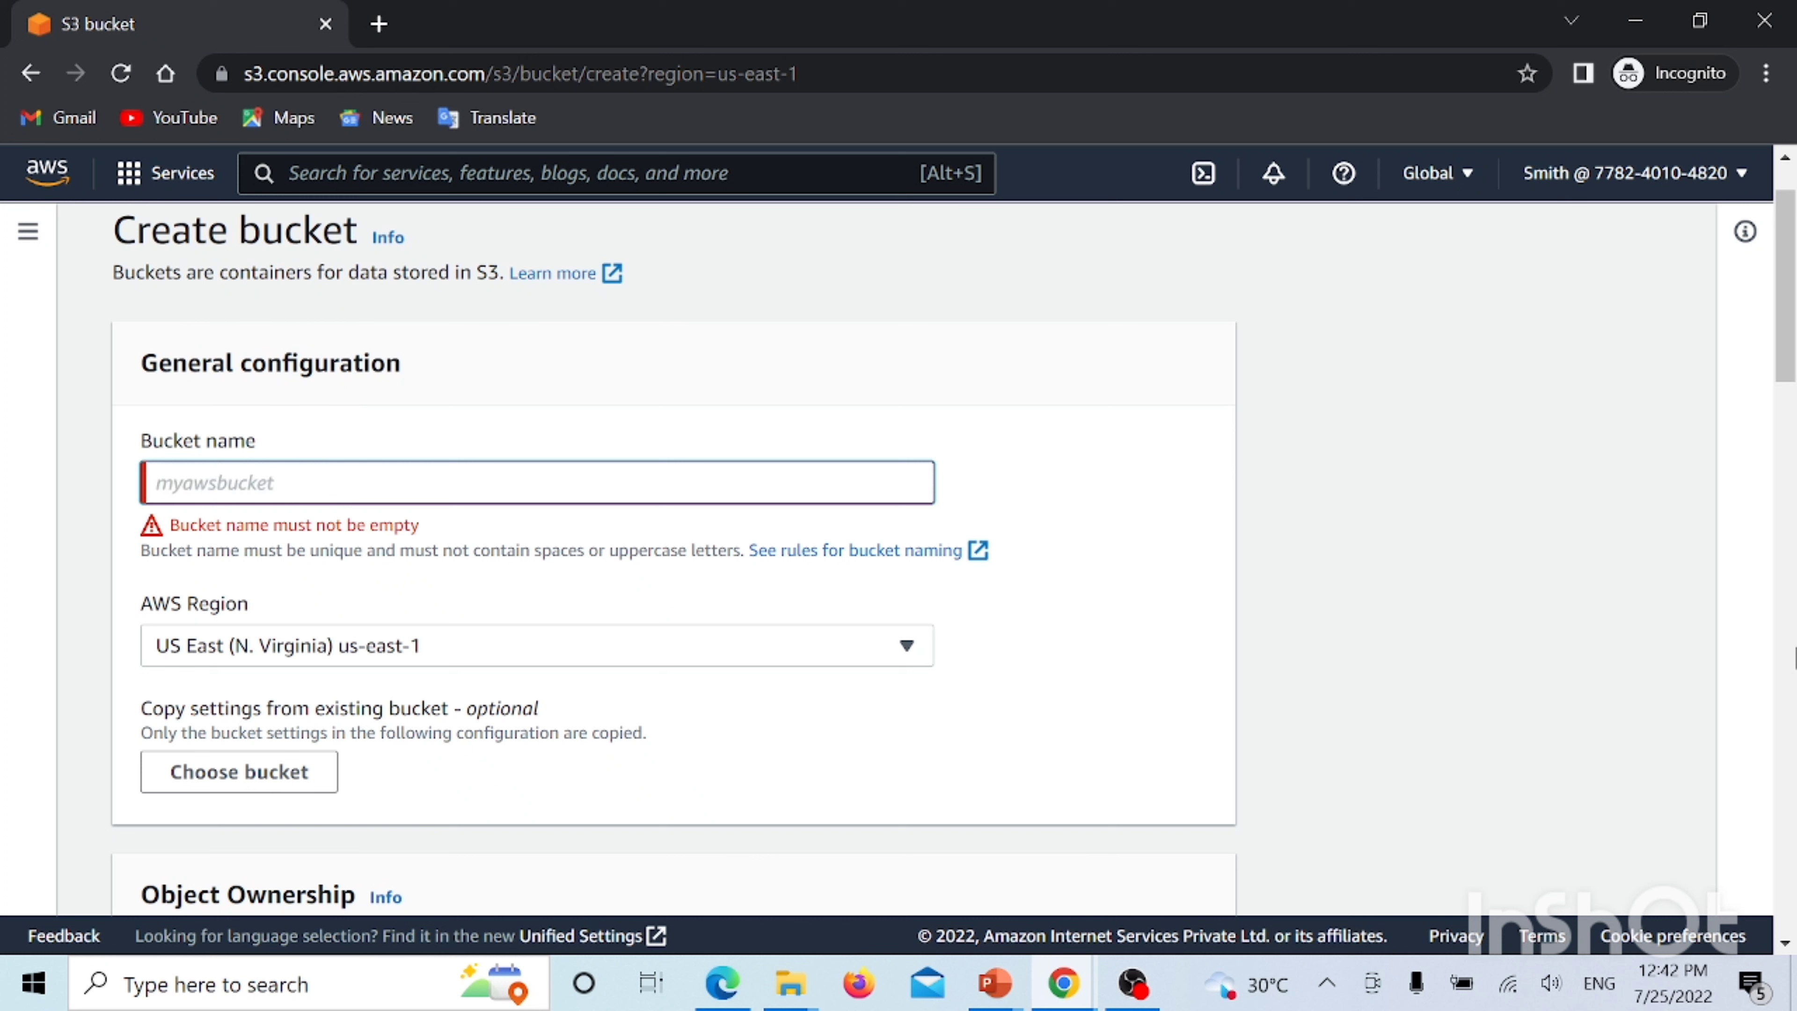
pyautogui.write('kmdklfmskdlmgklmglkklnklgenmthlkm')
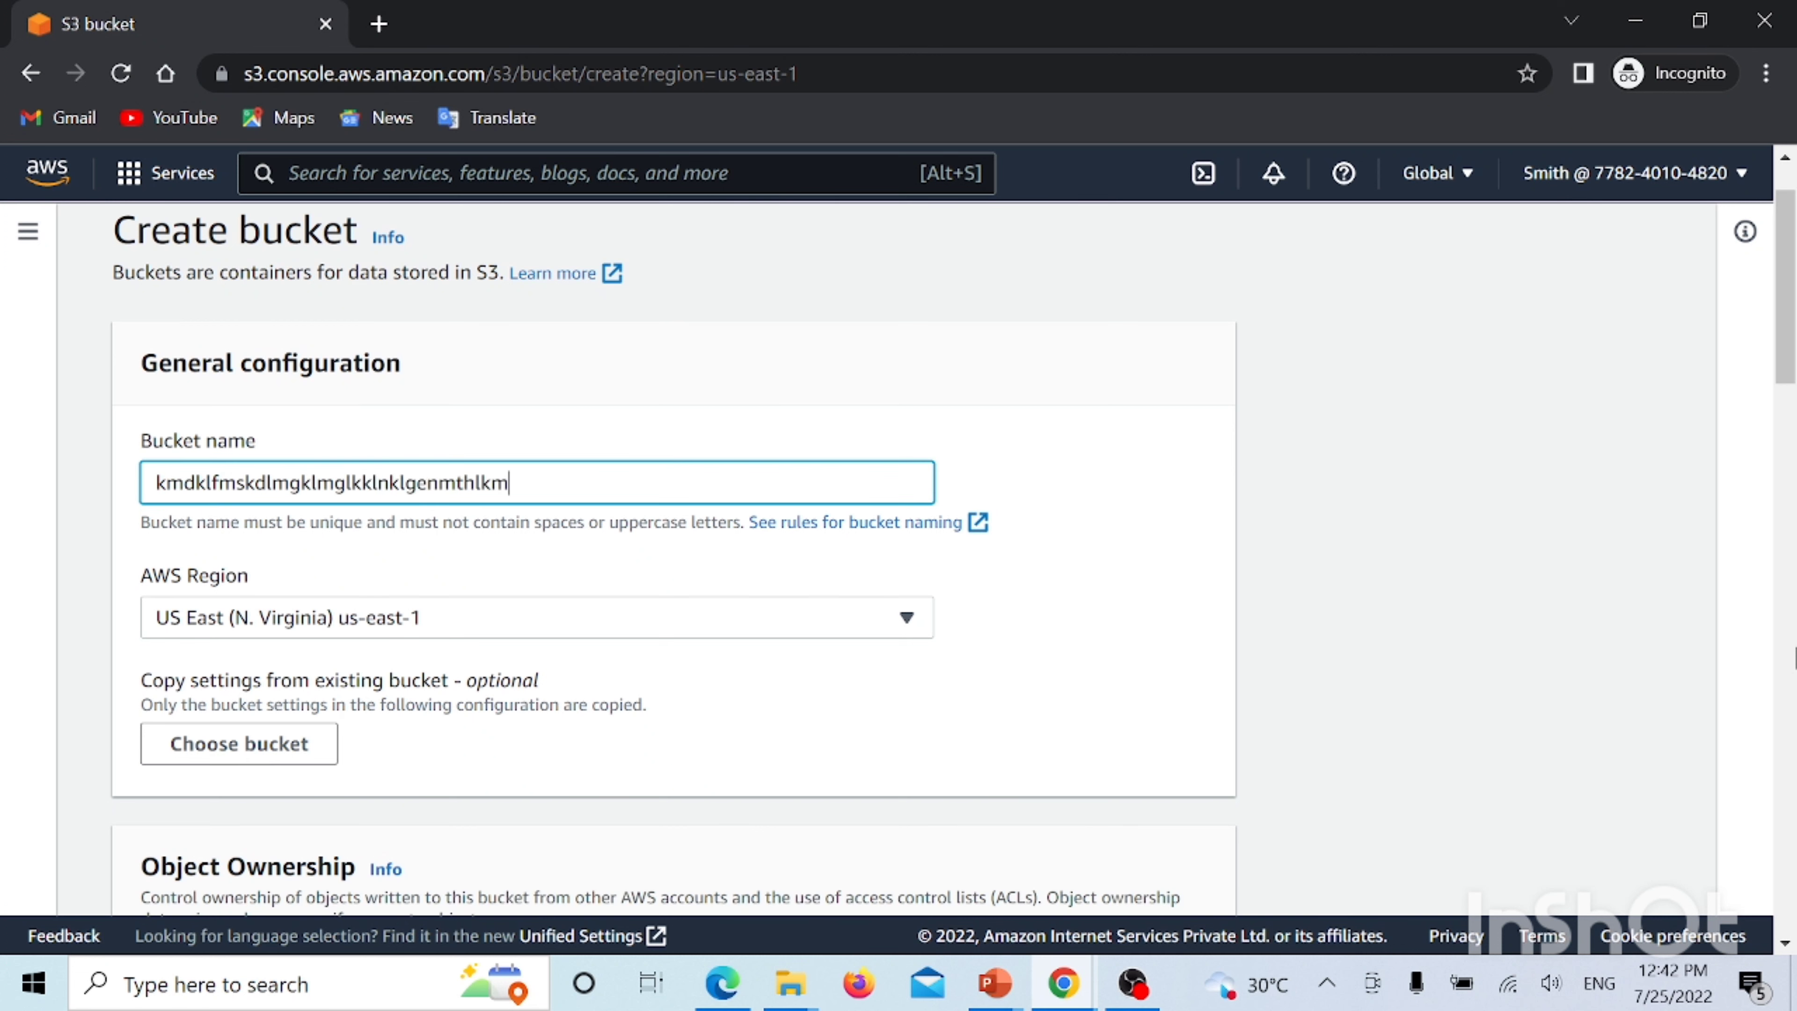
pyautogui.write('lktmh')
pyautogui.scroll(-20, 1677, 670)
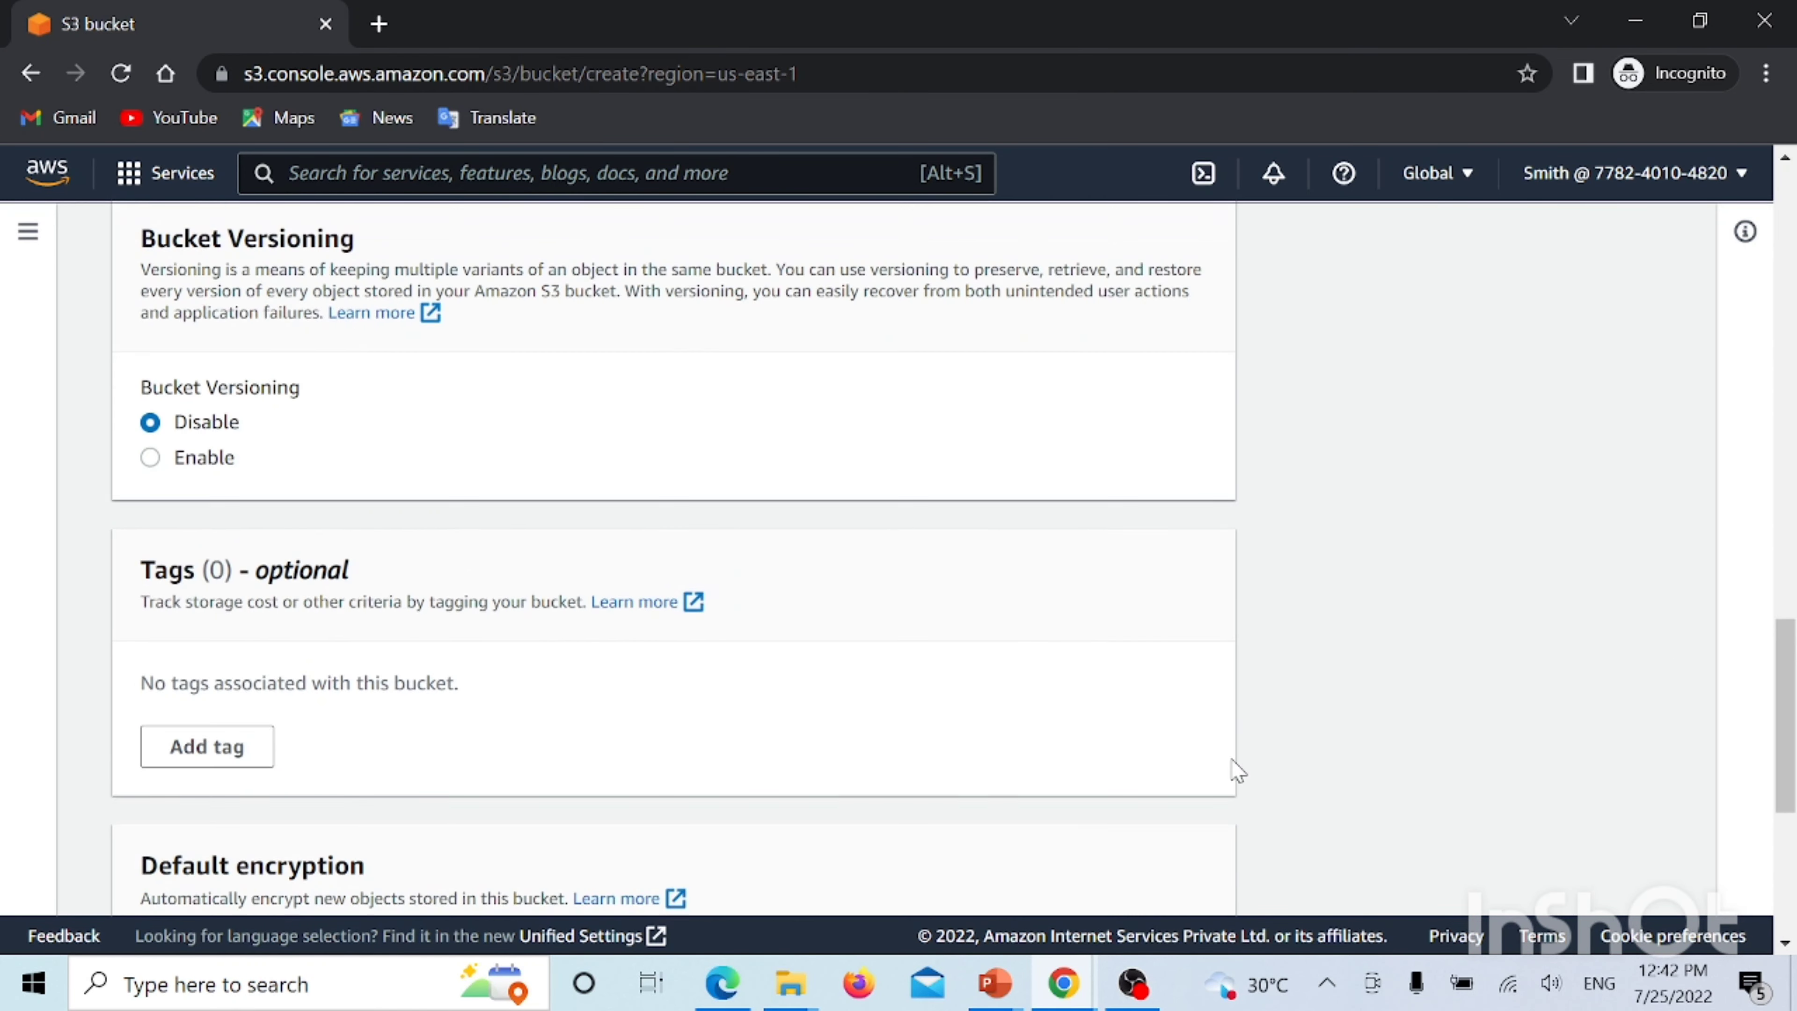
pyautogui.click(1116, 871)
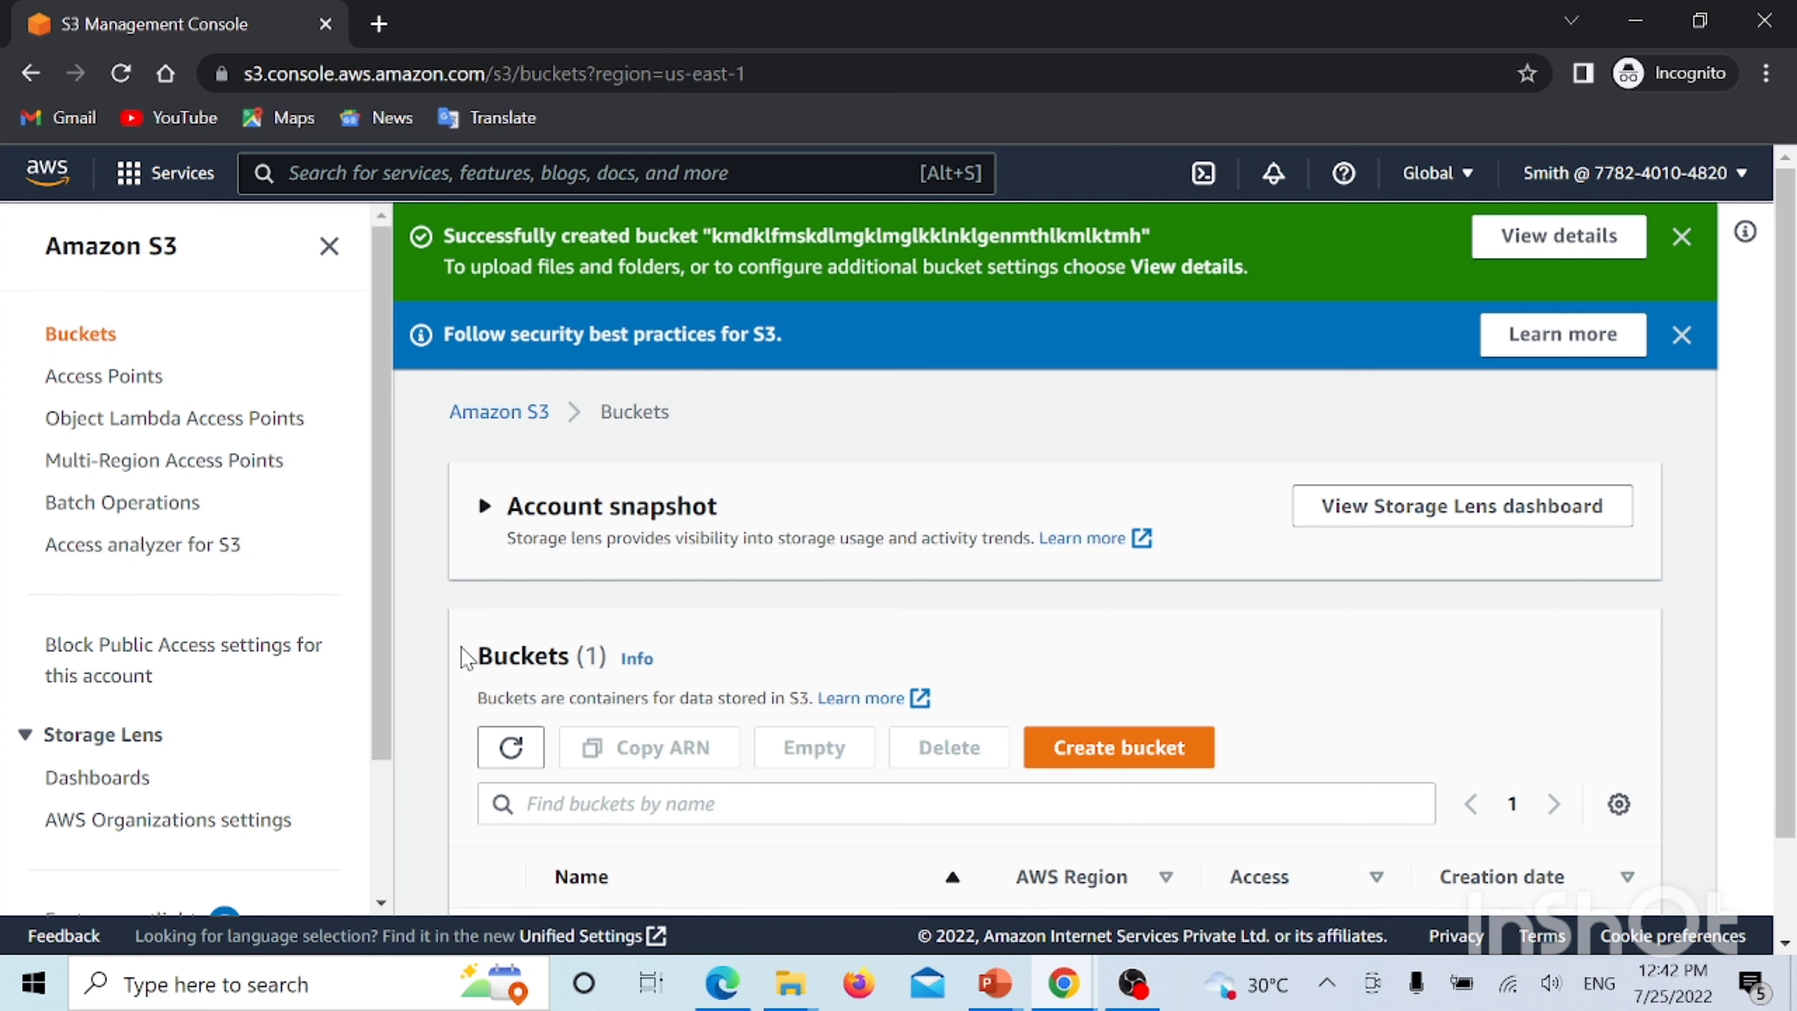
# Scroll the Buckets list to check the new bucket in US East (N. Virginia) us-east-1
pyautogui.scroll(-2, 1071, 406)
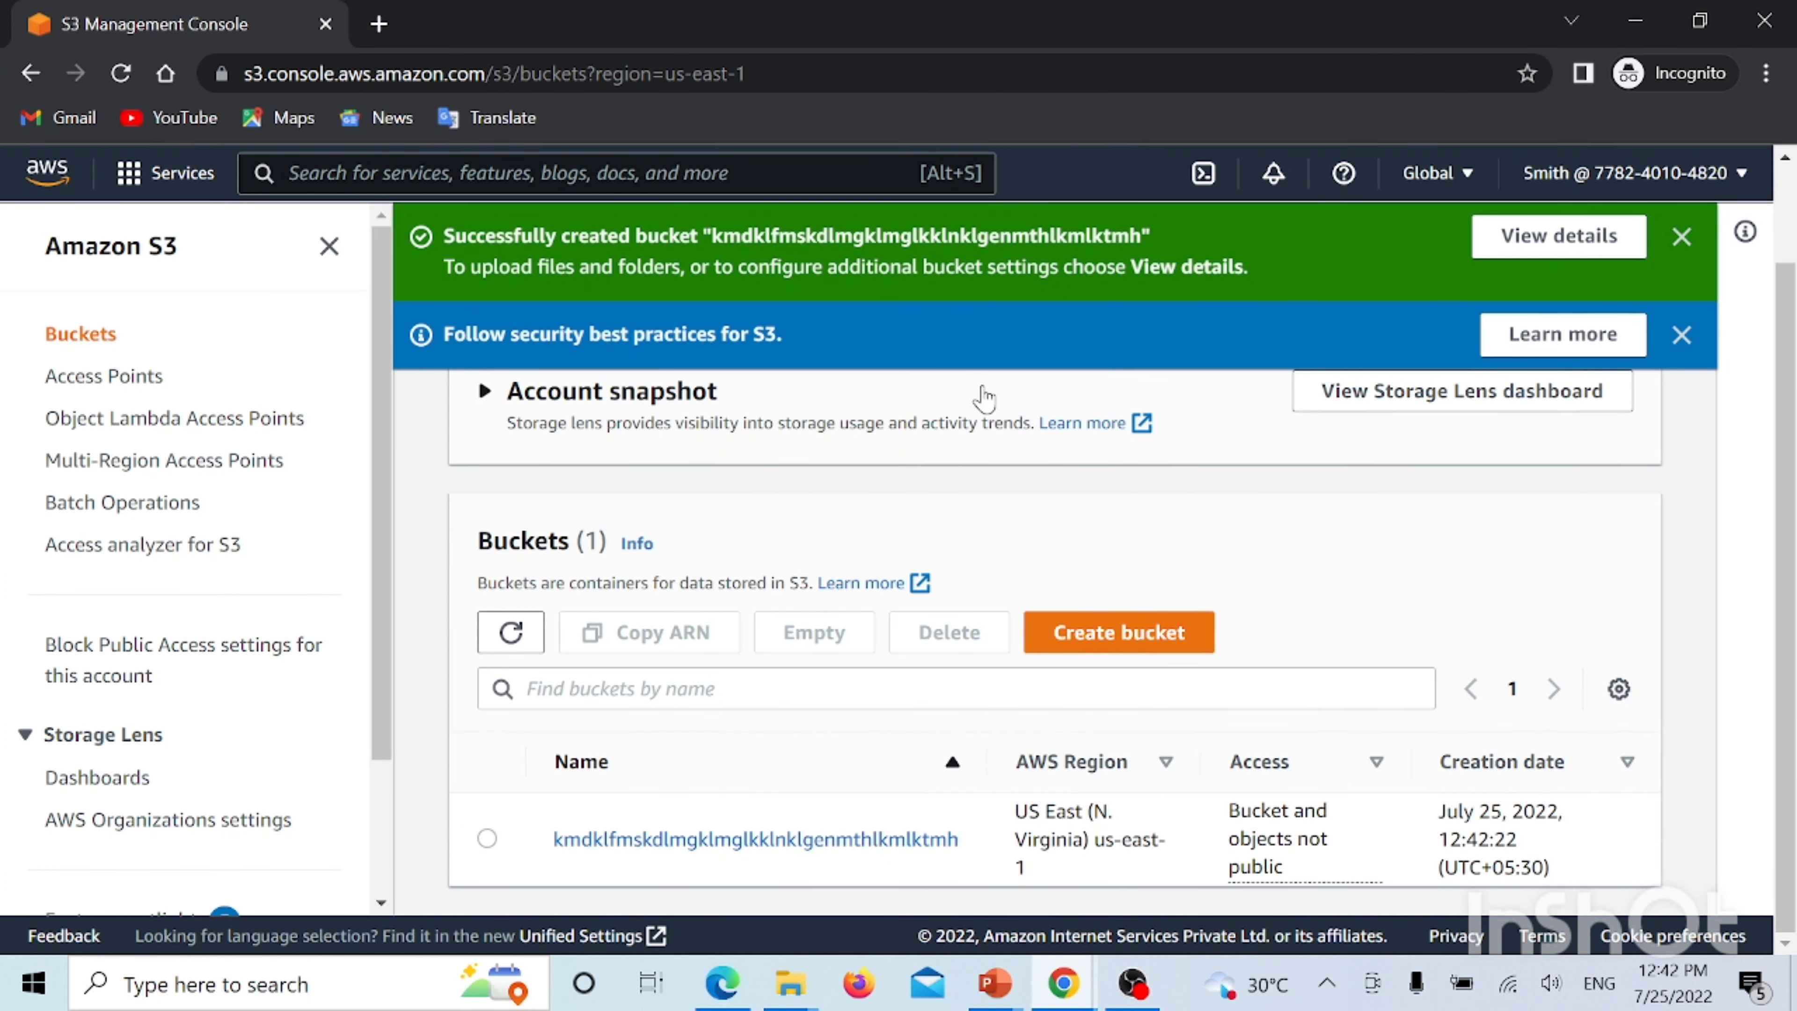
pyautogui.scroll(2, 987, 396)
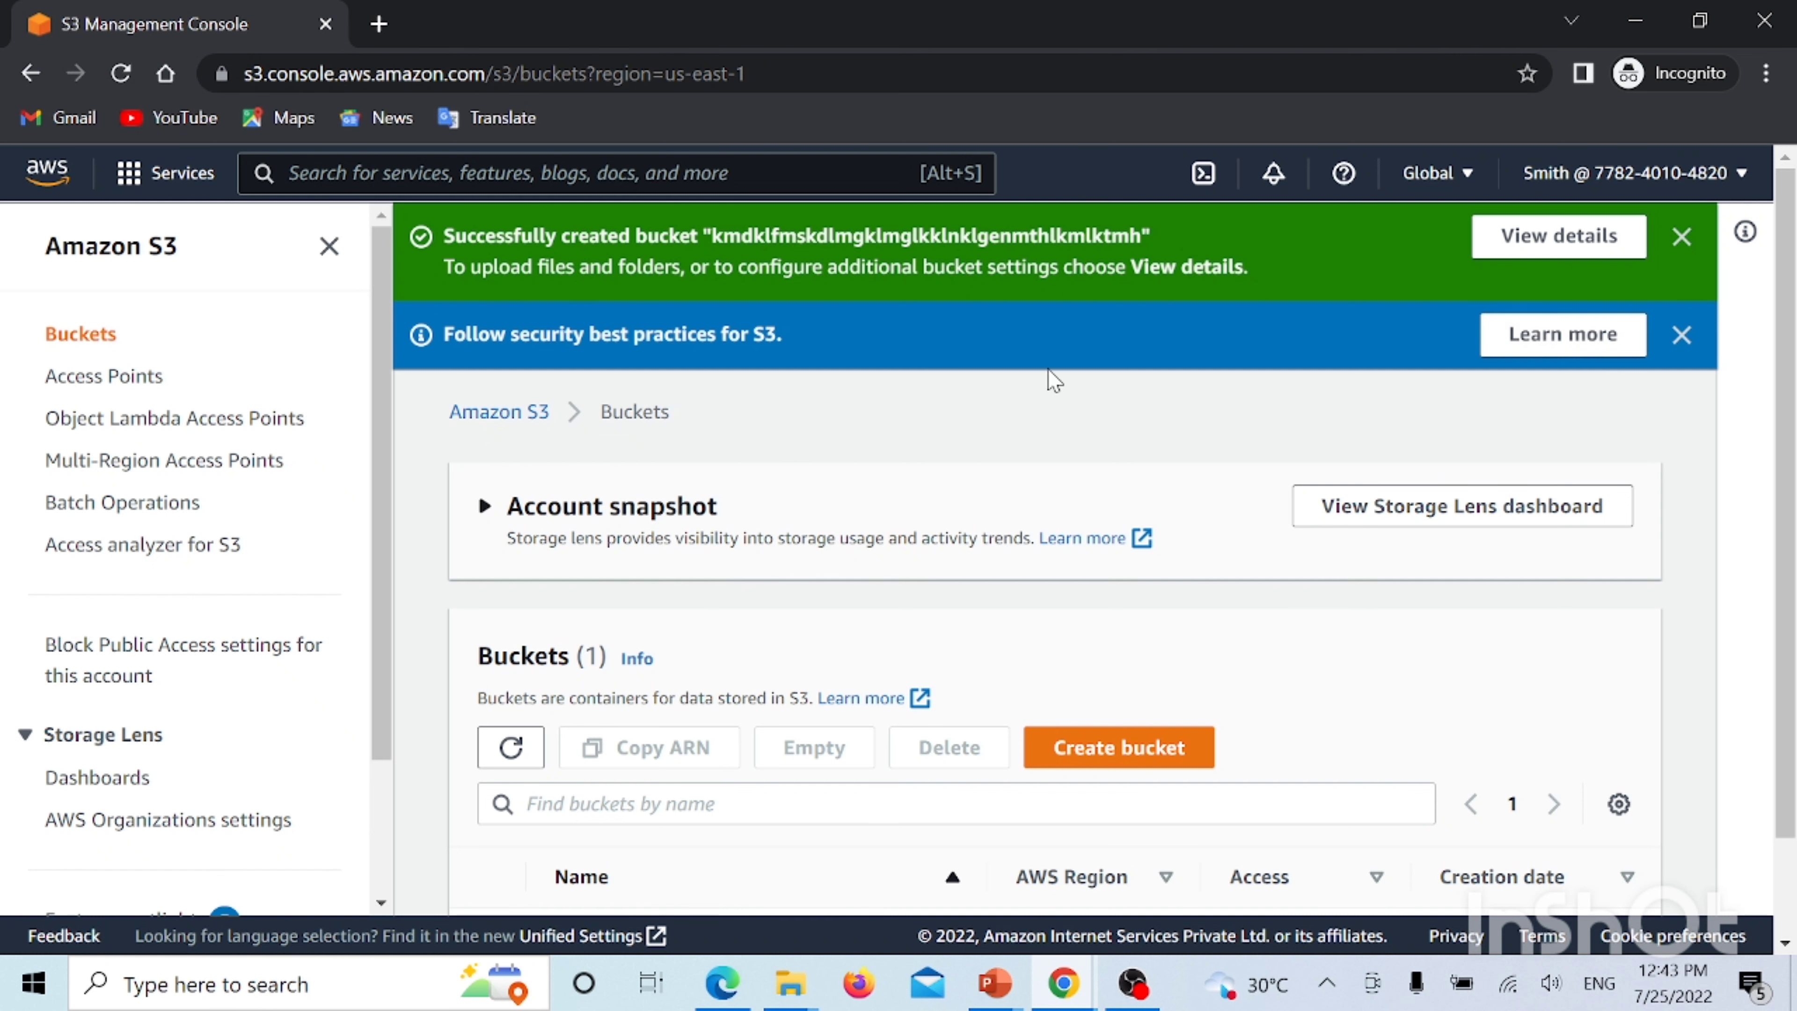
pyautogui.scroll(-2, 1047, 383)
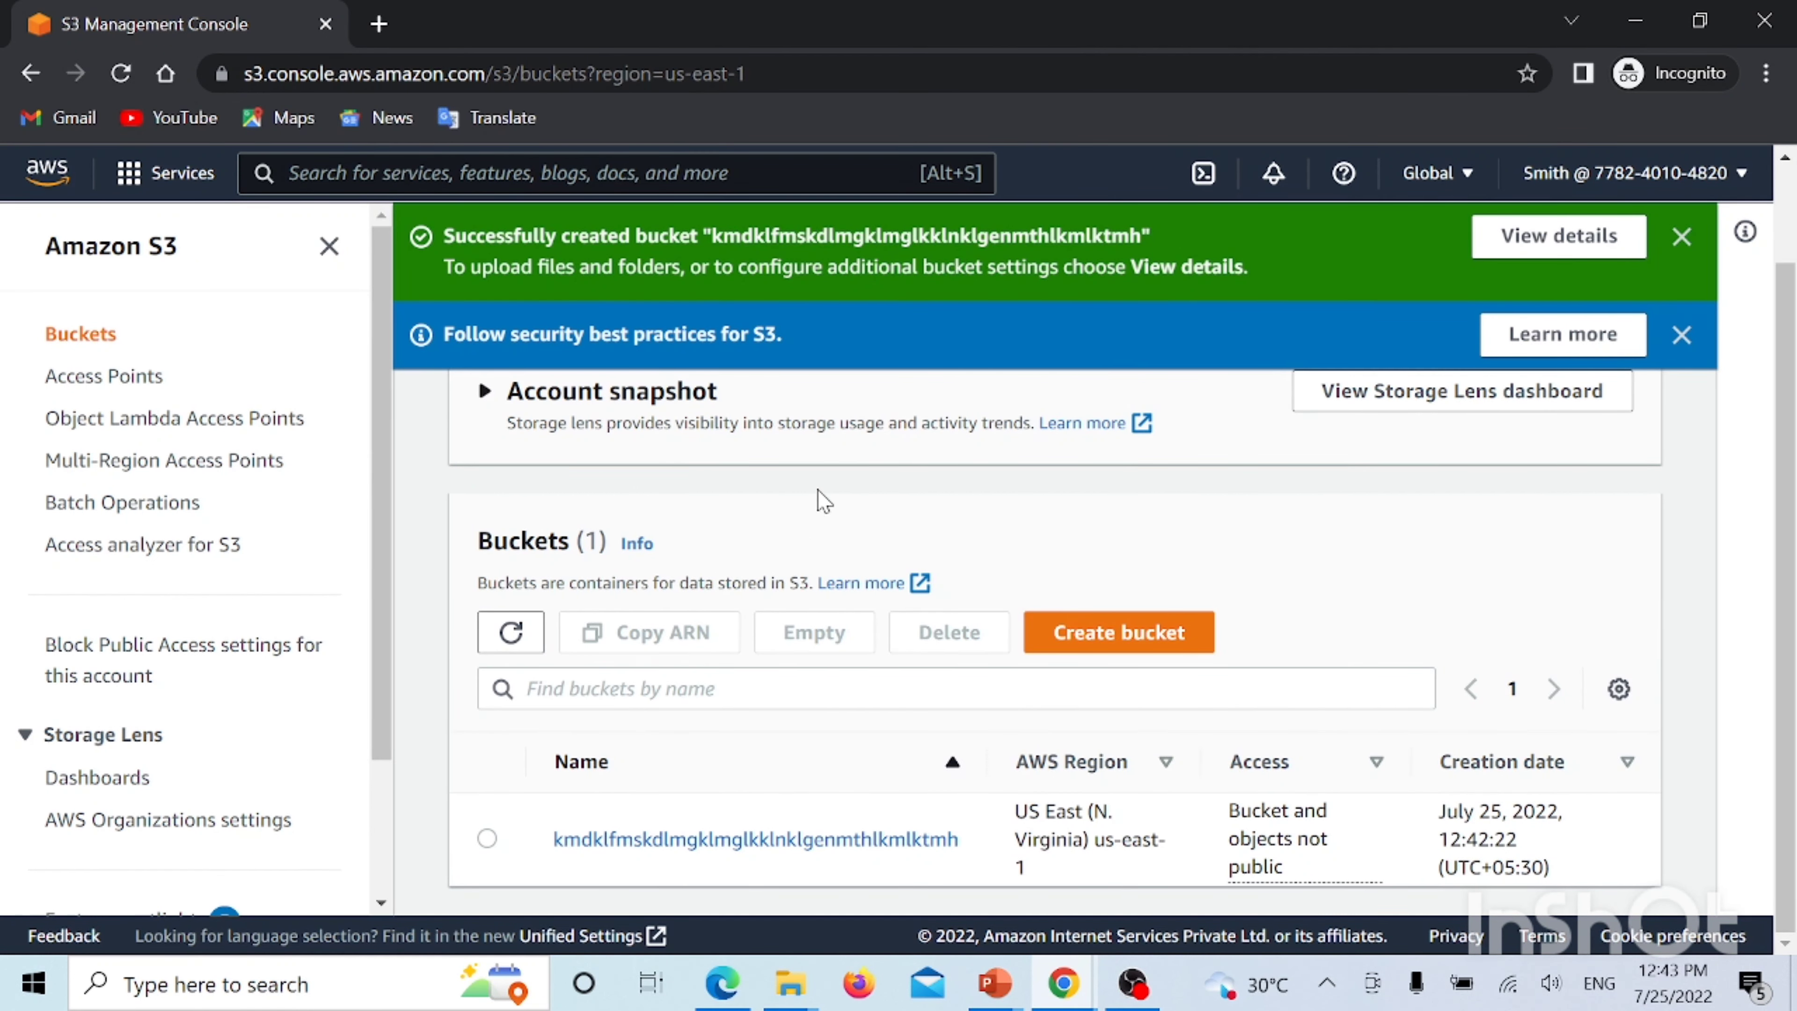
pyautogui.scroll(2, 963, 450)
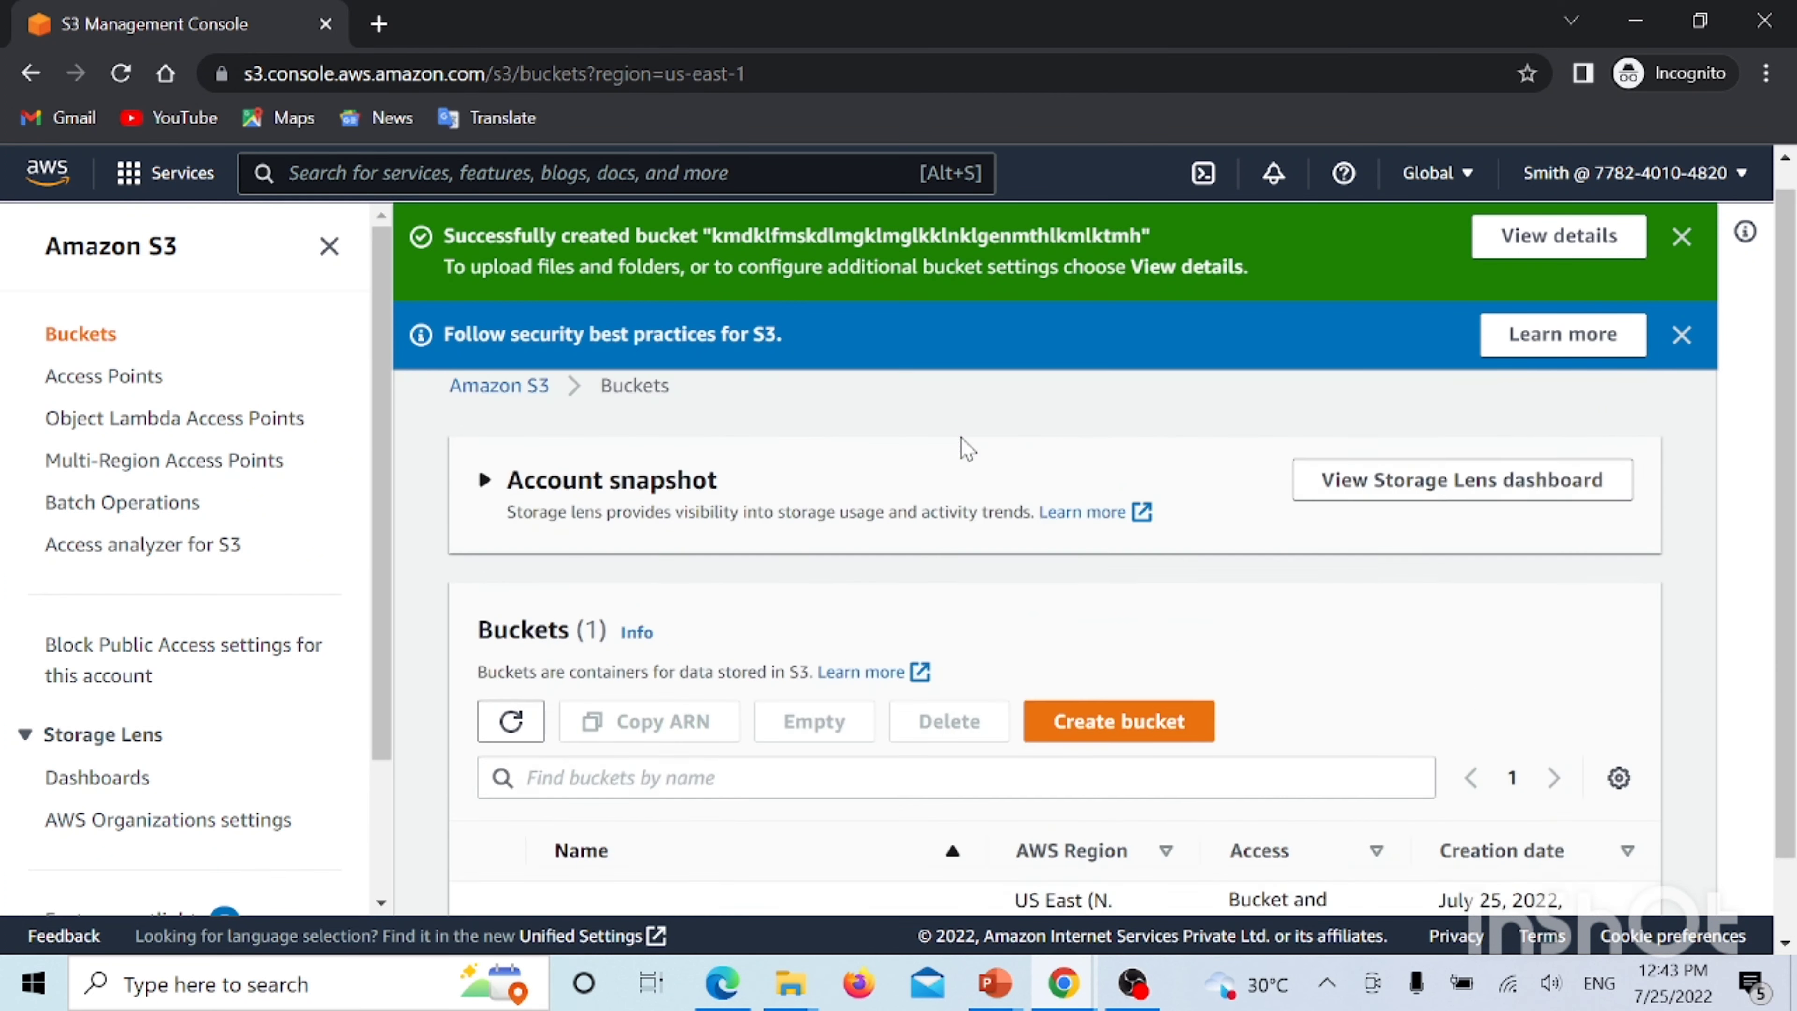